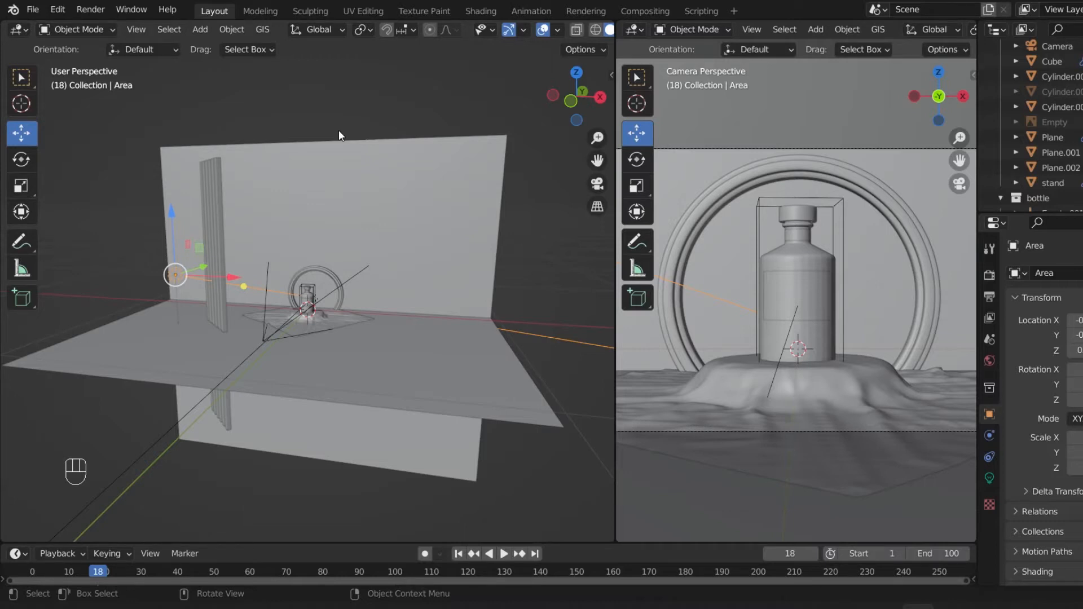
# - Add a Bezier curve to the scene at the world origin
pyautogui.moveTo(597, 138); pyautogui.dragTo(594, 189)
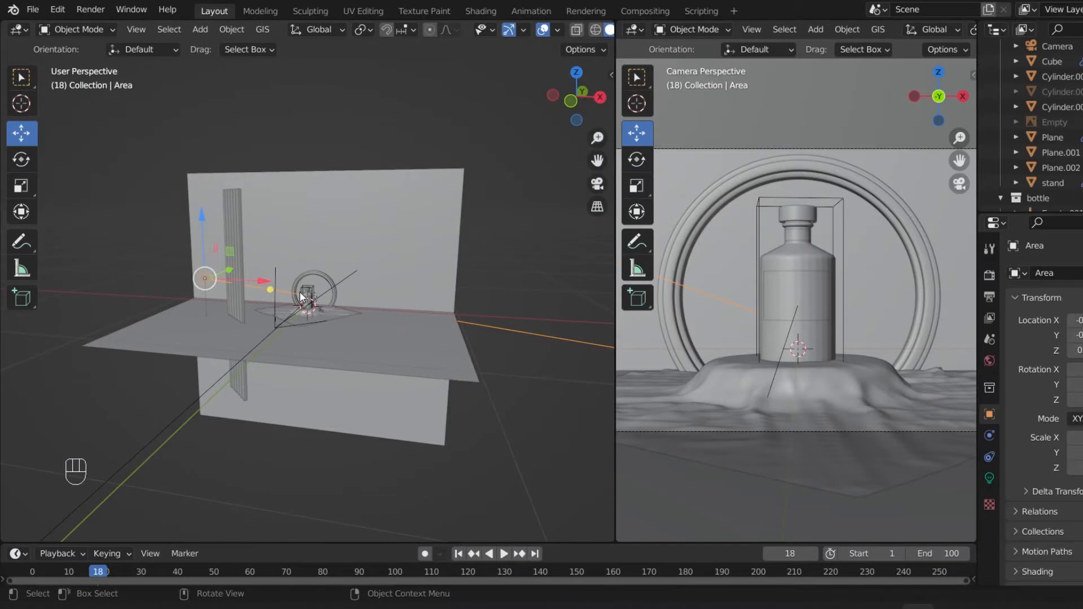
pyautogui.press('shift')
pyautogui.hotkey('shift', 'a')
pyautogui.moveTo(299, 291)
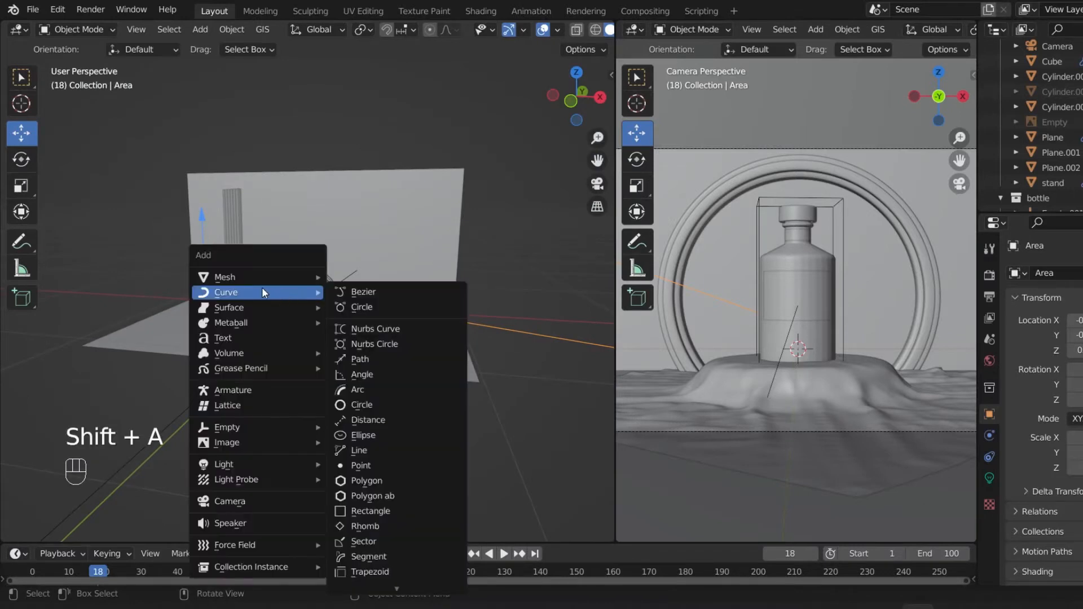
pyautogui.click(353, 294)
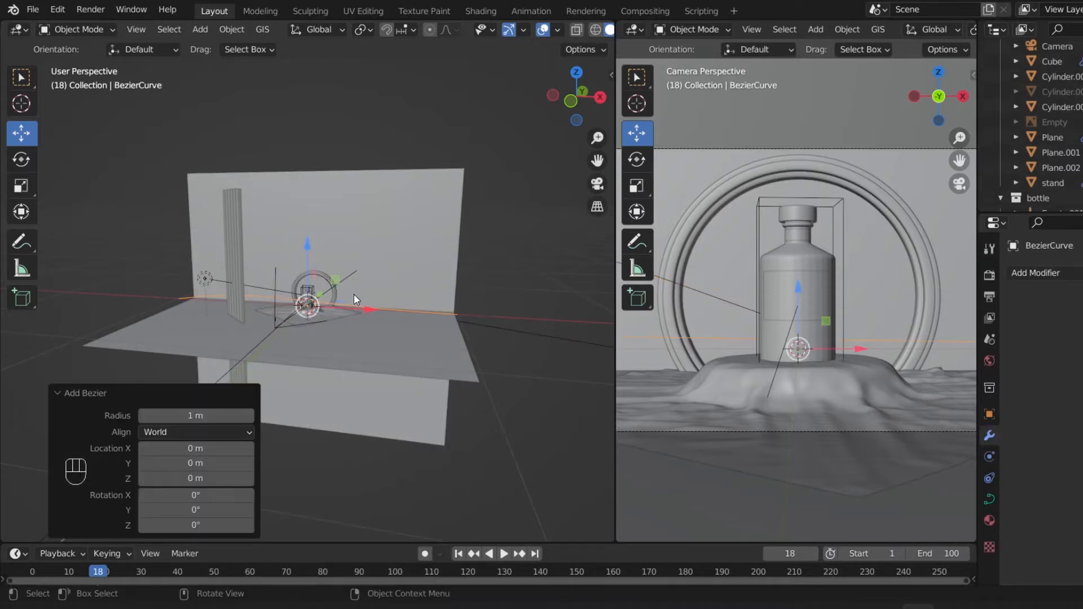
# - Rotate the Bezier curve 90° around the global Z axis, working from the top view
pyautogui.press('KP_7')
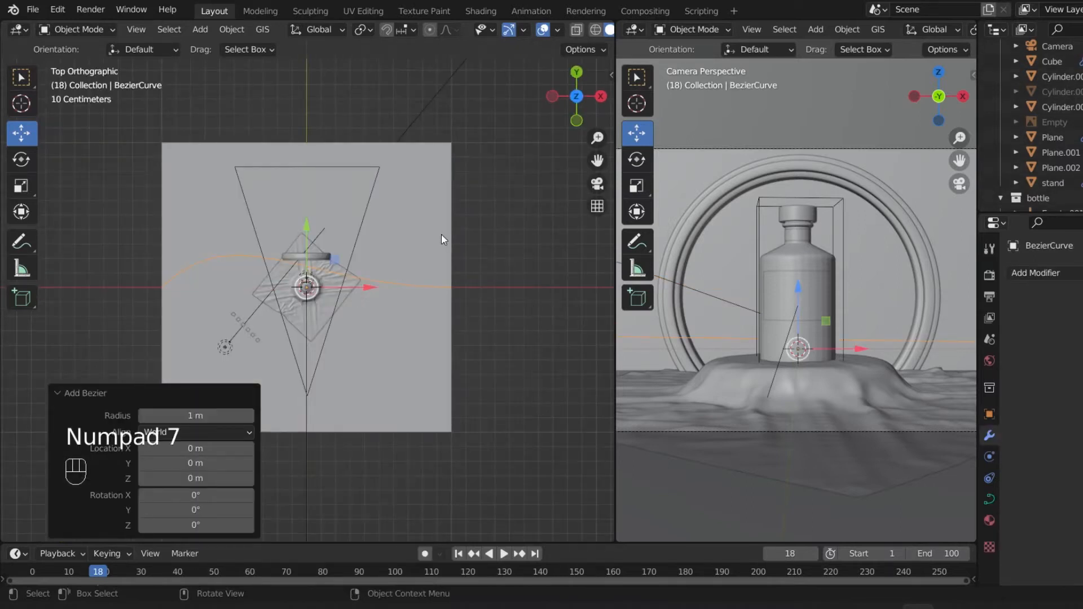
pyautogui.press('KP_Divide')
pyautogui.press('KP_Divide')
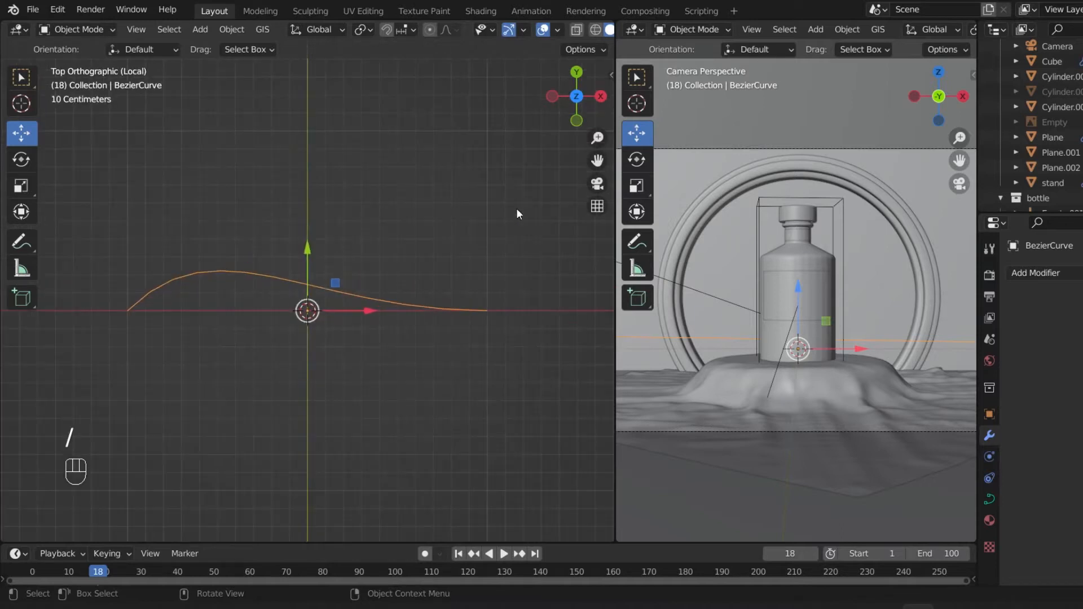
pyautogui.press('r')
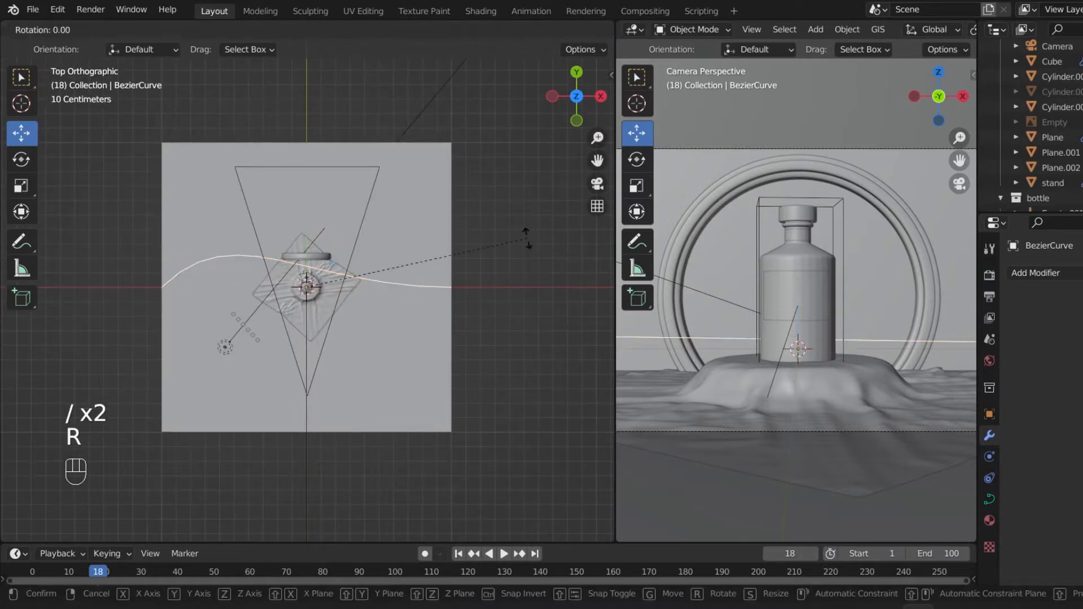
pyautogui.write('z90')
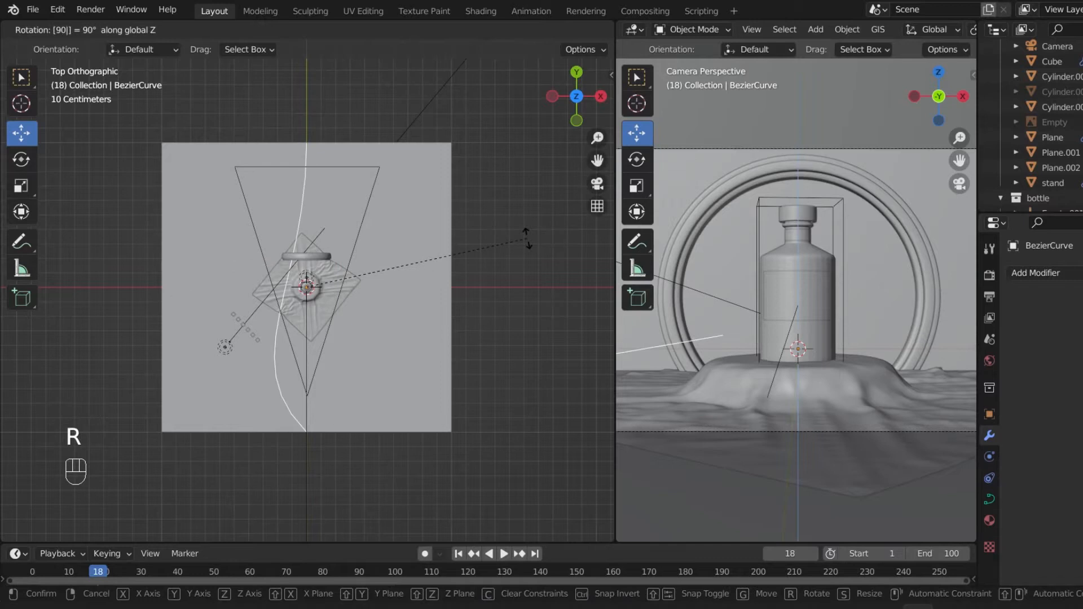
pyautogui.press('Return')
# - Move the curve about 1.5 m along negative Y, then nudge it slightly farther so its near end meets the camera
pyautogui.press('g')
pyautogui.press('y')
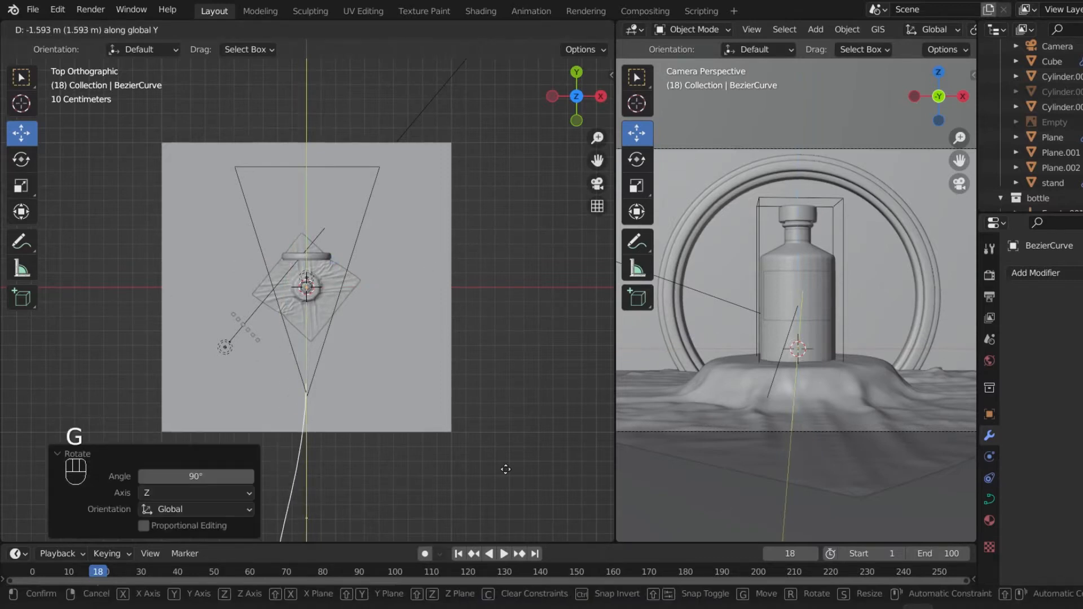
pyautogui.click(505, 456)
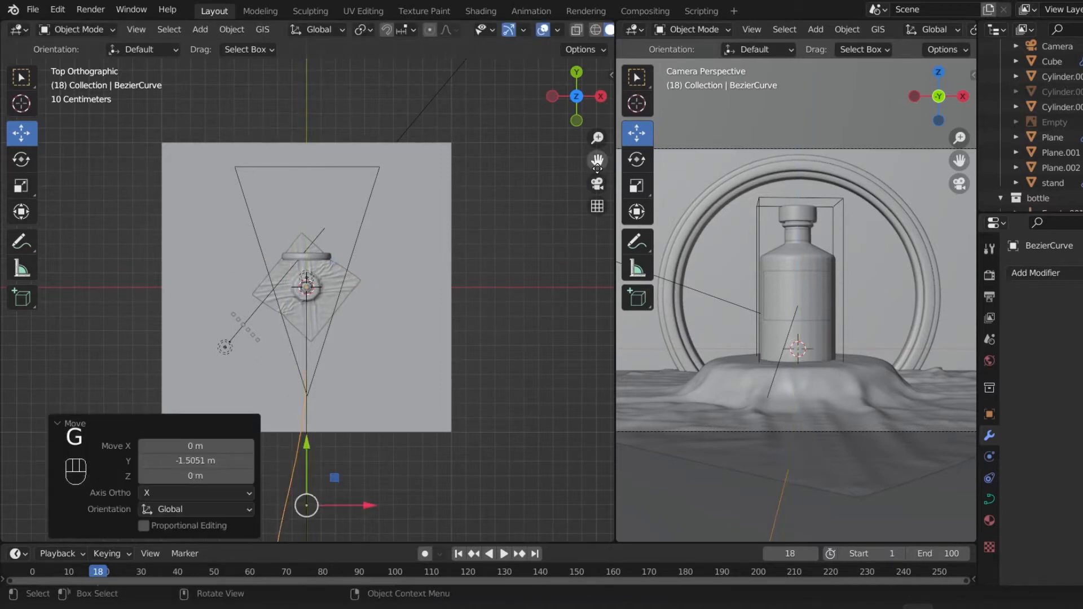
pyautogui.moveTo(597, 138); pyautogui.dragTo(635, 75)
pyautogui.press('h')
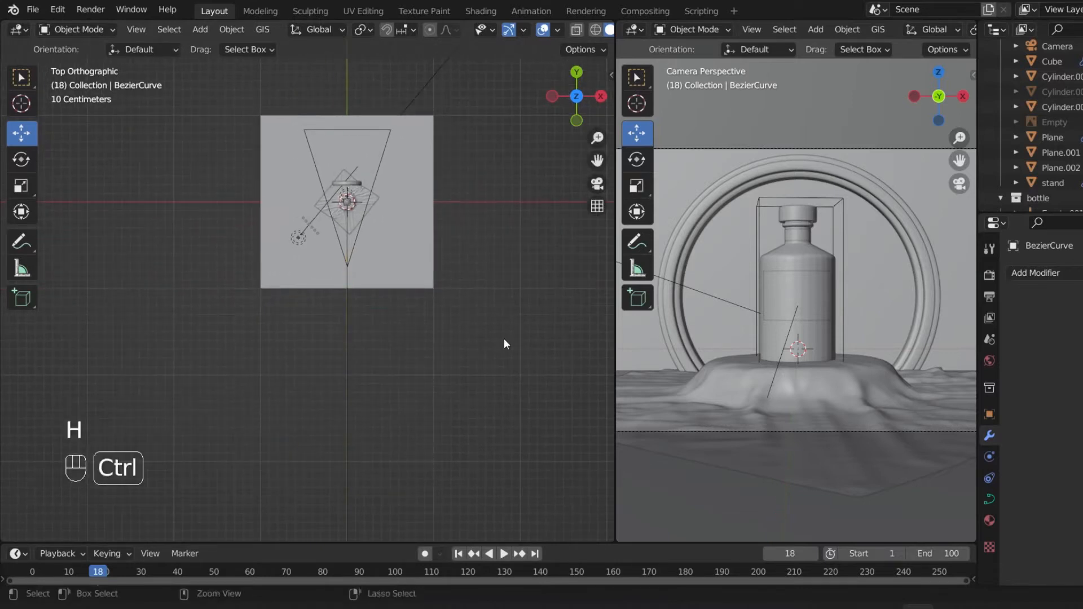
pyautogui.hotkey('ctrl', 'z')
pyautogui.press('g')
pyautogui.press('y')
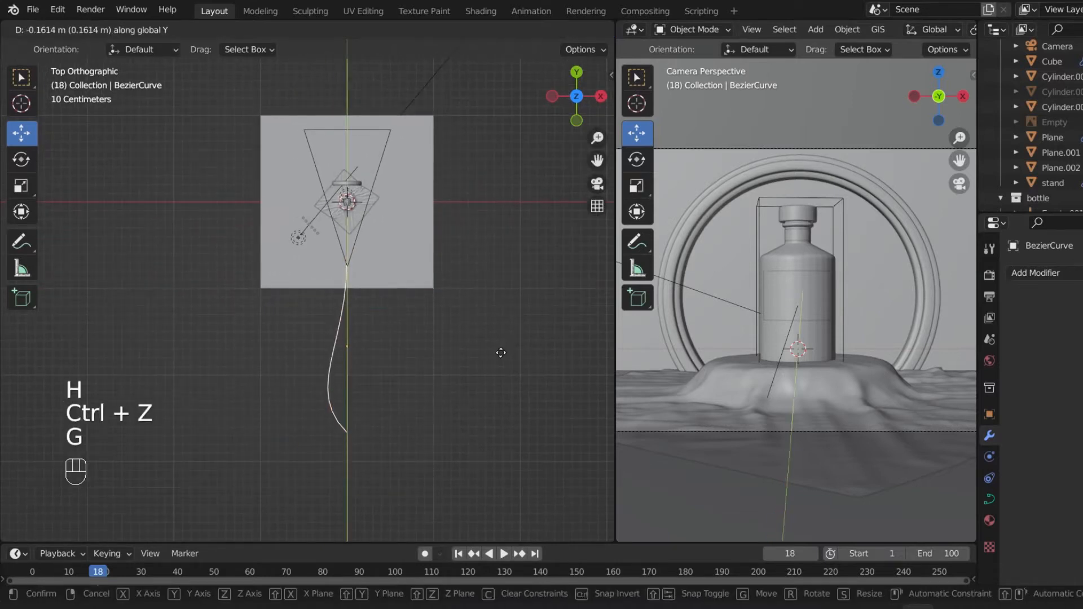
pyautogui.click(500, 354)
# - In Edit Mode, move the curve's far control point about 0.87 m along negative Y to lengthen the path, then return to Object Mode
pyautogui.press('Tab')
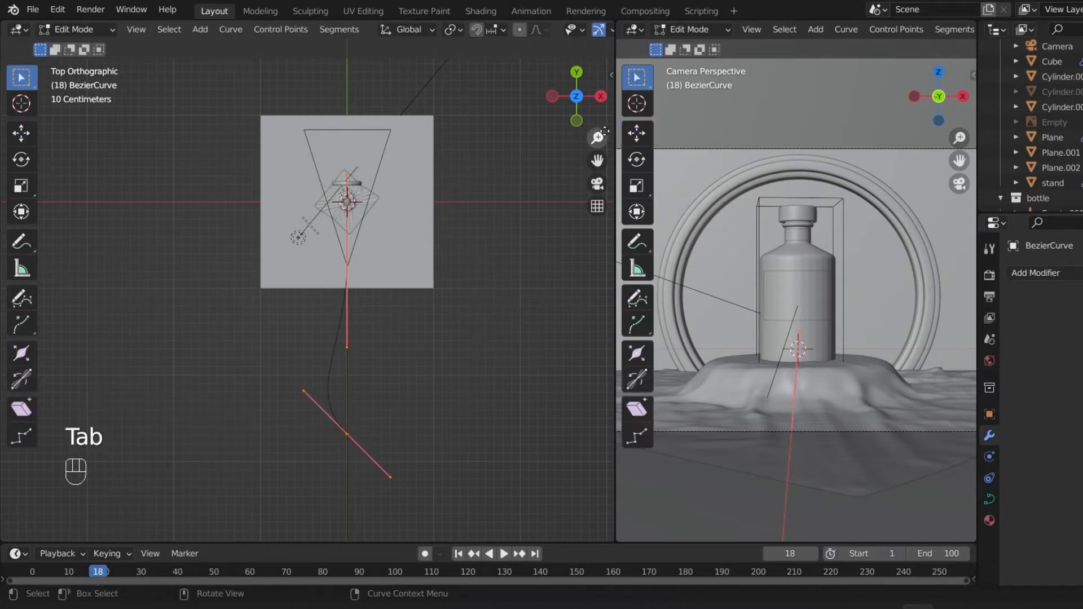
pyautogui.moveTo(597, 138); pyautogui.dragTo(597, 180)
pyautogui.moveTo(292, 348); pyautogui.dragTo(380, 404)
pyautogui.press('g')
pyautogui.press('y')
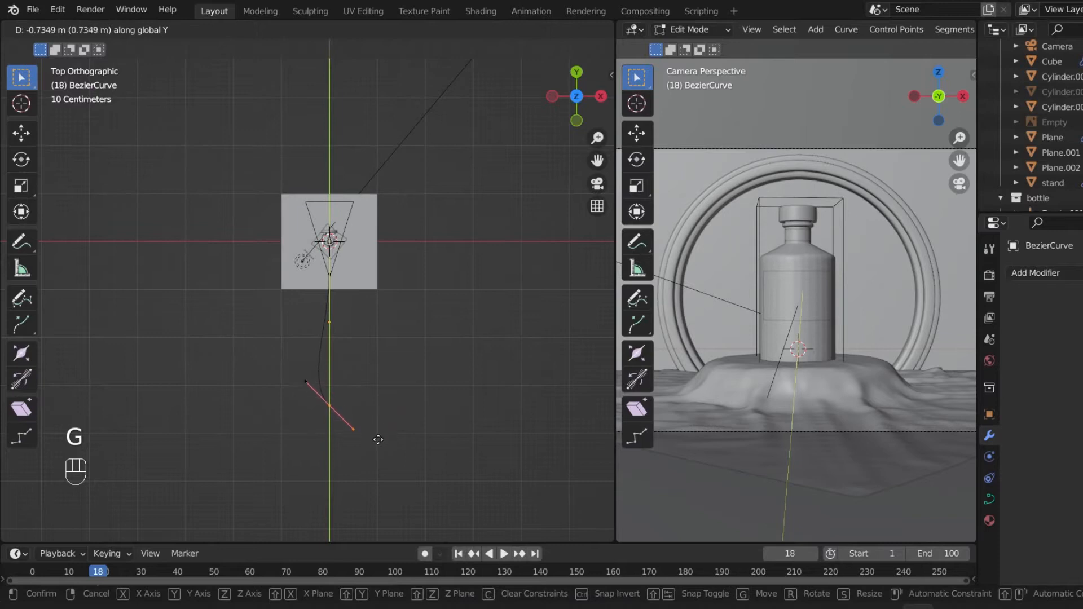
pyautogui.click(378, 445)
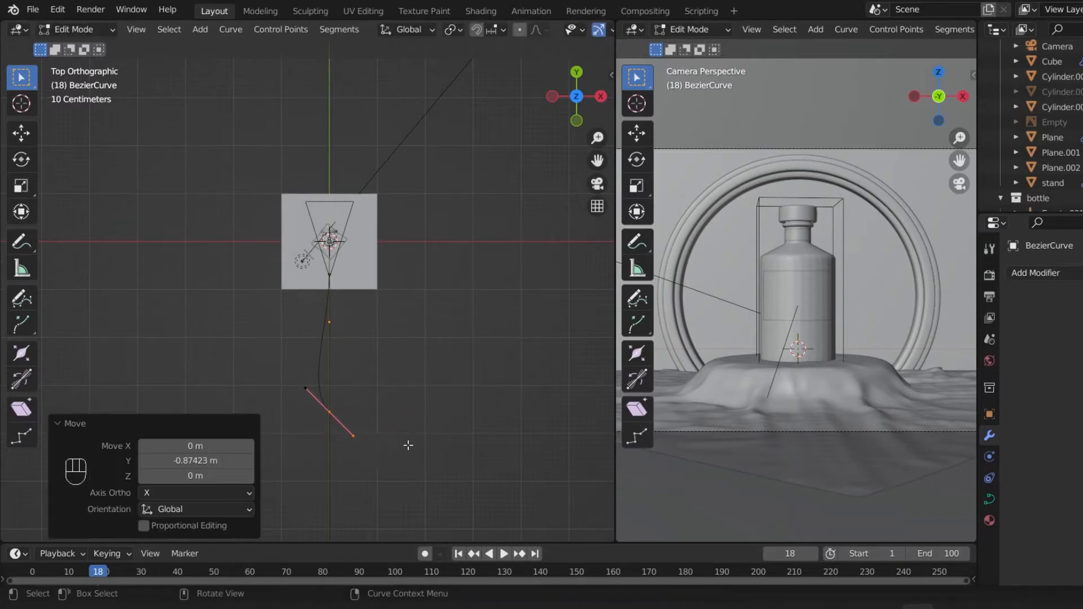
pyautogui.moveTo(597, 137); pyautogui.dragTo(597, 121)
pyautogui.press('Tab')
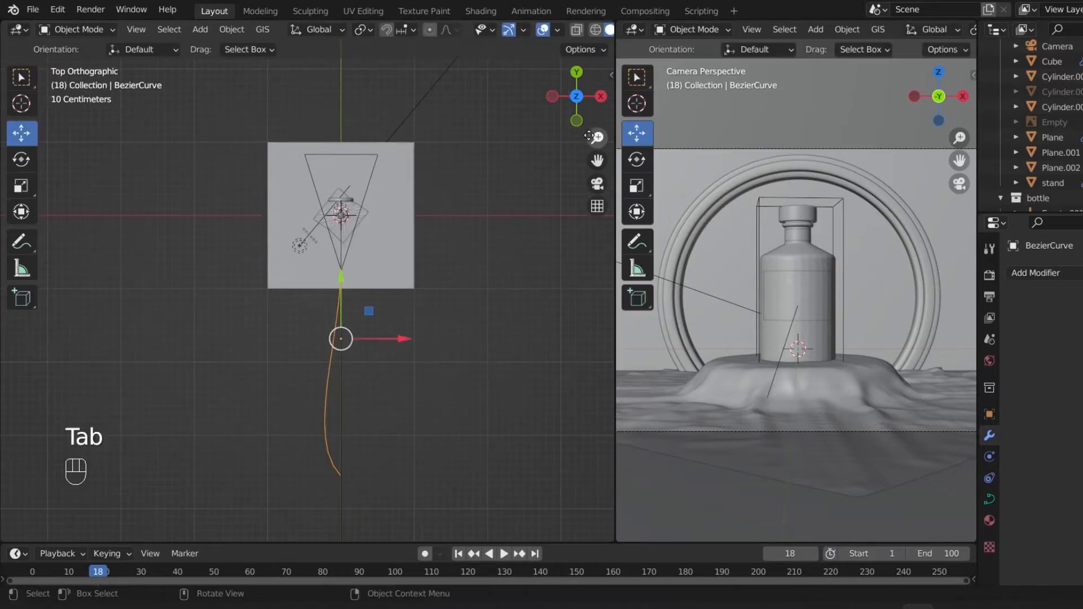
pyautogui.press('Tab')
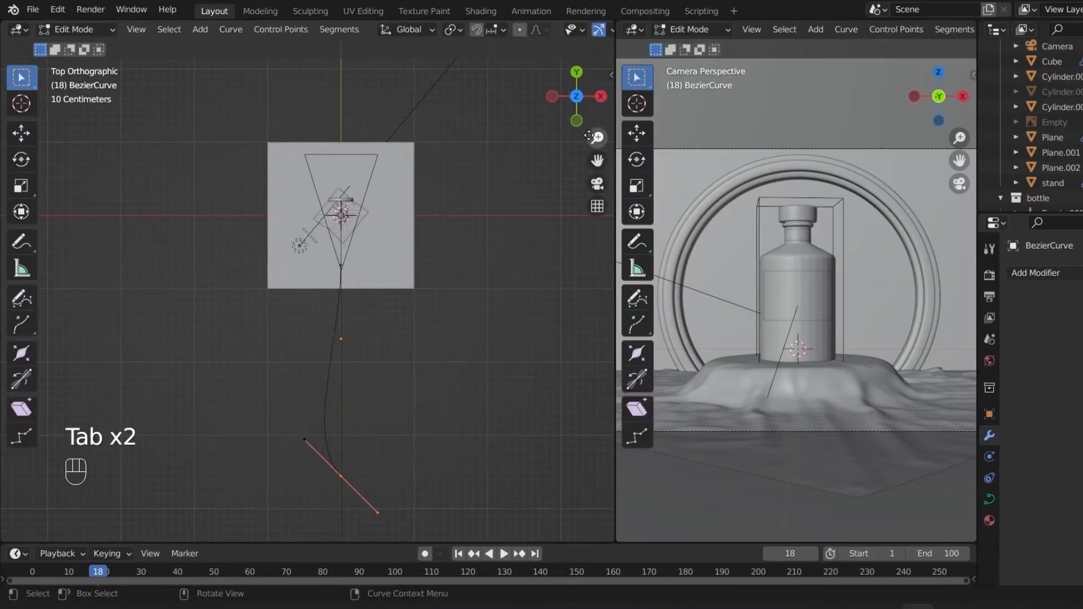
pyautogui.press('Tab')
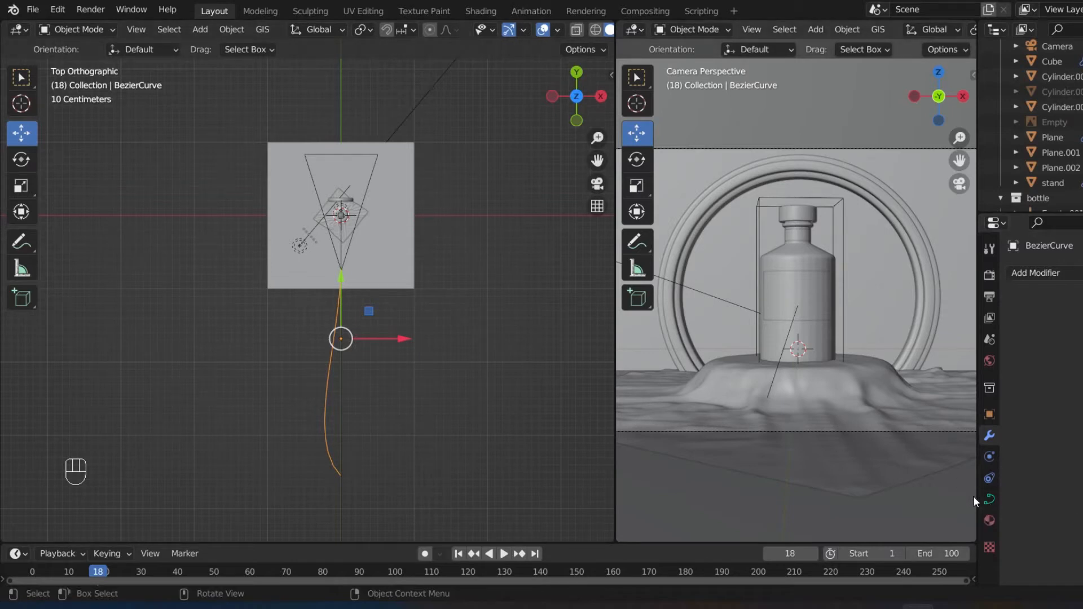
# - Give the Bezier curve a round bevel with a depth of 0.2 m to turn it into a tube
pyautogui.click(989, 499)
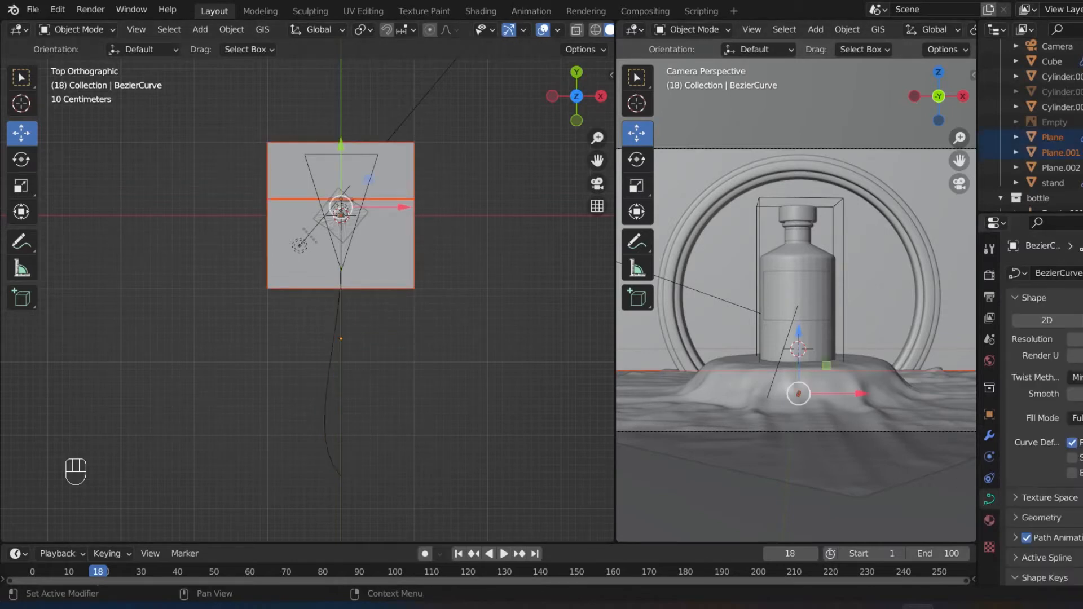
pyautogui.scroll(-8, 1043, 395)
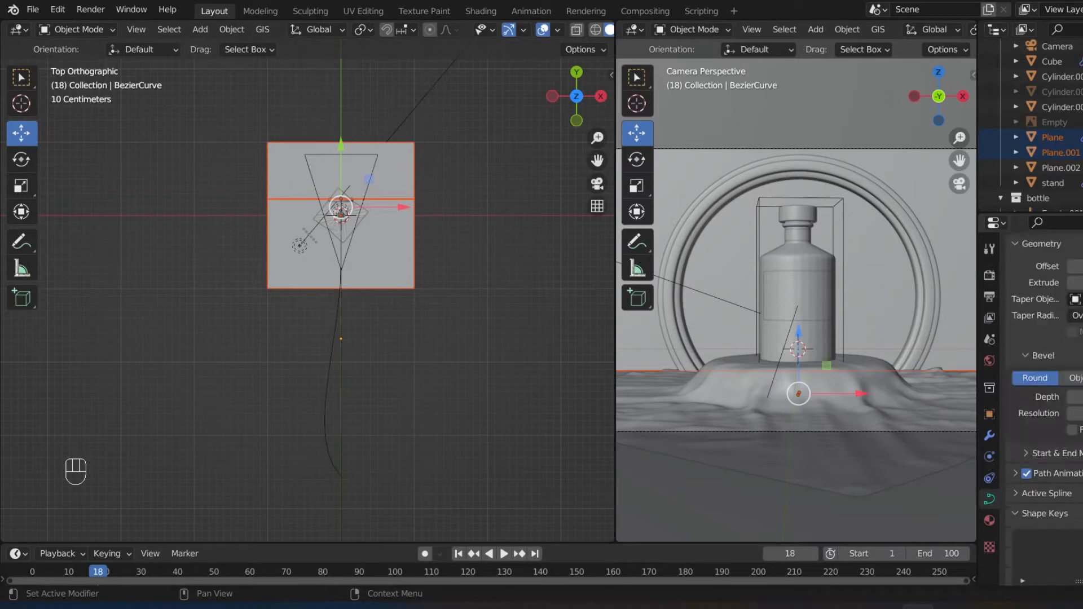
pyautogui.click(1078, 396)
pyautogui.write('.2')
pyautogui.press('Return')
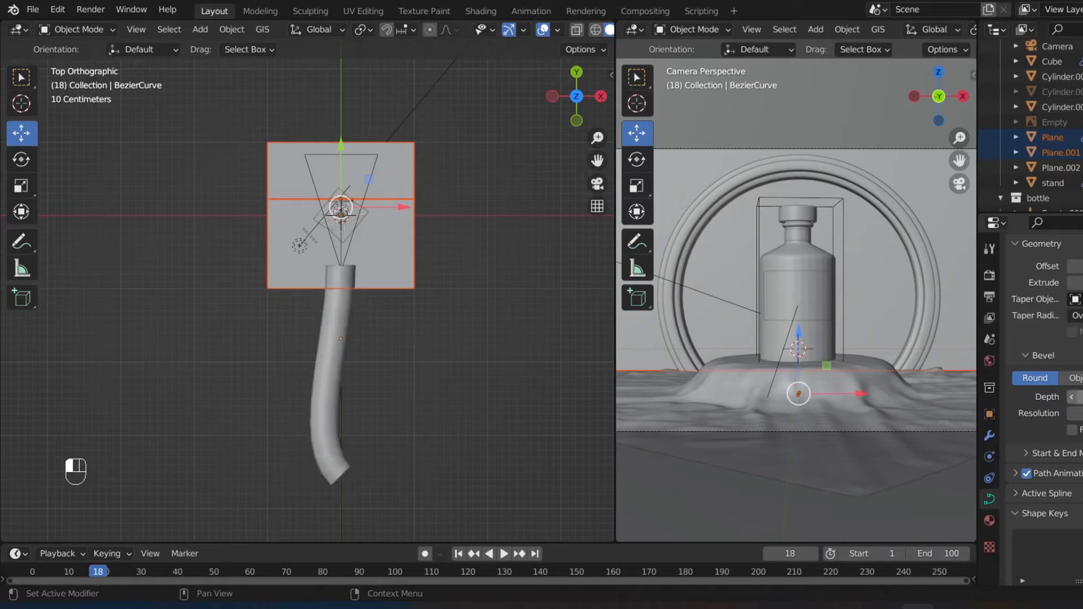
# - Duplicate the tube curve in place and remove the copy's bevel depth to leave a plain path
pyautogui.click(339, 449)
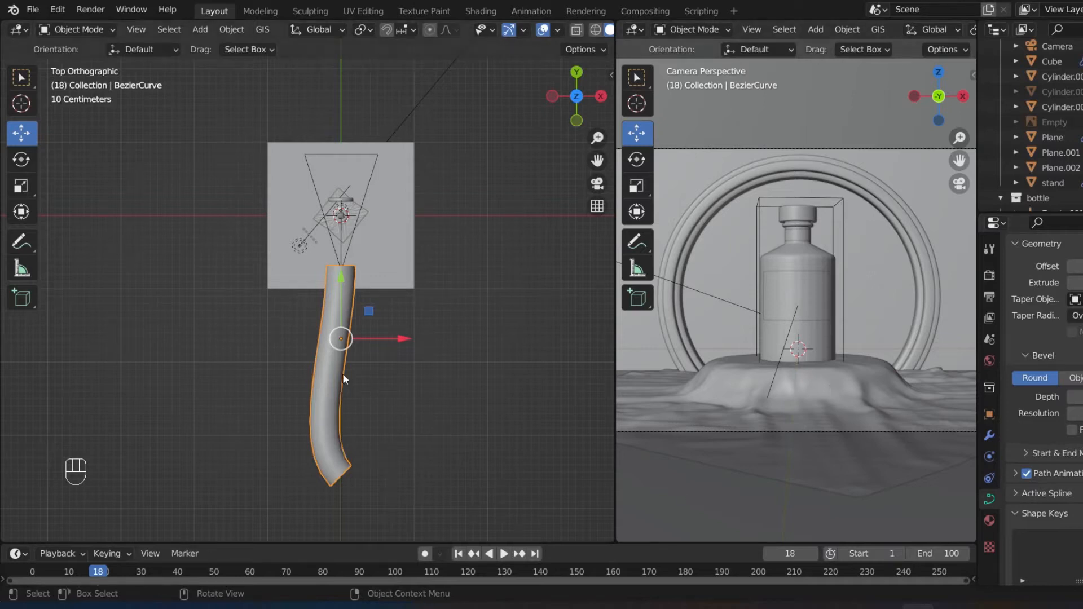
pyautogui.hotkey('shift', 'd')
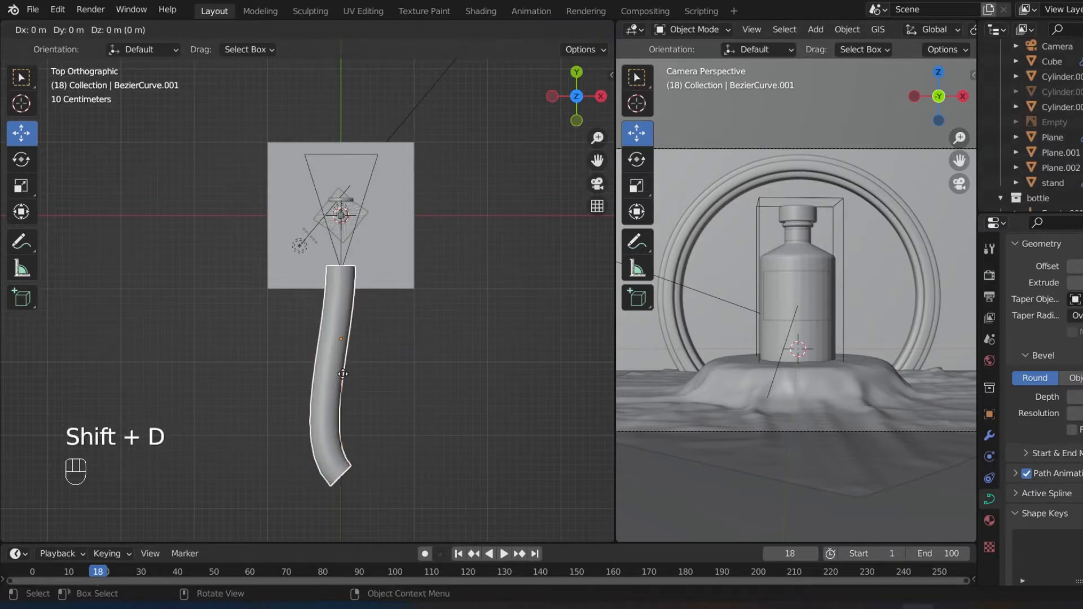
pyautogui.rightClick(343, 377)
pyautogui.click(1080, 397)
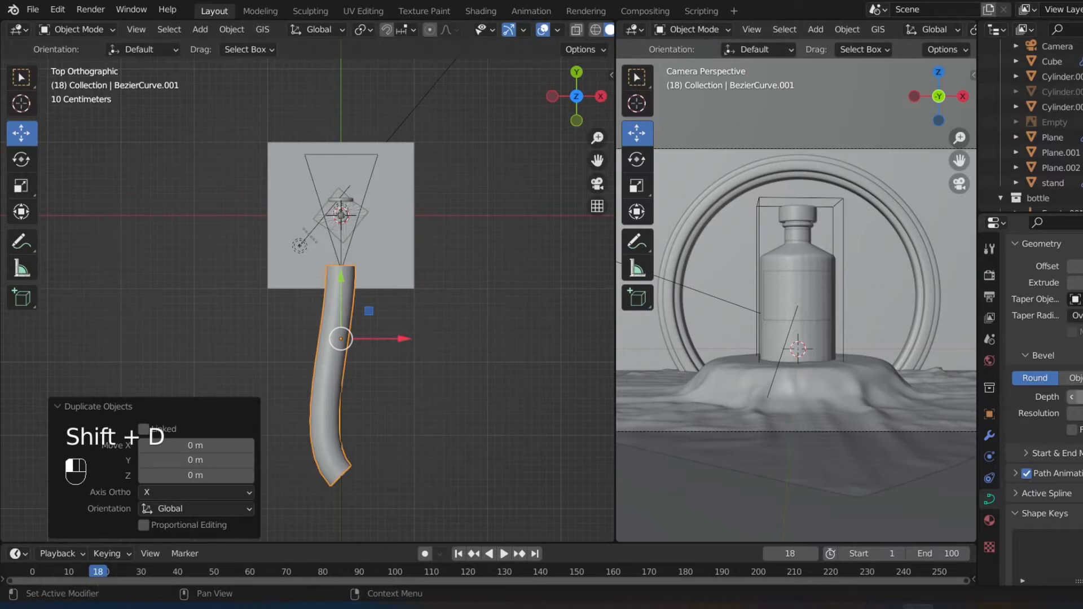
pyautogui.write('0.2')
pyautogui.press('Return')
# - Select the camera and add a Follow Path object constraint to it
pyautogui.moveTo(570, 87); pyautogui.dragTo(574, 121)
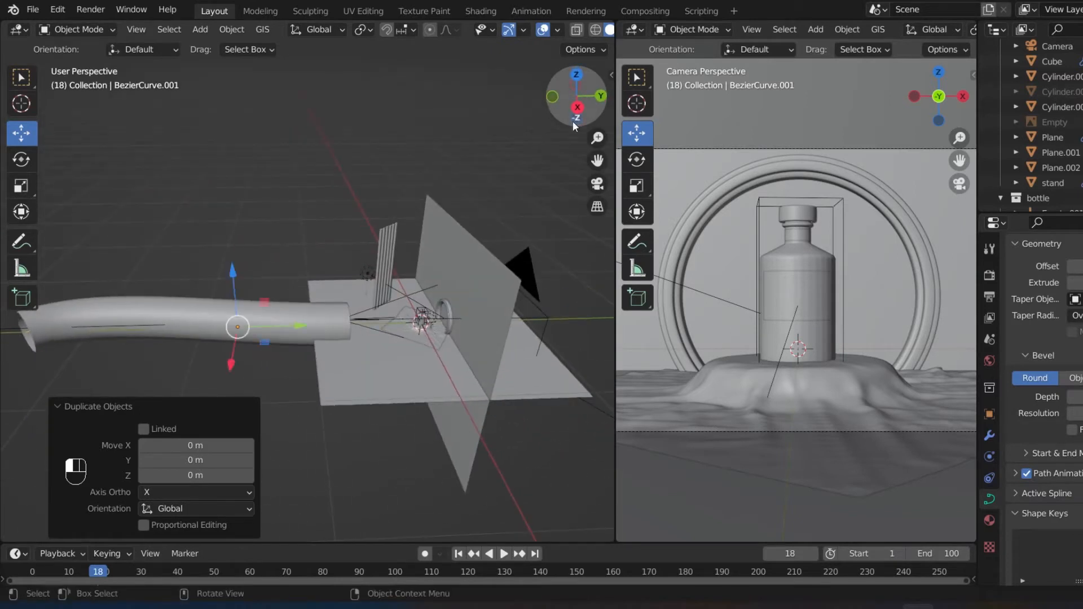
pyautogui.click(355, 317)
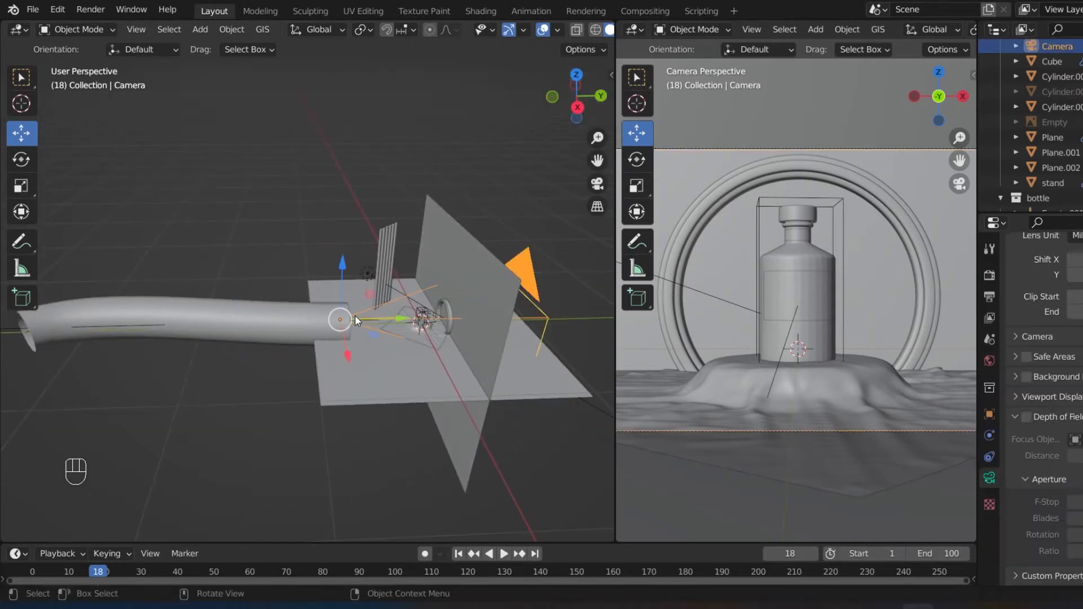
pyautogui.click(990, 453)
pyautogui.click(1047, 272)
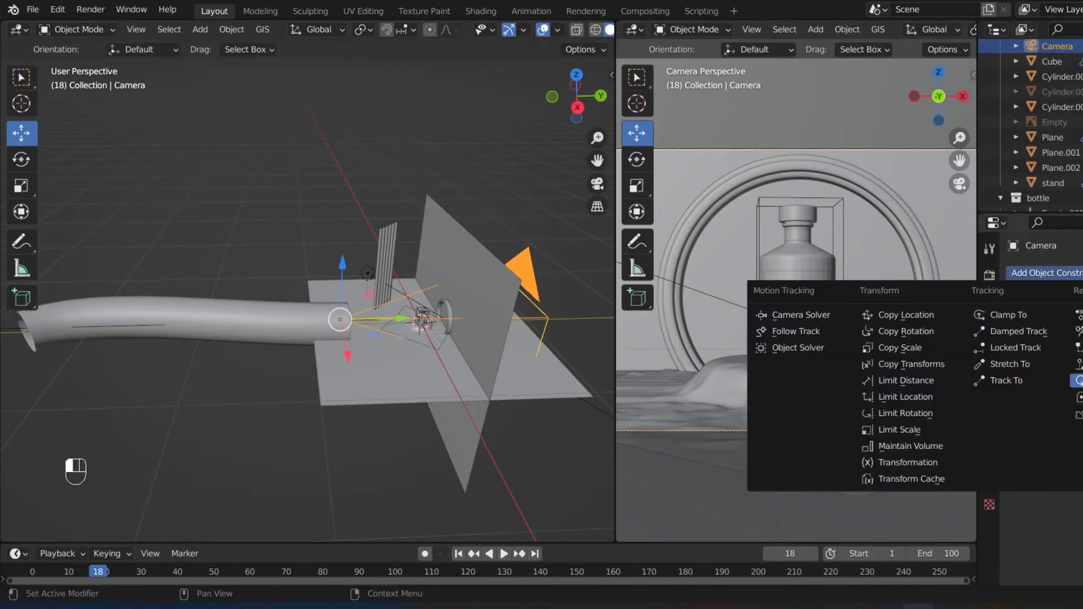
pyautogui.click(1077, 380)
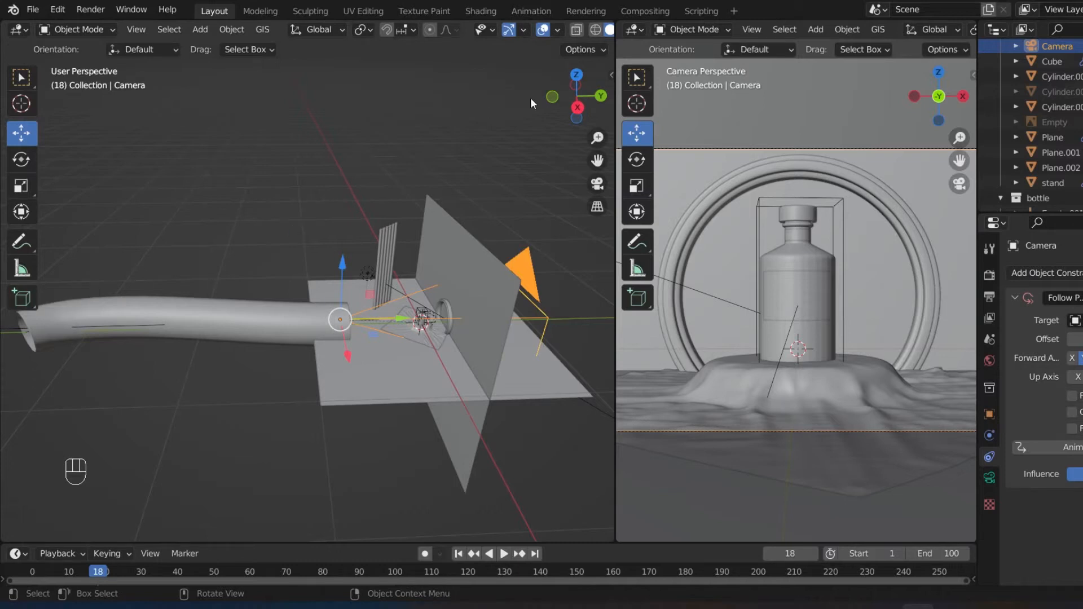
# - Set BezierCurve.001 as the camera's Follow Path target and enable Follow Curve
pyautogui.moveTo(568, 116); pyautogui.dragTo(590, 124)
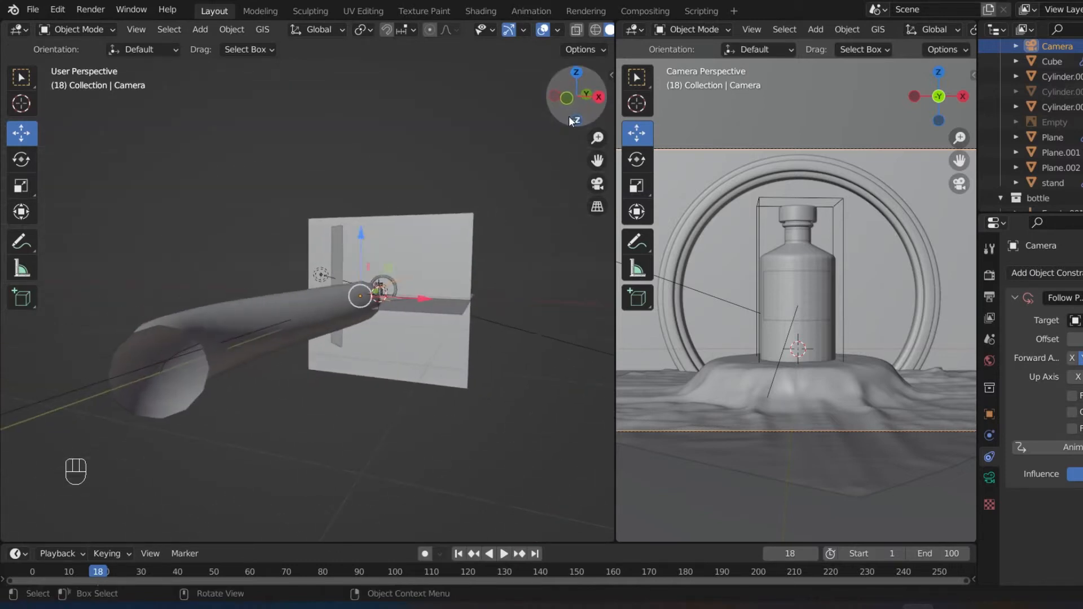
pyautogui.click(1075, 319)
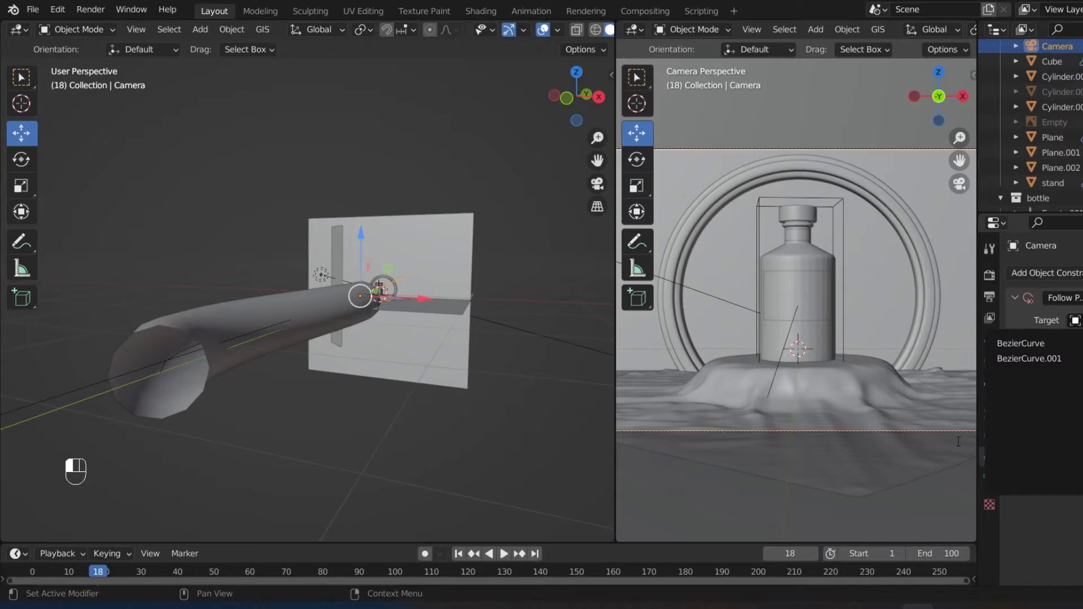
pyautogui.click(1058, 361)
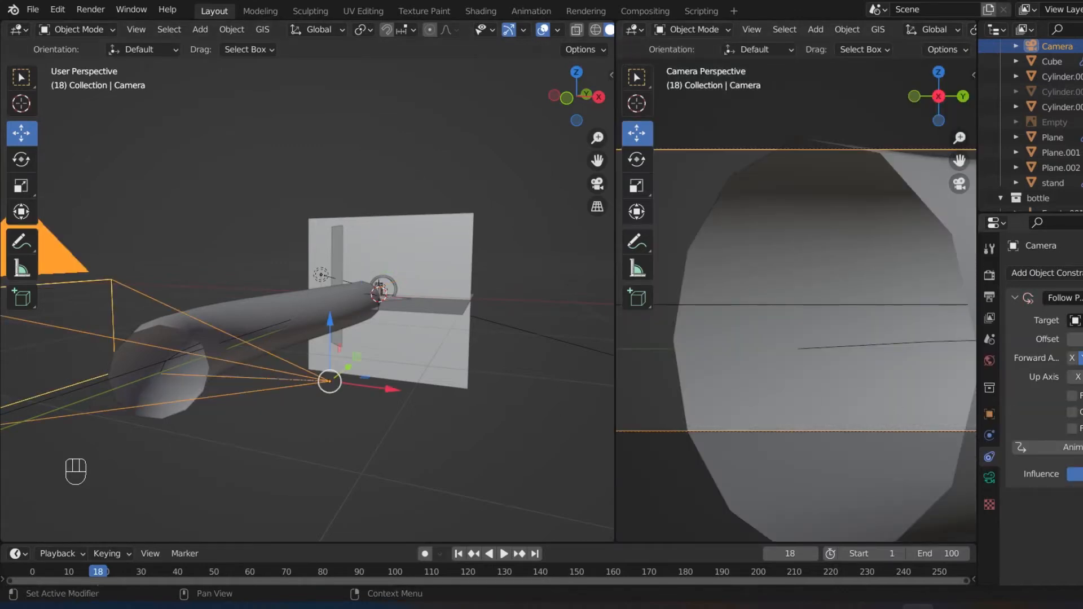
pyautogui.click(1072, 429)
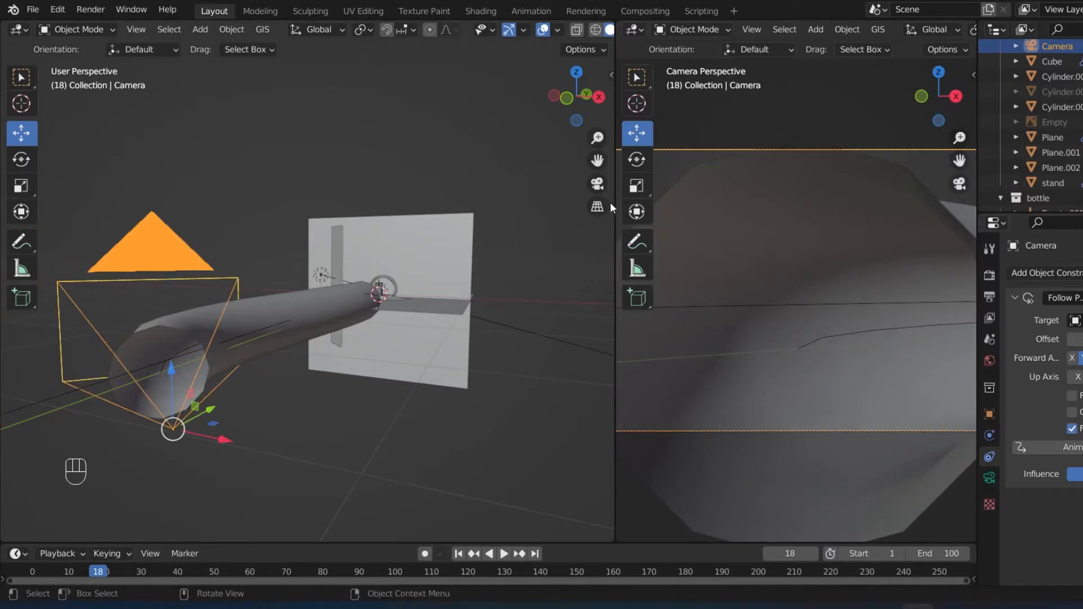
# - Adjust the Follow Path offset so the camera sits inside the tube's outer end with the bottle in frame
pyautogui.moveTo(597, 142); pyautogui.dragTo(597, 197)
pyautogui.moveTo(574, 106); pyautogui.dragTo(607, 153)
pyautogui.moveTo(1075, 339); pyautogui.dragTo(1047, 338)
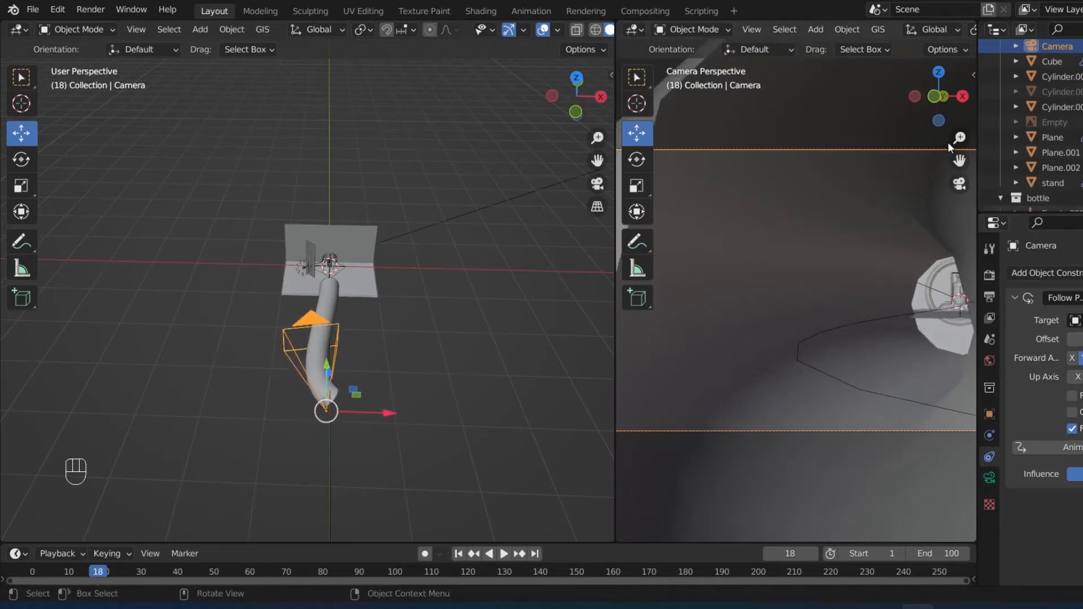
pyautogui.moveTo(959, 138); pyautogui.dragTo(960, 210)
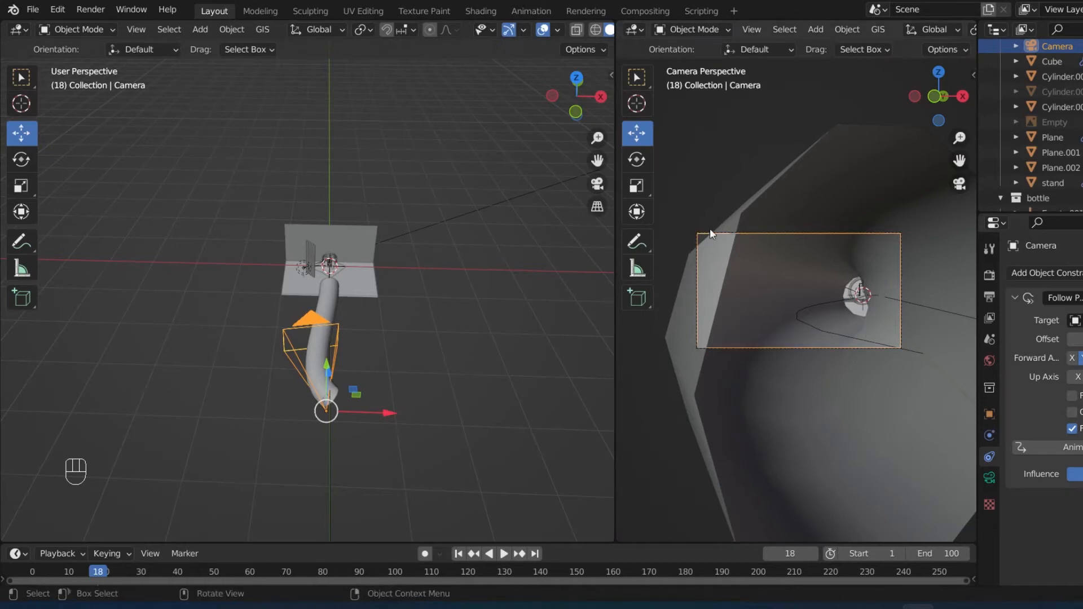
pyautogui.moveTo(1075, 339); pyautogui.dragTo(1073, 339)
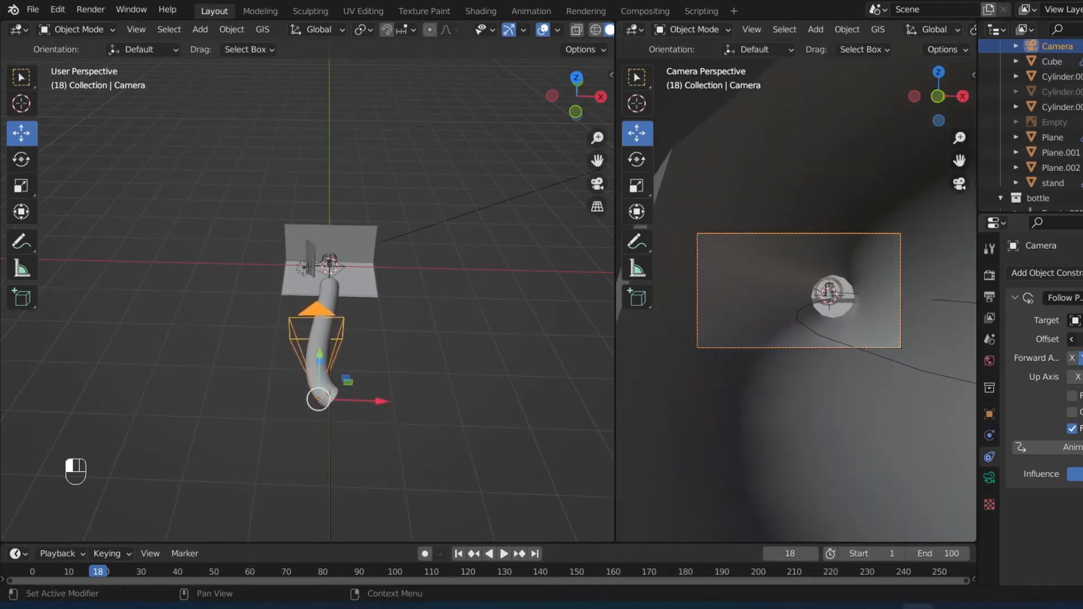
pyautogui.moveTo(1072, 339); pyautogui.dragTo(1072, 340)
pyautogui.moveTo(1072, 339); pyautogui.dragTo(1072, 339)
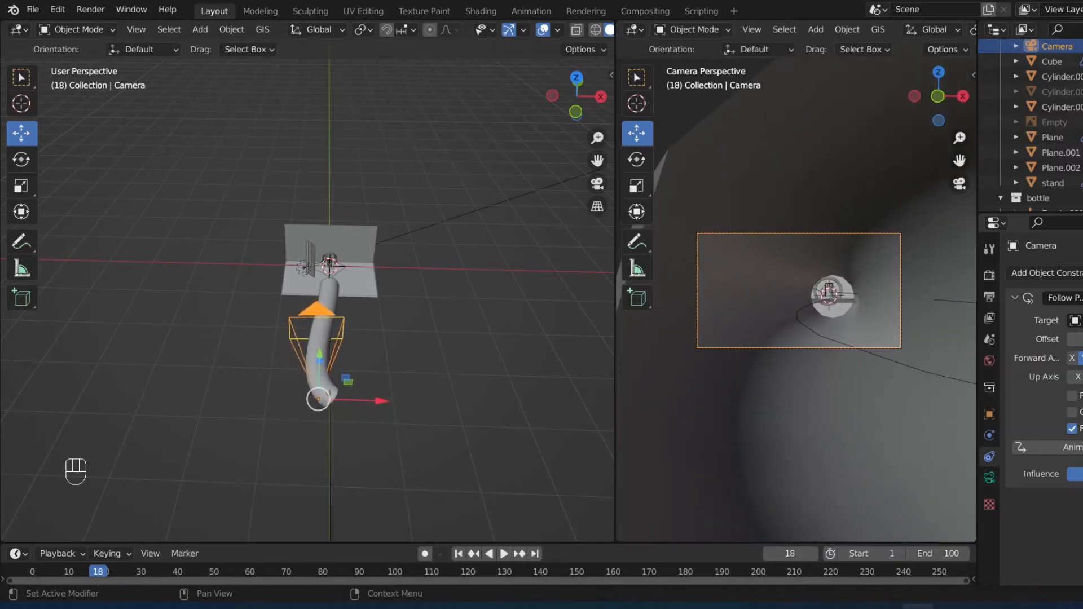
# - Keyframe the camera's Follow Path offset, enlarge the timeline, and move the keyframe to frame 1
pyautogui.press('i')
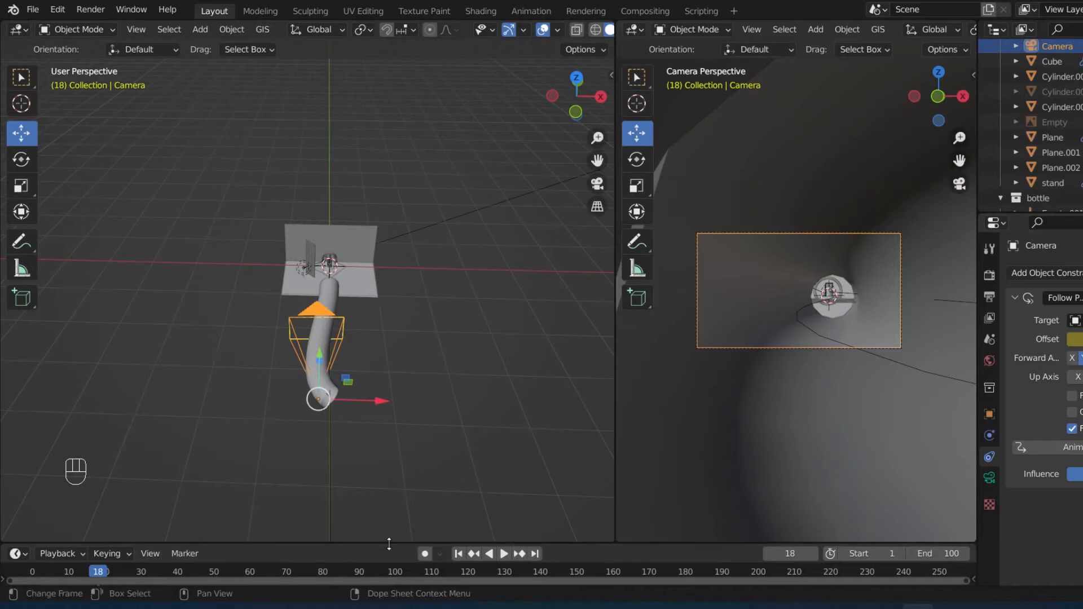
pyautogui.moveTo(389, 542); pyautogui.dragTo(389, 482)
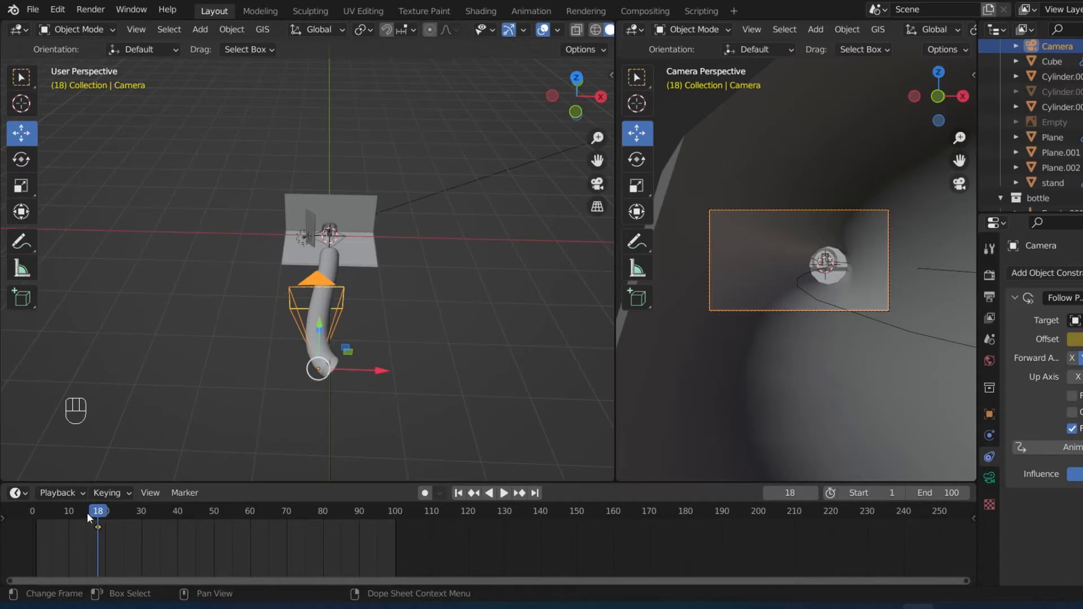
pyautogui.click(94, 526)
pyautogui.click(90, 522)
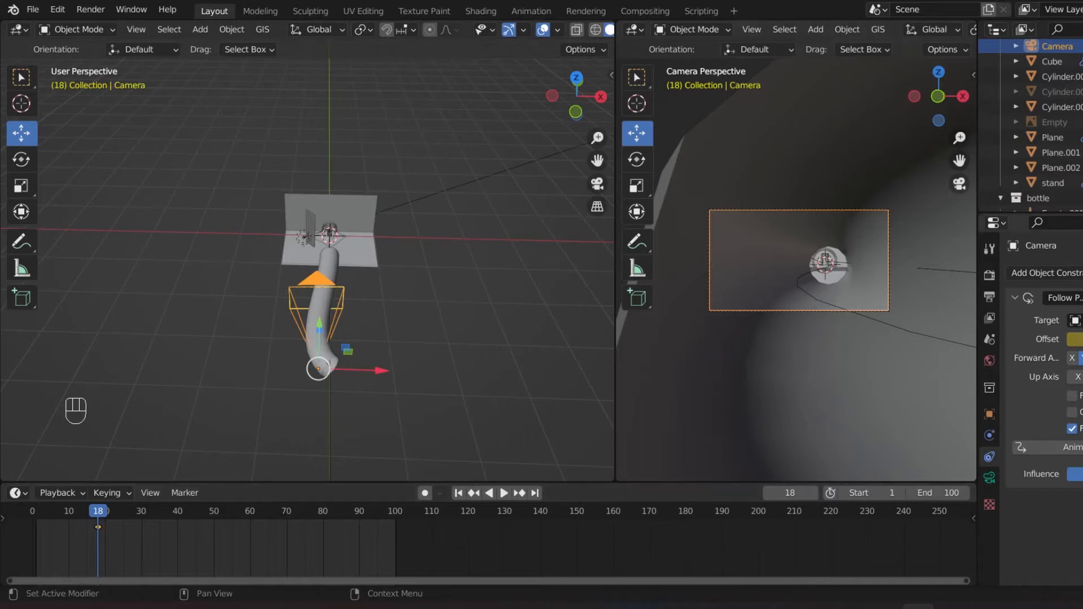
pyautogui.click(1082, 339)
pyautogui.click(1082, 339)
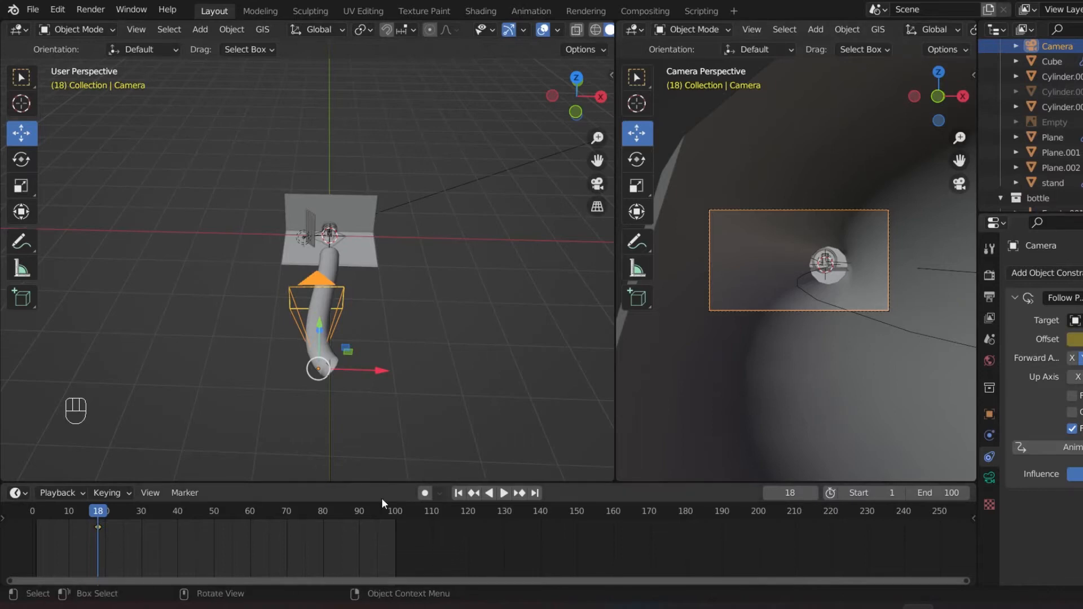
pyautogui.moveTo(85, 527); pyautogui.dragTo(35, 534)
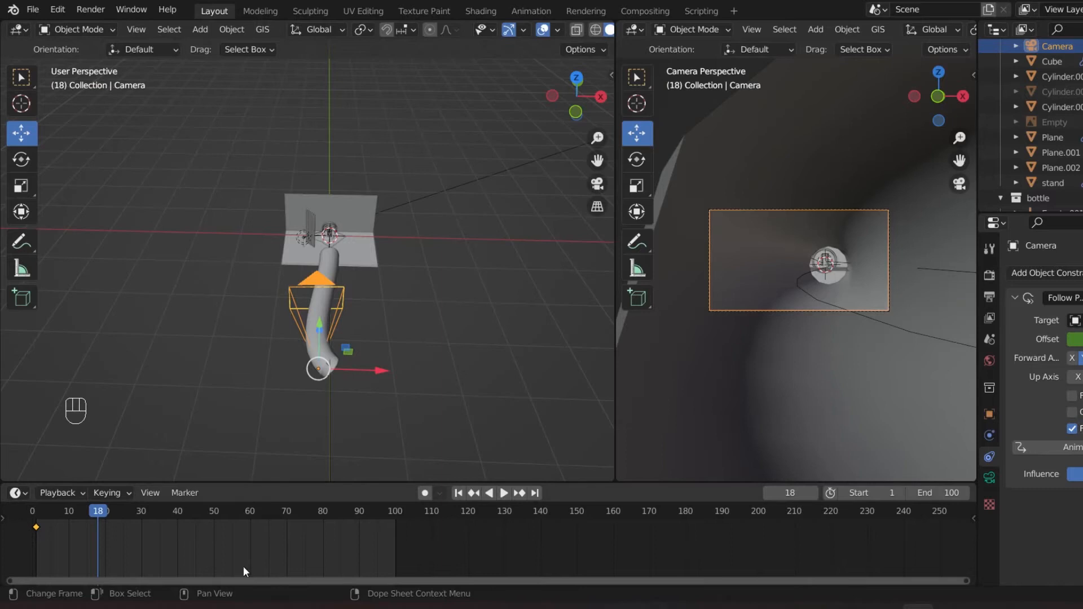
# - Go to frame 20 and adjust the Follow Path offset so the camera reaches the tube's inner end facing the bottle
pyautogui.press('space')
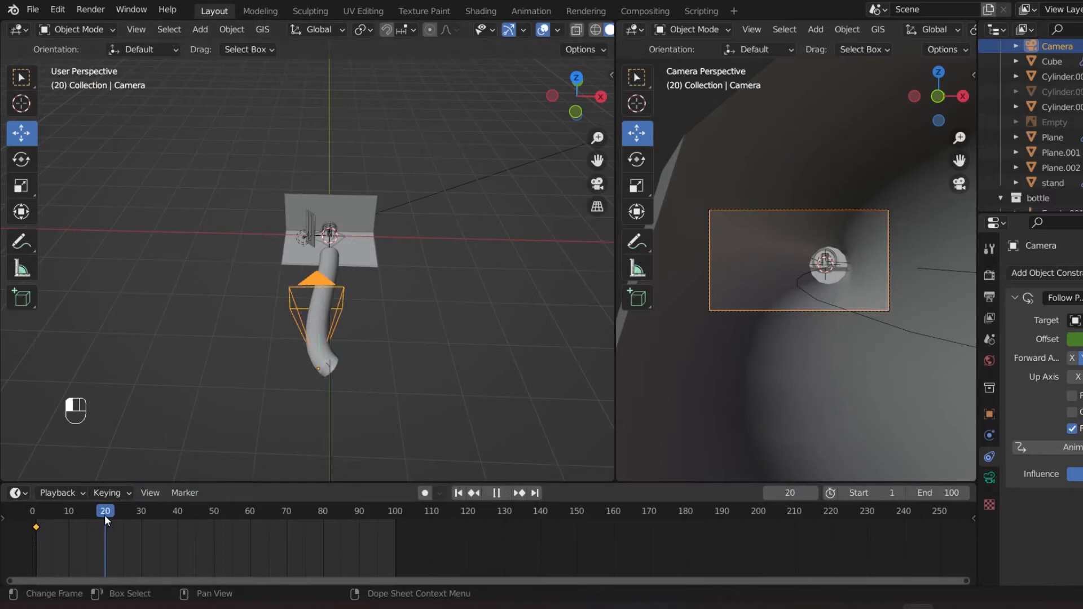
pyautogui.moveTo(1076, 339); pyautogui.dragTo(1064, 339)
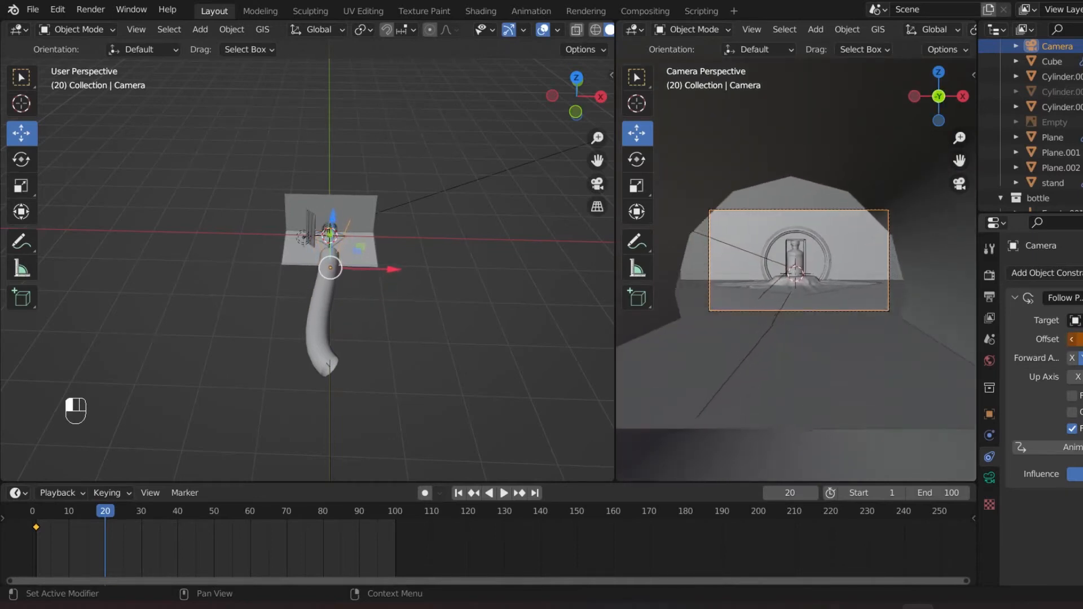
pyautogui.moveTo(1078, 339); pyautogui.dragTo(1081, 339)
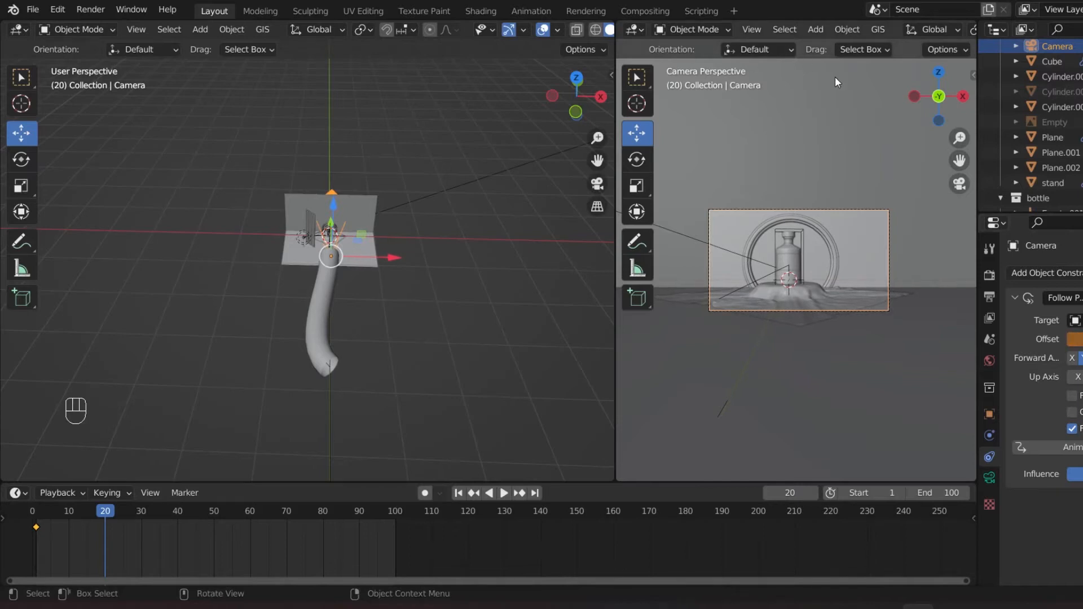
# - Switch the camera viewport to rendered shading and enlarge the camera frame to check the bottle shot
pyautogui.press('z')
pyautogui.press('KP_8')
pyautogui.press('z')
pyautogui.click(818, 146)
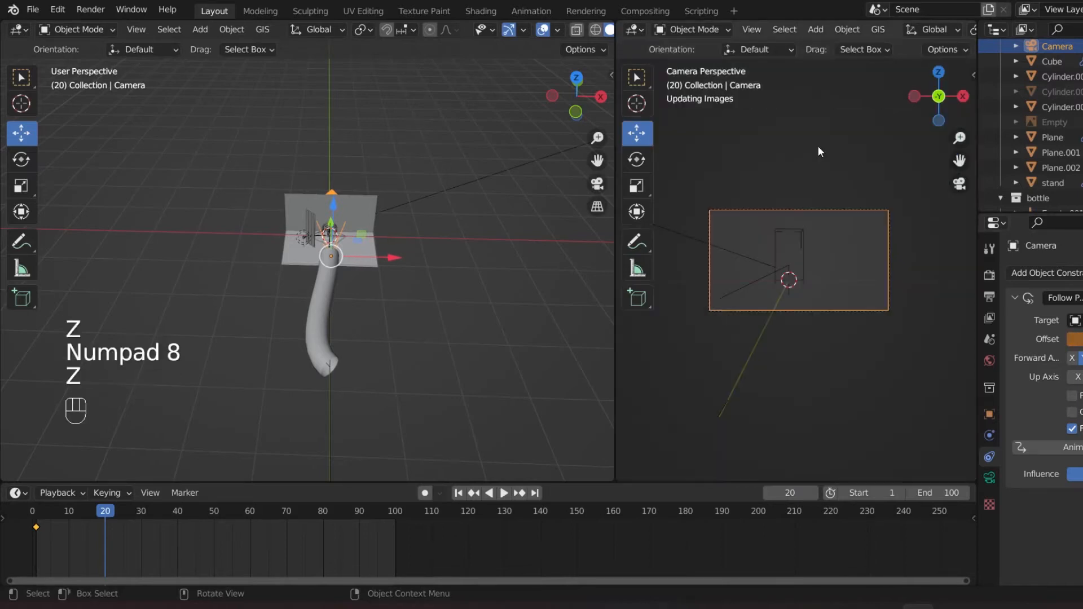
pyautogui.moveTo(959, 138); pyautogui.dragTo(959, 115)
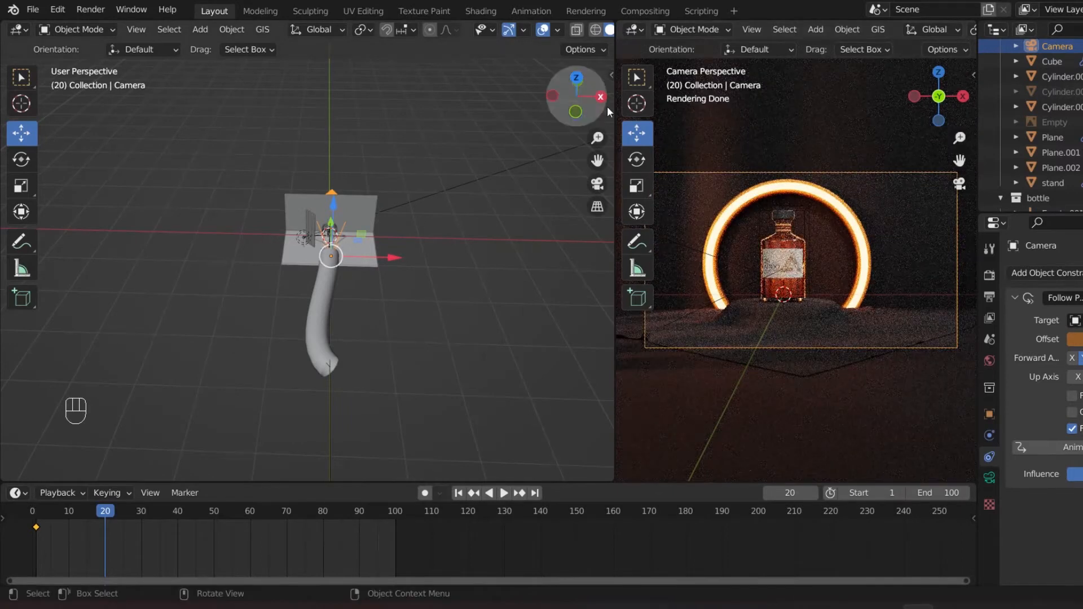
# - In the top view, move the camera about -0.022 m along X to centre the bottle in frame
pyautogui.moveTo(606, 106); pyautogui.dragTo(597, 137)
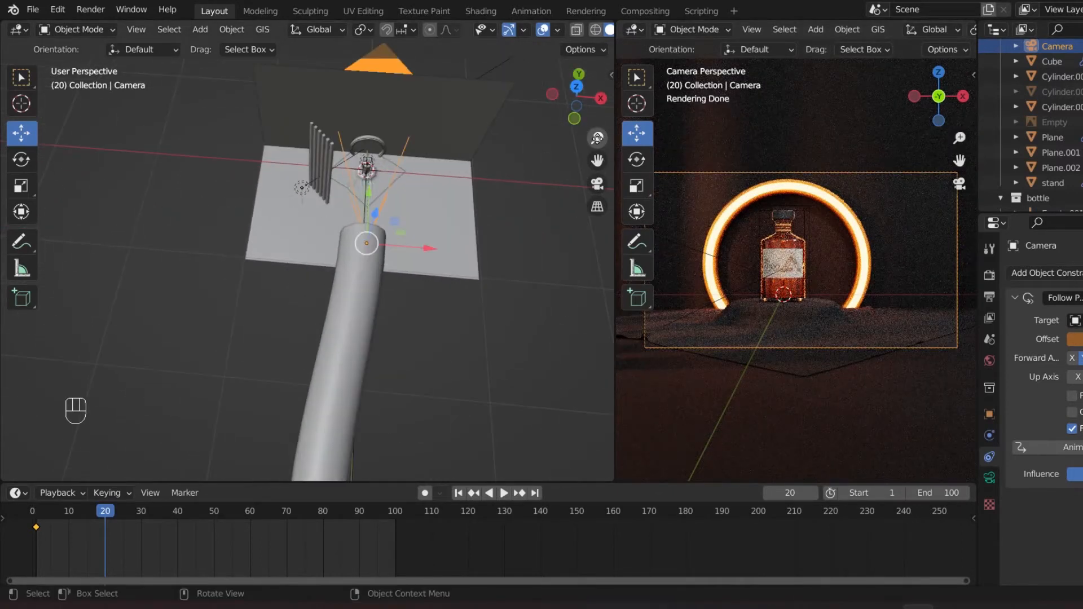
pyautogui.press('KP_7')
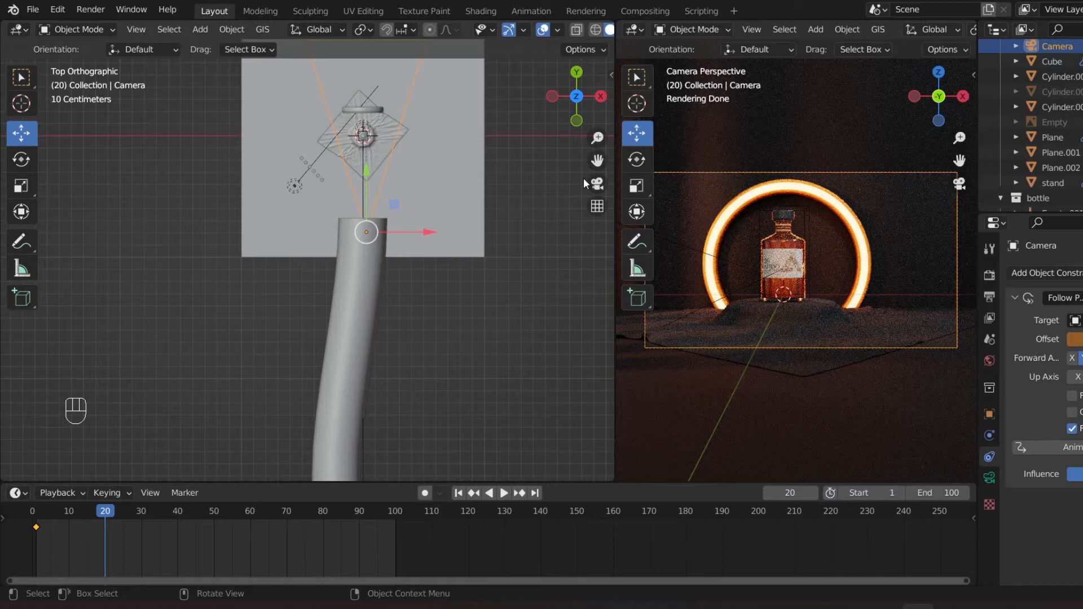
pyautogui.moveTo(601, 137); pyautogui.dragTo(601, 124)
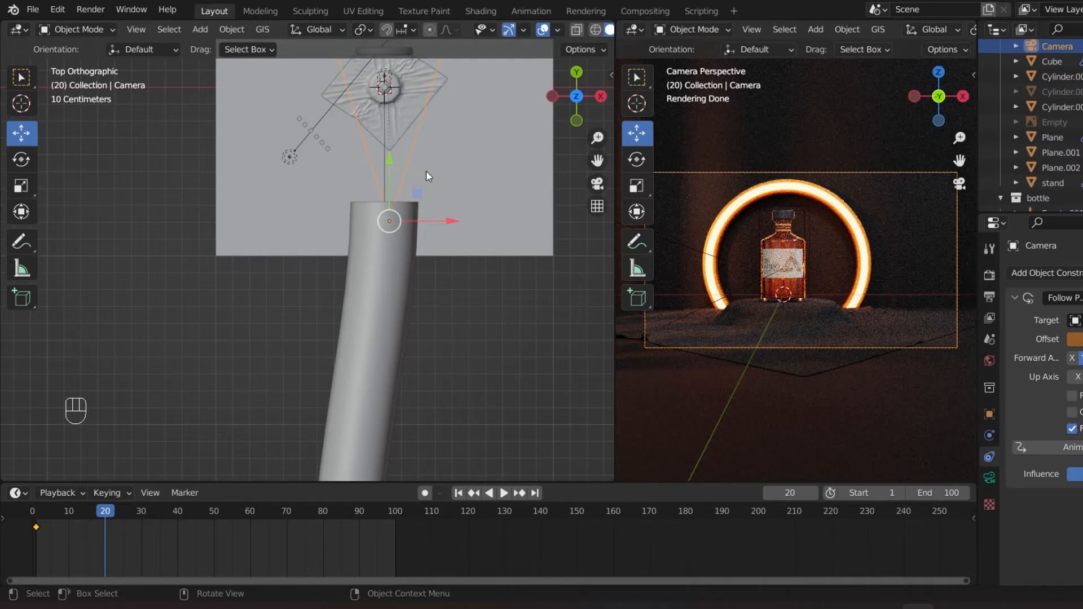
pyautogui.press('g')
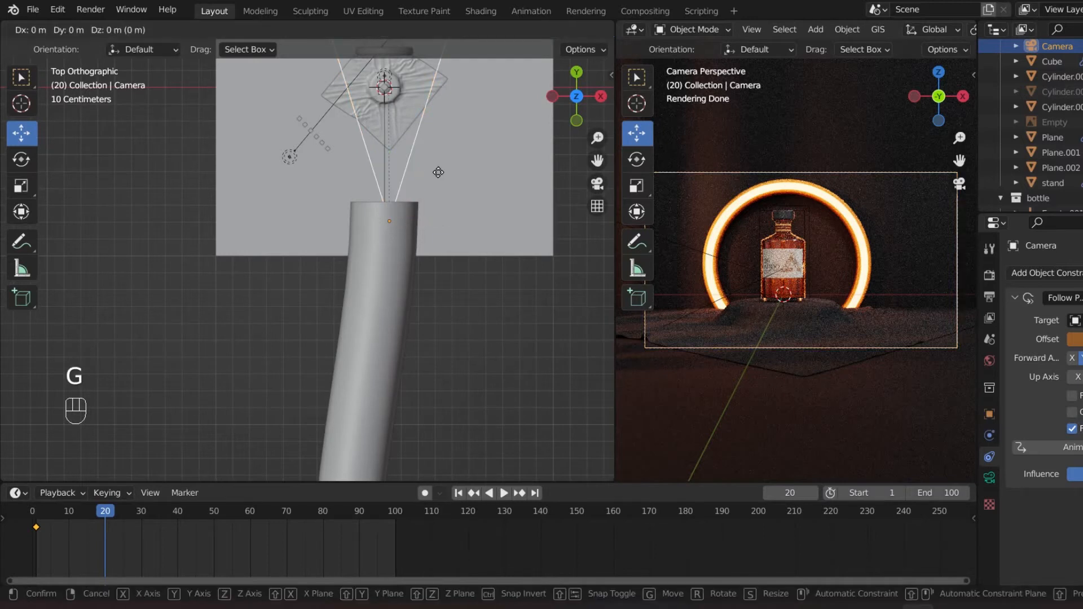
pyautogui.press('x')
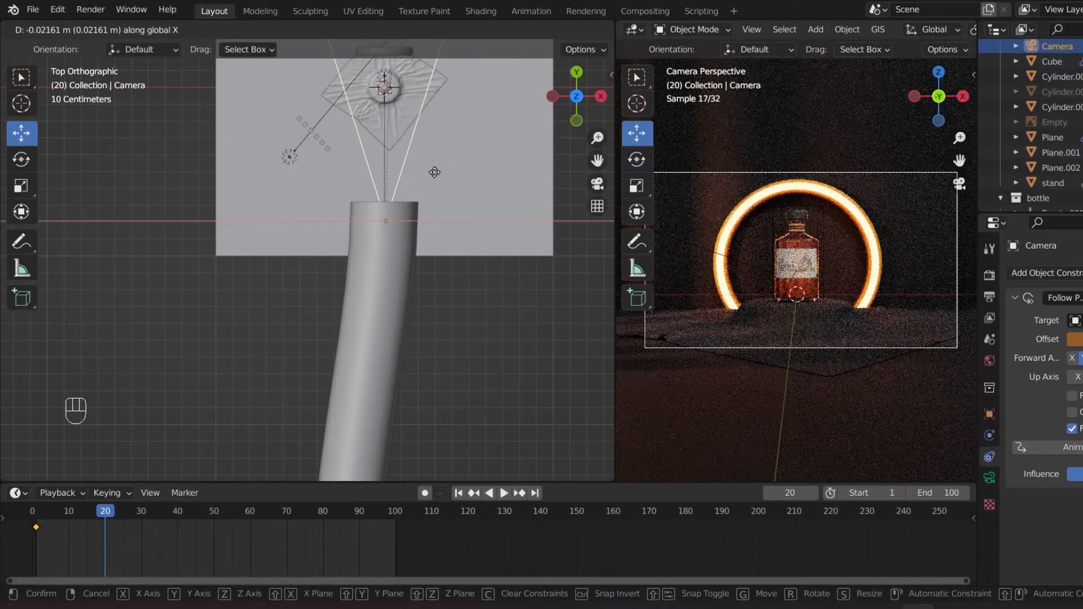
pyautogui.click(434, 172)
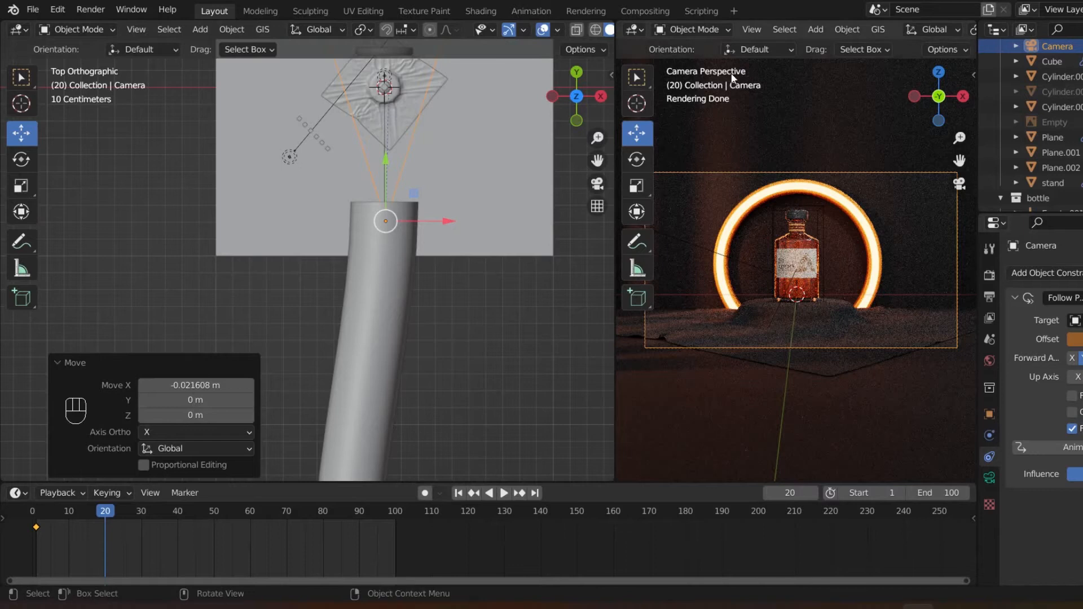
# - Fine-tune the camera's Follow Path offset at the tube's inner end and keyframe it at frame 20
pyautogui.click(1080, 339)
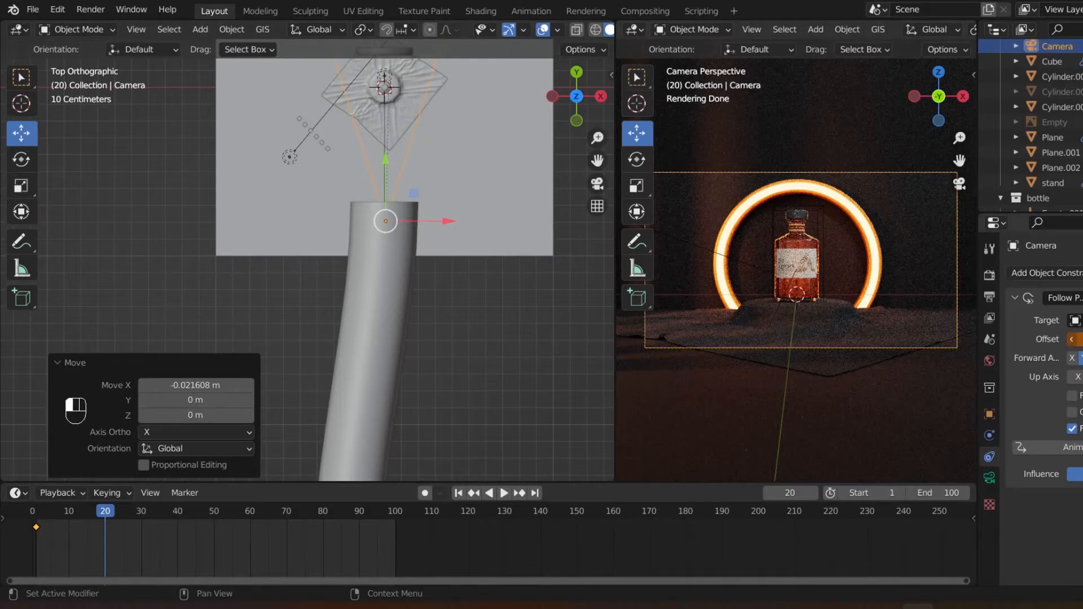
pyautogui.click(596, 141)
pyautogui.moveTo(596, 141); pyautogui.dragTo(596, 237)
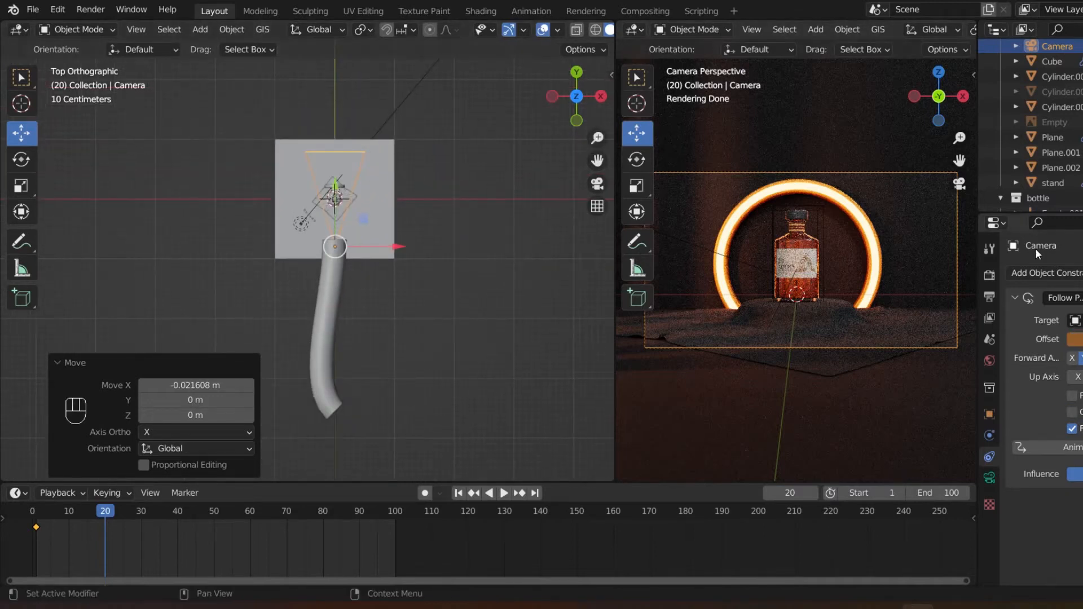
pyautogui.moveTo(1079, 339)
pyautogui.mouseDown()
pyautogui.moveTo(1061, 339)
pyautogui.moveTo(1077, 339)
pyautogui.mouseUp()
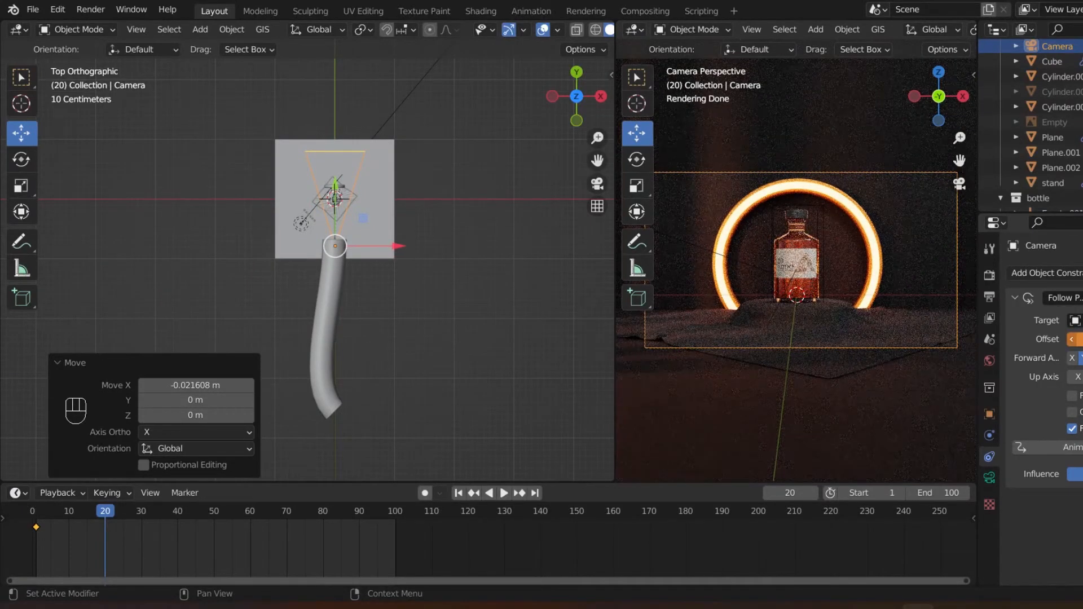
pyautogui.press('i')
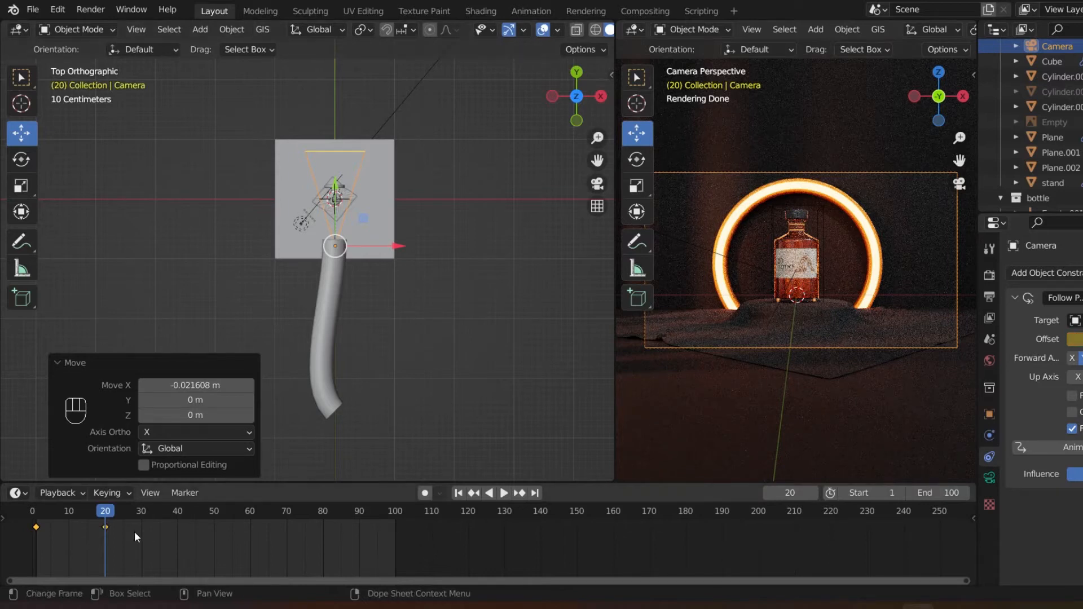
# - Try moving both offset keyframes along the timeline, with the second at frame 55, and undo the move
pyautogui.press('g')
pyautogui.click(228, 543)
pyautogui.press('z')
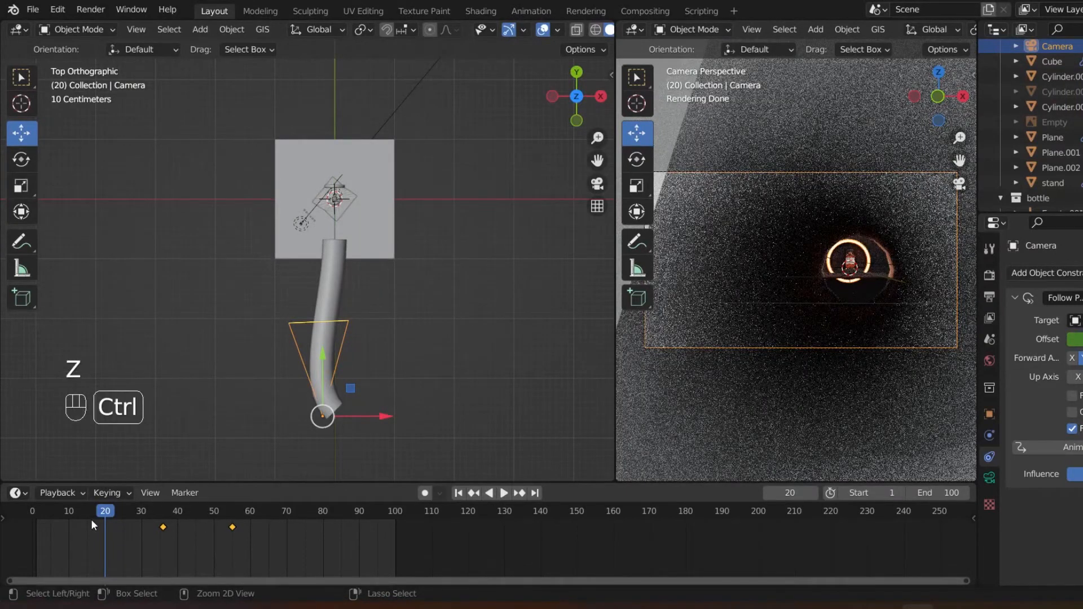
pyautogui.hotkey('ctrl', 'z')
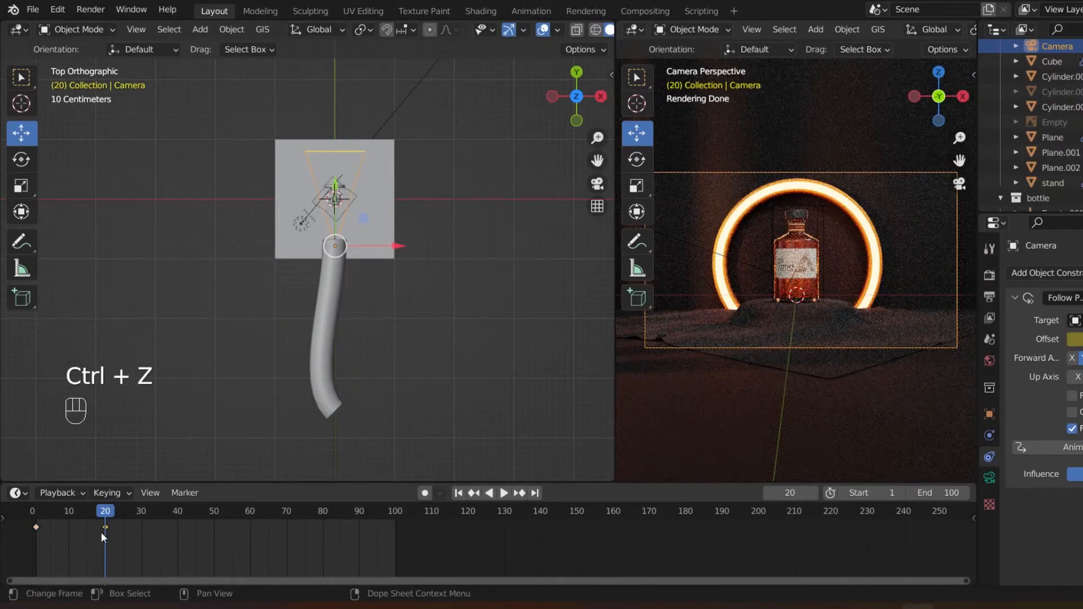
# - Move only the frame 20 offset keyframe to frame 100 and play the camera animation from the start
pyautogui.press('g')
pyautogui.click(395, 541)
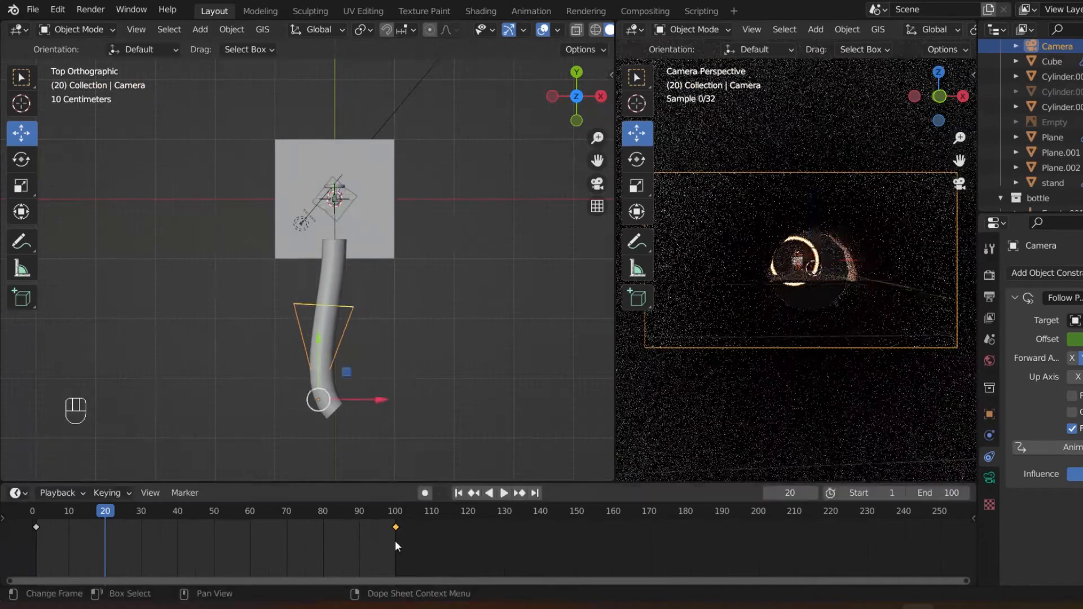
pyautogui.moveTo(103, 510); pyautogui.dragTo(25, 512)
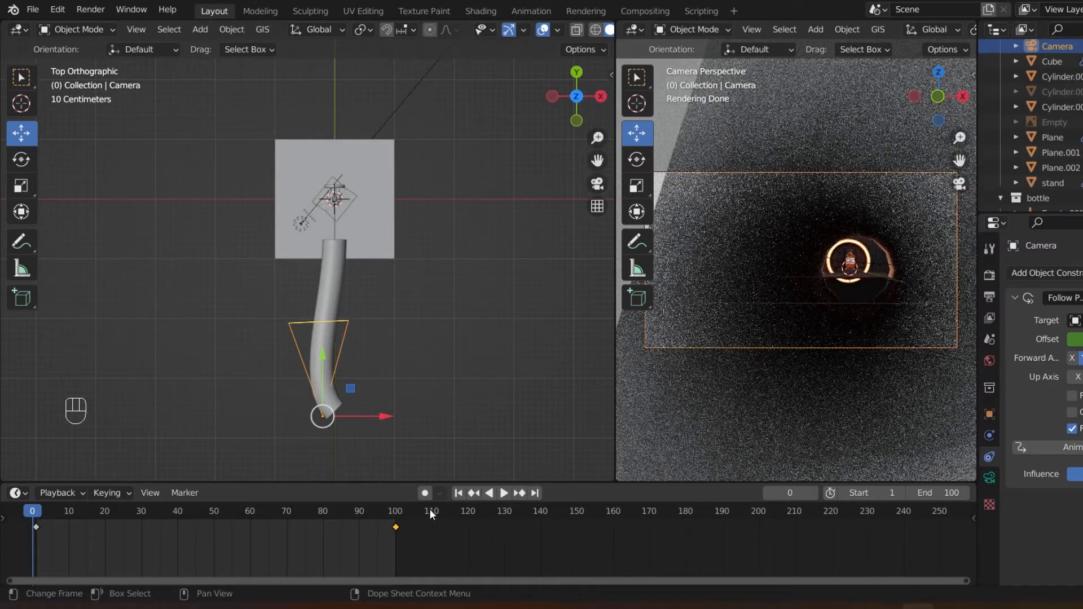
pyautogui.click(506, 496)
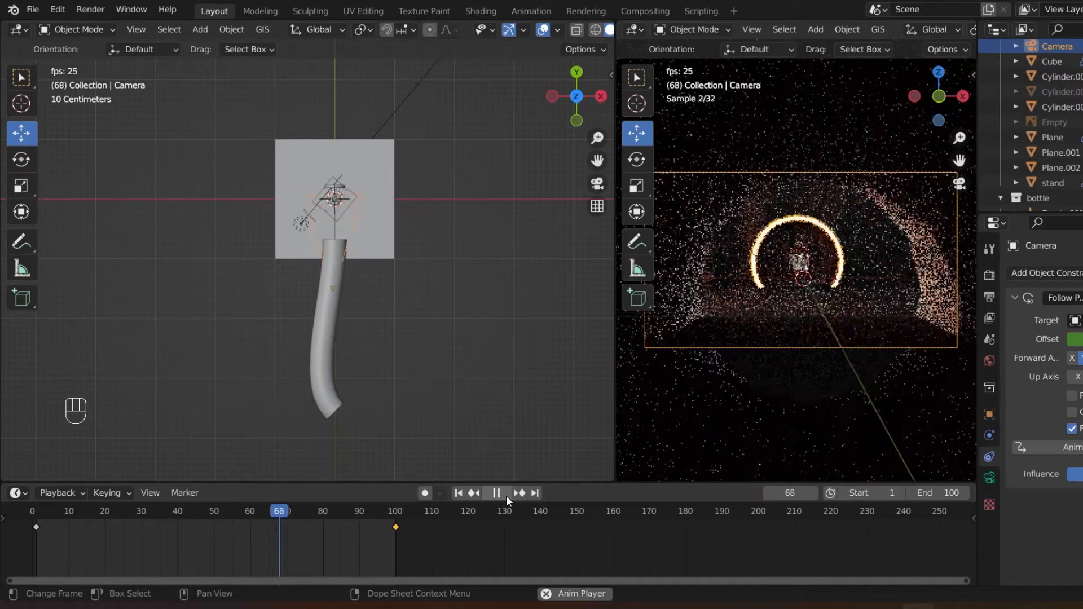
pyautogui.click(506, 495)
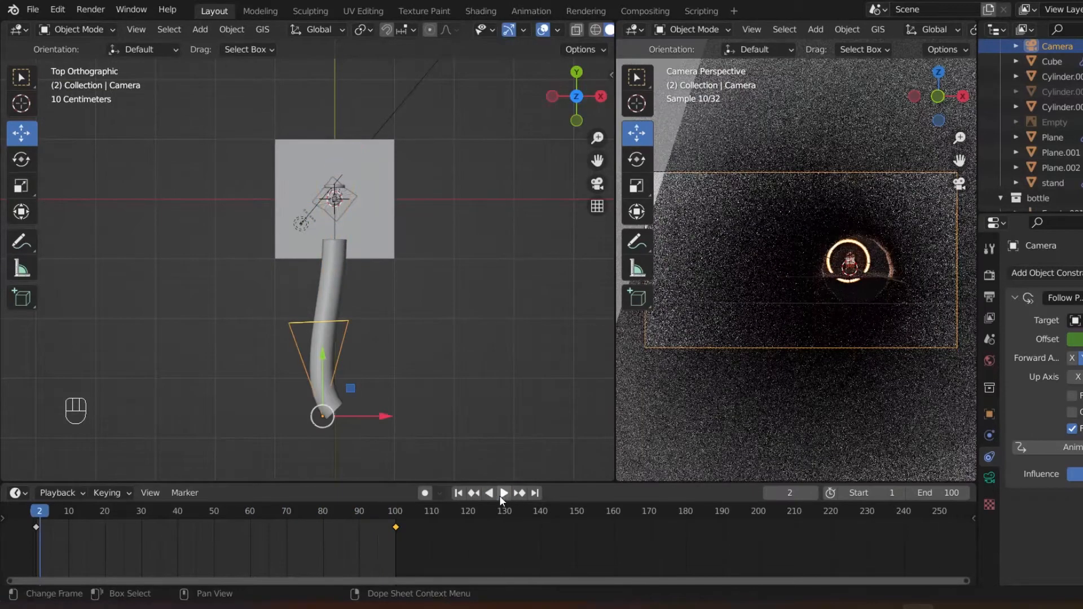
pyautogui.moveTo(169, 516); pyautogui.dragTo(26, 534)
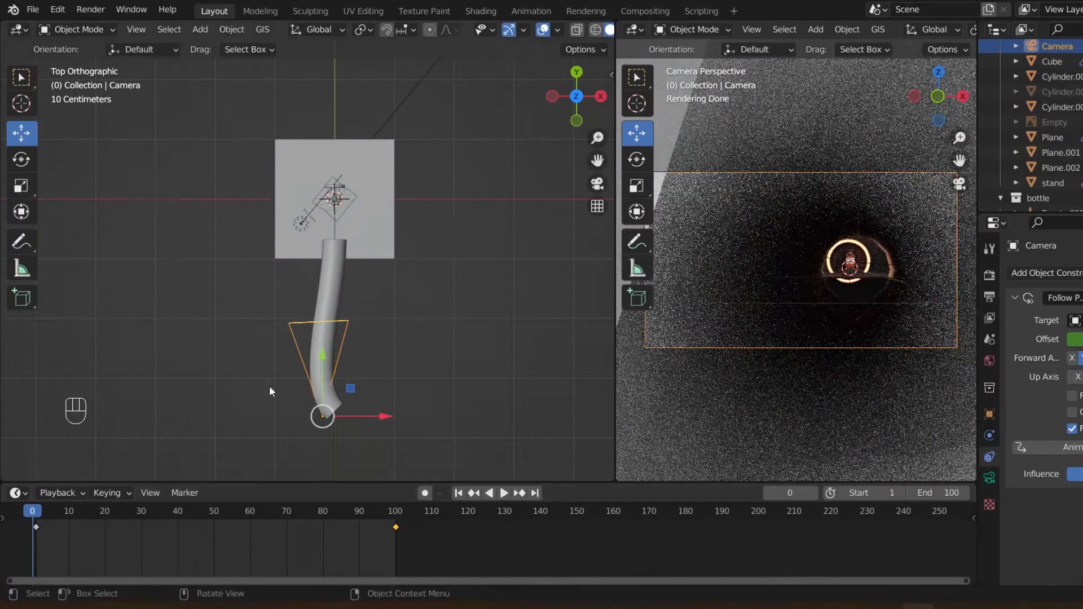
# - Select the ground plane under the bottle and scale it up by a factor of 10
pyautogui.moveTo(557, 114); pyautogui.dragTo(568, 433)
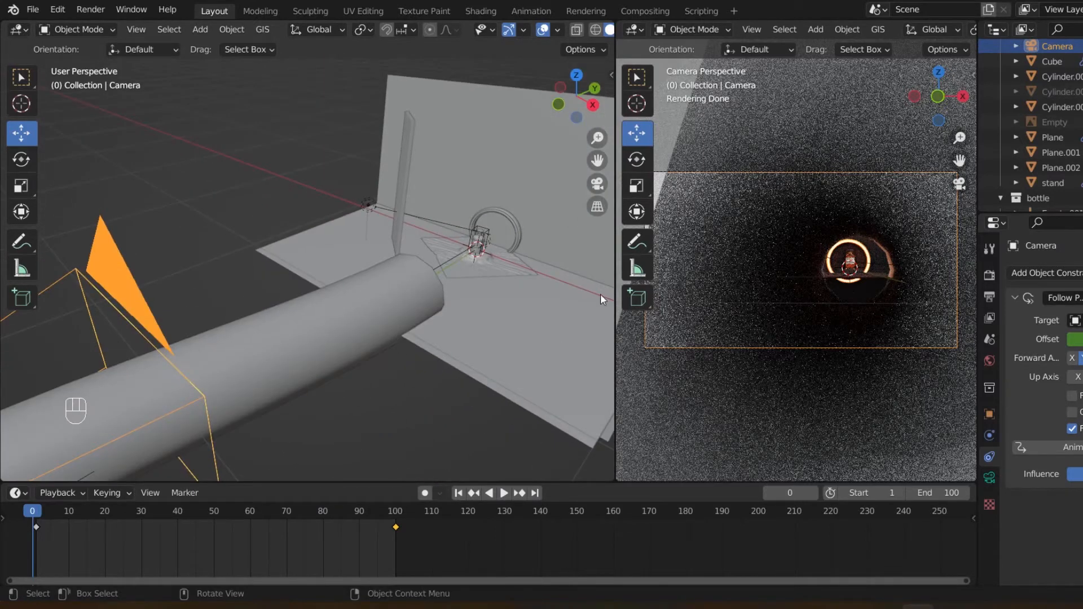
pyautogui.moveTo(575, 90); pyautogui.dragTo(237, 248)
pyautogui.click(237, 249)
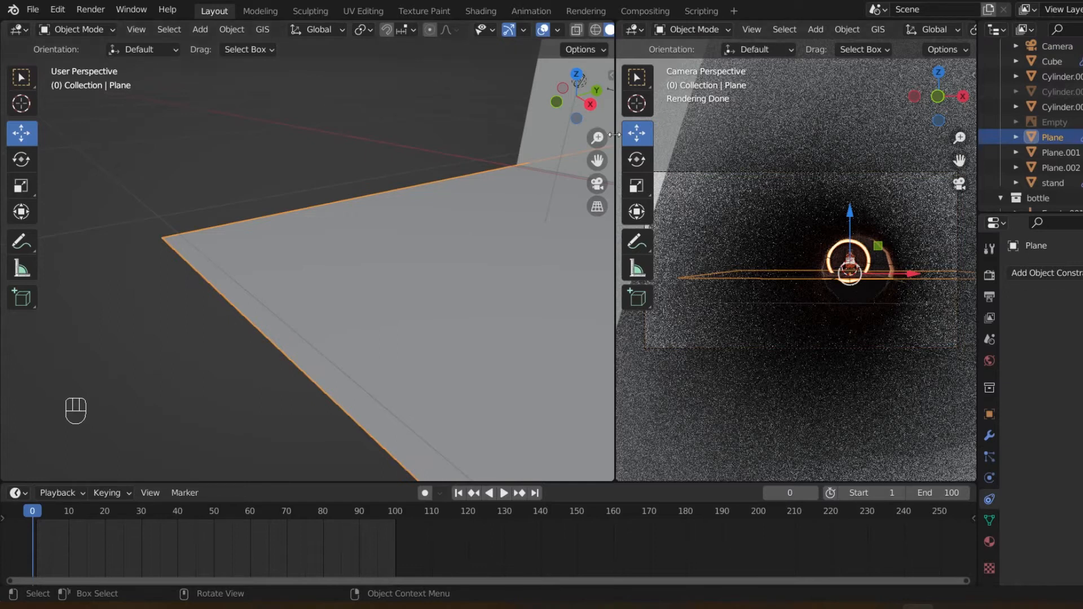
pyautogui.moveTo(570, 113); pyautogui.dragTo(550, 197)
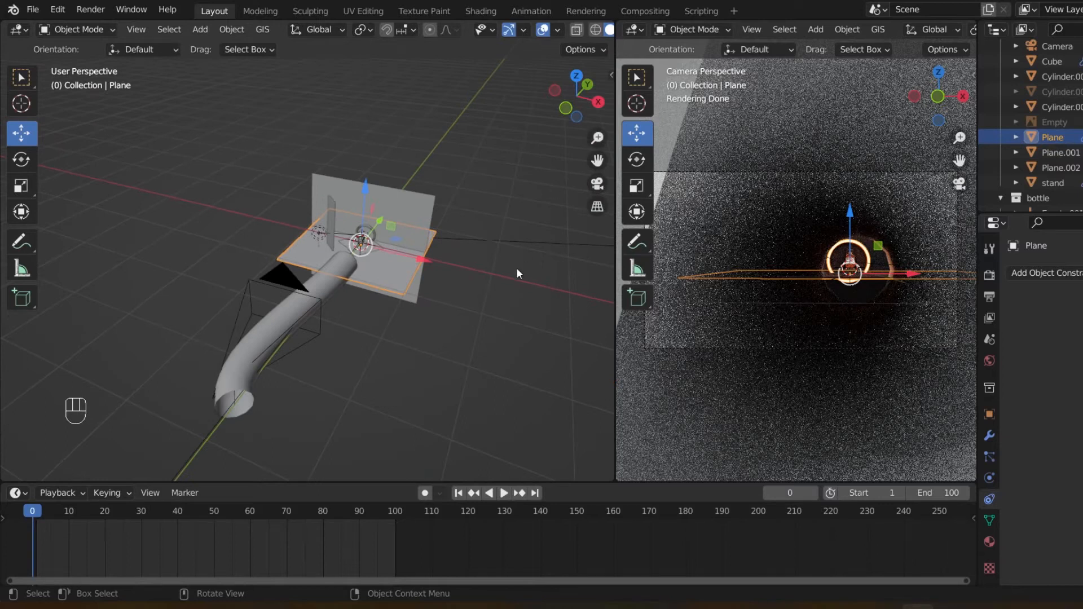
pyautogui.press('s')
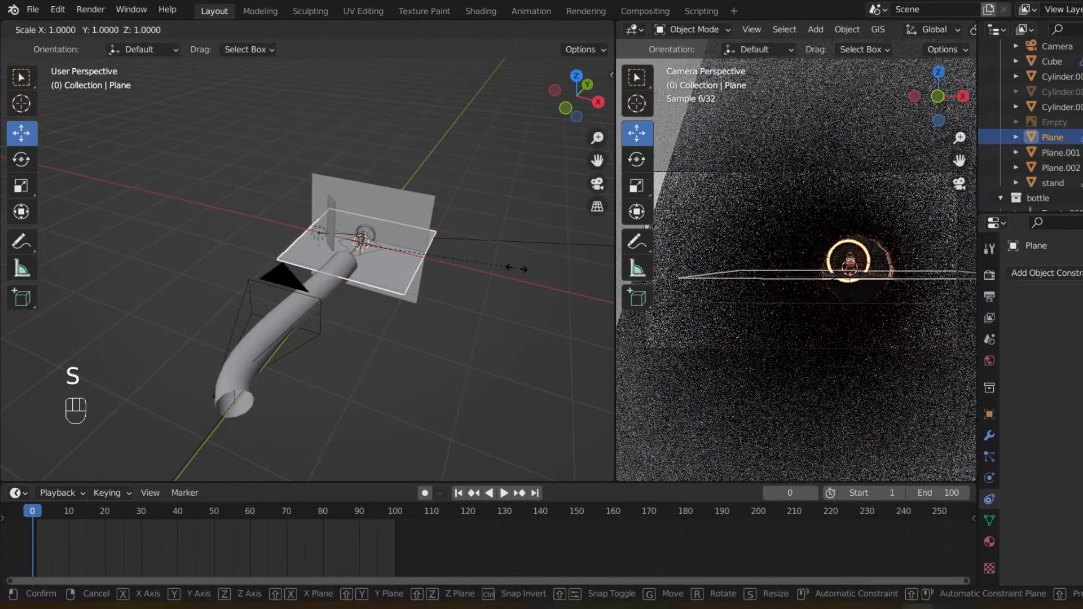
pyautogui.write('10')
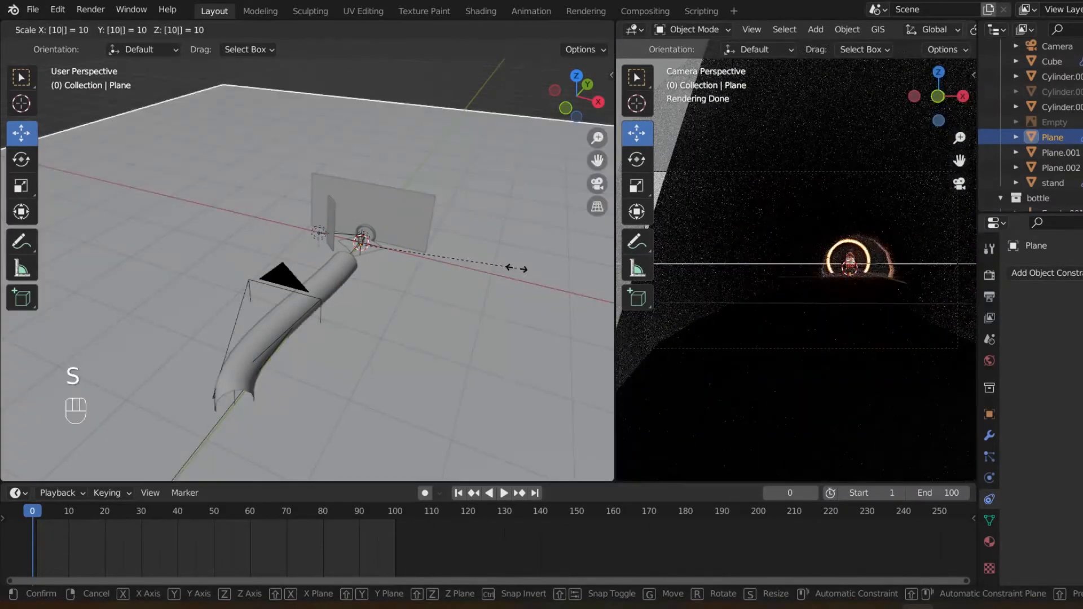
pyautogui.press('Return')
# - Scale the enlarged ground plane down by about 0.408 so it still extends beneath the whole tube
pyautogui.press('s')
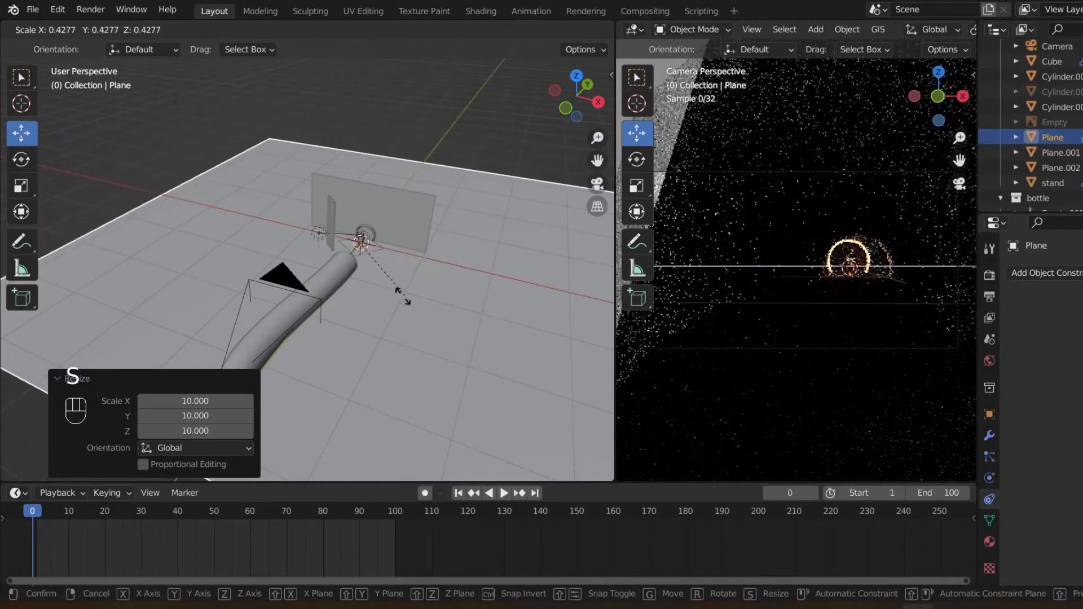
pyautogui.click(389, 307)
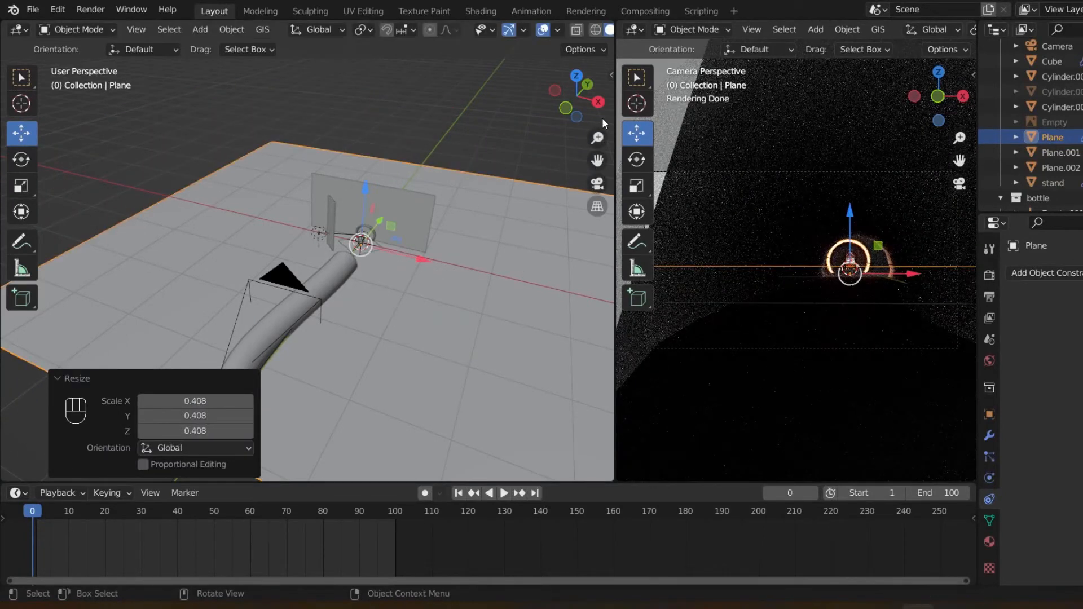
pyautogui.moveTo(597, 161); pyautogui.dragTo(634, 116)
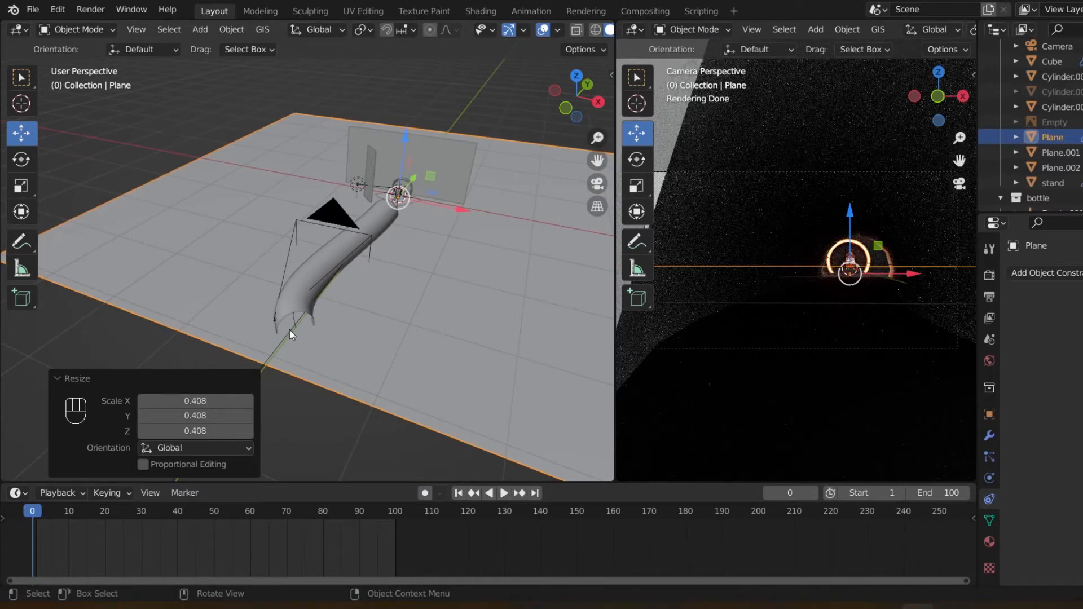
# - Isolate the camera path curve in local top view in Edit Mode and select all its control points
pyautogui.click(285, 307)
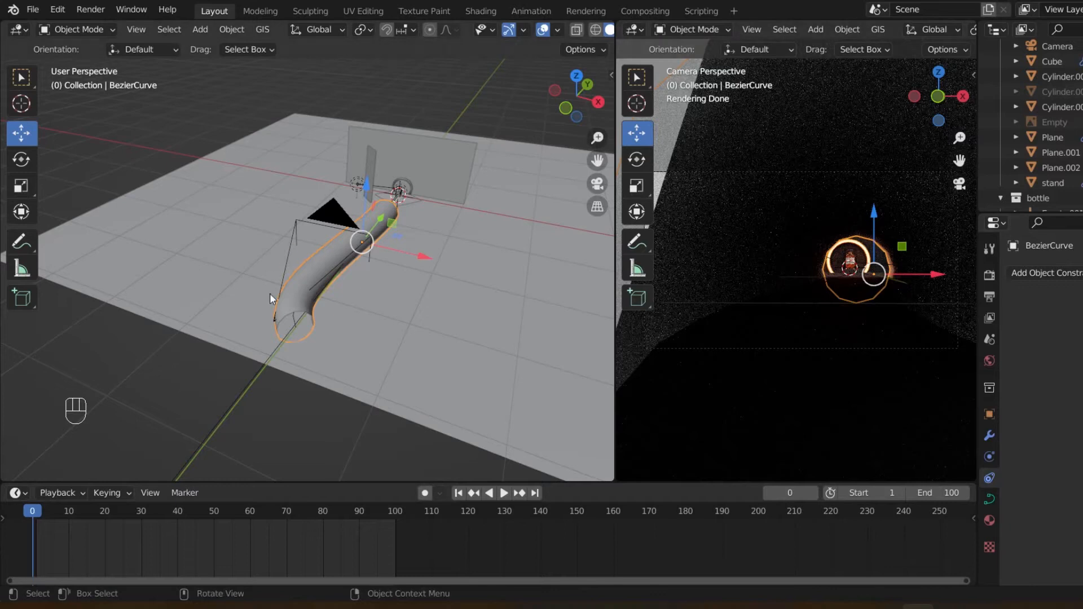
pyautogui.click(294, 322)
pyautogui.click(295, 322)
pyautogui.click(293, 319)
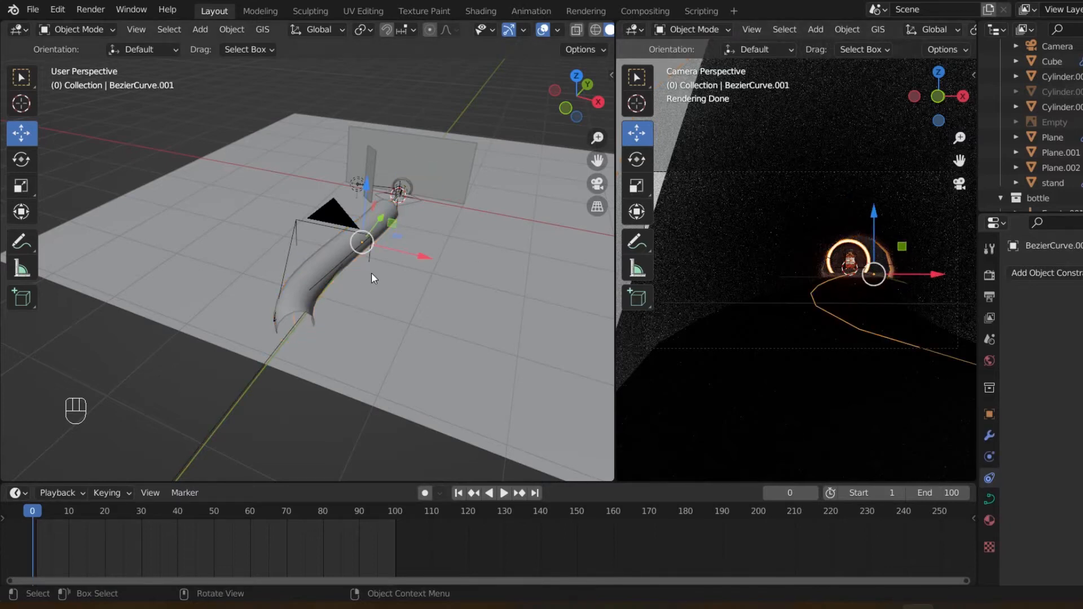
pyautogui.press('Tab')
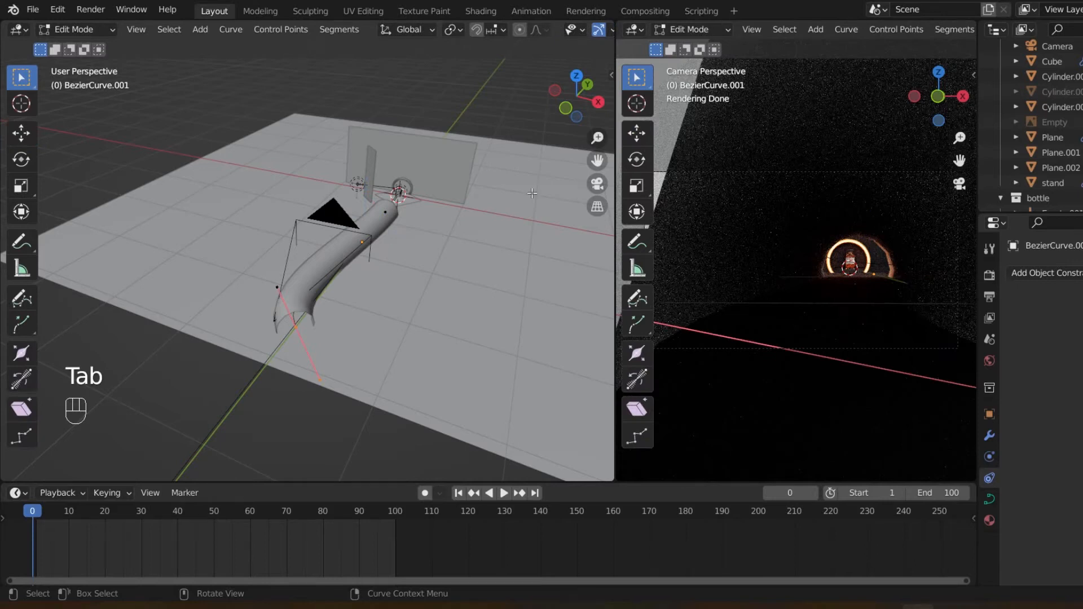
pyautogui.press('KP_7')
pyautogui.scroll(2, 602, 138)
pyautogui.press('KP_Divide')
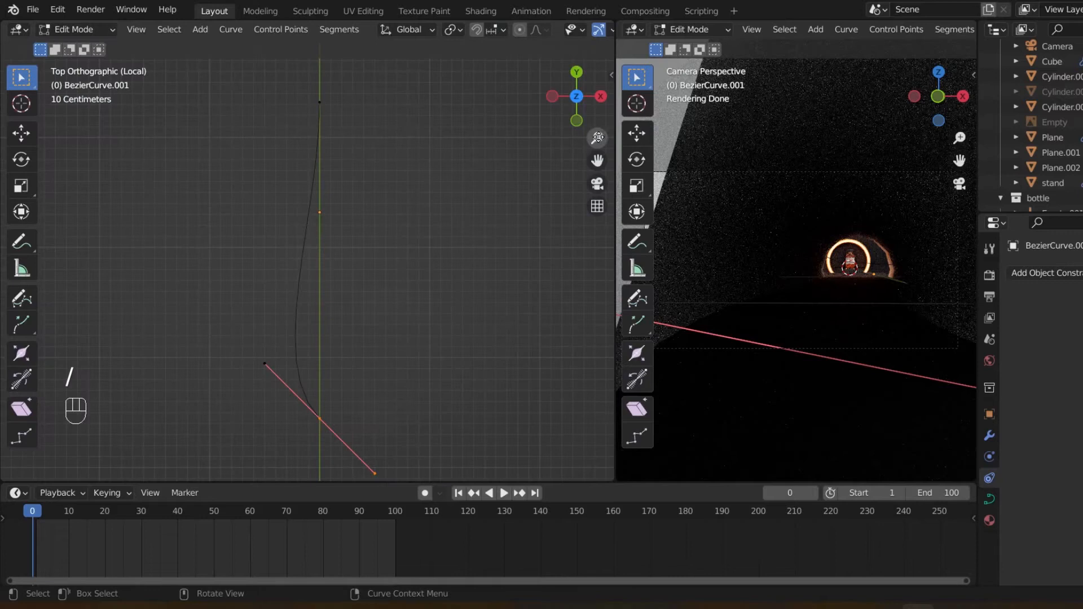
pyautogui.press('a')
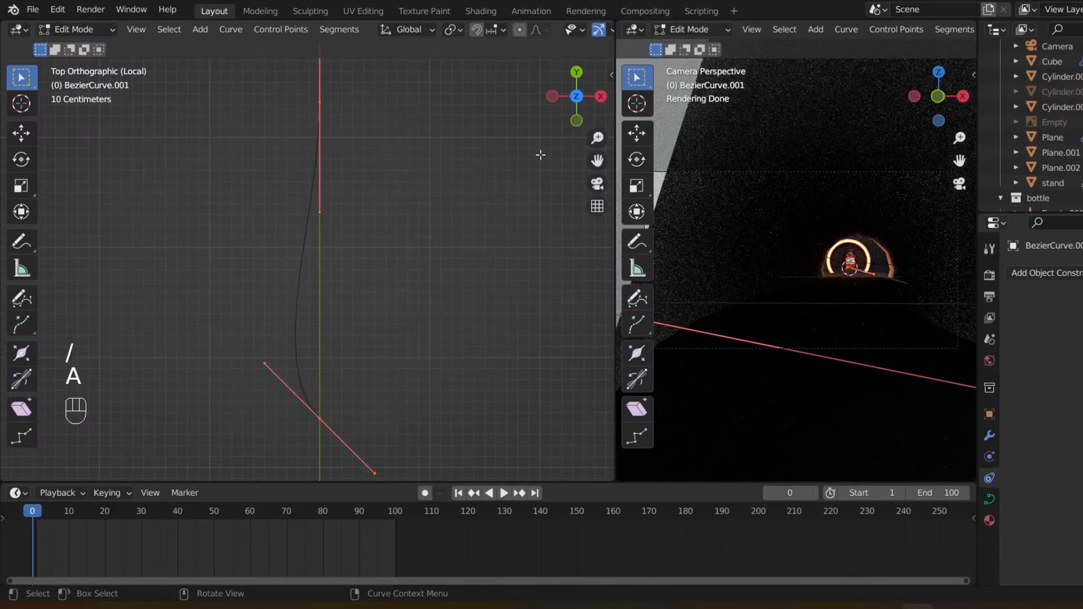
# - Examine the camera path curve's Shape, Geometry and Bevel settings, including its resolution values
pyautogui.click(988, 500)
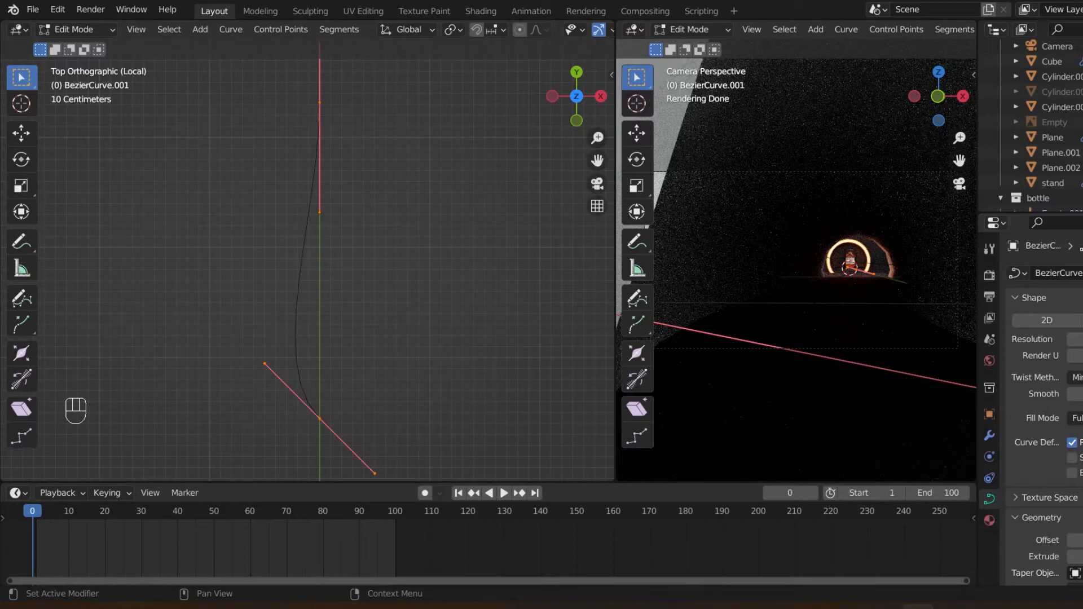
pyautogui.scroll(-2, 1044, 406)
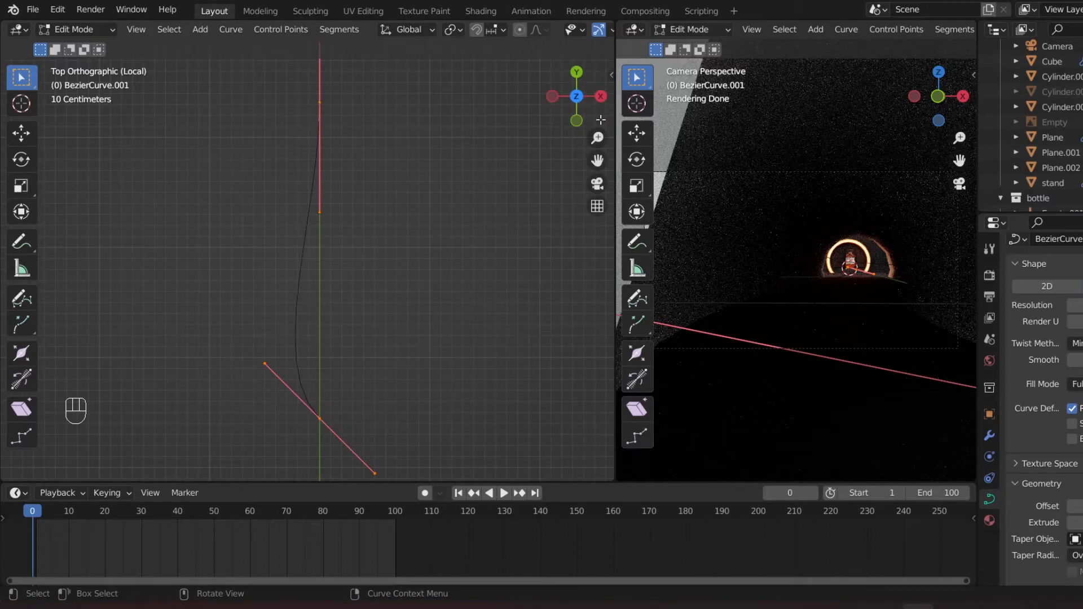
pyautogui.moveTo(597, 137); pyautogui.dragTo(593, 190)
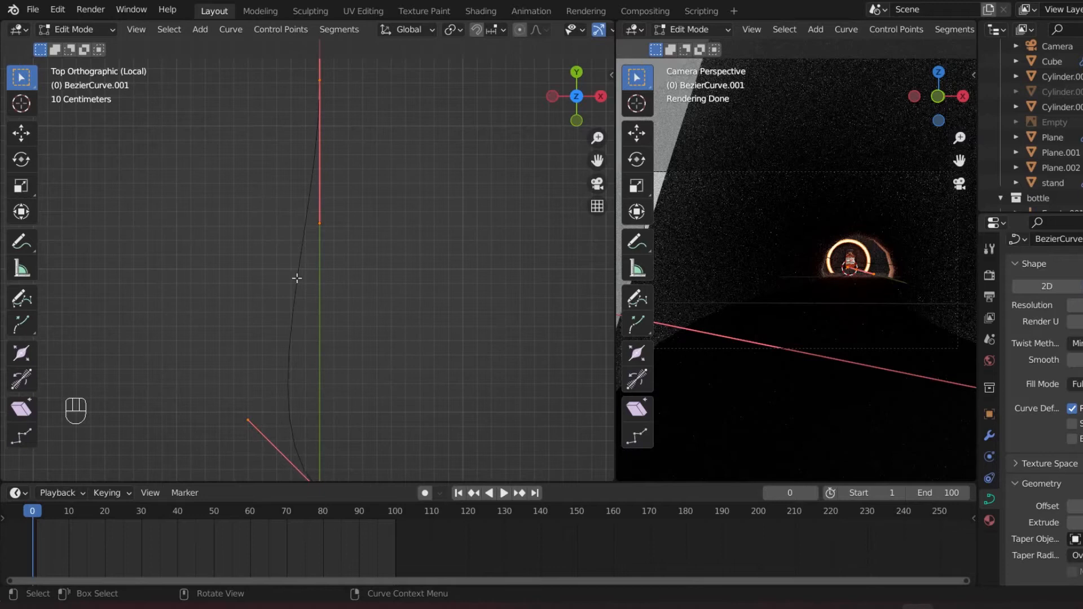
pyautogui.scroll(-3, 597, 137)
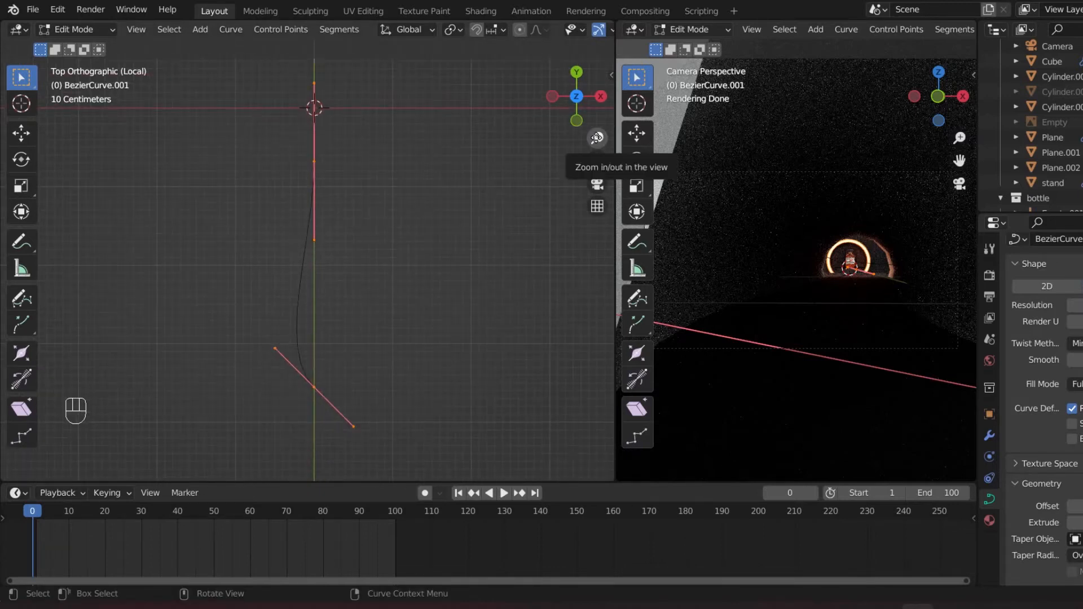
pyautogui.press('Tab')
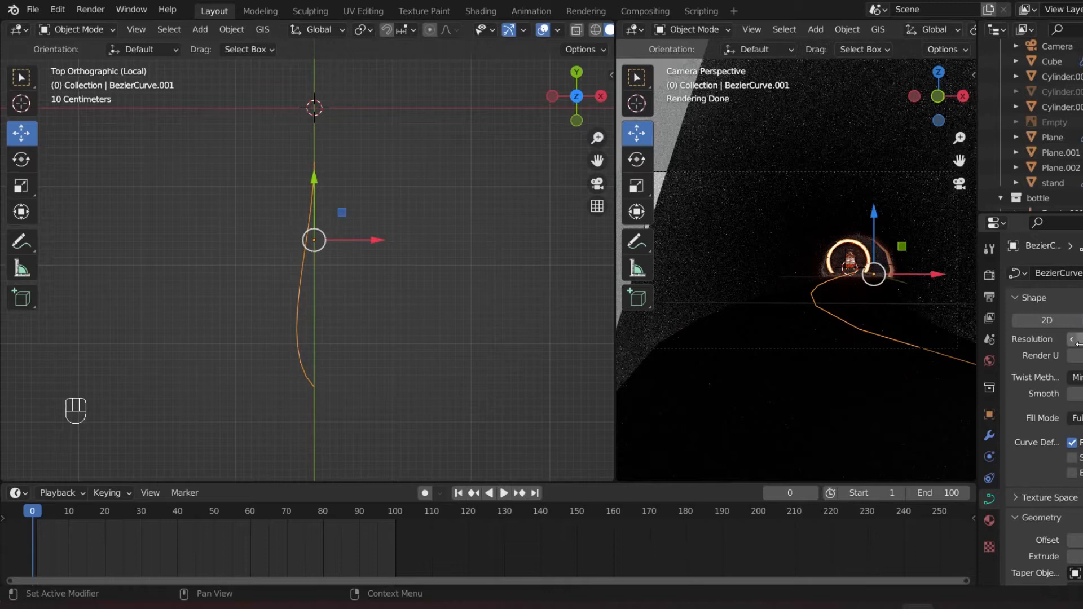
pyautogui.scroll(-10, 1068, 366)
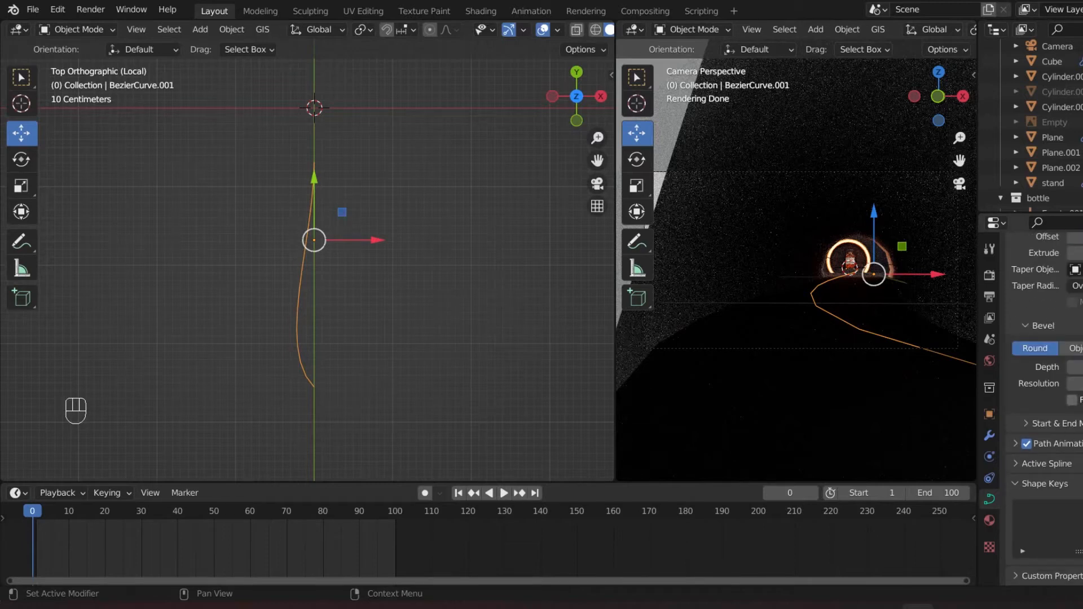
pyautogui.press('Tab')
pyautogui.press('Tab')
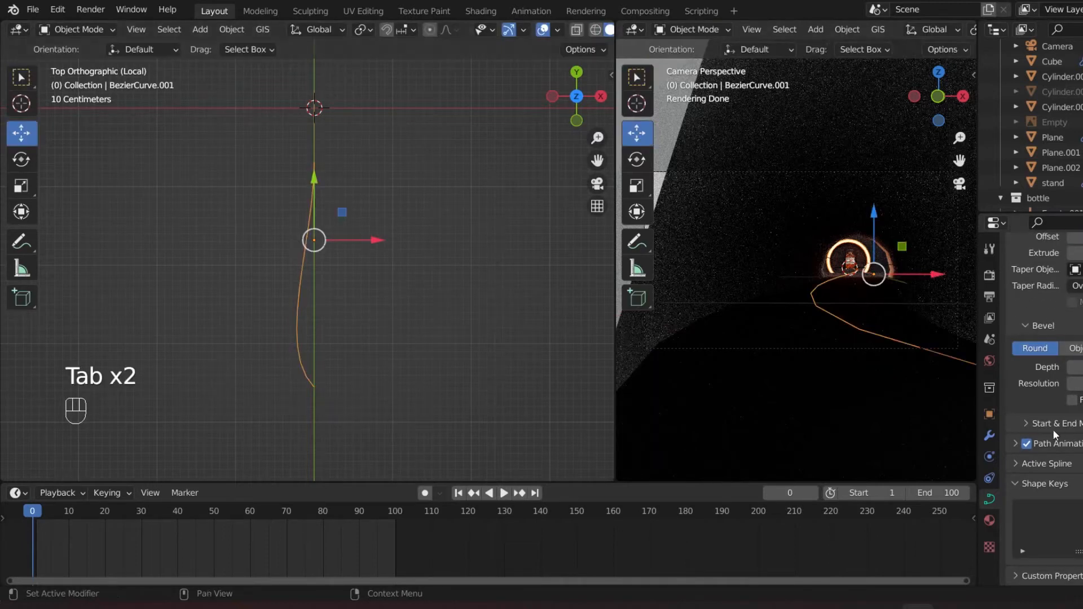
pyautogui.click(1080, 384)
pyautogui.click(1080, 384)
pyautogui.press('Return')
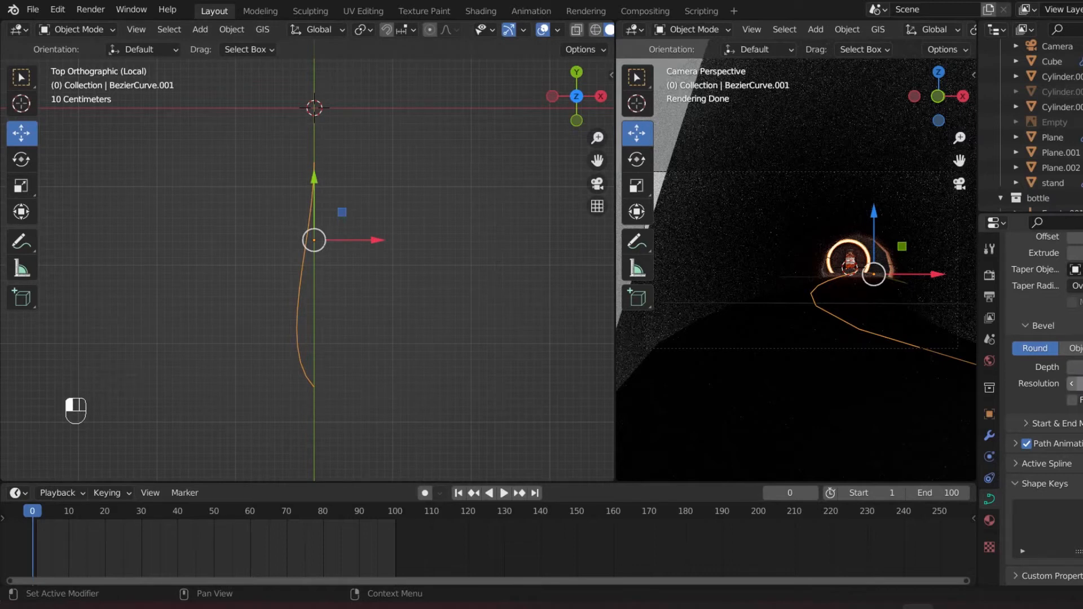
# - Subdivide the whole camera path curve with 20 cuts, return to Object Mode and set the timeline to frame 0
pyautogui.press('Tab')
pyautogui.press('u')
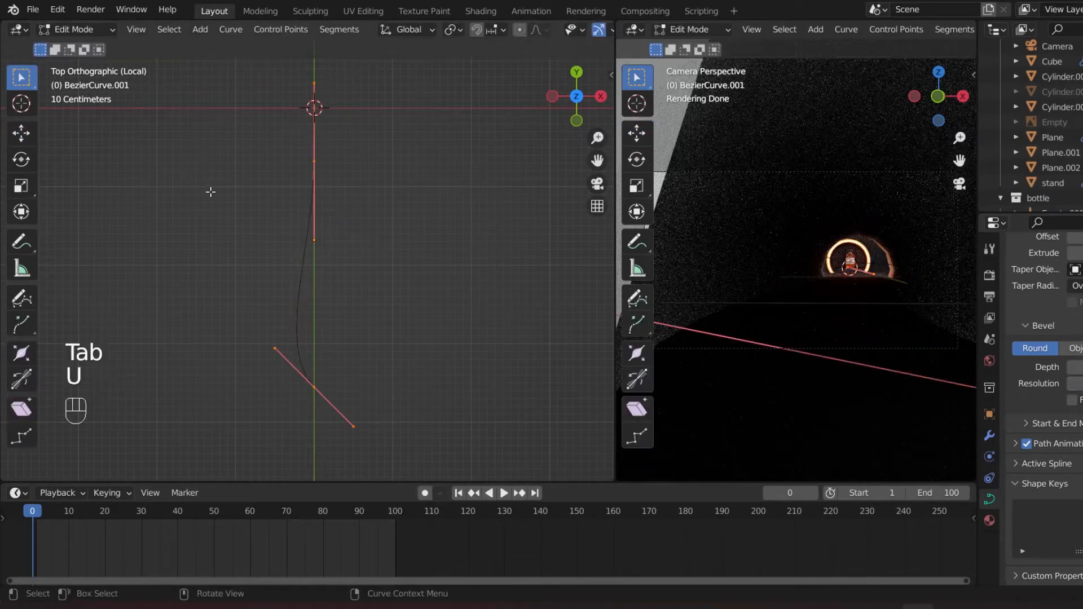
pyautogui.rightClick(268, 210)
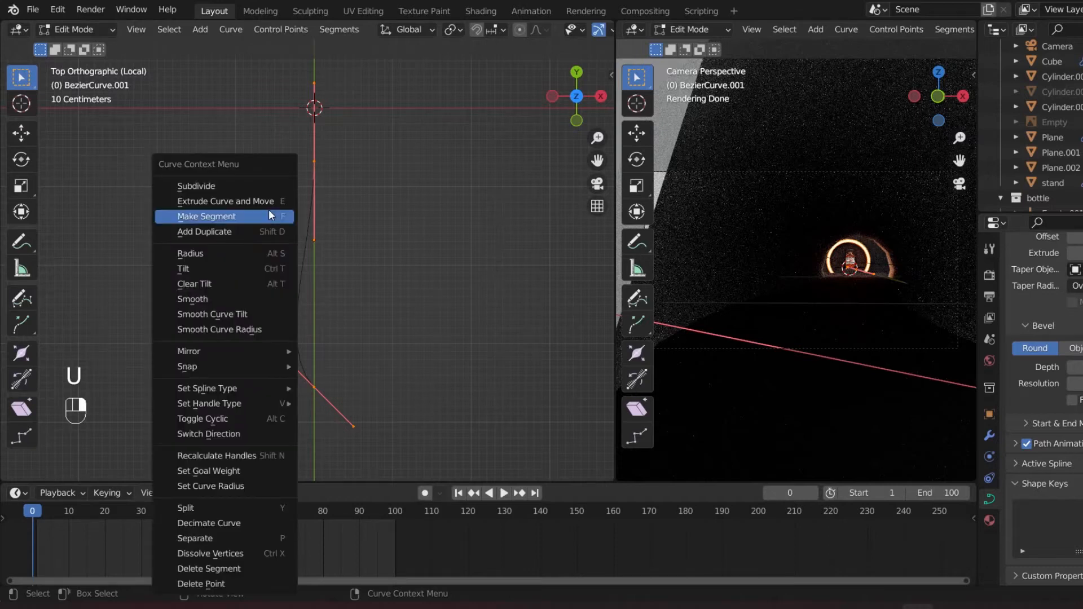
pyautogui.click(244, 187)
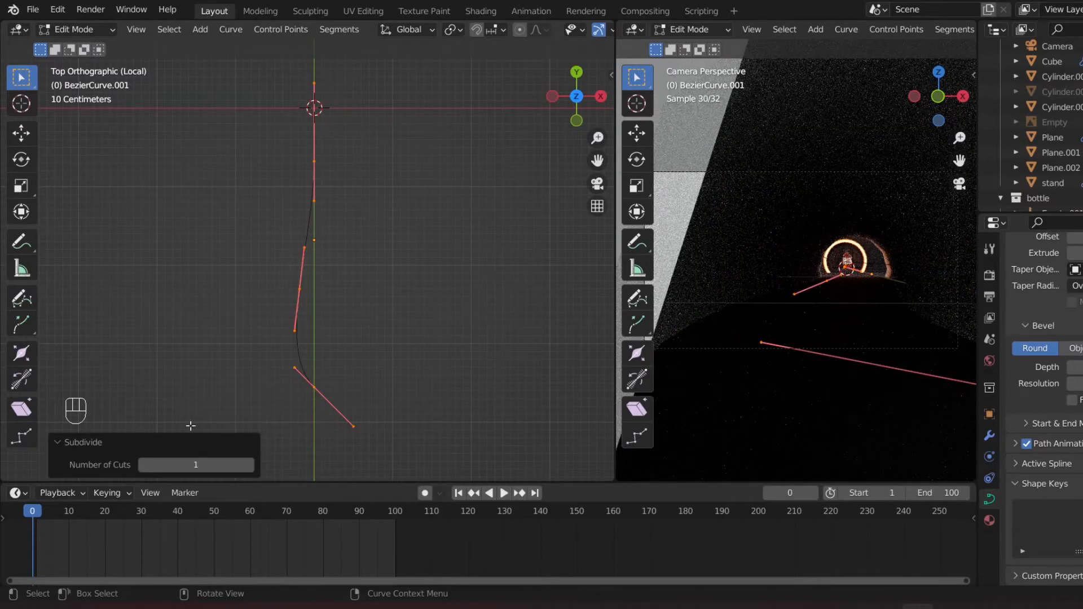
pyautogui.moveTo(208, 464); pyautogui.dragTo(253, 464)
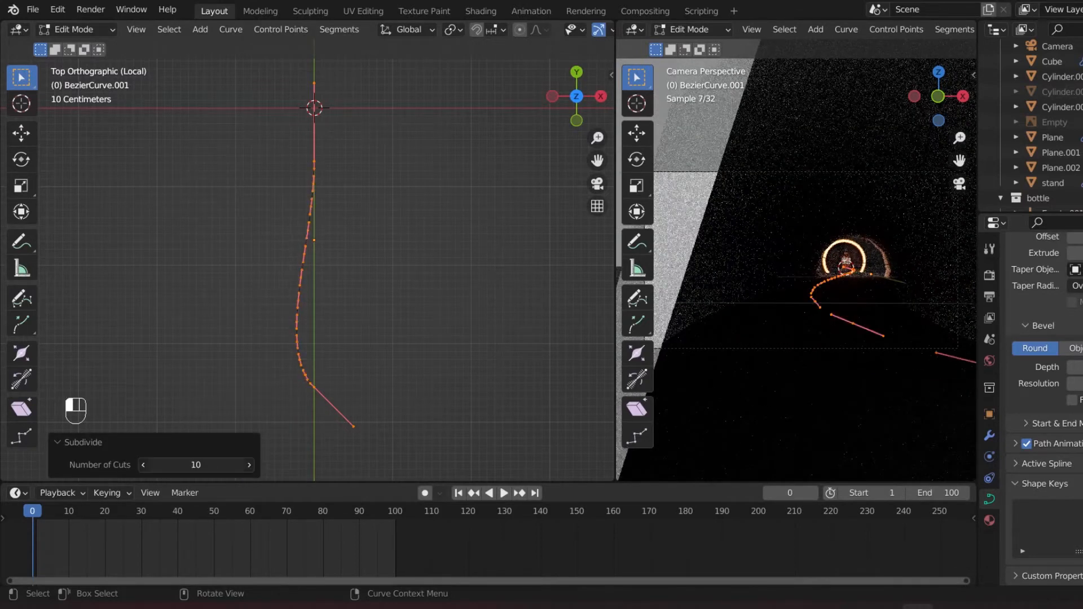
pyautogui.click(219, 464)
pyautogui.write('20')
pyautogui.press('Return')
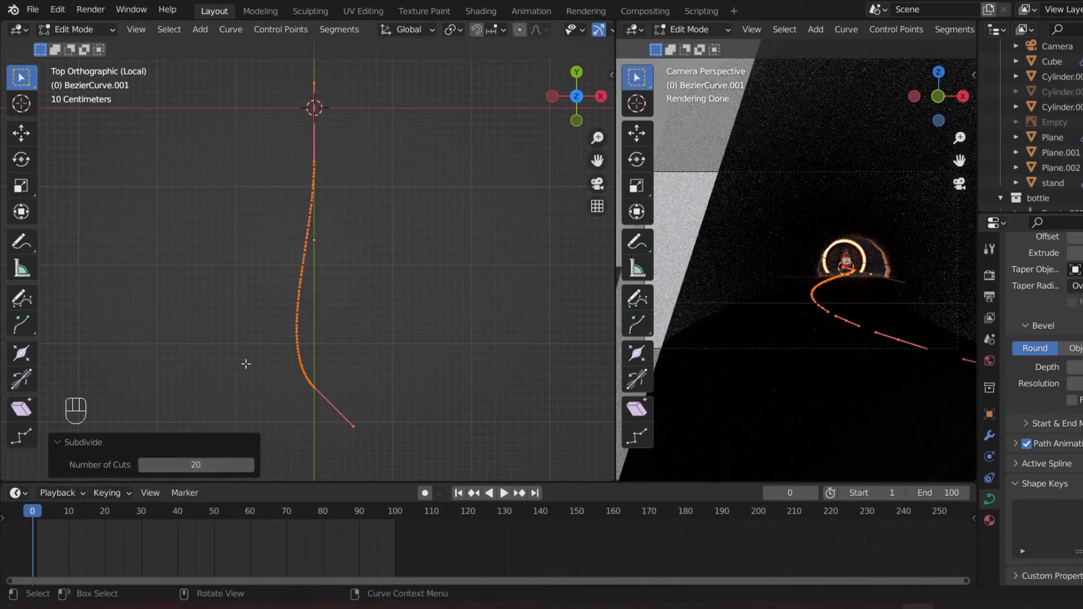
pyautogui.press('Tab')
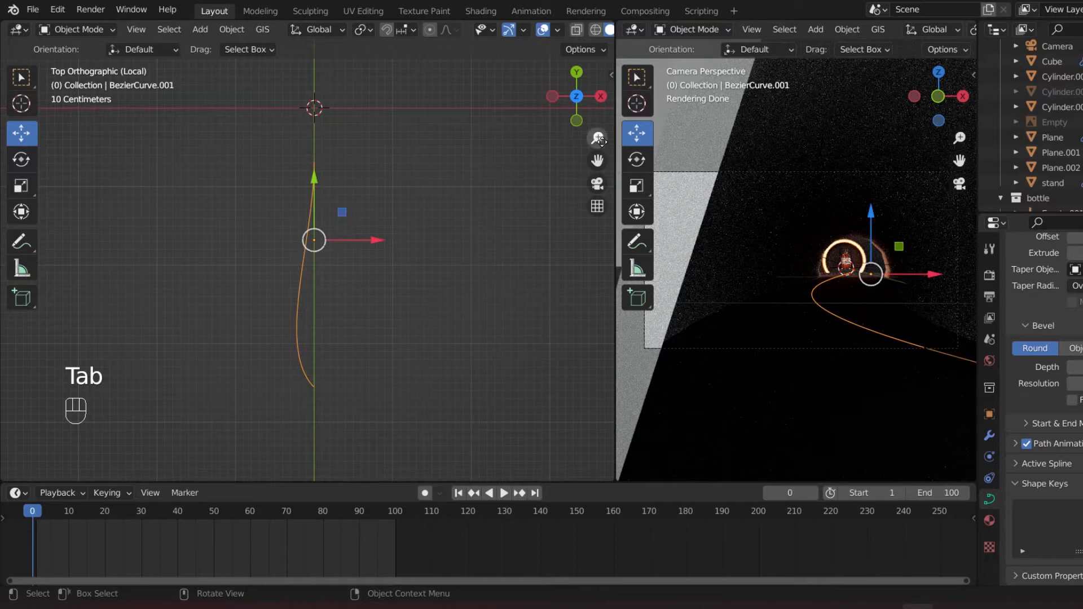
pyautogui.moveTo(39, 513); pyautogui.dragTo(15, 526)
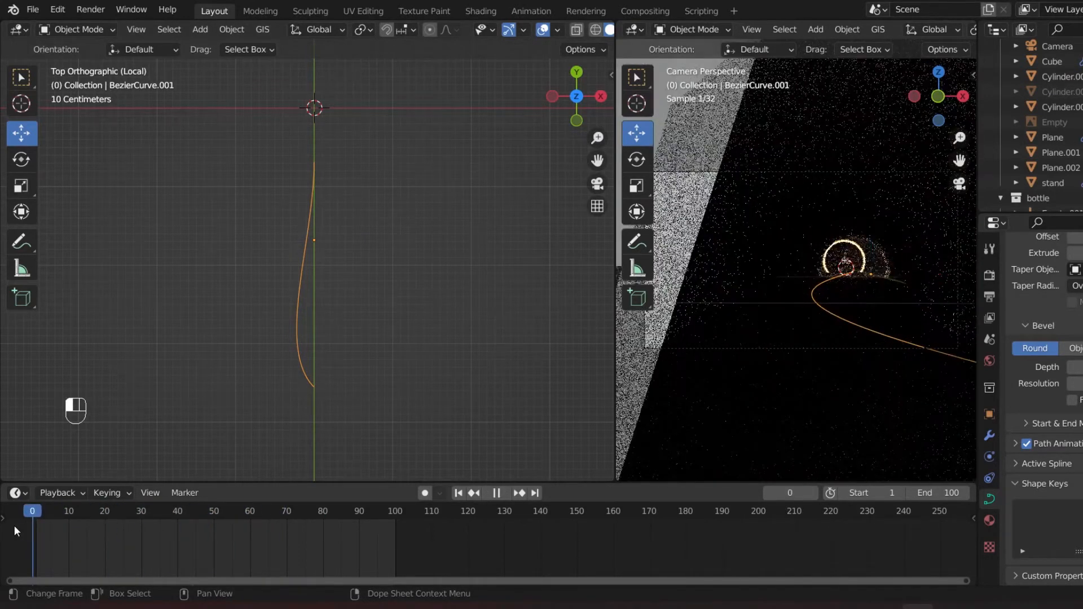
# - Leave the isolated view of the path and select the tube curve in Object Mode
pyautogui.press('Tab')
pyautogui.press('/')
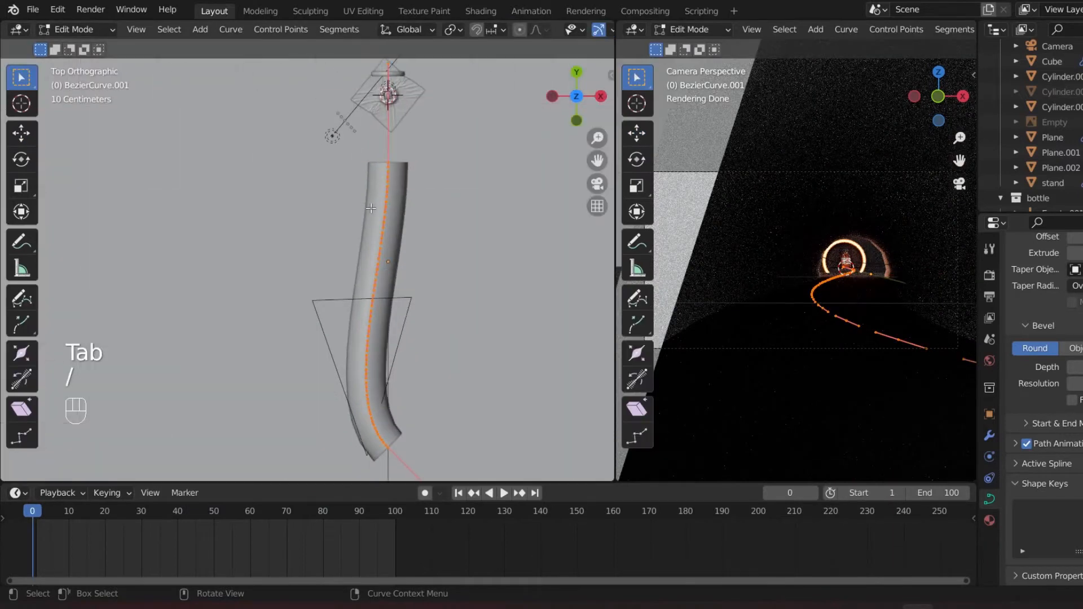
pyautogui.press('Tab')
pyautogui.click(371, 215)
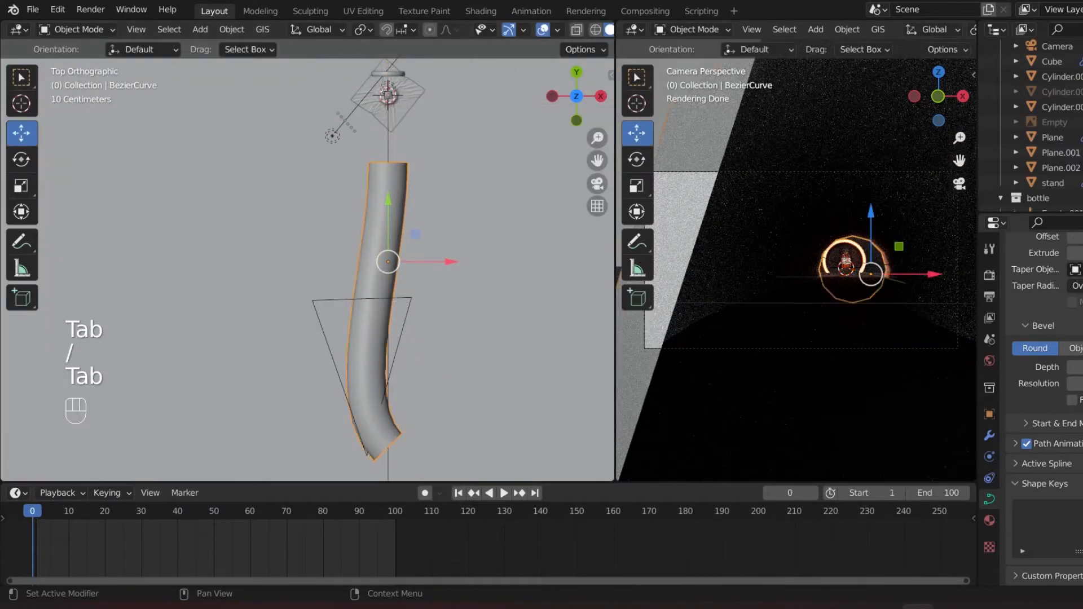
pyautogui.moveTo(553, 93); pyautogui.dragTo(551, 19)
pyautogui.click(424, 313)
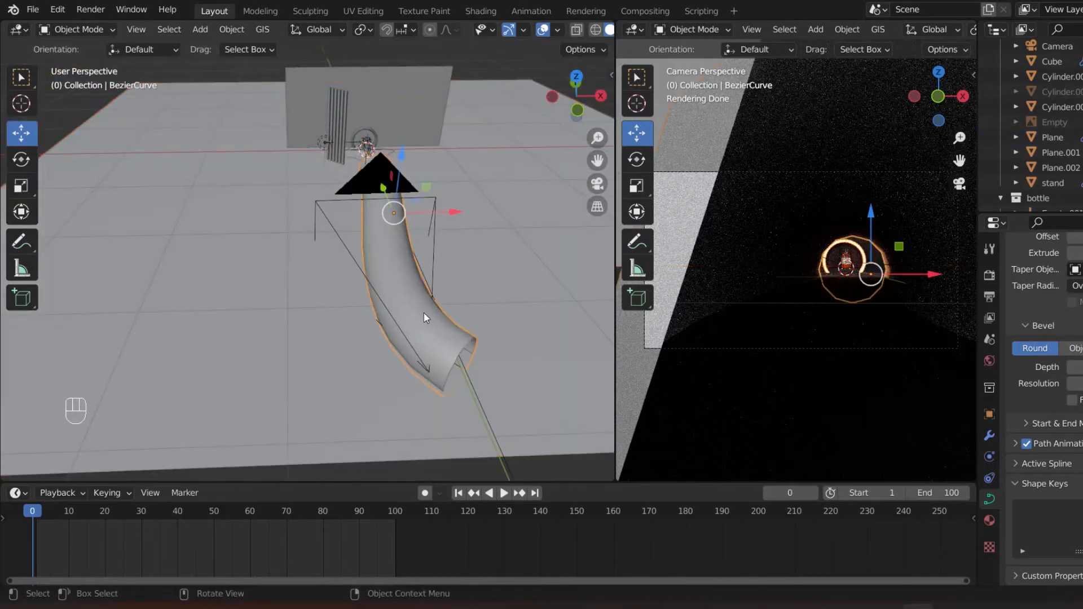
# - Raise the tube curve's bevel resolution to give it a smooth, round cross-section
pyautogui.press('KP_1')
pyautogui.moveTo(604, 139); pyautogui.dragTo(605, 97)
pyautogui.moveTo(598, 161); pyautogui.dragTo(506, 296)
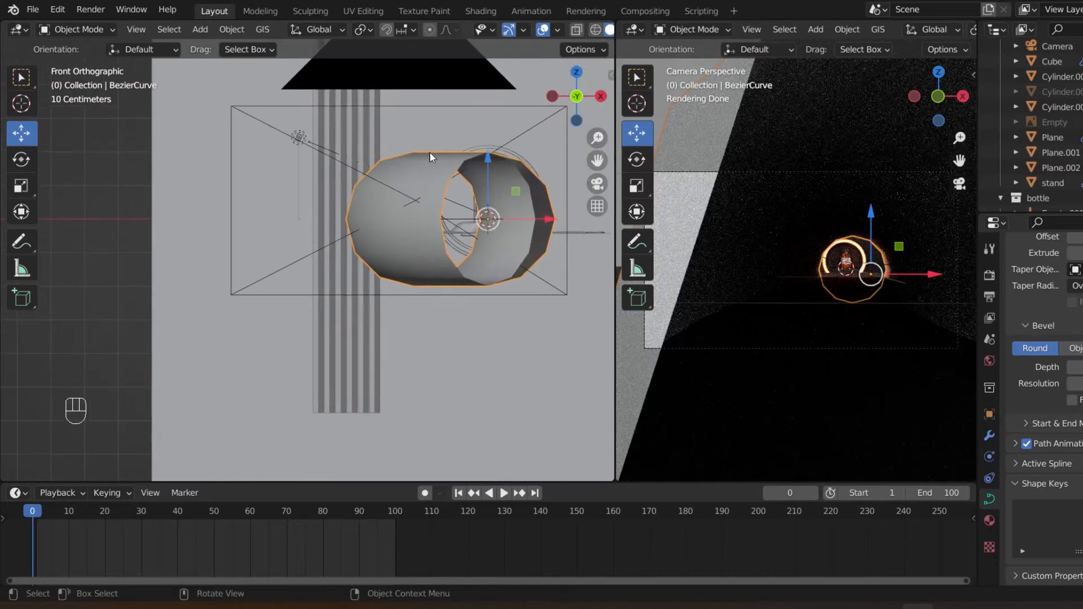
pyautogui.moveTo(1077, 383); pyautogui.dragTo(1082, 383)
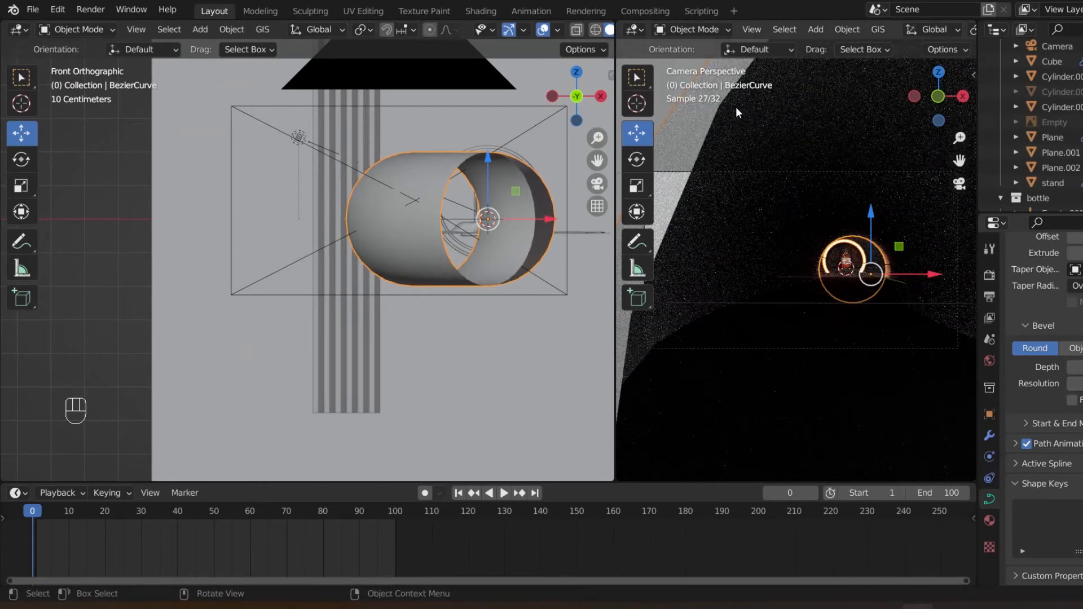
# - Play the start of the animation through the camera and return to frame 1
pyautogui.moveTo(568, 76)
pyautogui.mouseDown()
pyautogui.moveTo(592, 101)
pyautogui.moveTo(555, 93)
pyautogui.moveTo(566, 74)
pyautogui.mouseUp()
pyautogui.press('KP_0')
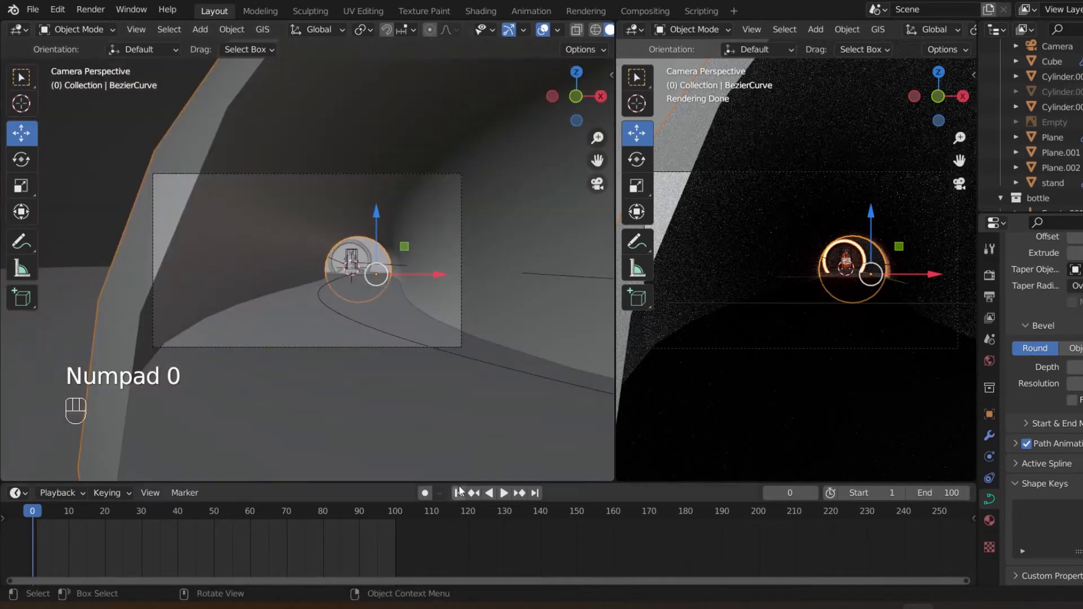
pyautogui.click(503, 493)
pyautogui.click(502, 494)
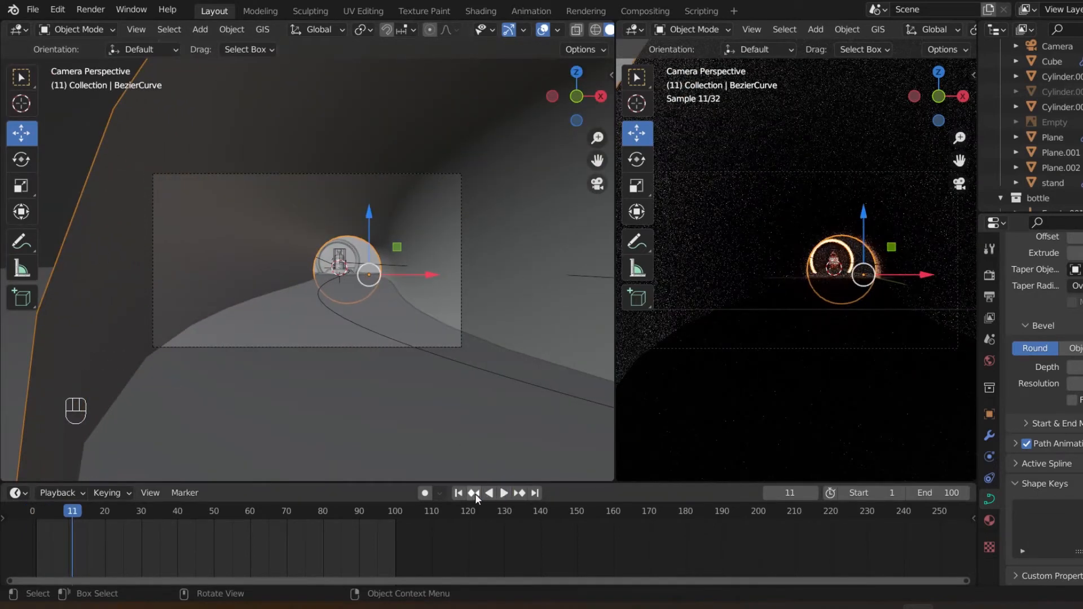
pyautogui.click(457, 494)
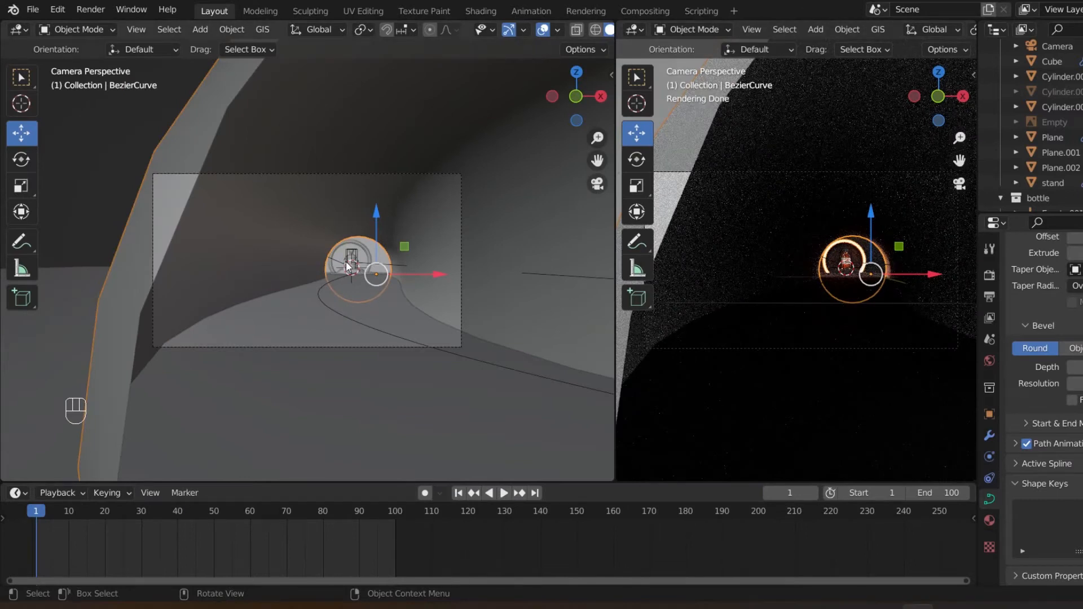
# - Adjust the camera's Follow Path offset at frame 1 so the tube's rim is out of frame, and keyframe it
pyautogui.click(461, 303)
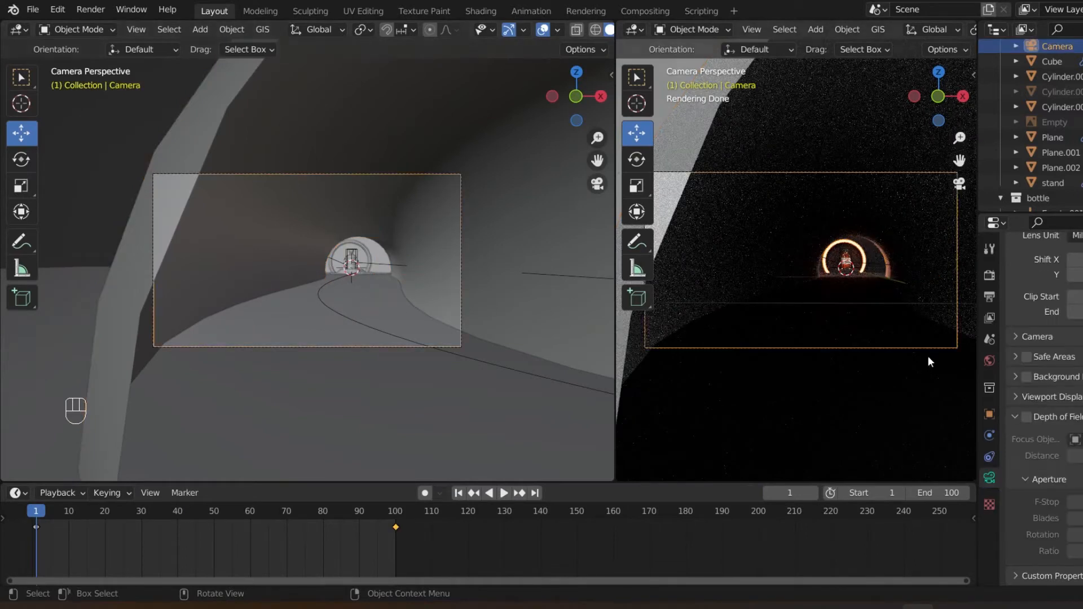
pyautogui.click(990, 454)
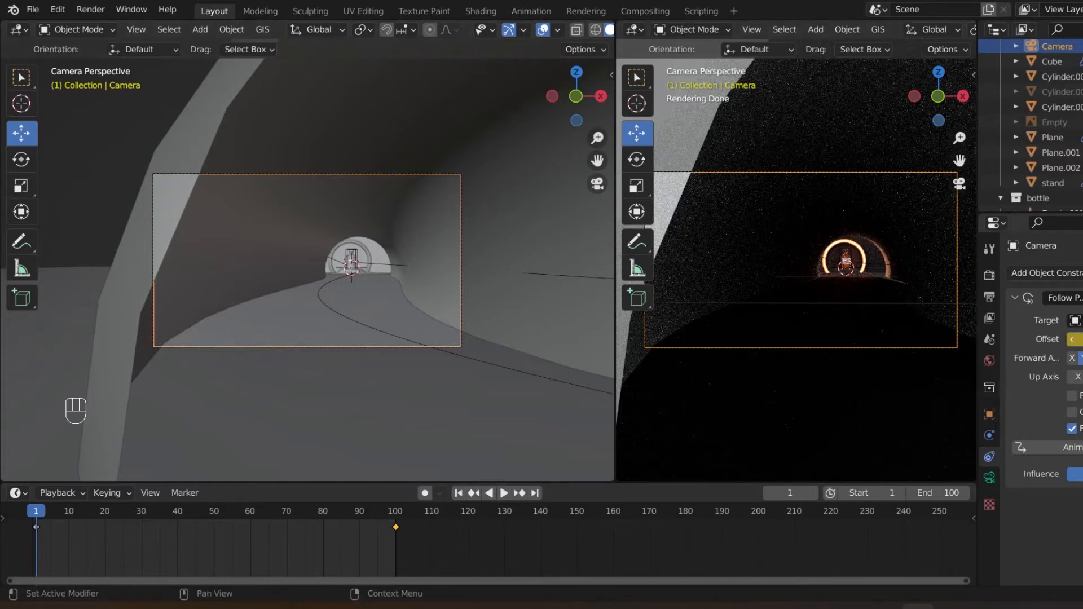
pyautogui.click(1072, 340)
pyautogui.click(1077, 339)
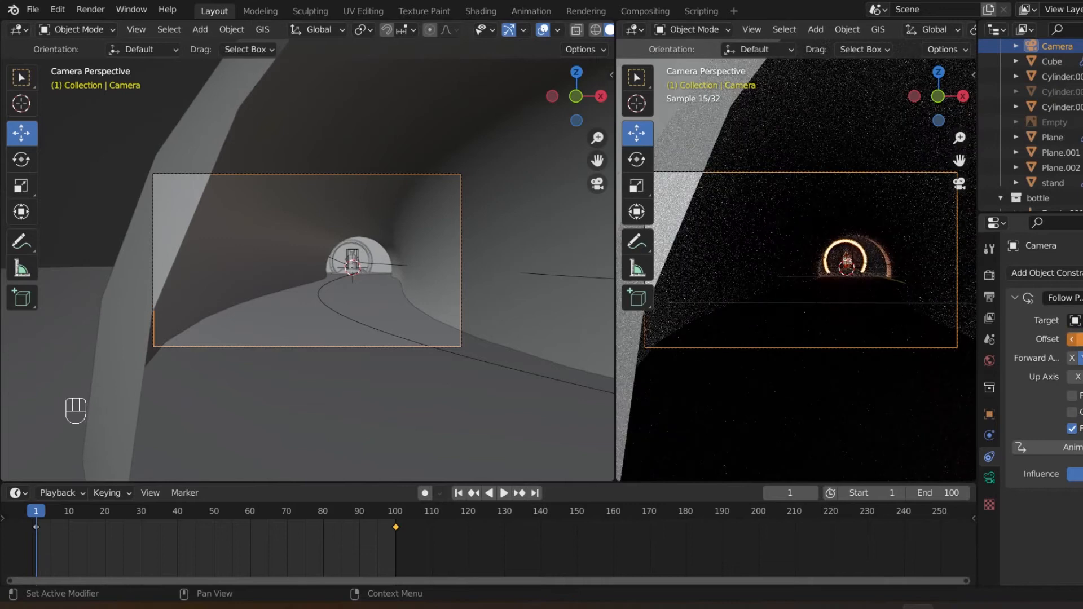
pyautogui.click(1072, 339)
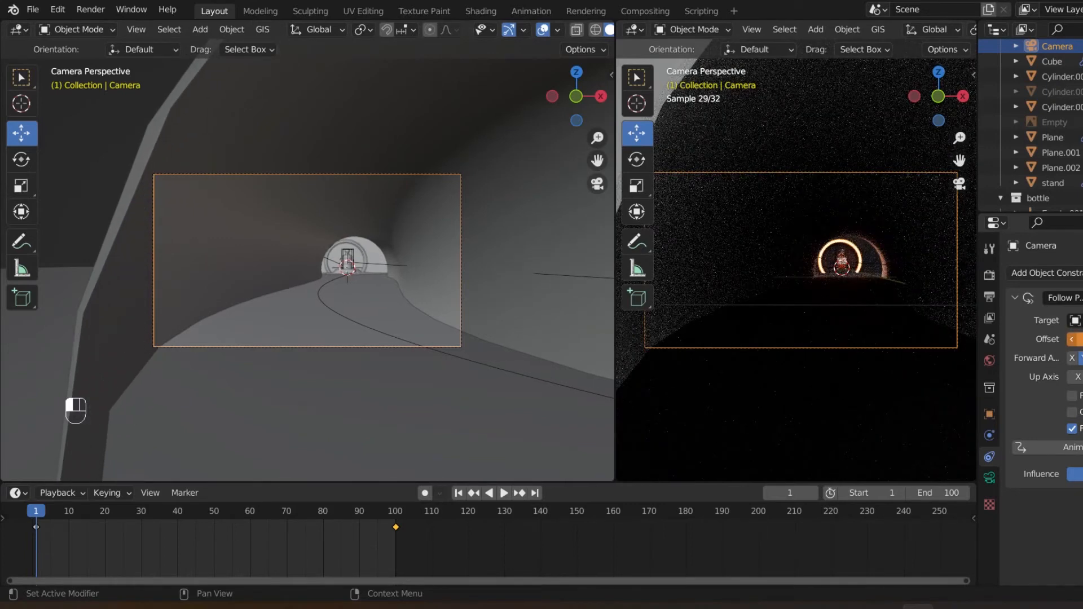
pyautogui.press('i')
# - At frame 100, move the camera about 0.015 m along global X to center the bottle, and replay the animation from the start
pyautogui.moveTo(39, 519); pyautogui.dragTo(396, 502)
pyautogui.press('space')
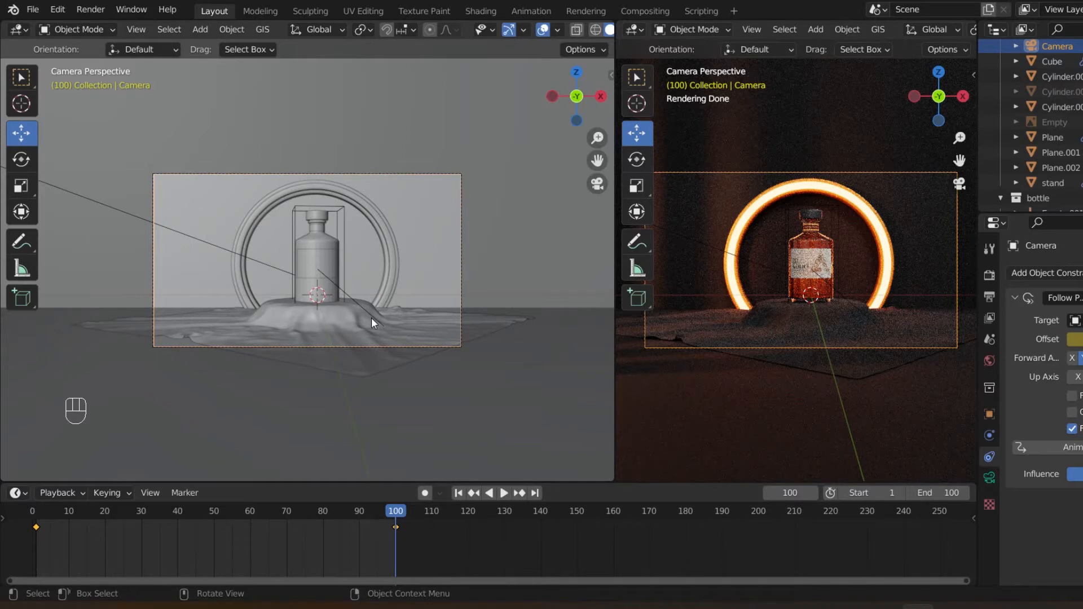
pyautogui.press('g')
pyautogui.press('x')
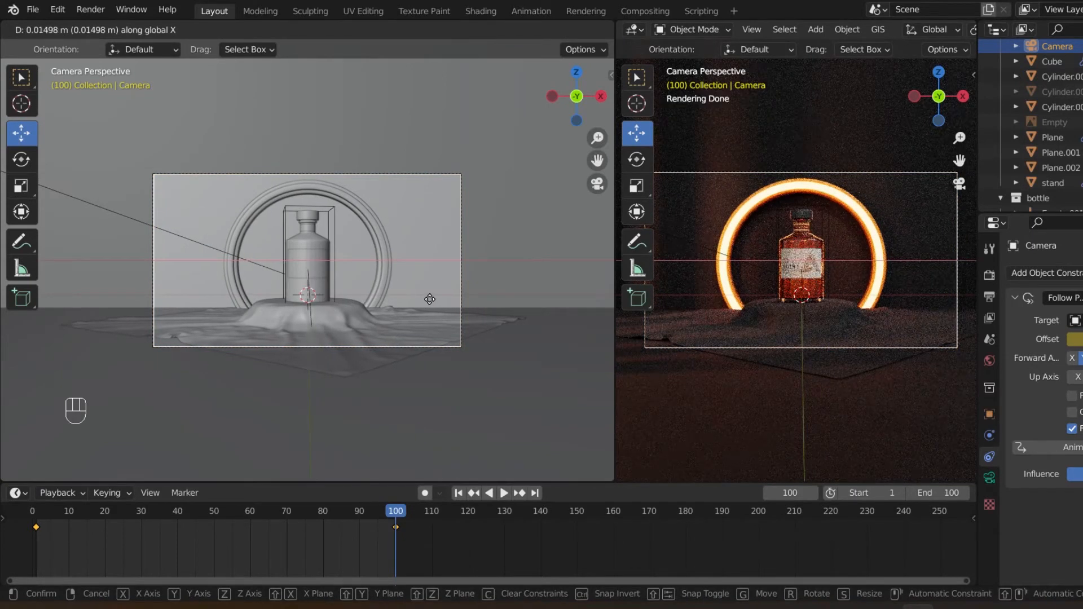
pyautogui.click(430, 299)
pyautogui.moveTo(401, 519); pyautogui.dragTo(29, 534)
pyautogui.click(506, 499)
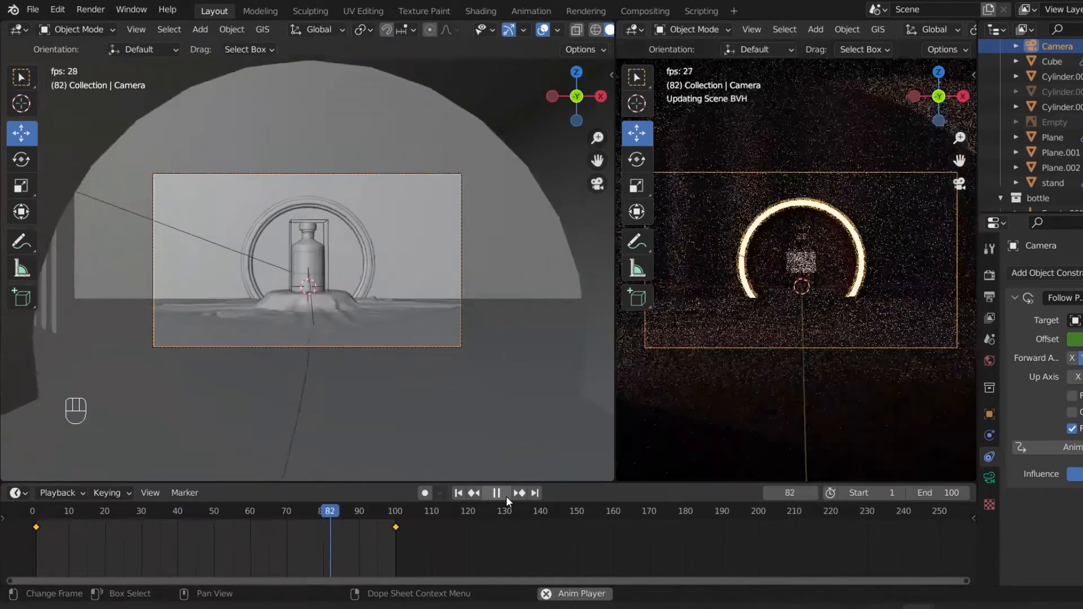
# - Replay the camera animation from frame 1 through the camera view and return to the start
pyautogui.click(506, 496)
pyautogui.click(460, 493)
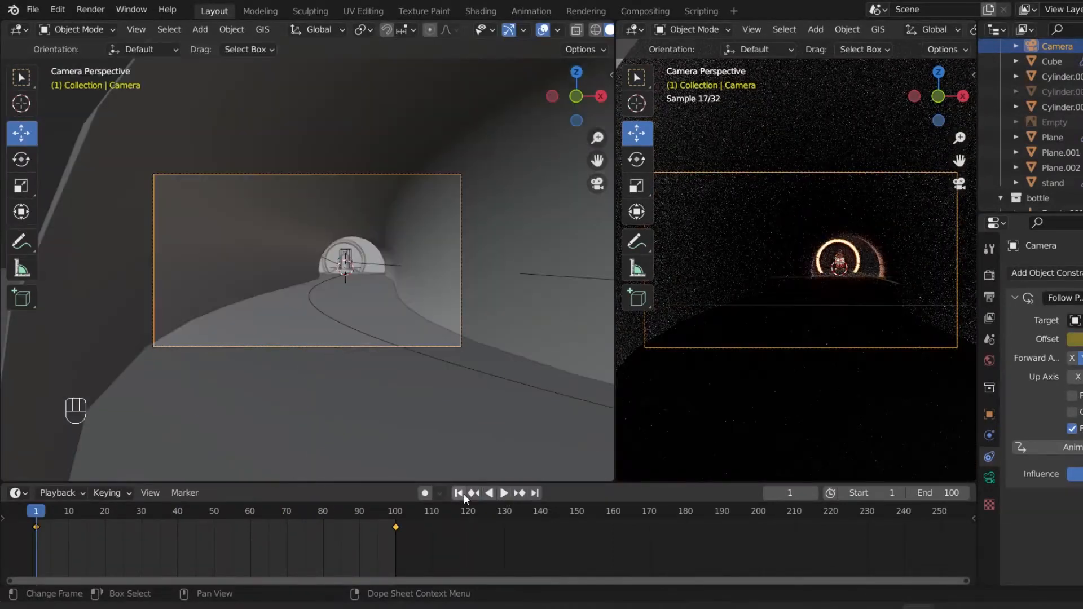
pyautogui.click(505, 495)
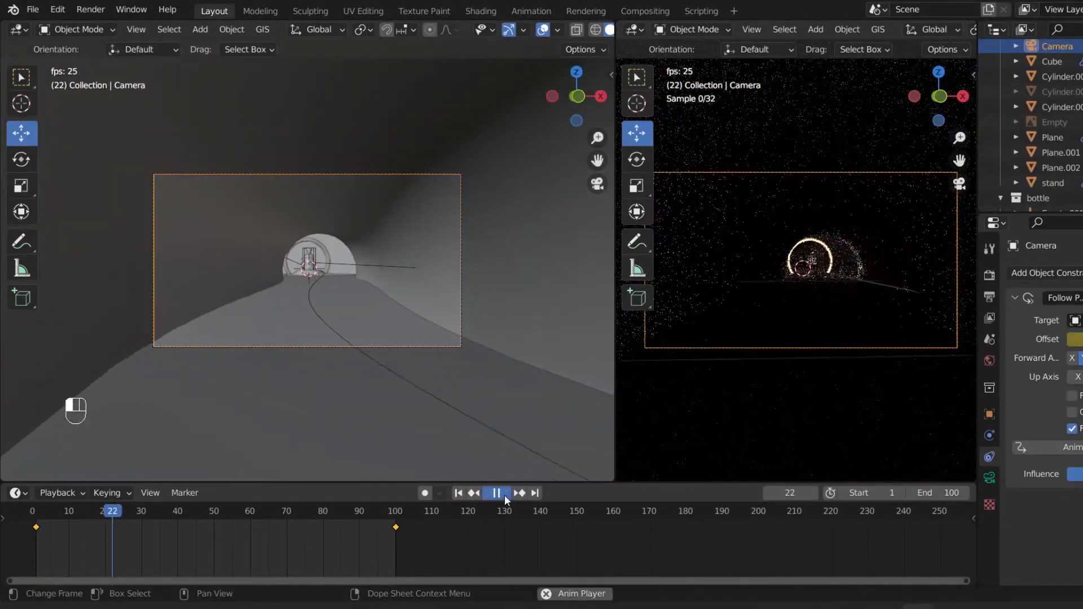
pyautogui.click(504, 495)
pyautogui.click(464, 493)
# - Play the animation from outside the tube to watch the camera travel, and return to frame 1
pyautogui.moveTo(565, 120); pyautogui.dragTo(572, 235)
pyautogui.hotkey('ctrl', 'z')
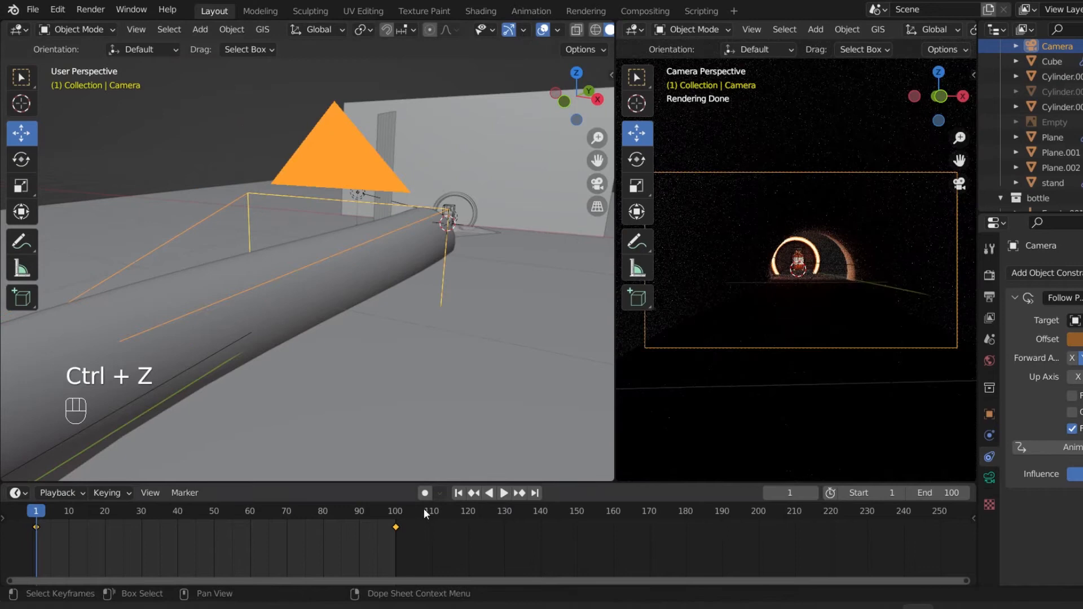
pyautogui.click(504, 494)
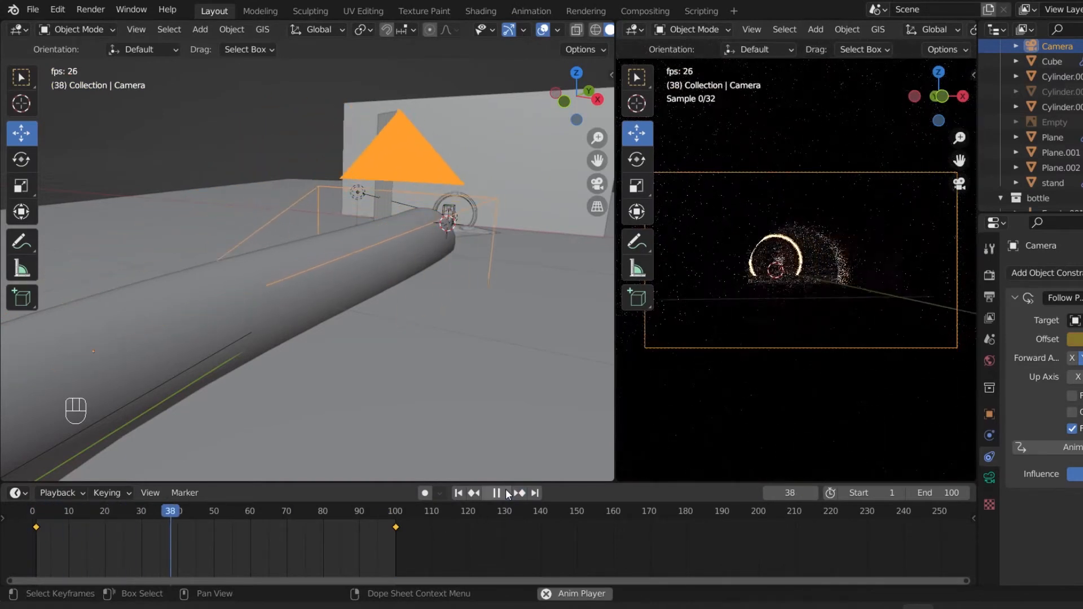
pyautogui.click(506, 490)
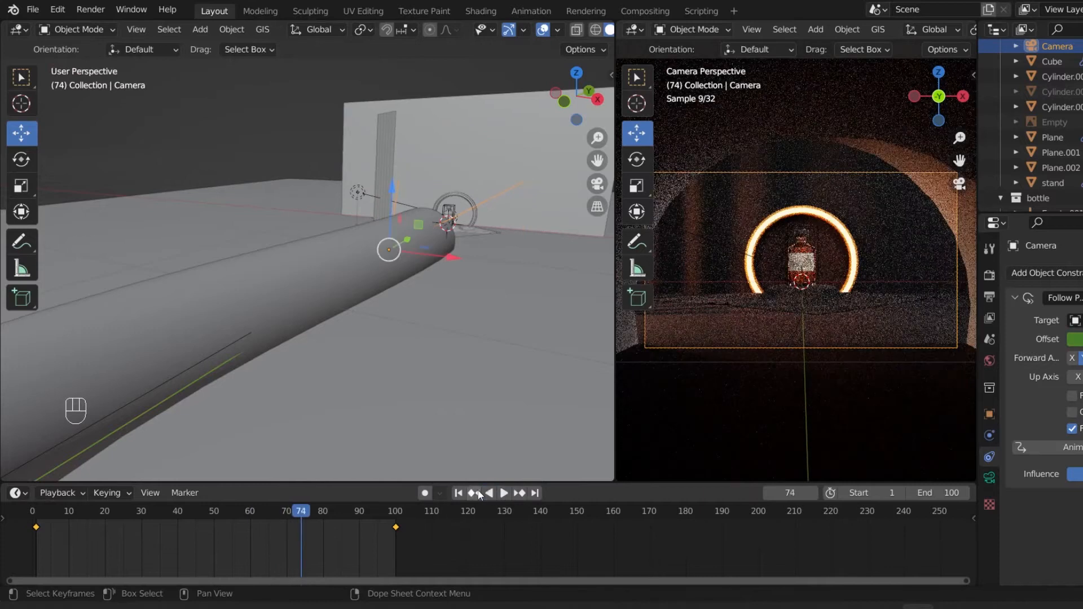
pyautogui.click(460, 494)
# - Select the glowing ring behind the bottle and frame it together with the tube's far end
pyautogui.moveTo(573, 90); pyautogui.dragTo(525, 124)
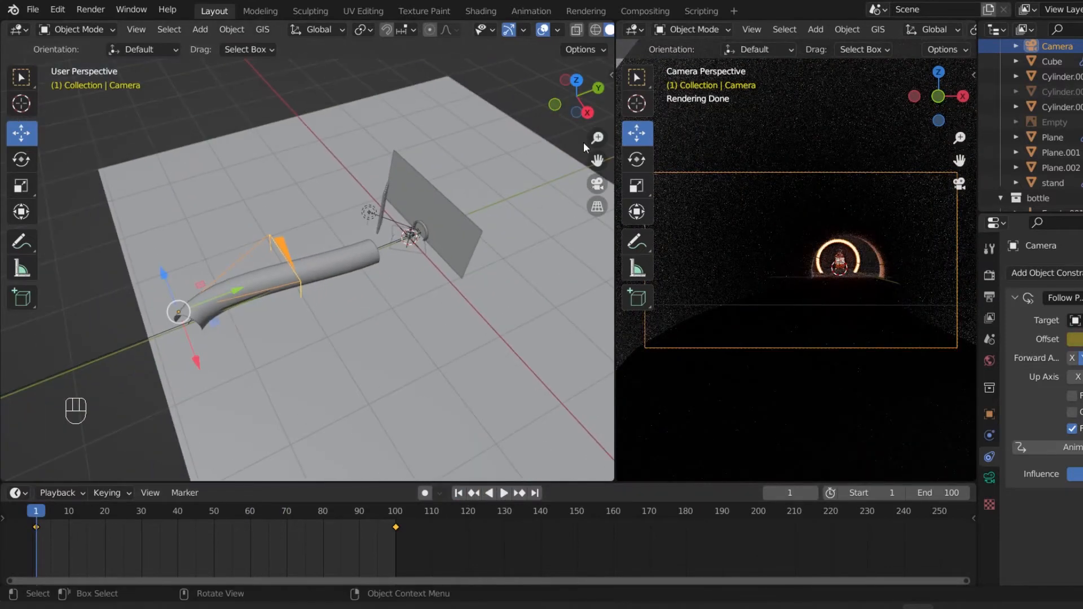
pyautogui.moveTo(594, 145); pyautogui.dragTo(573, 169)
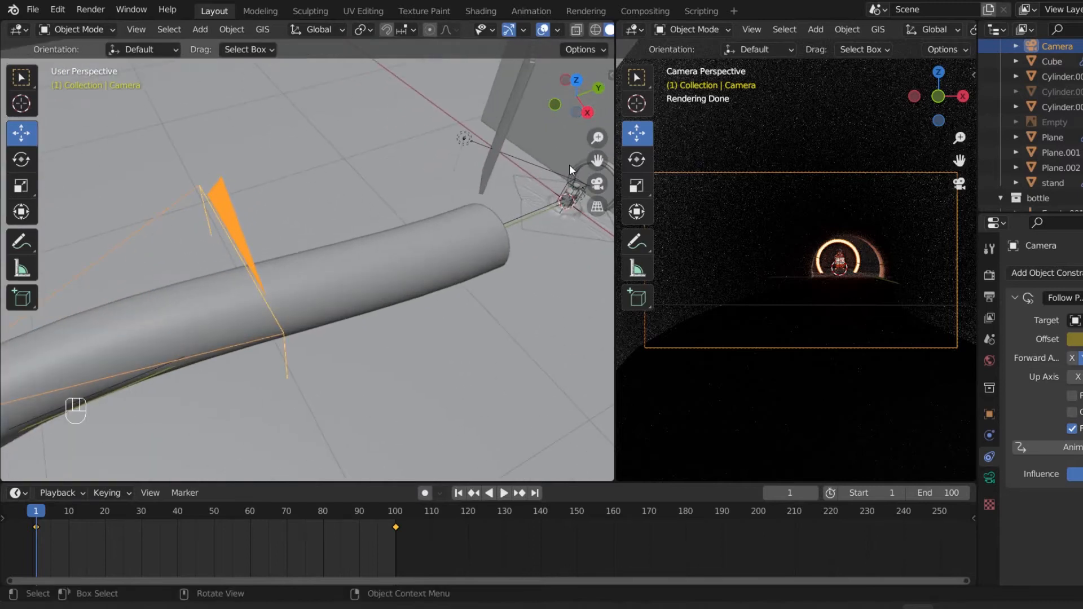
pyautogui.click(577, 172)
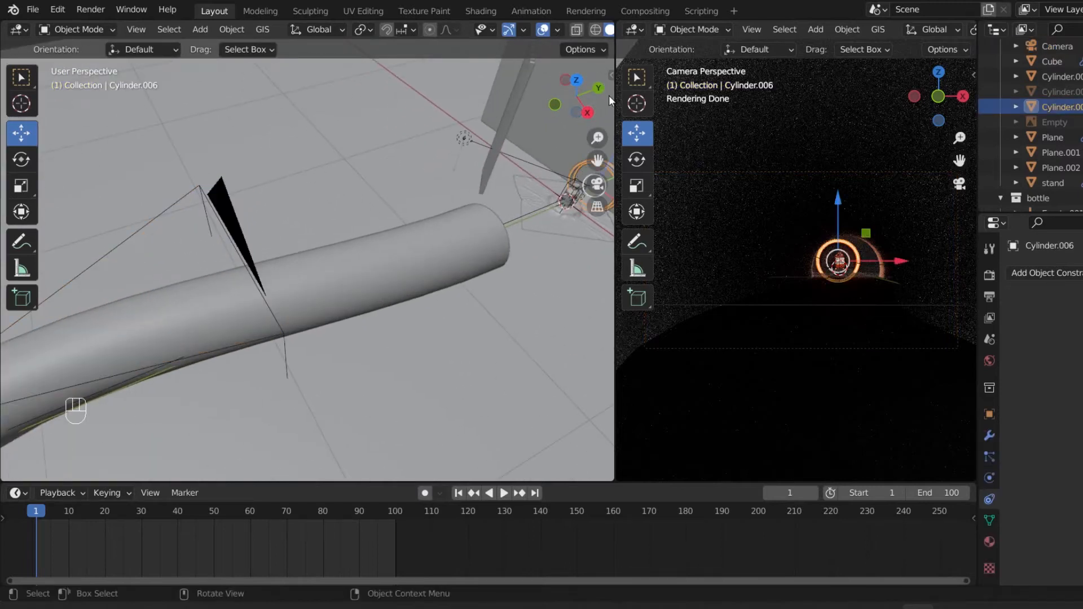
pyautogui.moveTo(590, 106); pyautogui.dragTo(594, 129)
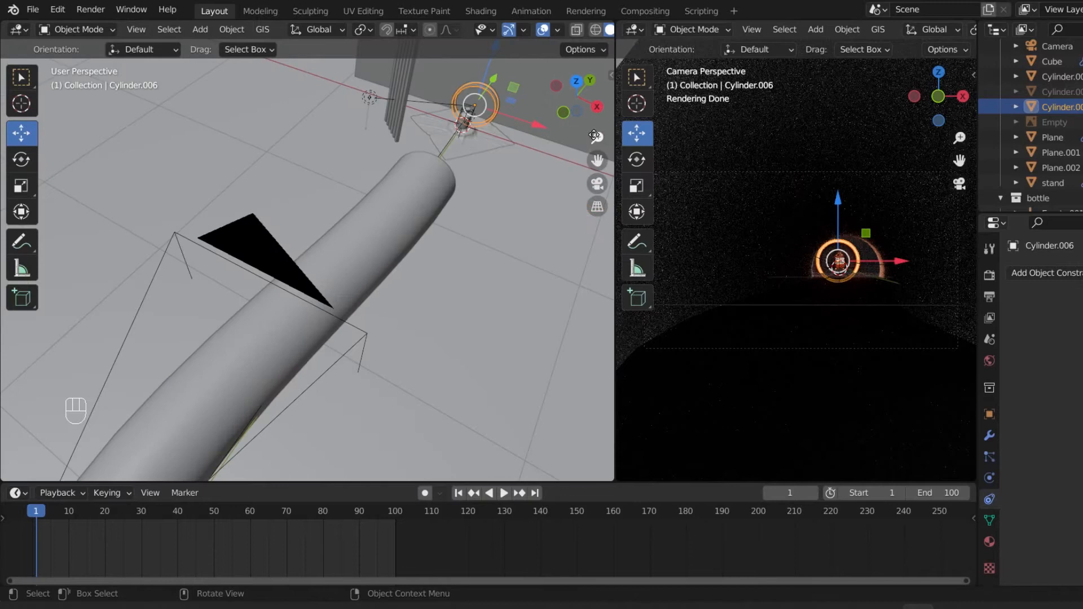
pyautogui.moveTo(595, 167); pyautogui.dragTo(535, 252)
pyautogui.moveTo(598, 143); pyautogui.dragTo(598, 167)
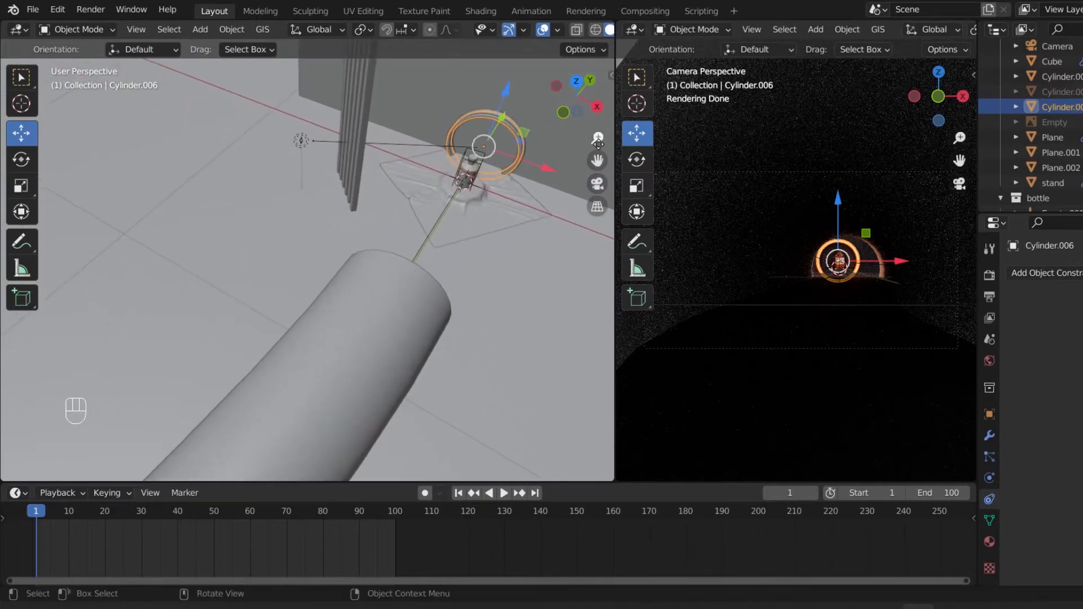
pyautogui.press('g')
pyautogui.click(534, 243)
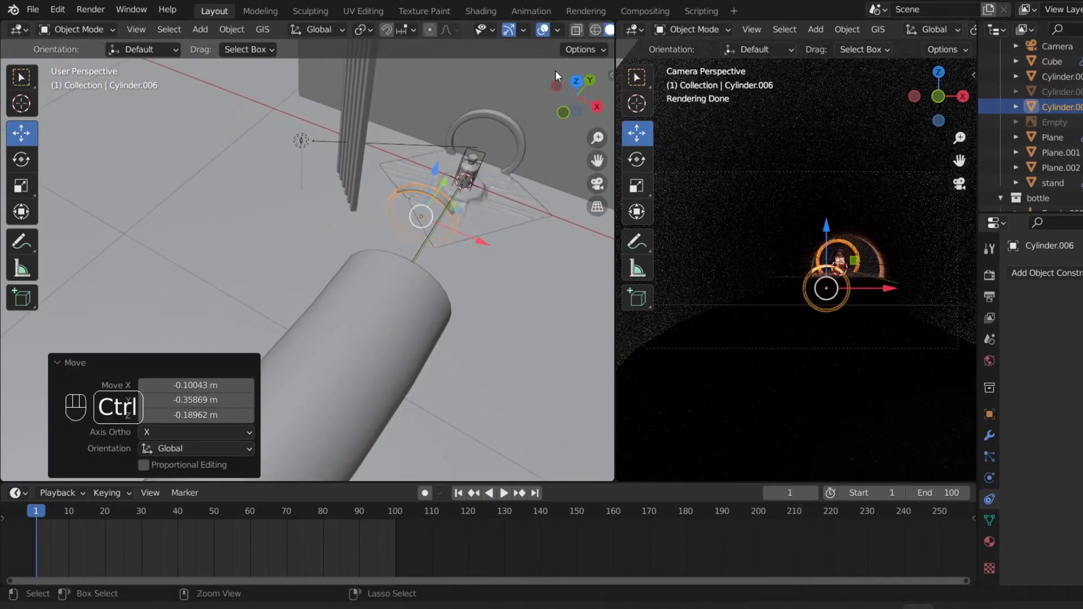
pyautogui.hotkey('ctrl', 'z')
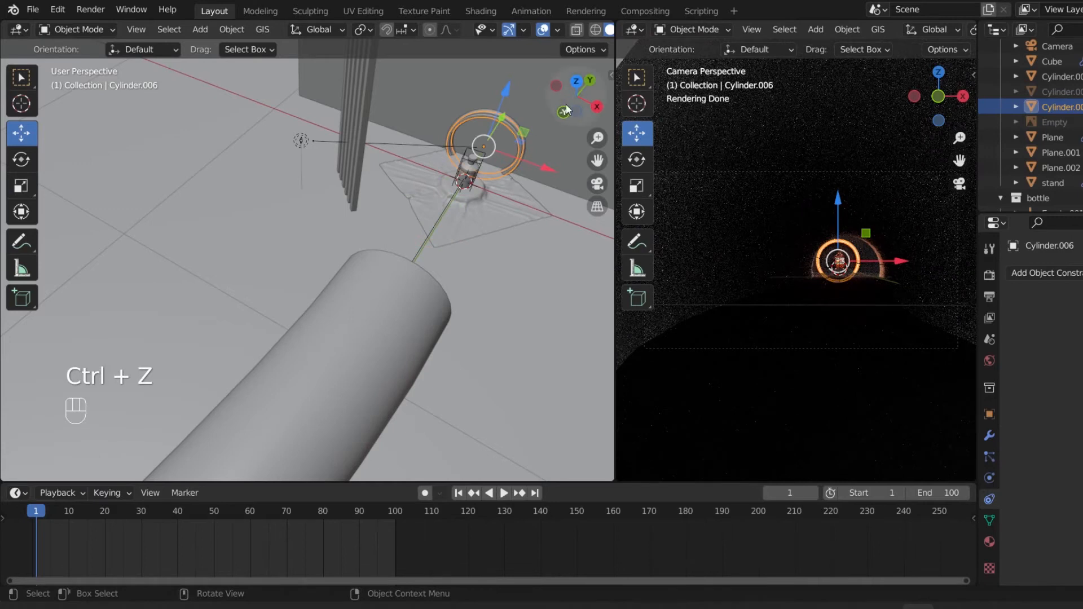
# - Duplicate the ring in place and move the copy about -3.8 m along global Y to the tube's starting end
pyautogui.press('KP_0')
pyautogui.click(370, 516)
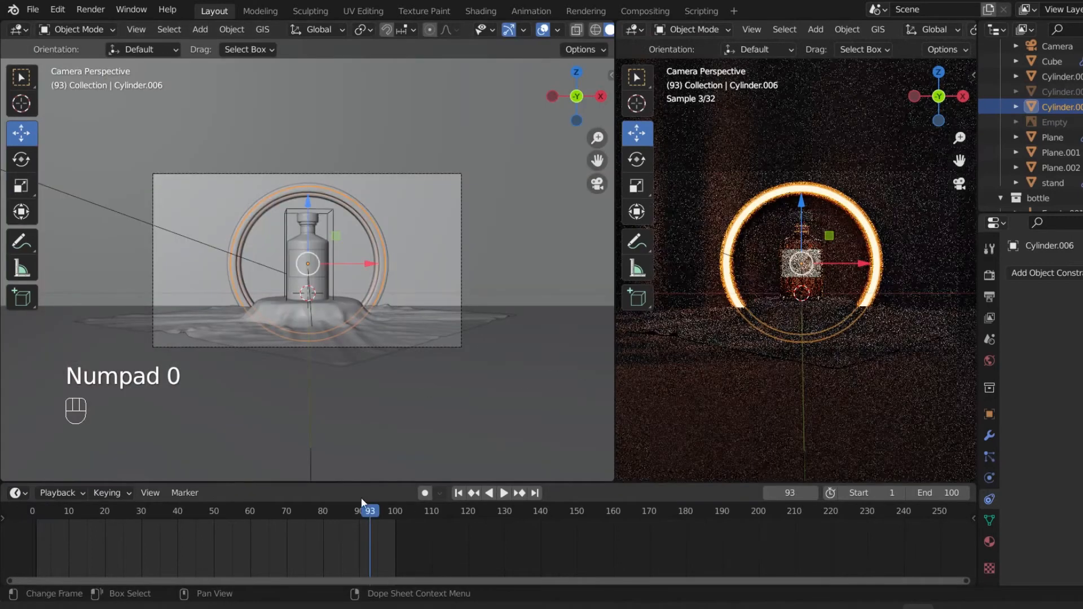
pyautogui.hotkey('shift', 'd')
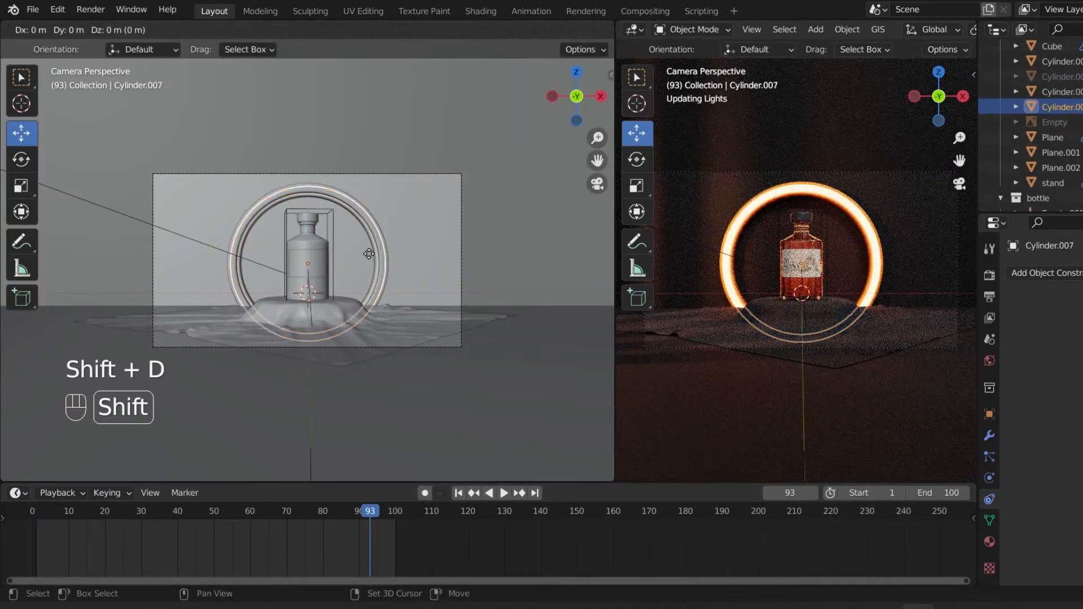
pyautogui.rightClick(369, 254)
pyautogui.press('KP_7')
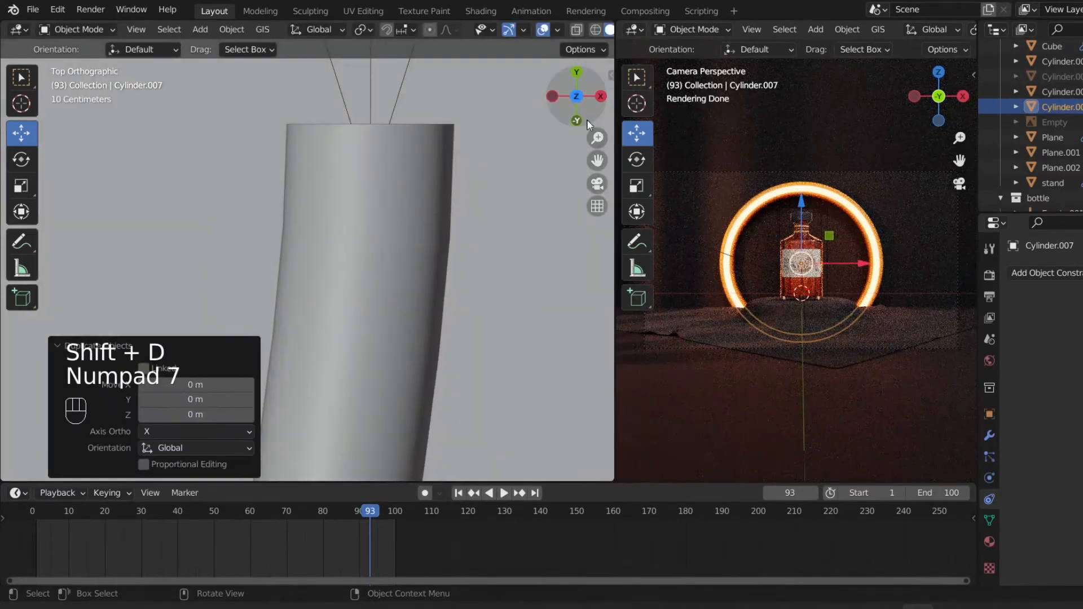
pyautogui.scroll(-5, 592, 131)
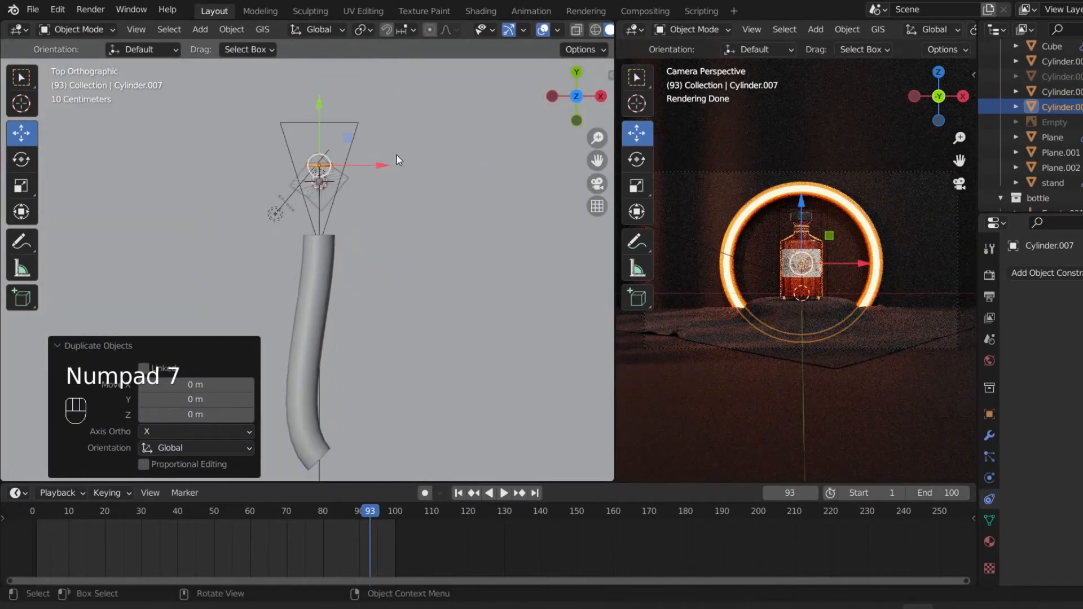
pyautogui.press('g')
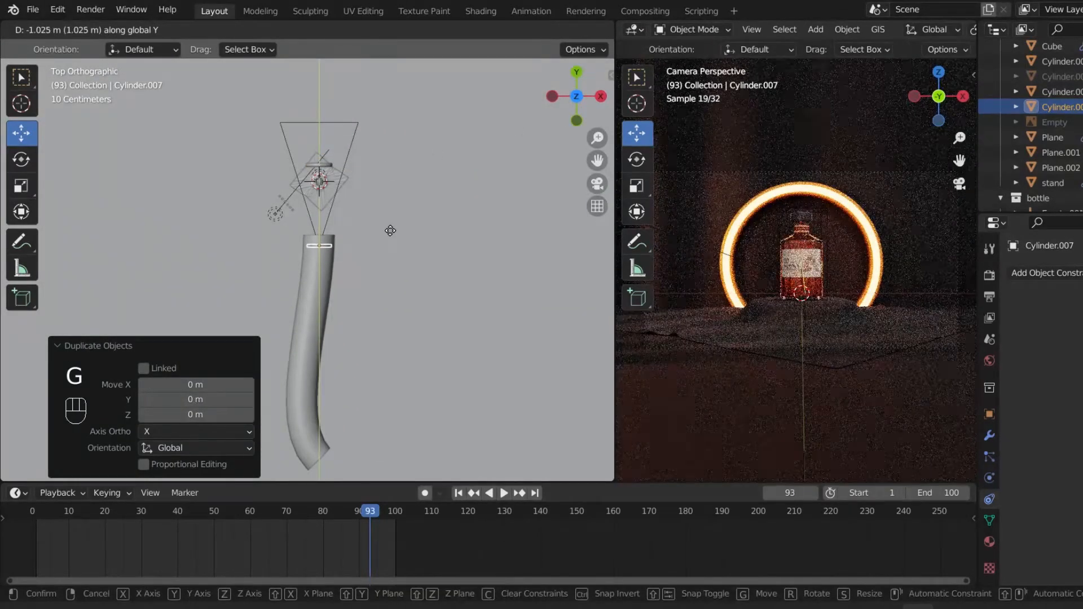
pyautogui.click(371, 452)
# - Rotate the ring copy about 43.3° around global Z and shift it along Y and X to align with the tube's opening
pyautogui.moveTo(599, 159); pyautogui.dragTo(603, 93)
pyautogui.moveTo(599, 160); pyautogui.dragTo(423, 1)
pyautogui.press('r')
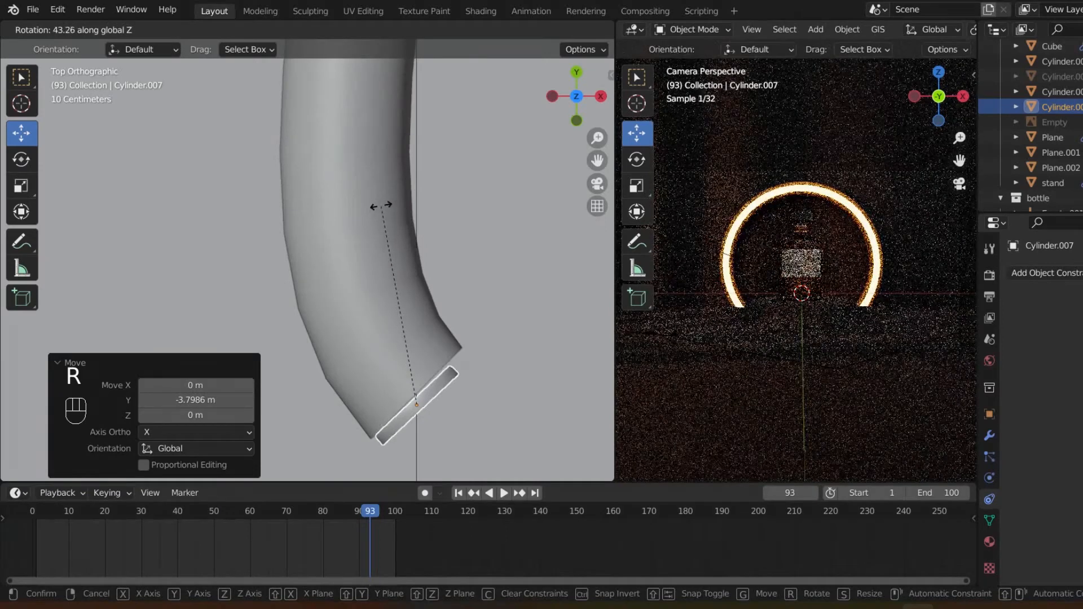
pyautogui.click(381, 206)
pyautogui.press('g')
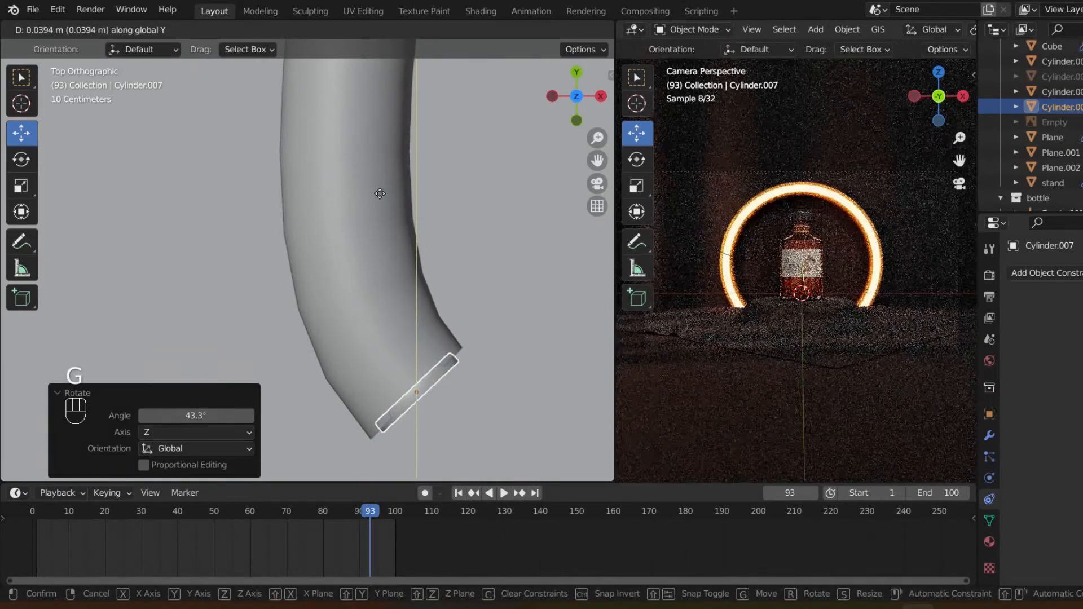
pyautogui.click(377, 186)
pyautogui.press('g')
pyautogui.press('x')
pyautogui.click(415, 180)
# - Lower the ring copy about 0.045 m along global Z and scale it by about 1.273 to match the tube's width
pyautogui.press('KP_1')
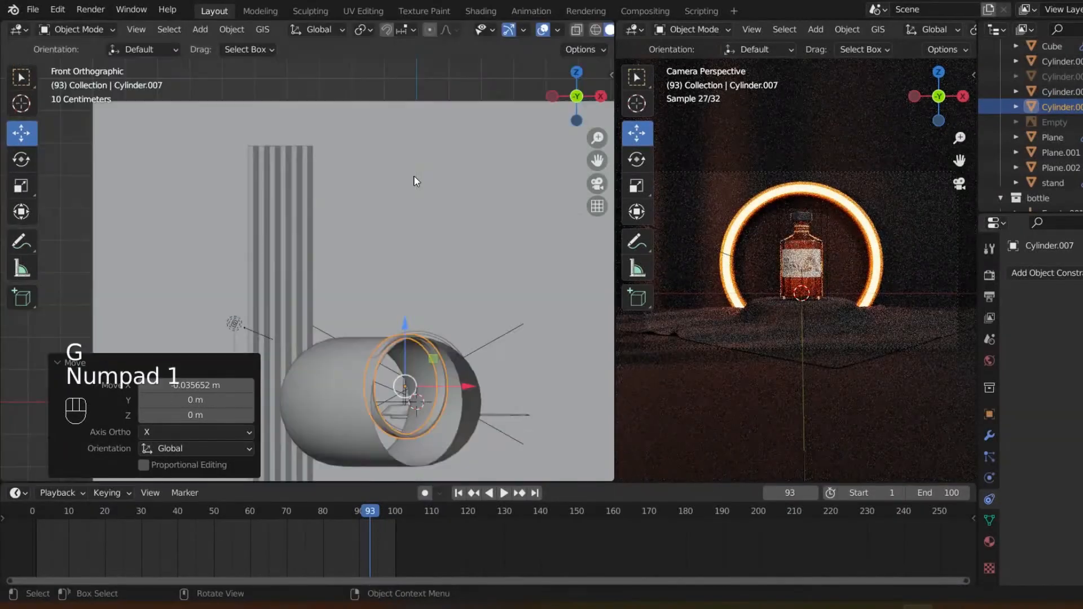
pyautogui.press('g')
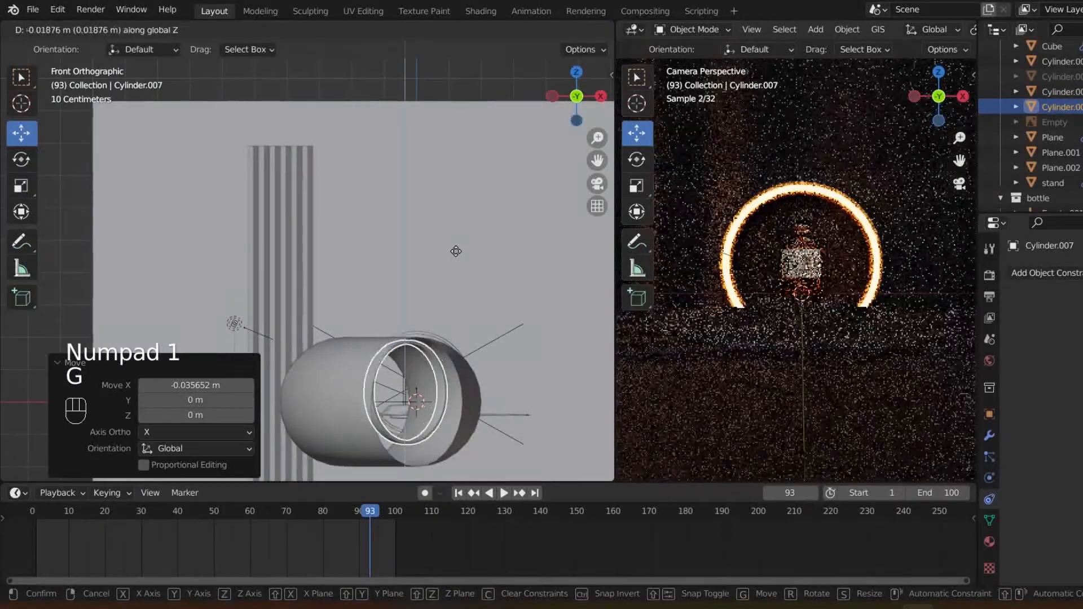
pyautogui.click(455, 259)
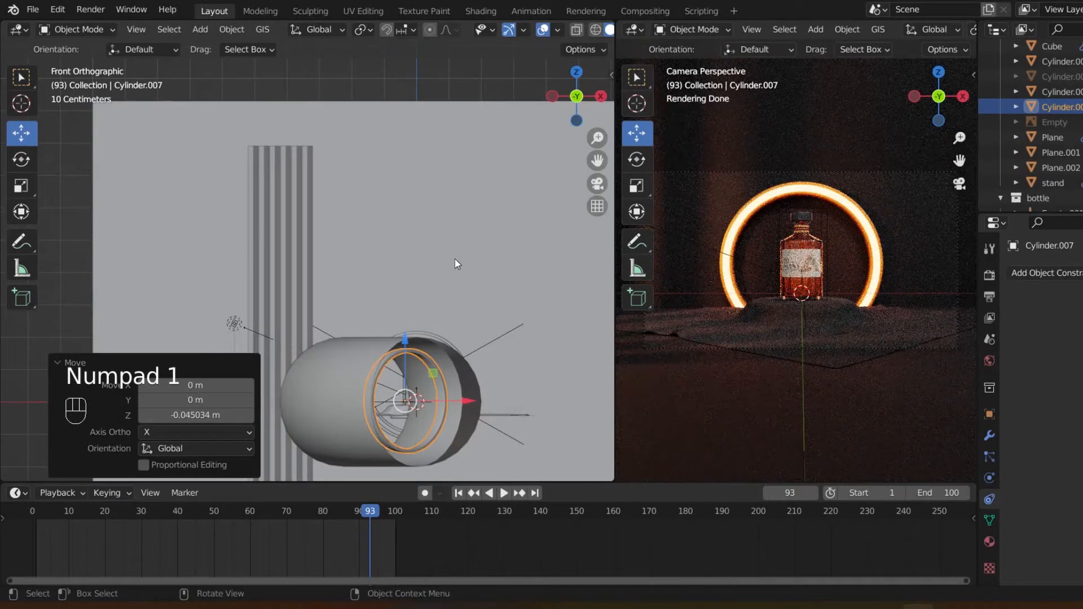
pyautogui.press('KP_7')
pyautogui.press('s')
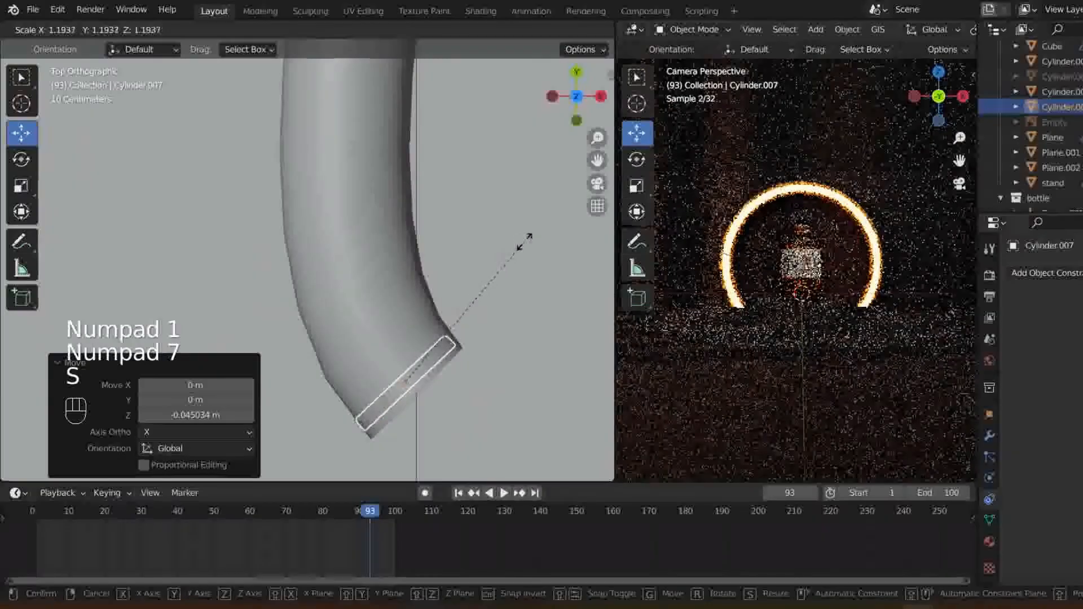
pyautogui.click(535, 236)
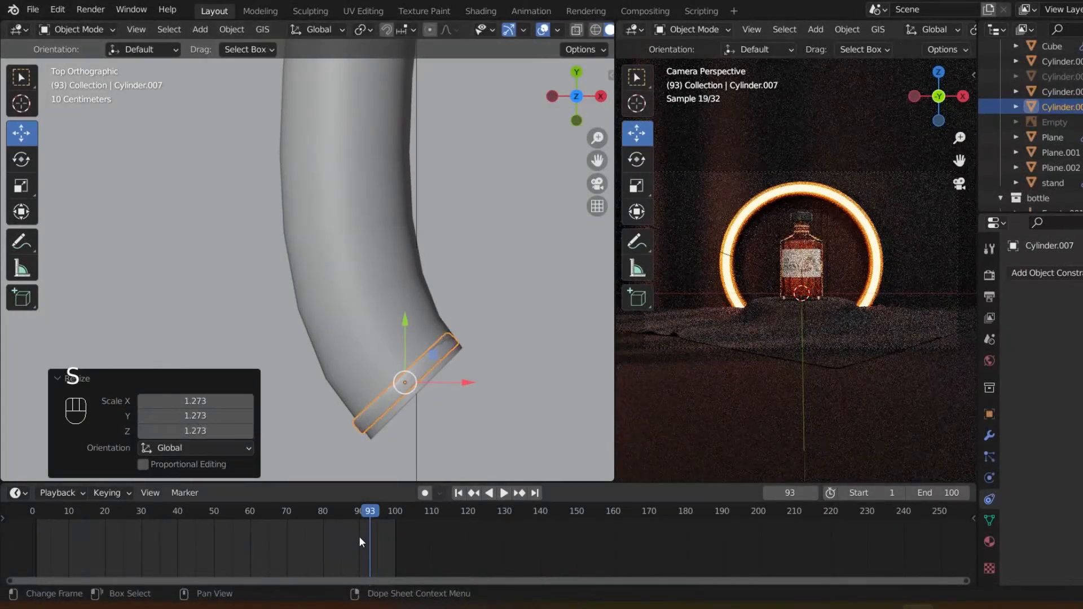
# - Go to frame 0 and inspect the ring at the tube's entrance from outside in both the solid and rendered views
pyautogui.moveTo(66, 520); pyautogui.dragTo(29, 514)
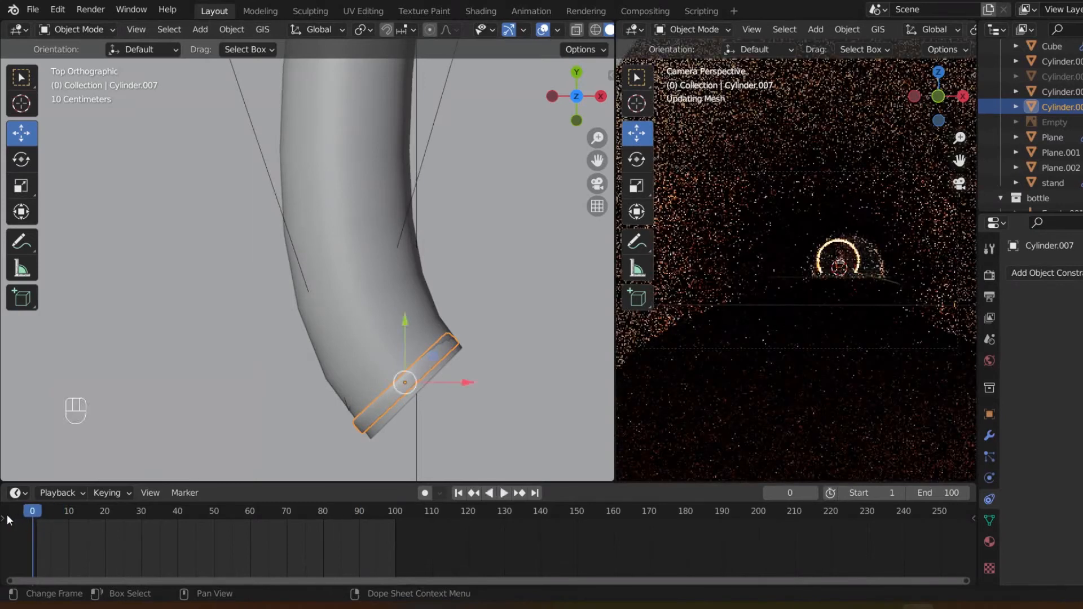
pyautogui.moveTo(565, 86); pyautogui.dragTo(565, 5)
pyautogui.moveTo(918, 87); pyautogui.dragTo(959, 163)
pyautogui.moveTo(943, 115)
pyautogui.mouseDown()
pyautogui.moveTo(952, 131)
pyautogui.moveTo(943, 121)
pyautogui.mouseUp()
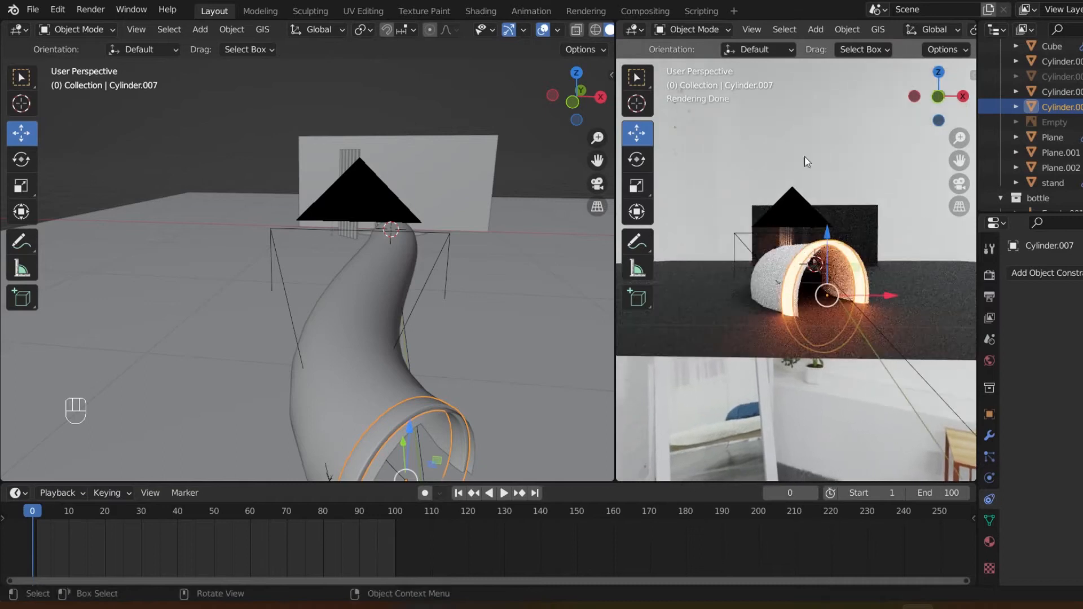
# - Isolate the ring copy, scale its selected inner edges to about 0.82 to widen the band, and restore the full scene
pyautogui.moveTo(574, 99); pyautogui.dragTo(568, 94)
pyautogui.press('/')
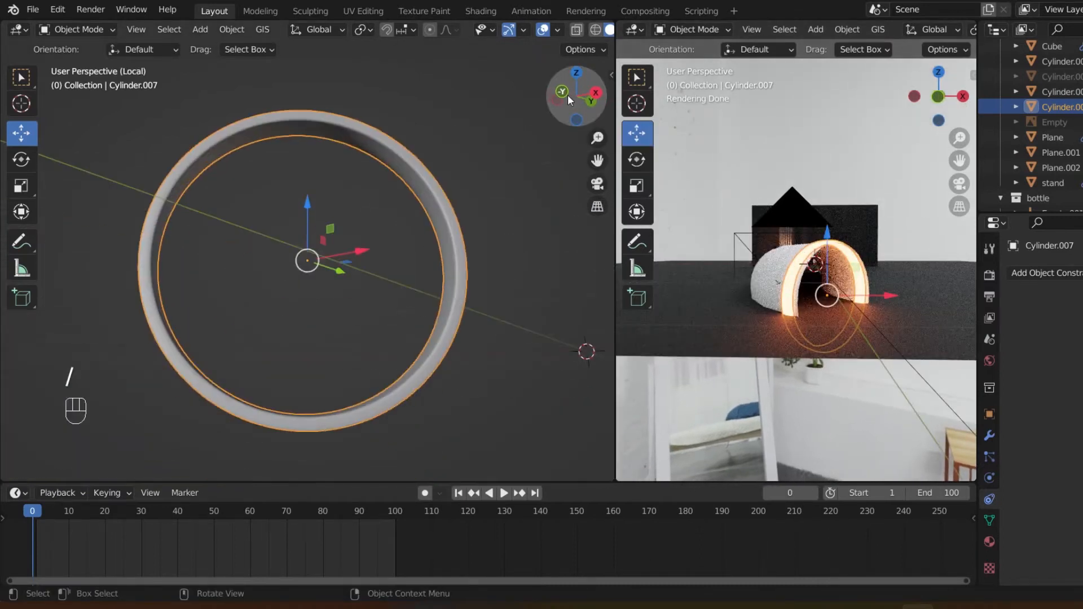
pyautogui.press('Tab')
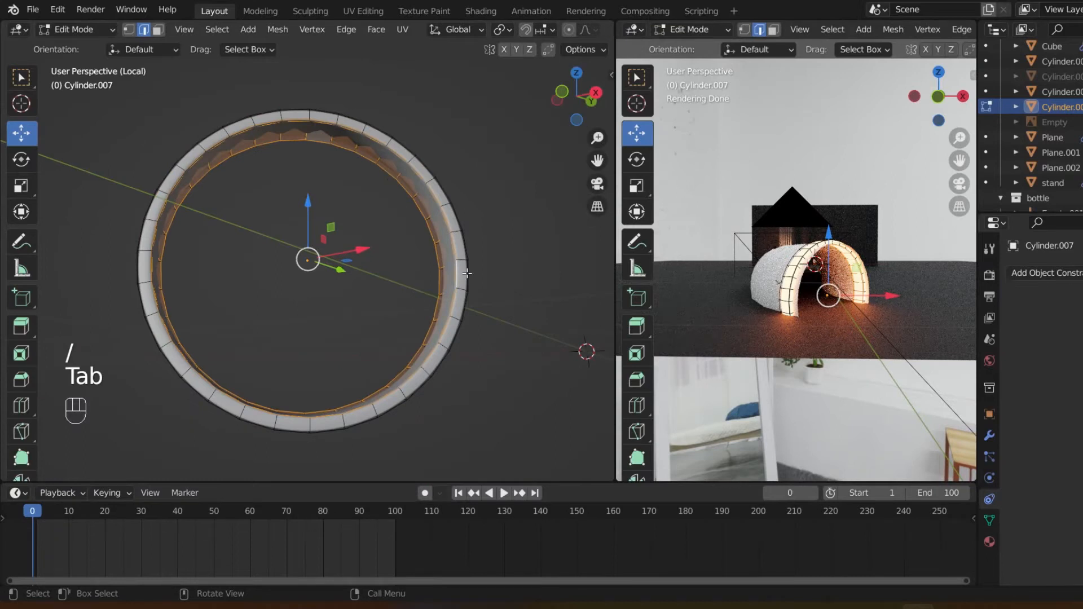
pyautogui.press('s')
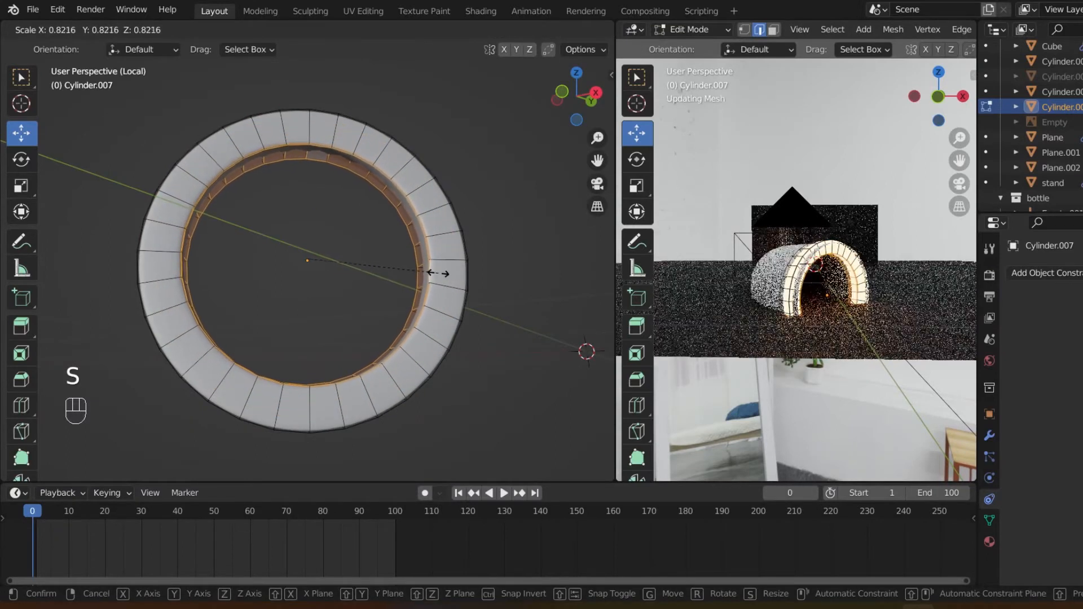
pyautogui.click(436, 274)
pyautogui.press('Tab')
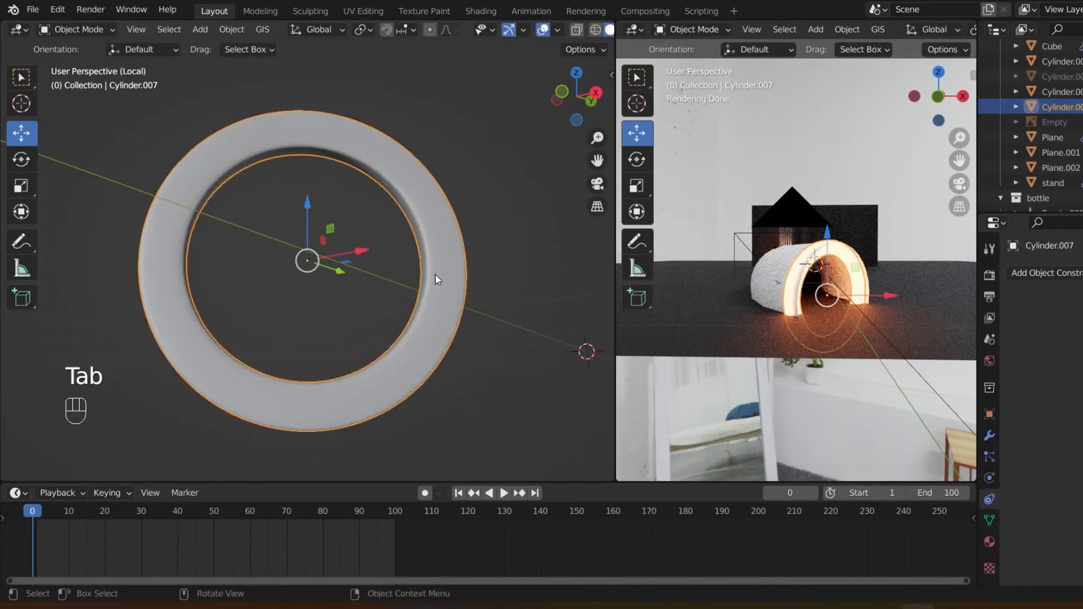
pyautogui.press('/')
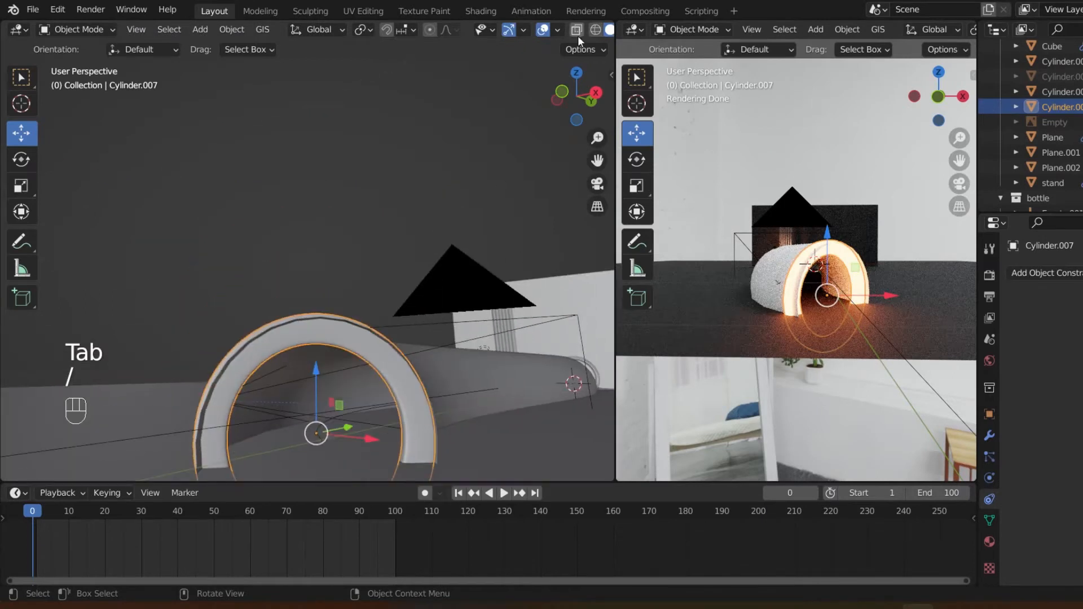
# - From the top view, rotate the ring copy about 1.42° and scale it by about 1.064 to fit the tube's end
pyautogui.moveTo(578, 95); pyautogui.dragTo(541, 100)
pyautogui.press('KP_7')
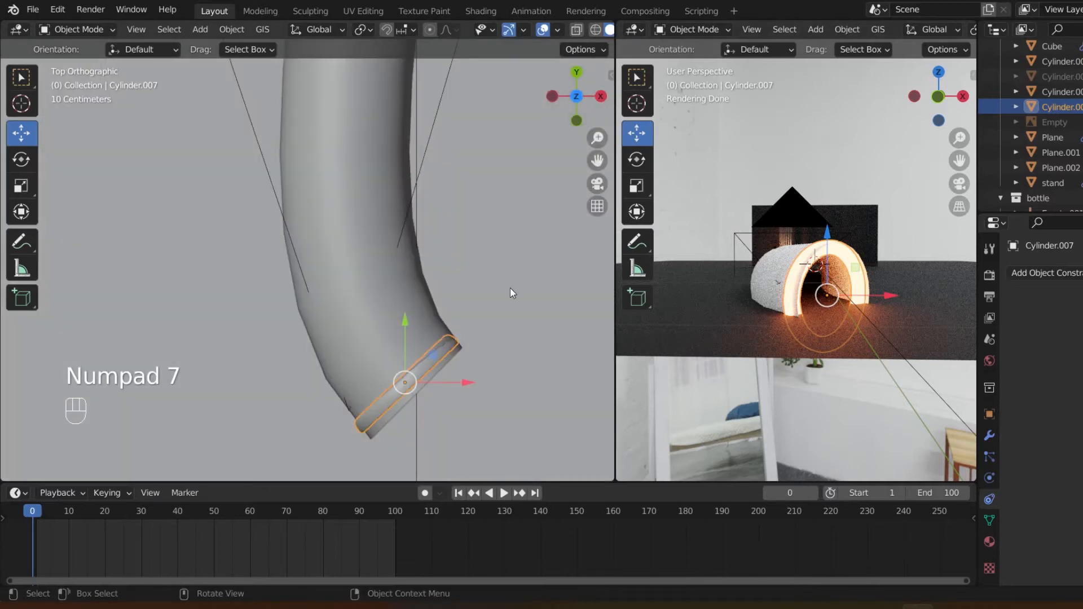
pyautogui.press('r')
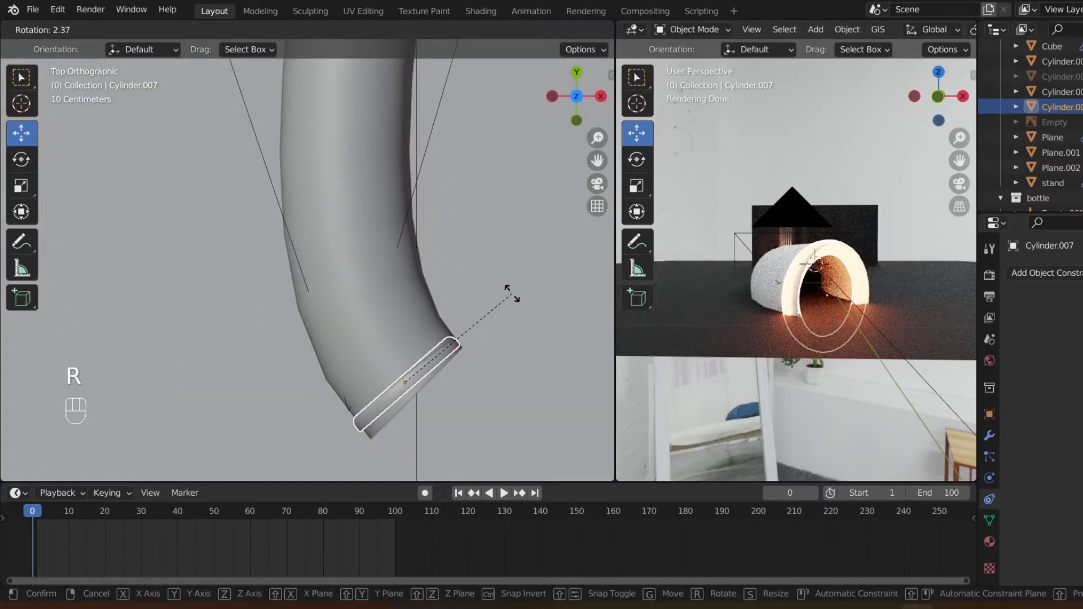
pyautogui.click(512, 290)
pyautogui.press('s')
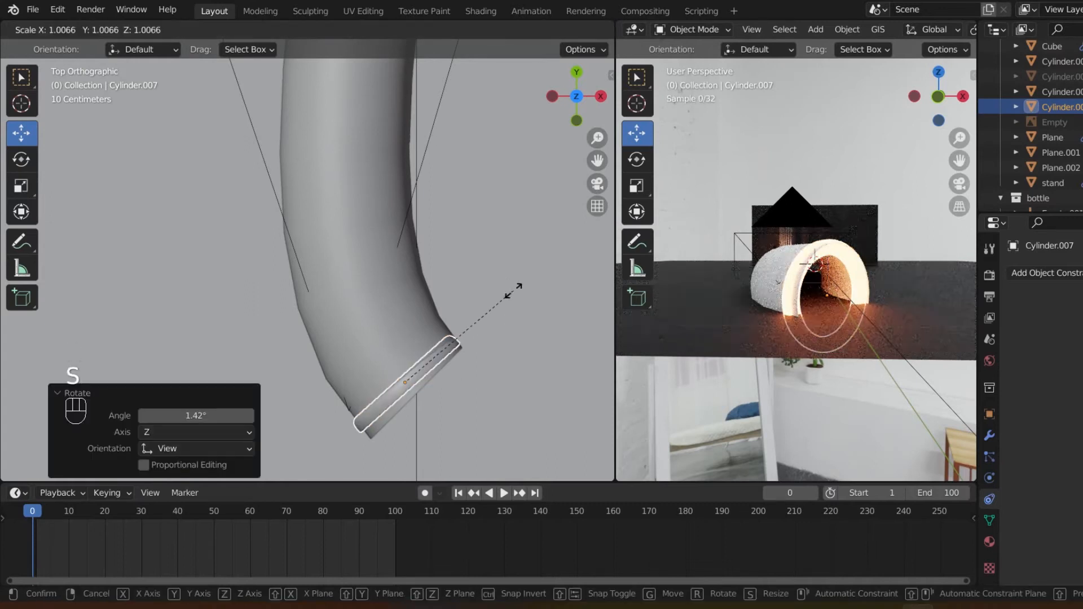
pyautogui.click(518, 287)
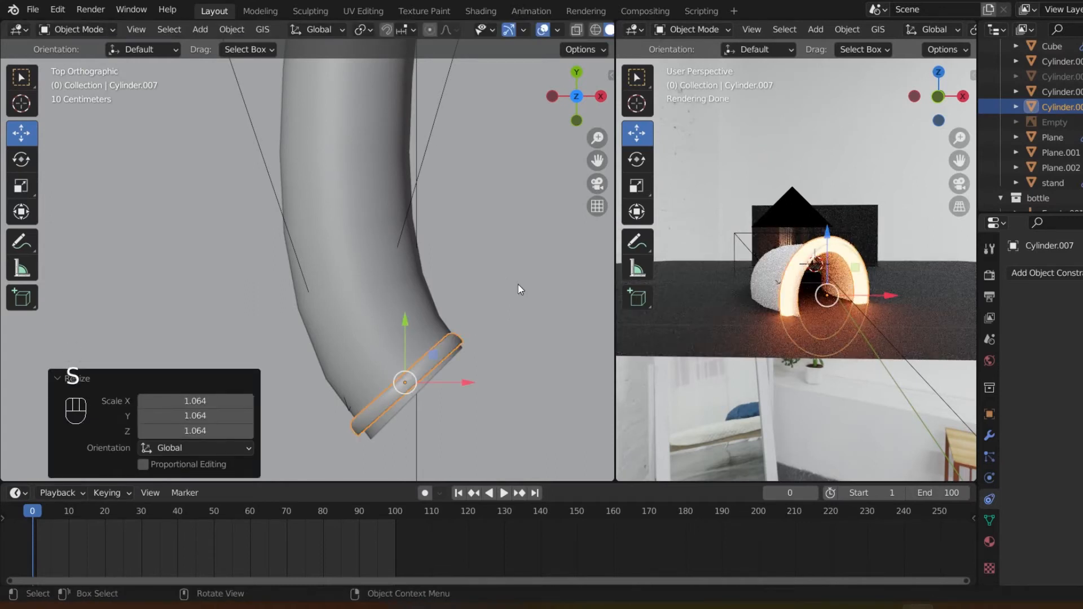
# - Scale the selected inner edges of the entrance ring slightly outward to make its band a little narrower
pyautogui.moveTo(557, 95); pyautogui.dragTo(574, 107)
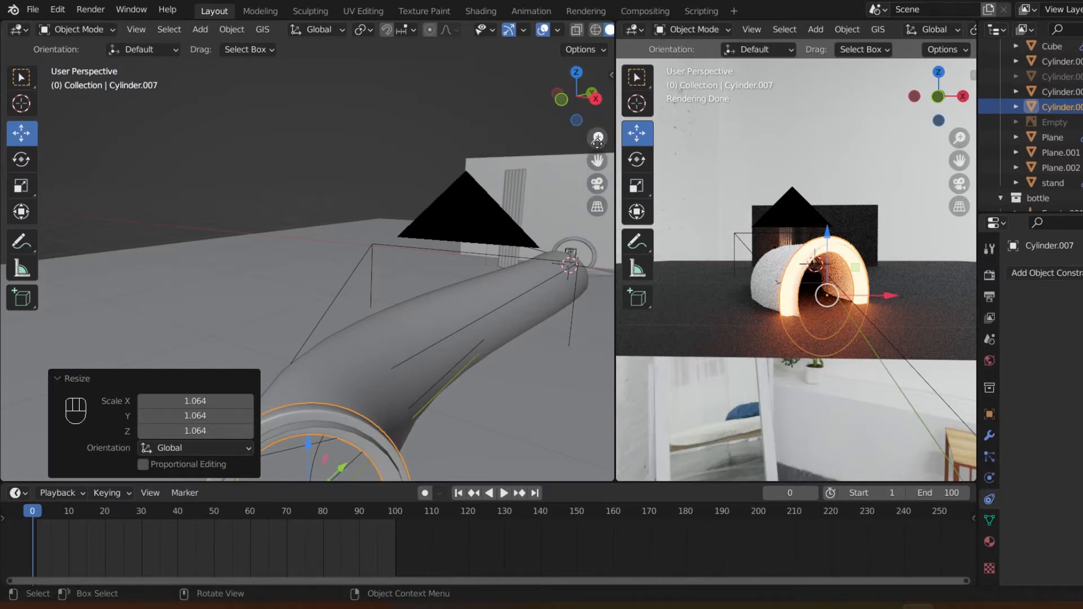
pyautogui.moveTo(598, 163); pyautogui.dragTo(609, 58)
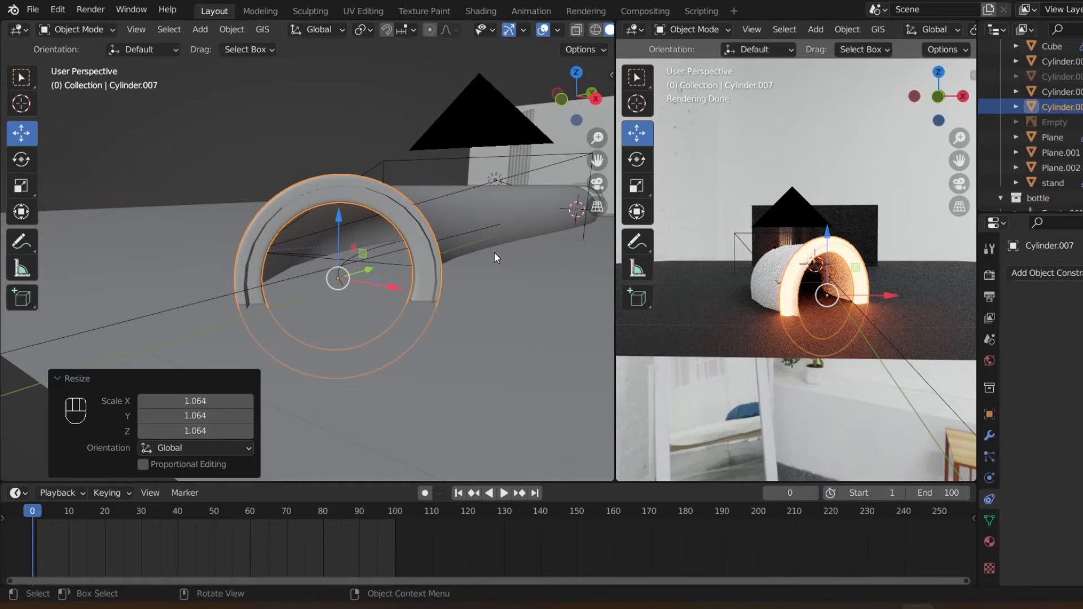
pyautogui.press('Tab')
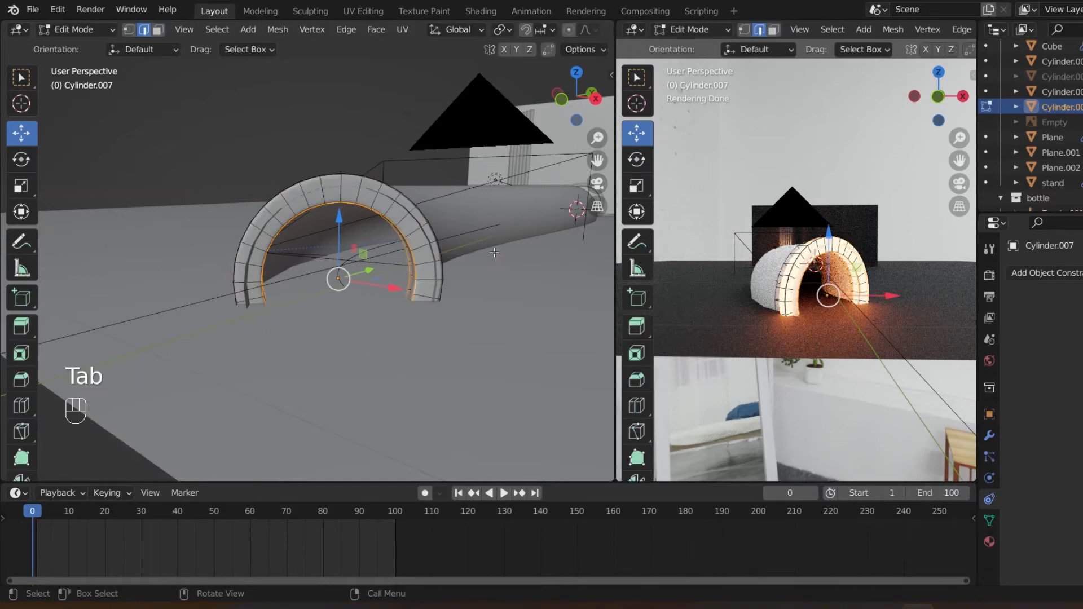
pyautogui.press('s')
pyautogui.click(505, 255)
pyautogui.press('Tab')
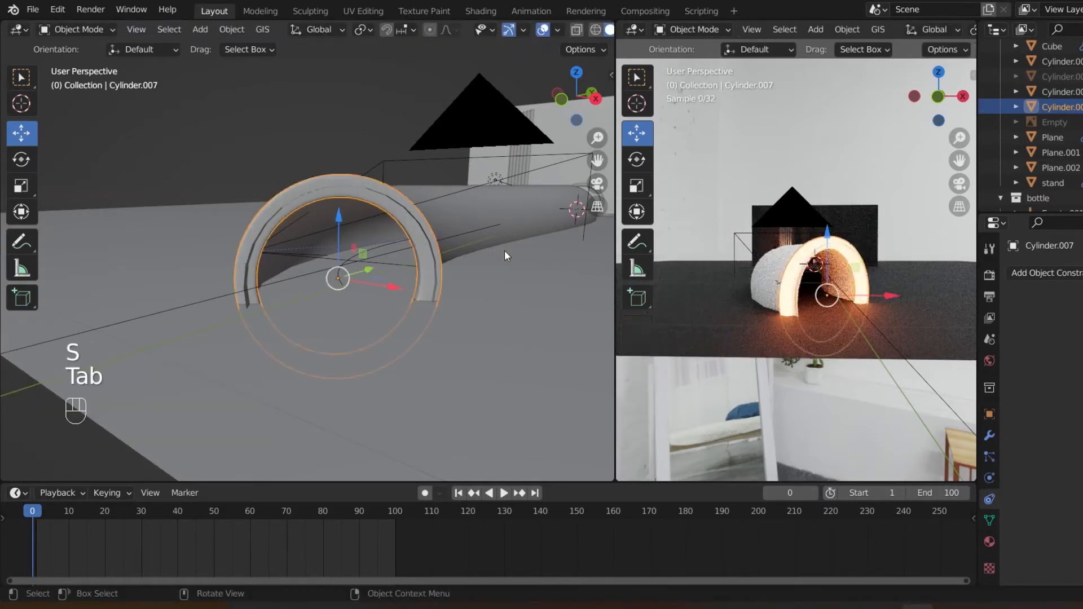
pyautogui.press('KP_7')
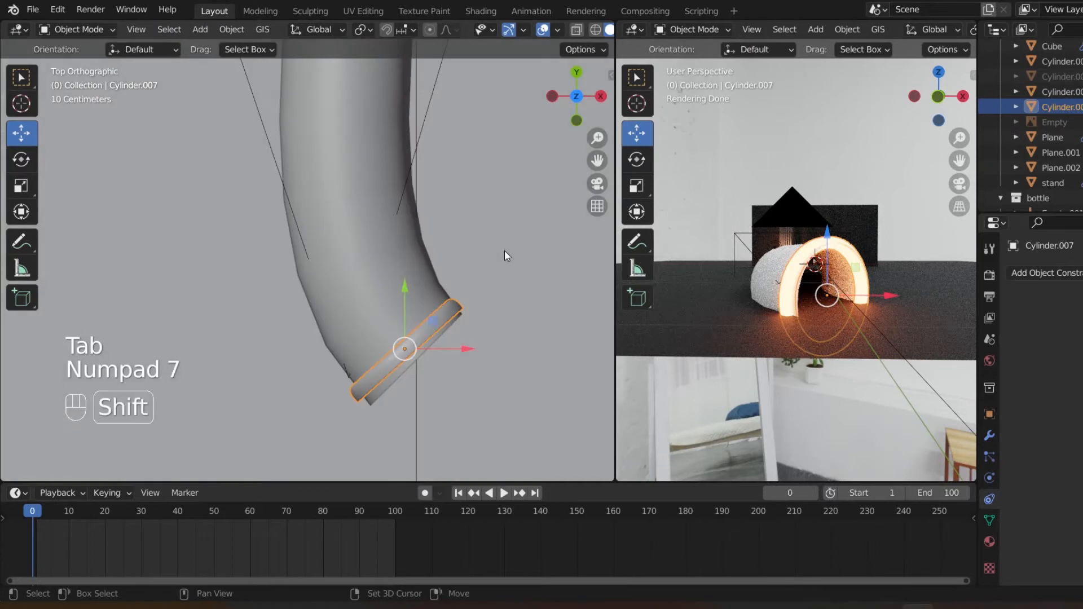
pyautogui.hotkey('shift', 'd')
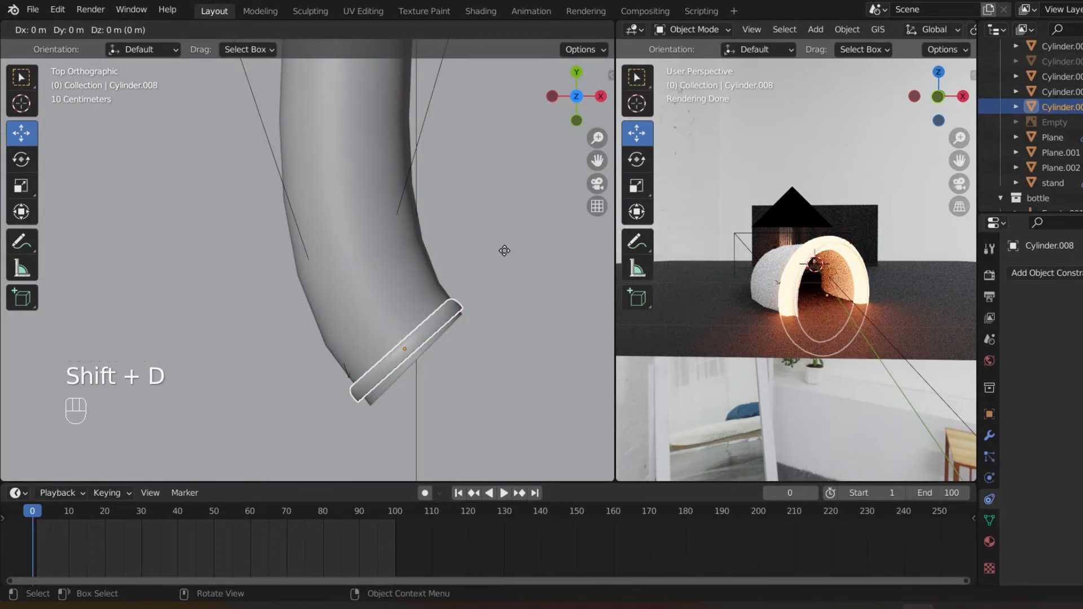
pyautogui.rightClick(505, 251)
pyautogui.press('Delete')
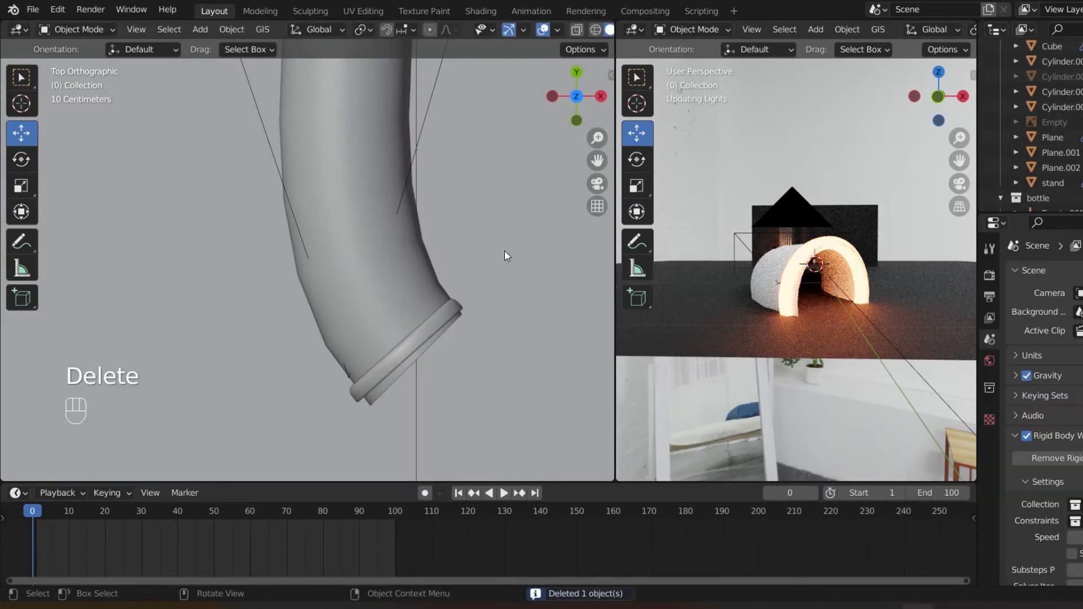
# - Duplicate the entrance ring about -0.124 m in X and 0.246 m in Y, and rotate the copy -9.51° around global Z
pyautogui.click(421, 321)
pyautogui.hotkey('shift', 'd')
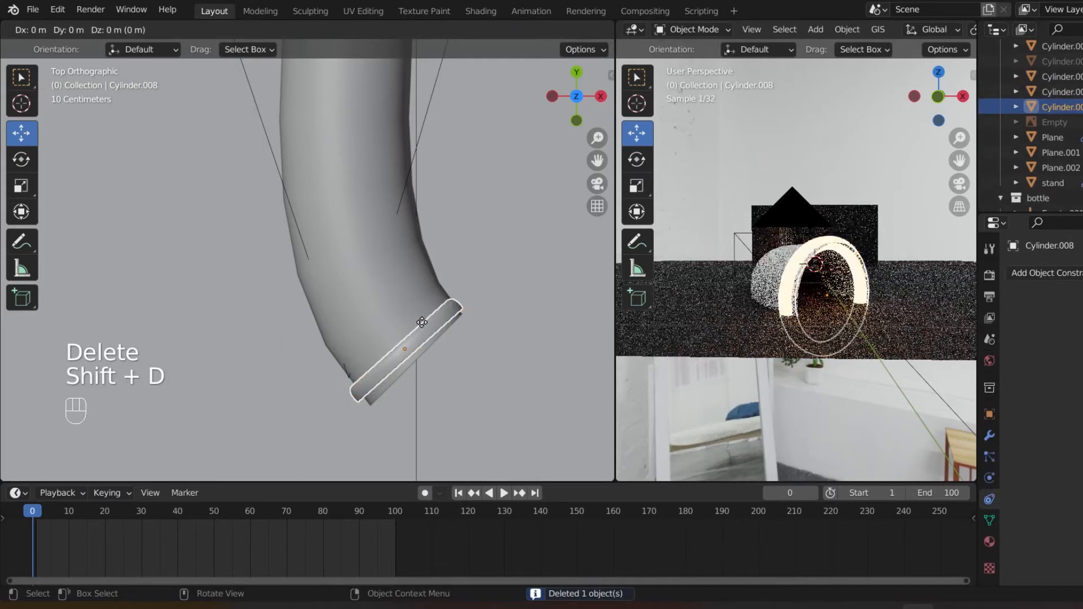
pyautogui.click(381, 242)
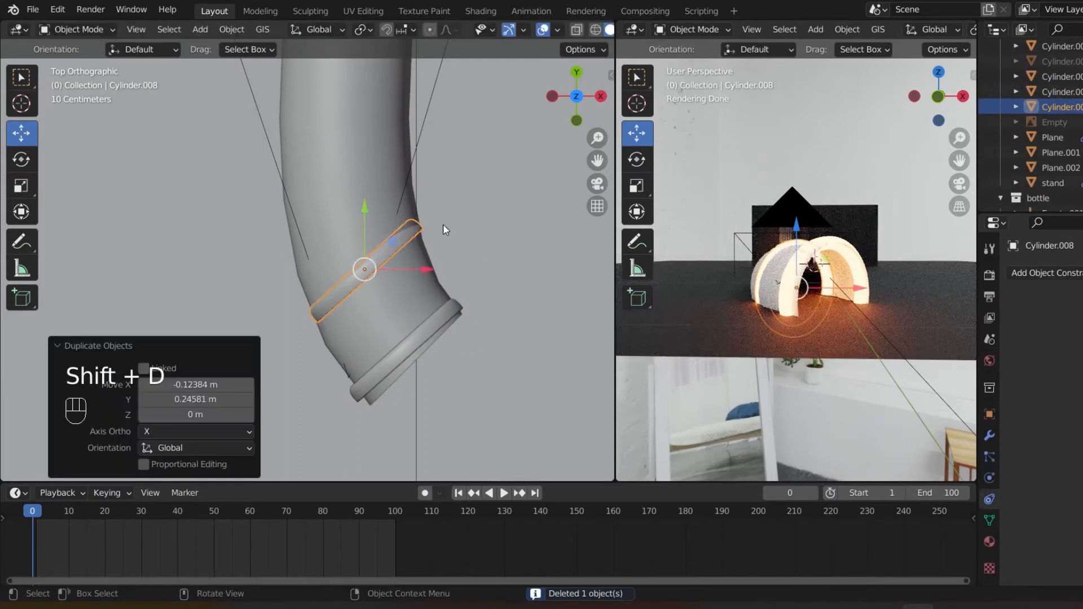
pyautogui.press('r')
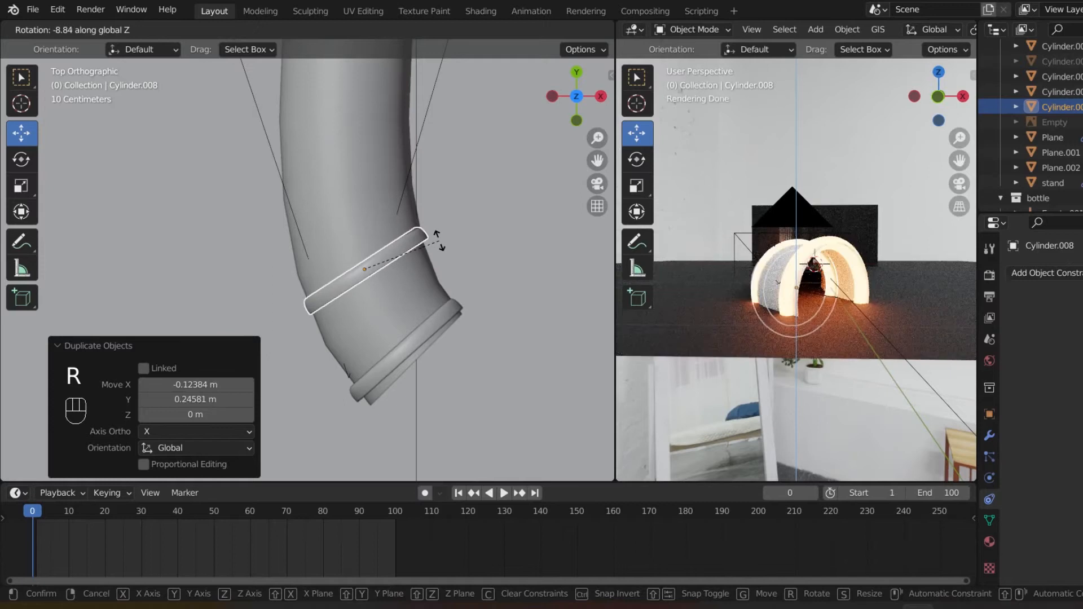
pyautogui.click(441, 246)
# - Duplicate the new ring about -0.067 m in X and 0.296 m in Y, and rotate the copy around Z to follow the tube's bend
pyautogui.moveTo(597, 160)
pyautogui.mouseDown()
pyautogui.moveTo(588, 163)
pyautogui.moveTo(597, 142)
pyautogui.moveTo(596, 164)
pyautogui.mouseUp()
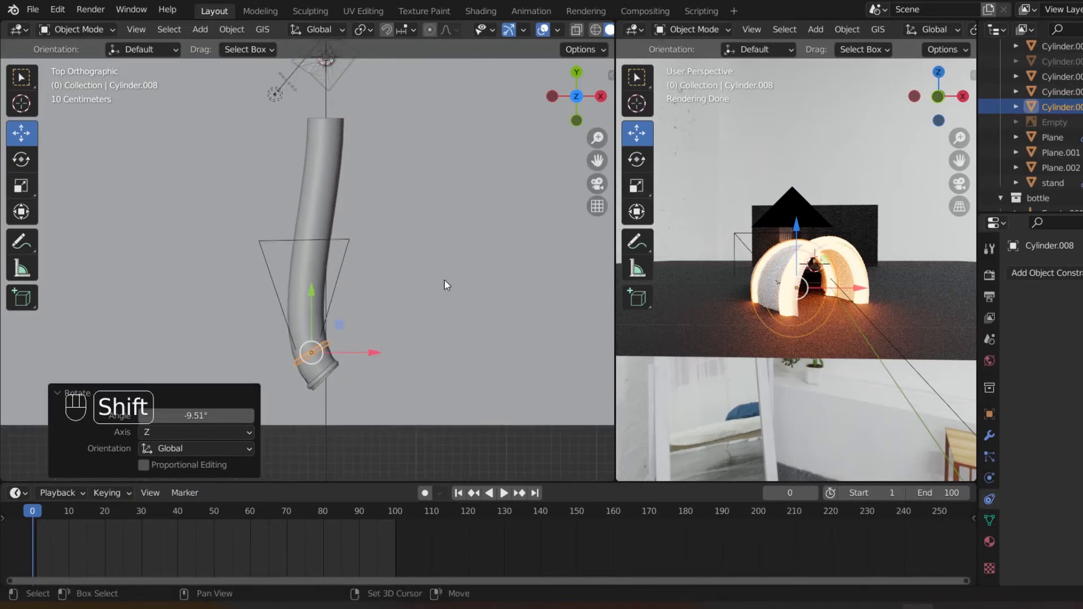
pyautogui.hotkey('shift', 'd')
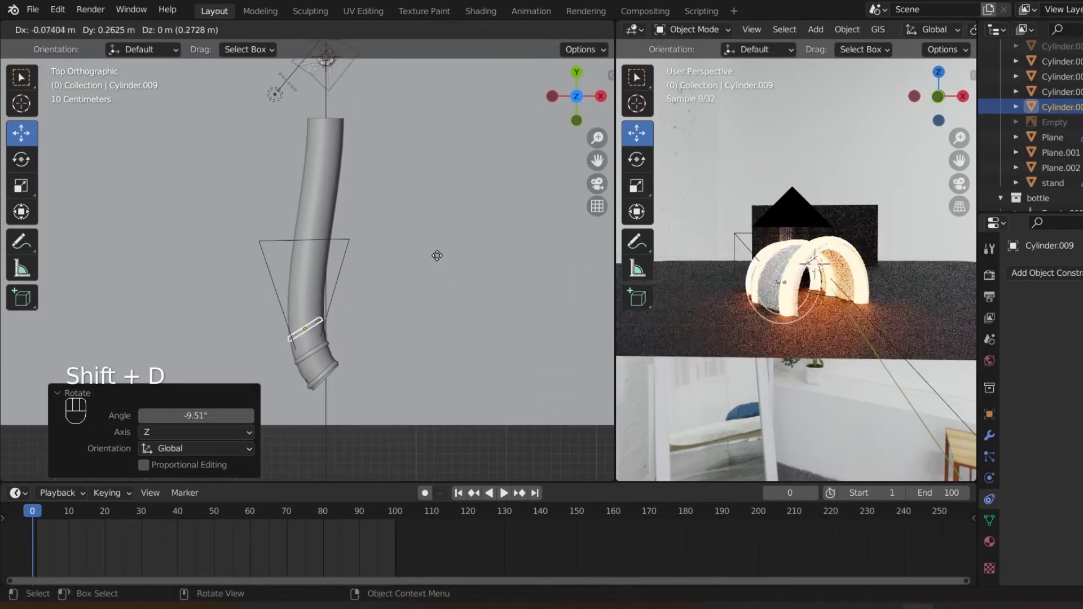
pyautogui.click(439, 252)
pyautogui.press('r')
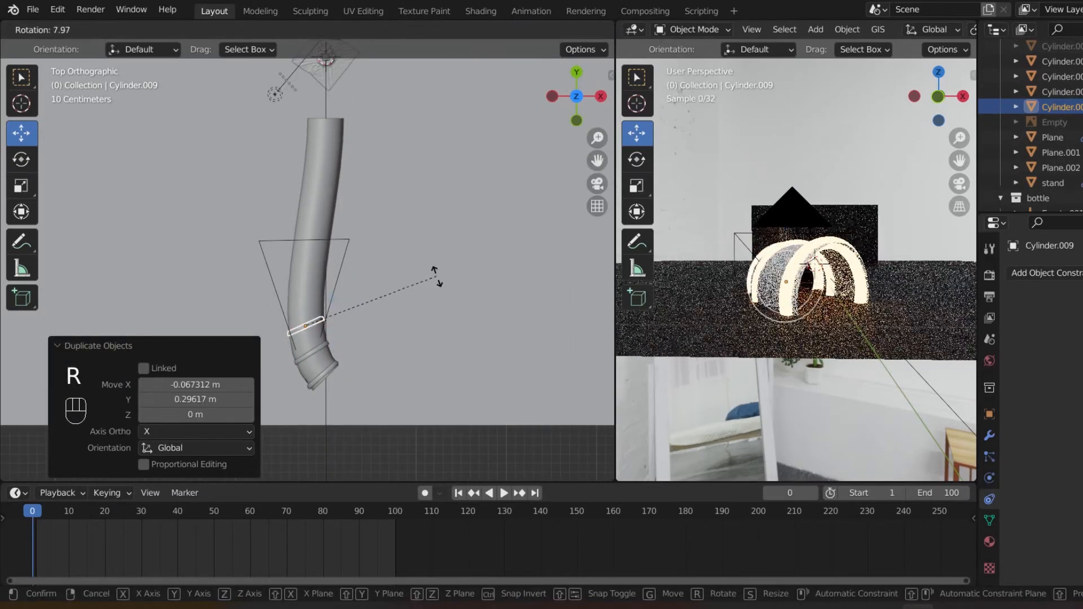
pyautogui.click(435, 273)
pyautogui.moveTo(604, 133); pyautogui.dragTo(604, 96)
pyautogui.moveTo(597, 160); pyautogui.dragTo(629, 82)
pyautogui.press('r')
pyautogui.press('z')
pyautogui.click(488, 256)
# - Place two more ring copies further along the tube, rotating each one to sit square across it
pyautogui.hotkey('shift', 'd')
pyautogui.click(488, 193)
pyautogui.press('r')
pyautogui.click(484, 219)
pyautogui.hotkey('shift', 'd')
pyautogui.click(415, 113)
pyautogui.press('r')
pyautogui.click(411, 108)
# - Duplicate more rings along the rest of the tube, offsetting the last copy about 0.016 m in X and 0.241 m in Y
pyautogui.hotkey('shift', 'd')
pyautogui.hotkey('shift', 'd')
pyautogui.click(532, 98)
pyautogui.hotkey('shift', 'd')
pyautogui.click(538, 49)
pyautogui.hotkey('shift', 'd')
pyautogui.click(539, 442)
# - Show the camera view in both viewports and add a new material to the tube
pyautogui.press('KP_0')
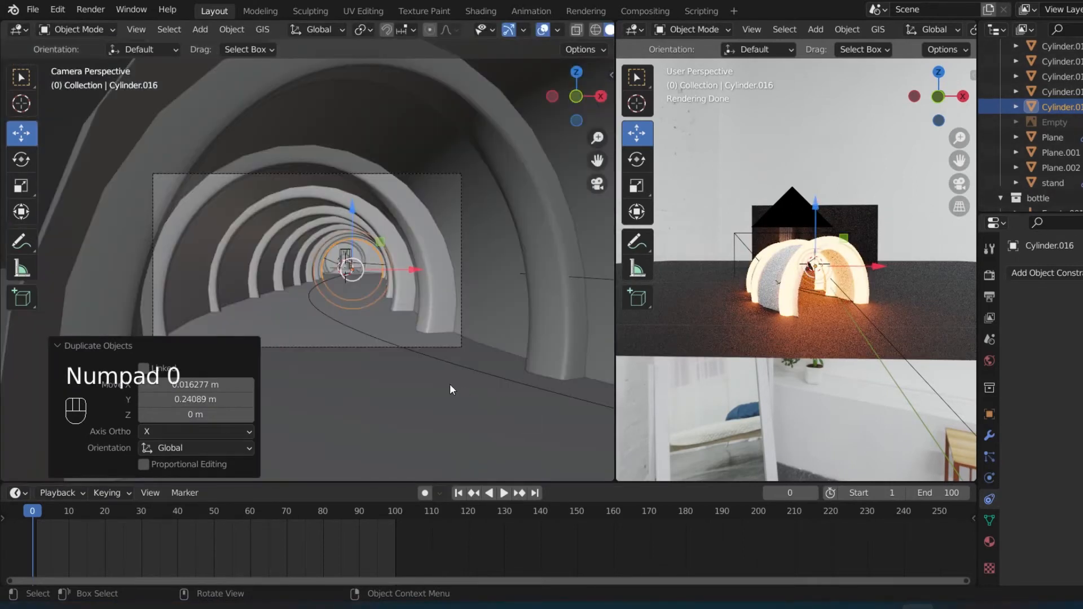
pyautogui.press('KP_0')
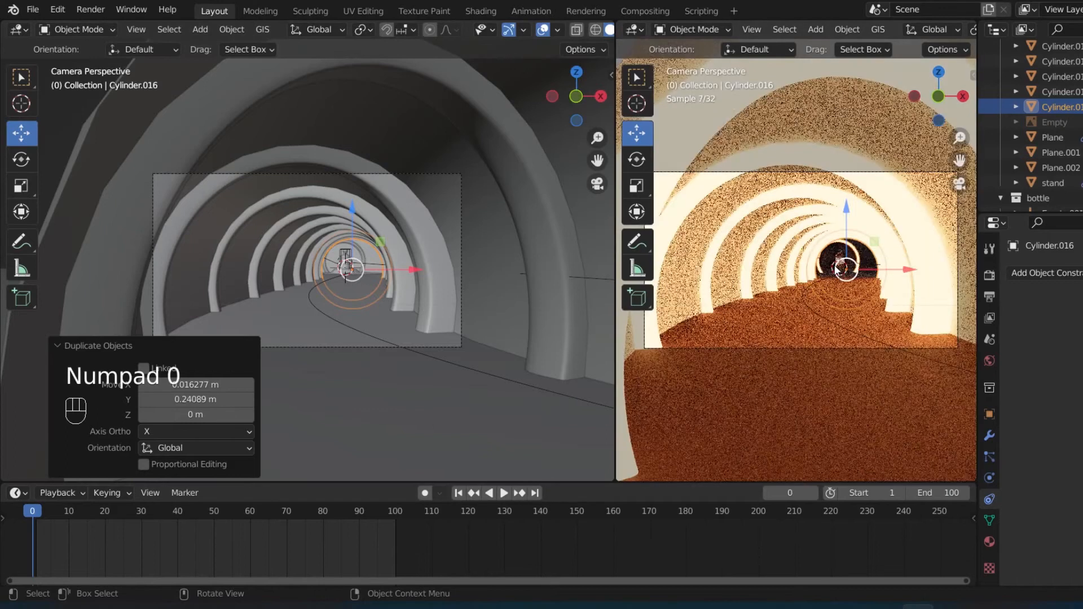
pyautogui.click(834, 265)
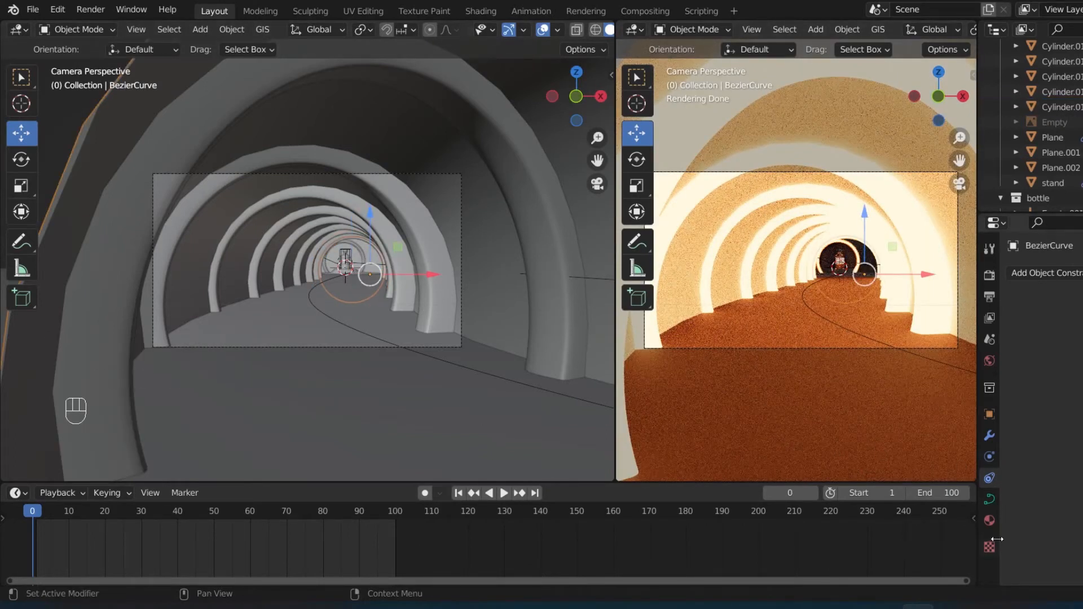
pyautogui.click(990, 521)
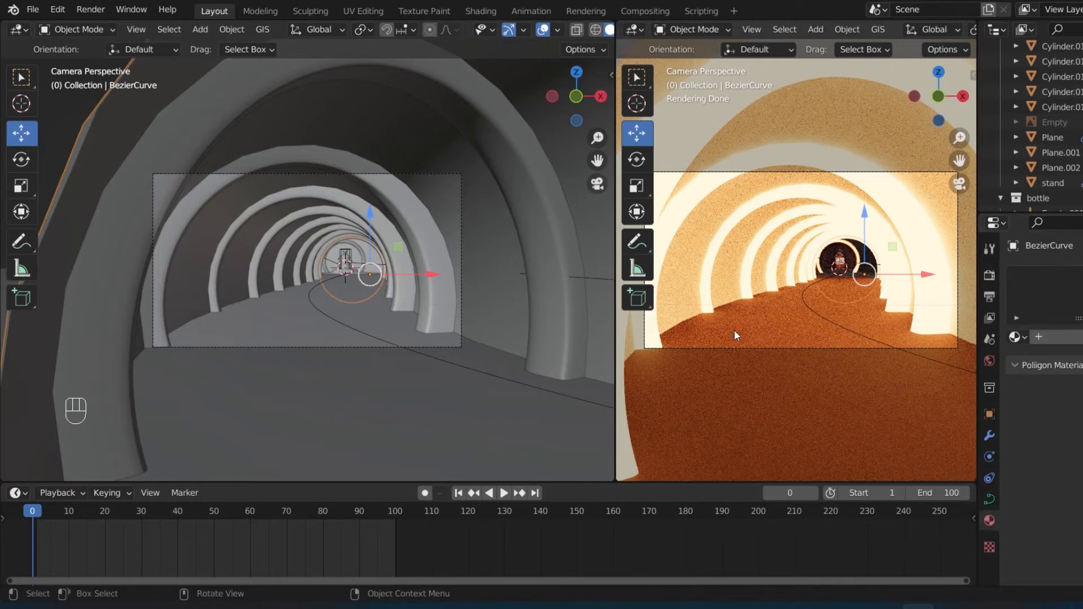
pyautogui.click(1082, 339)
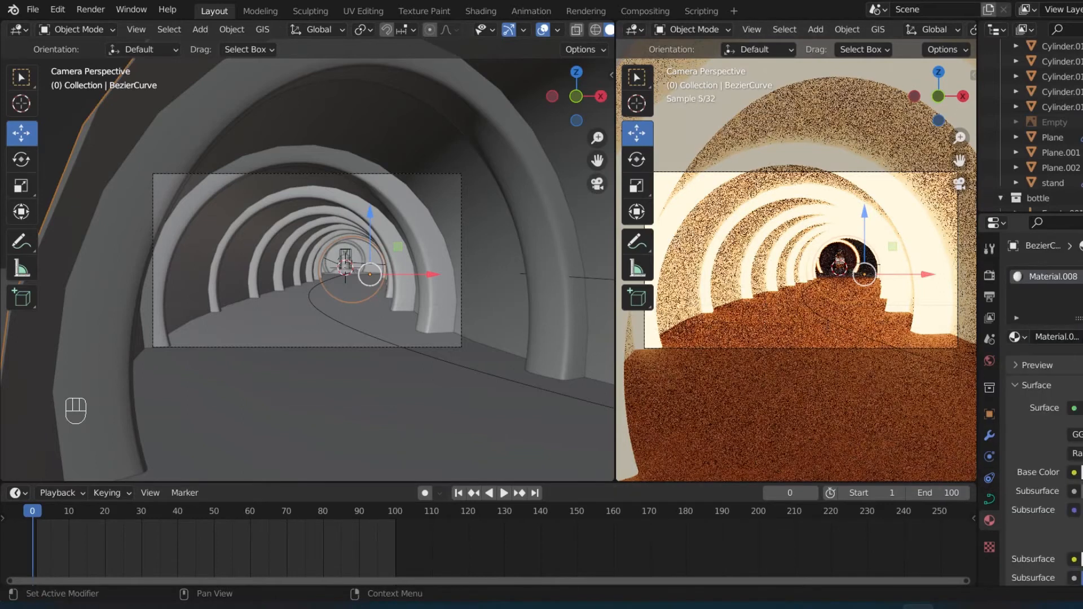
# - Darken the base color of the tube's material to near black
pyautogui.scroll(-9, 1082, 367)
pyautogui.scroll(6, 1044, 406)
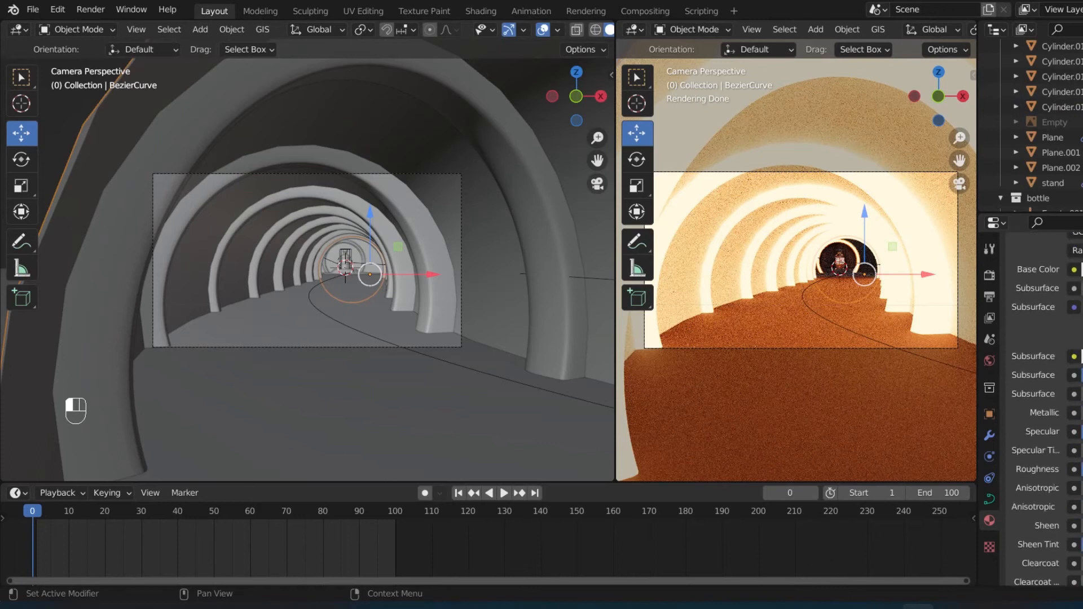
pyautogui.click(1081, 341)
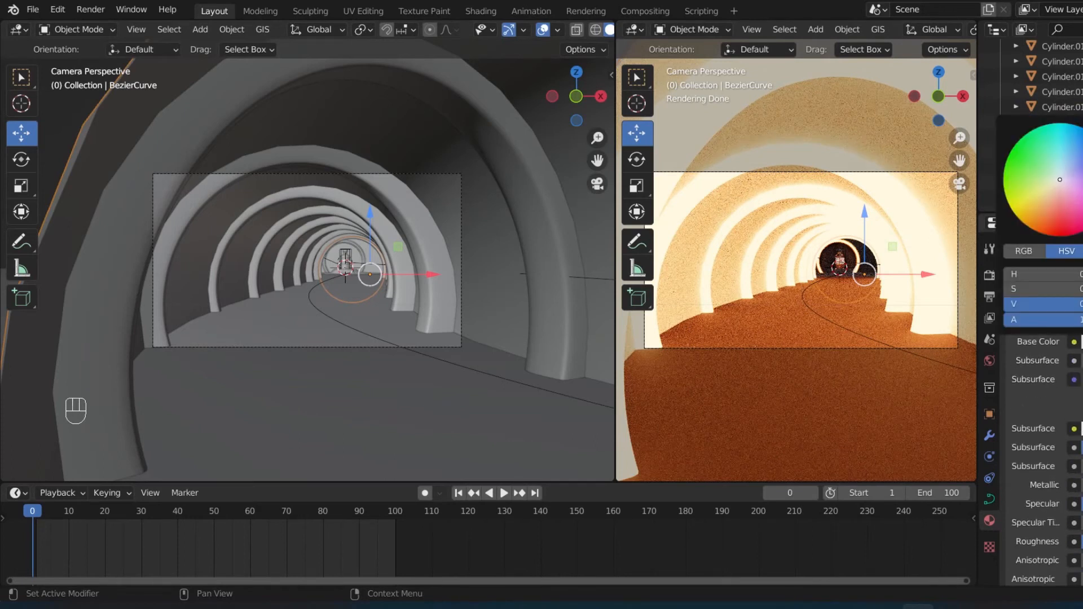
pyautogui.click(1082, 220)
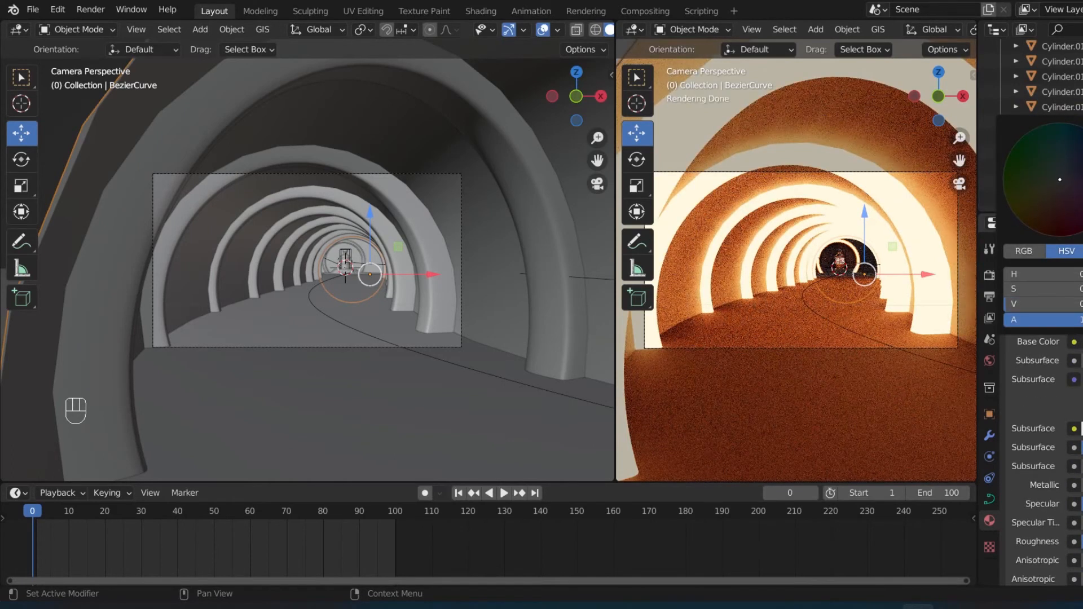
# - Select the floor plane and open its material in the Shading workspace with material preview shading
pyautogui.click(813, 330)
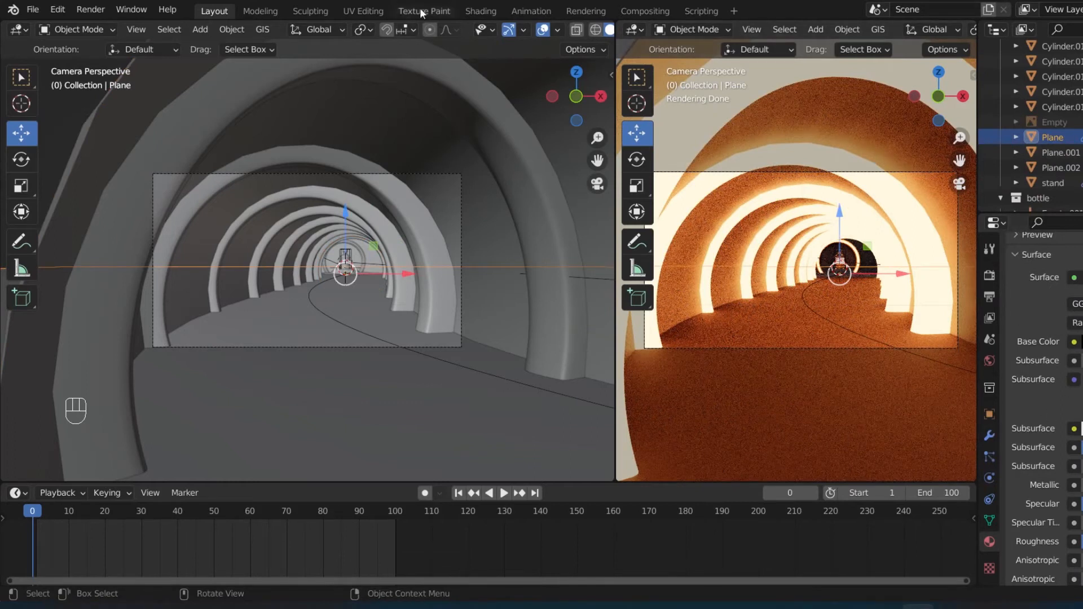
pyautogui.click(480, 11)
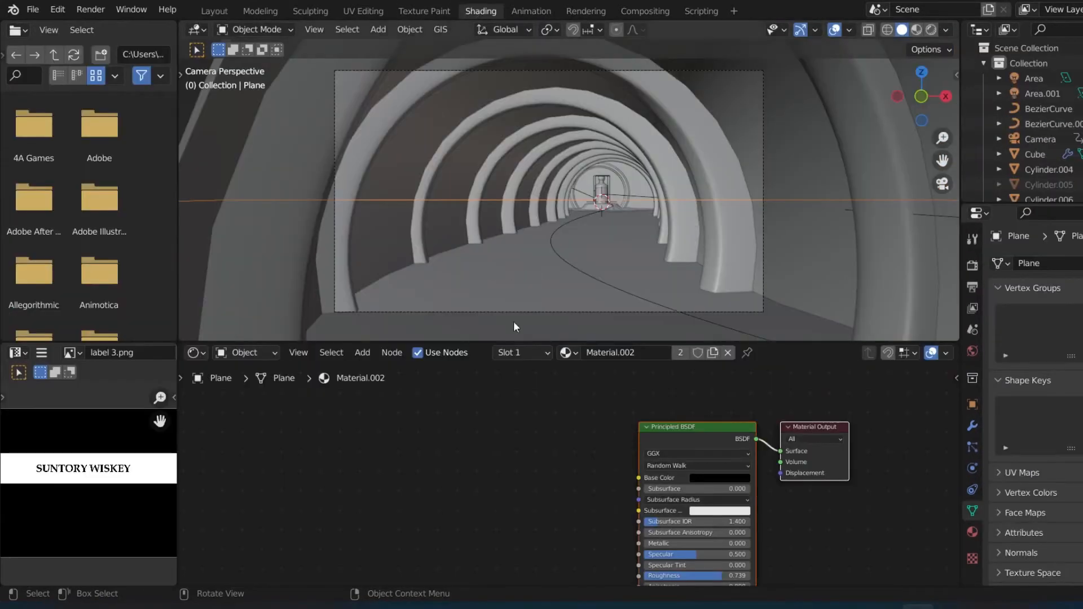
pyautogui.click(915, 31)
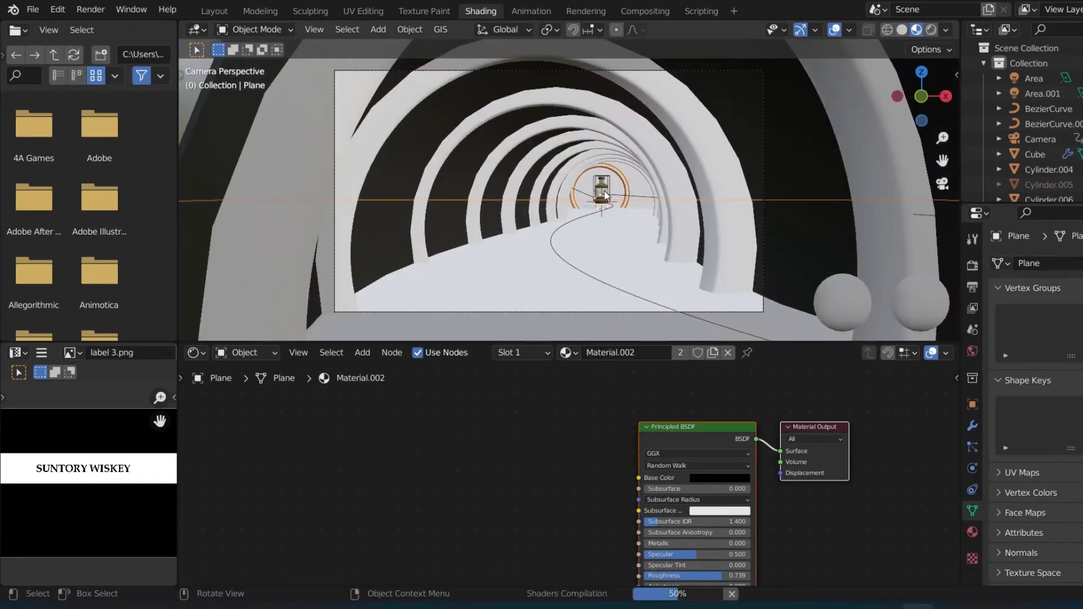
# - Isolate the floor plane, examine its material from an angled view, and restore the full scene
pyautogui.press('KP_Divide')
pyautogui.press('KP_Divide')
pyautogui.press('KP_Divide')
pyautogui.press('KP_Divide')
pyautogui.press('KP_Divide')
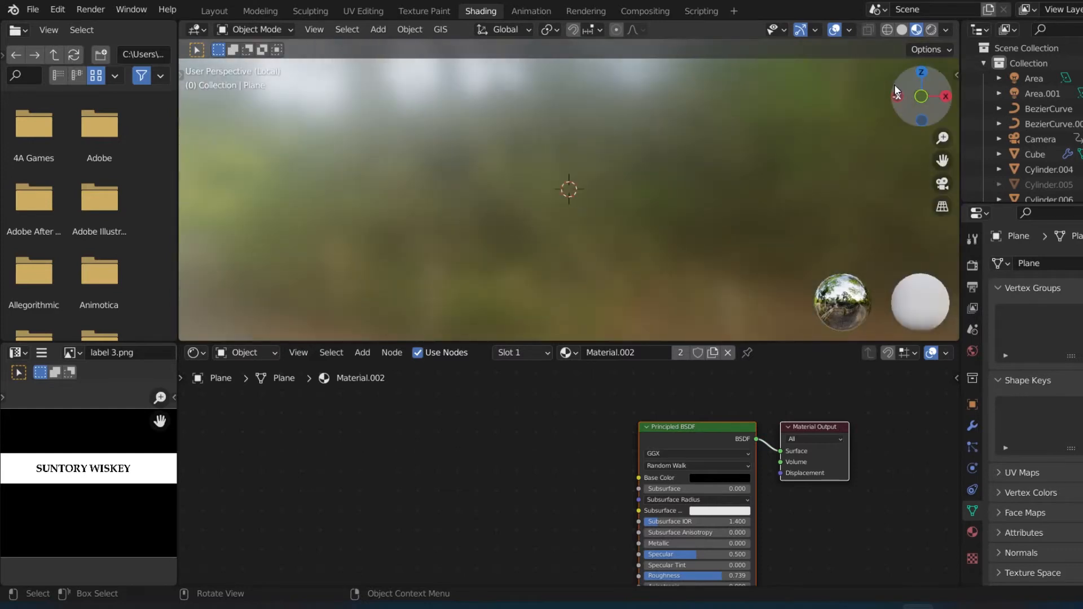
pyautogui.moveTo(892, 104); pyautogui.dragTo(917, 101)
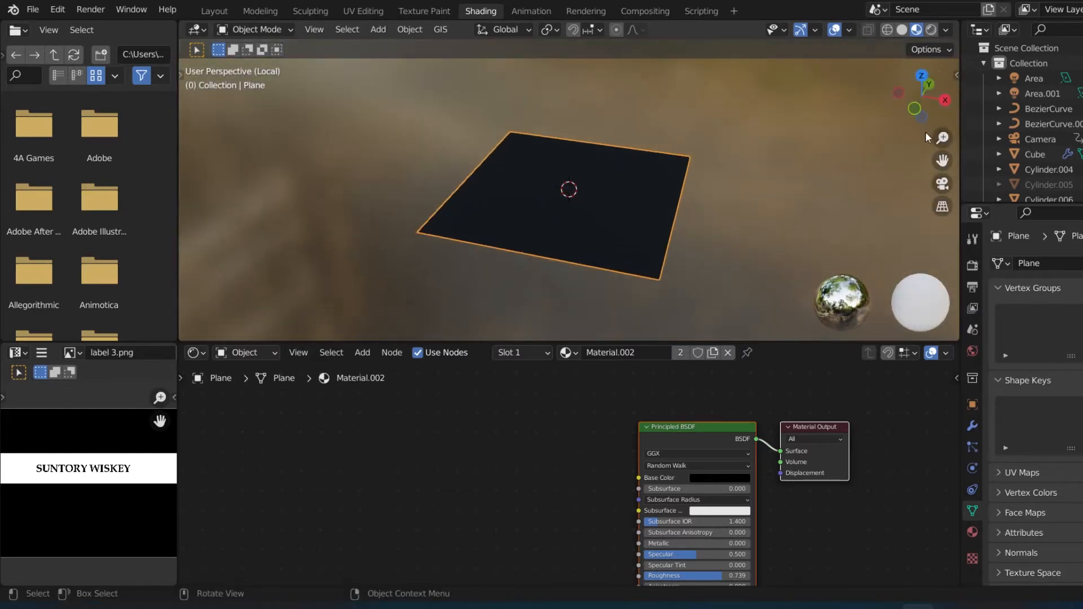
pyautogui.moveTo(942, 138)
pyautogui.mouseDown()
pyautogui.moveTo(942, 76)
pyautogui.moveTo(949, 141)
pyautogui.mouseUp()
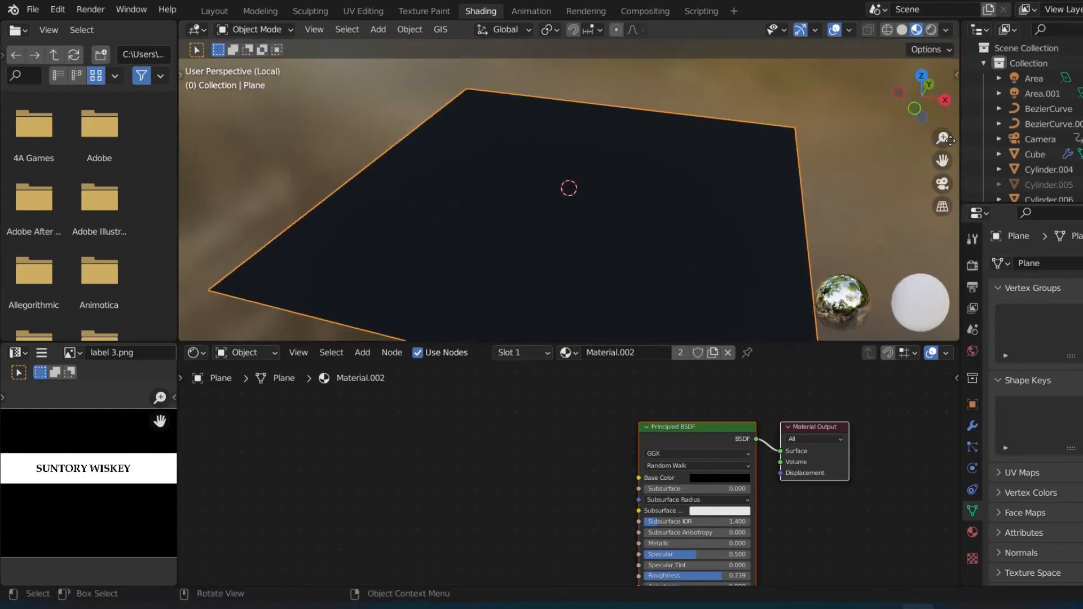
pyautogui.press('KP_Divide')
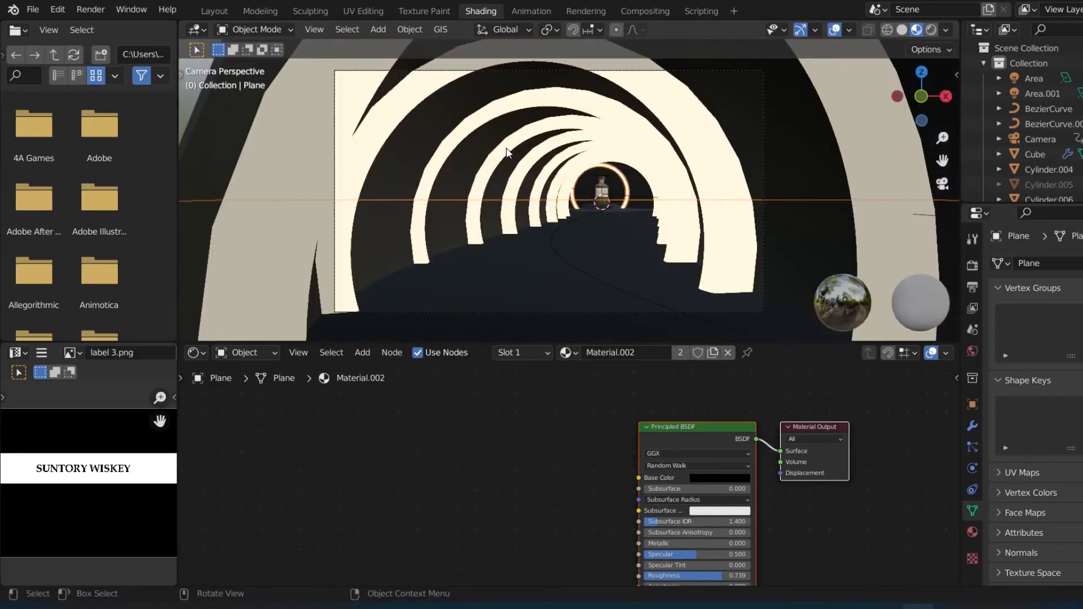
# - Check the floor plane's material settings and assign the same Material.002 to the tube
pyautogui.click(416, 145)
pyautogui.click(571, 303)
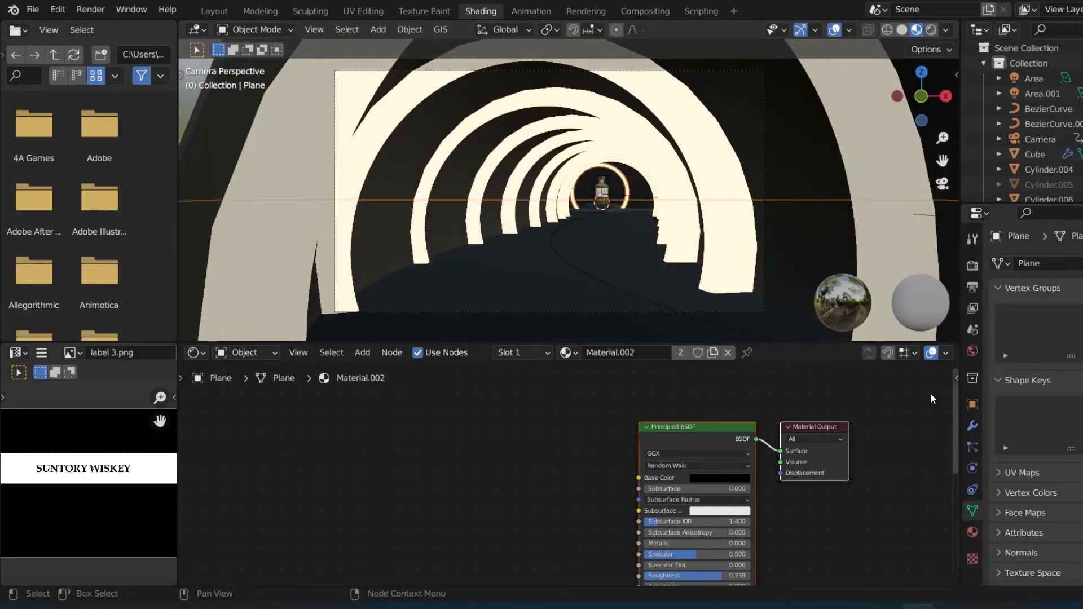
pyautogui.click(970, 427)
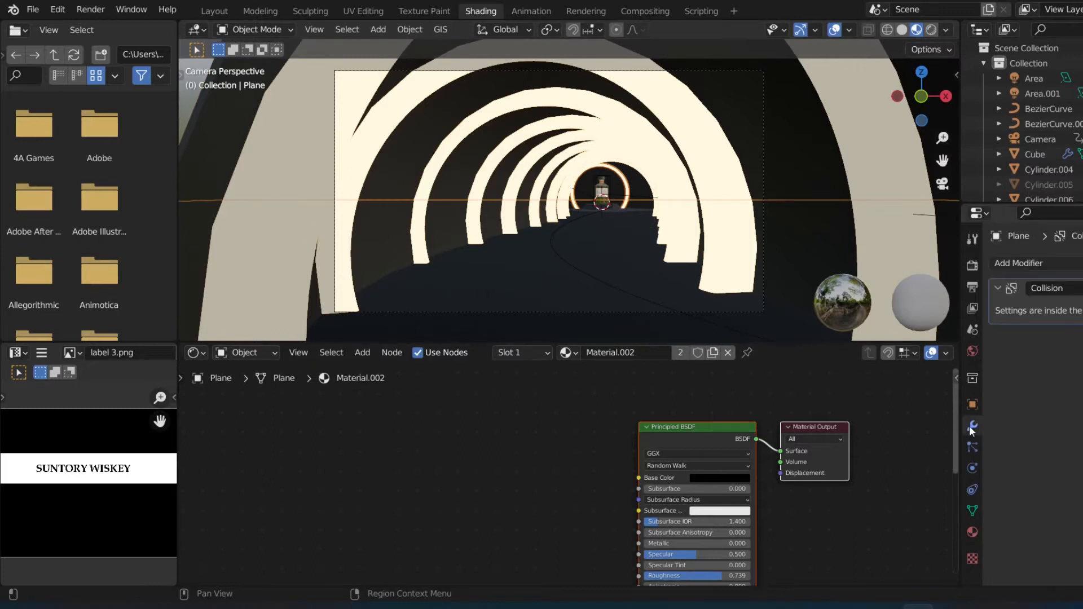
pyautogui.click(971, 533)
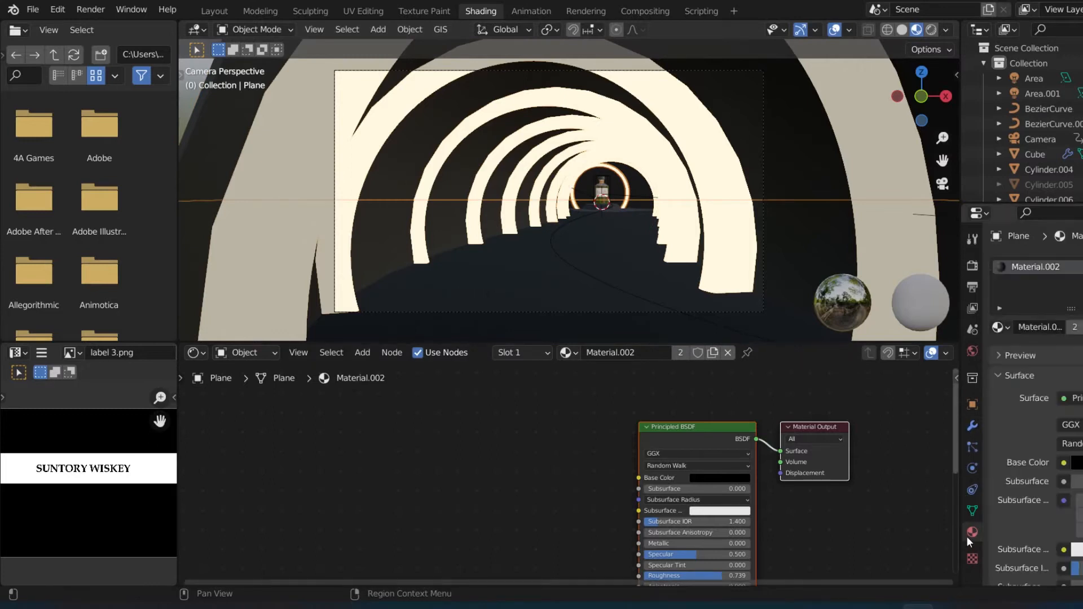
pyautogui.click(395, 170)
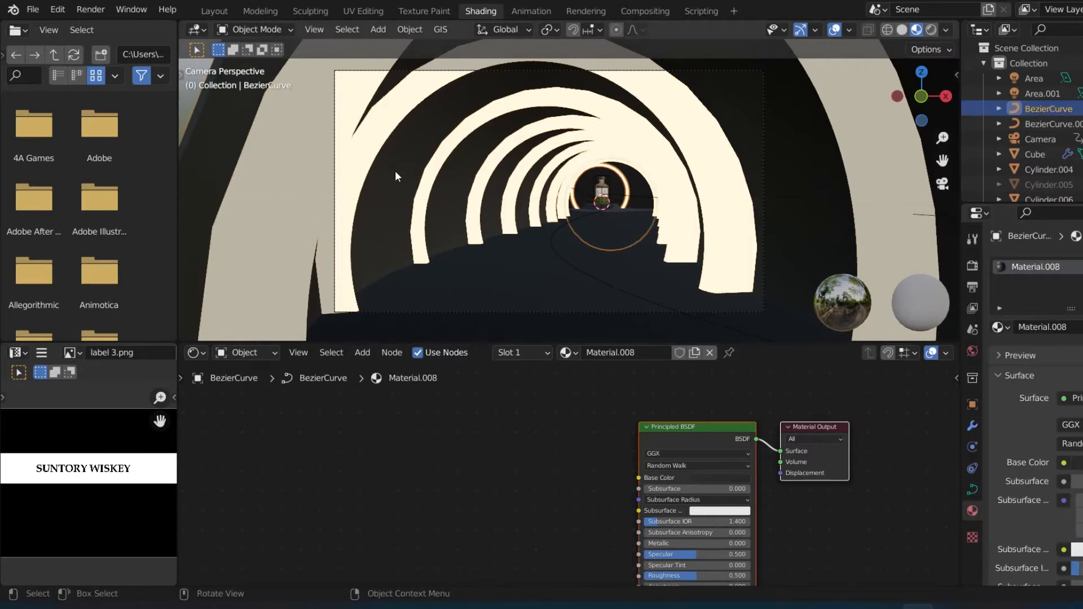
pyautogui.click(567, 352)
pyautogui.click(586, 419)
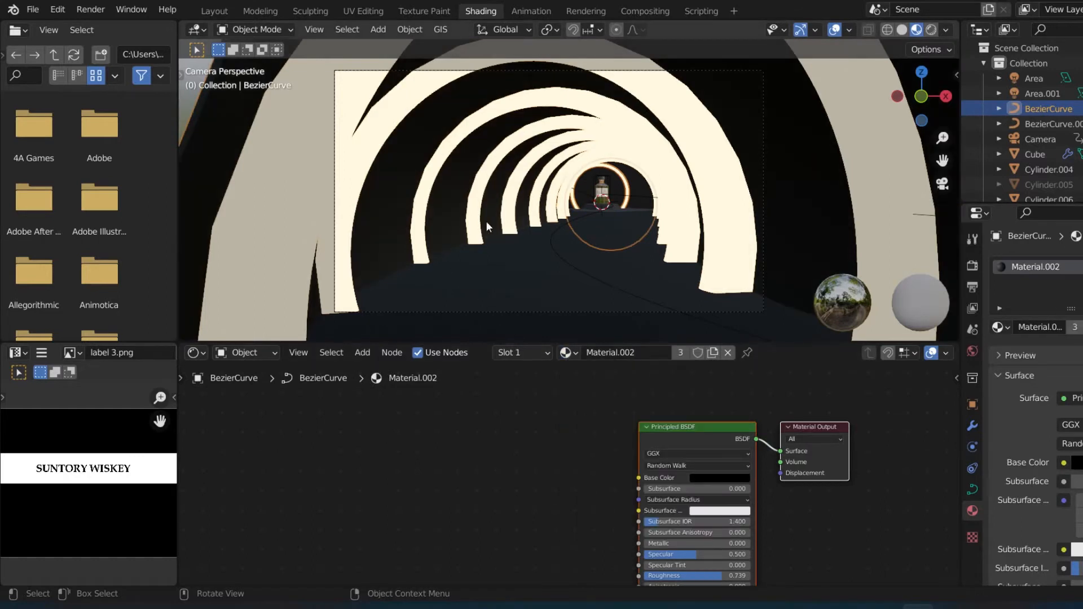
# - Select the tube again and isolate it in local view
pyautogui.click(395, 212)
pyautogui.press('KP_Decimal')
pyautogui.press('KP_0')
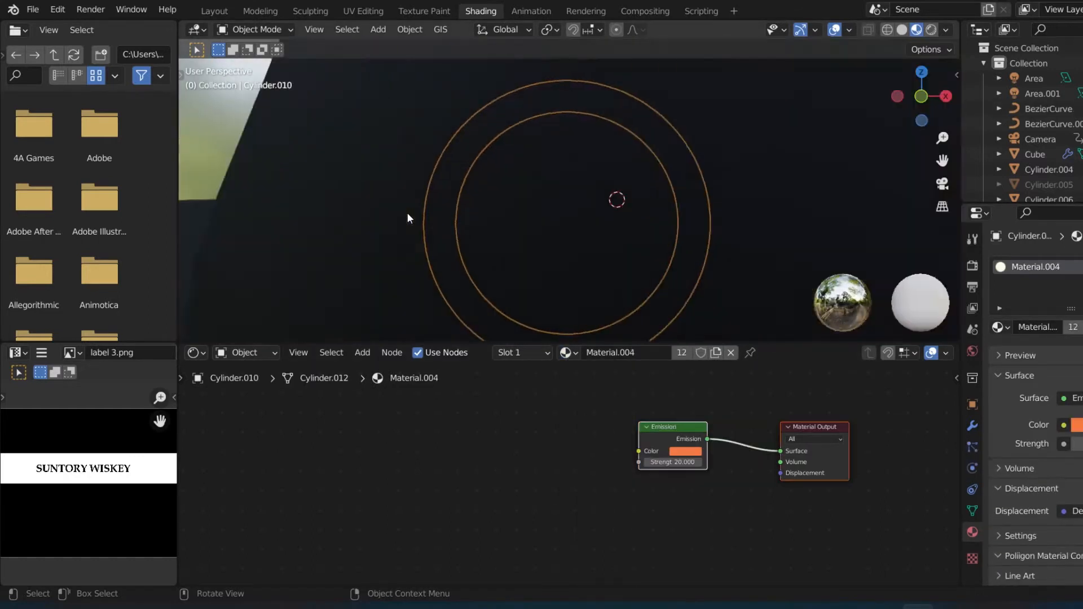
pyautogui.click(370, 209)
pyautogui.press('KP_Divide')
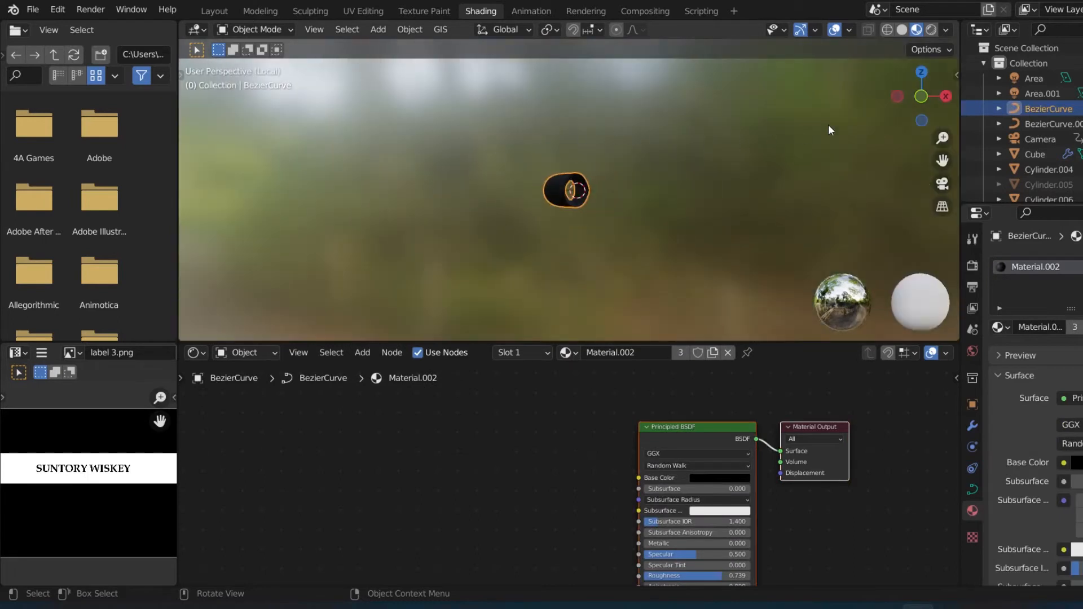
# - Restore the full scene, select the floor plane and set its material's Metallic to 1.000
pyautogui.press('KP_Divide')
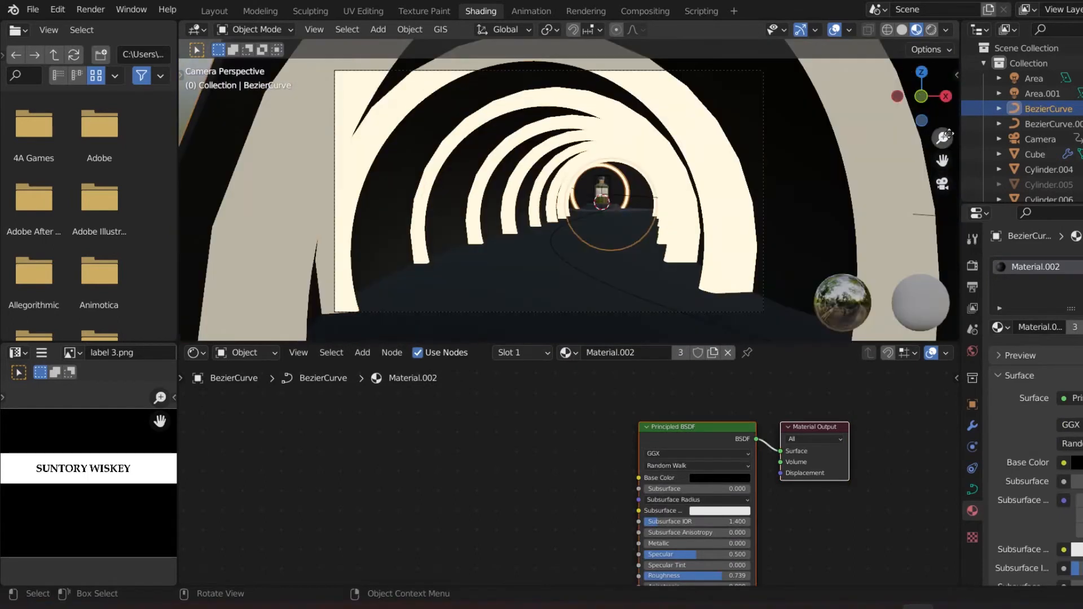
pyautogui.moveTo(943, 139); pyautogui.dragTo(943, 116)
pyautogui.click(467, 310)
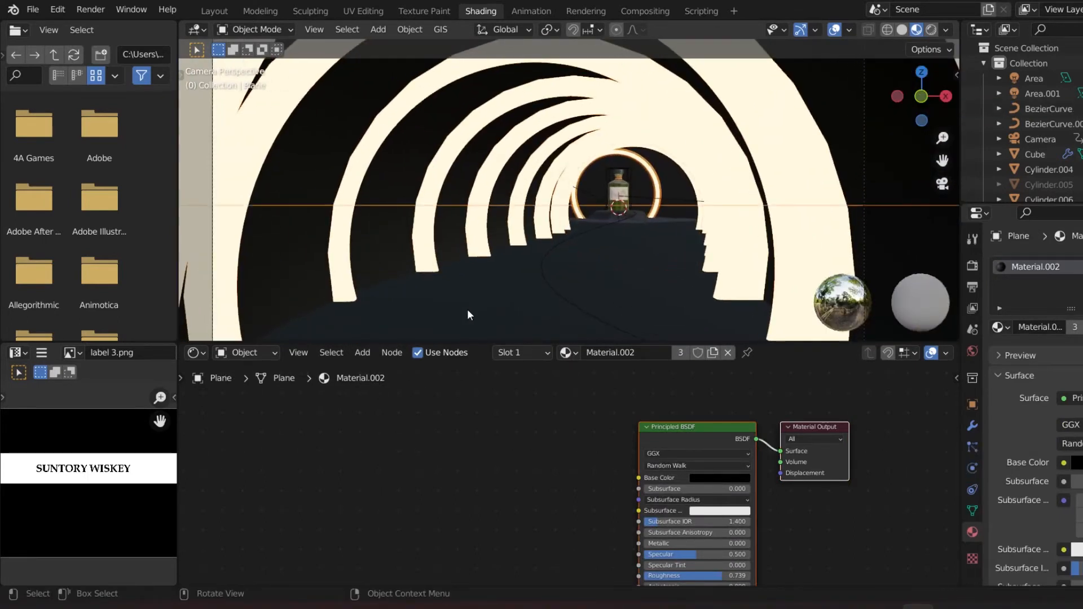
pyautogui.click(973, 427)
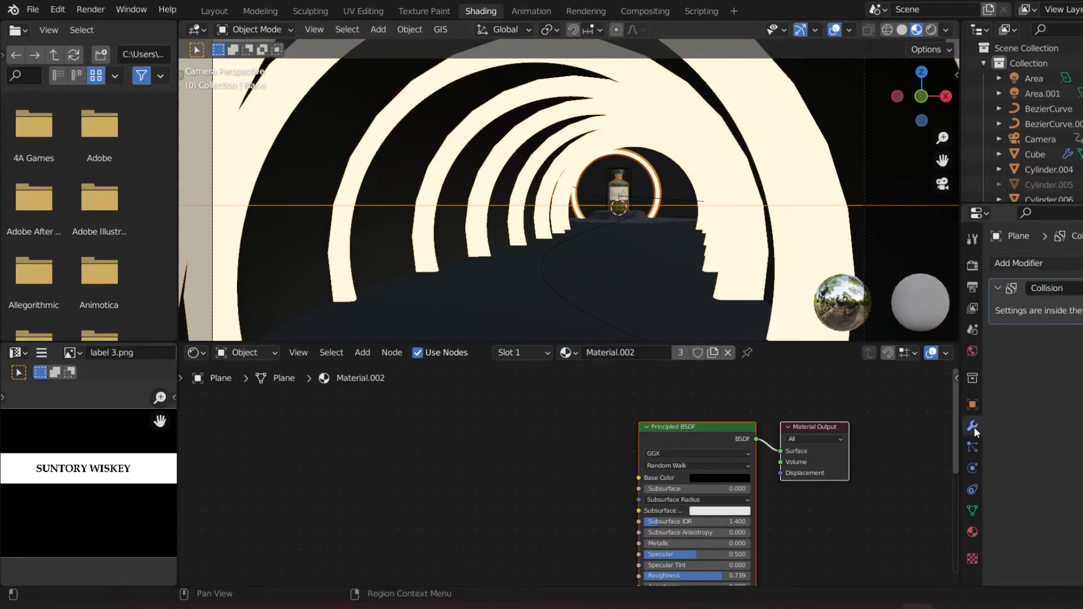
pyautogui.click(968, 530)
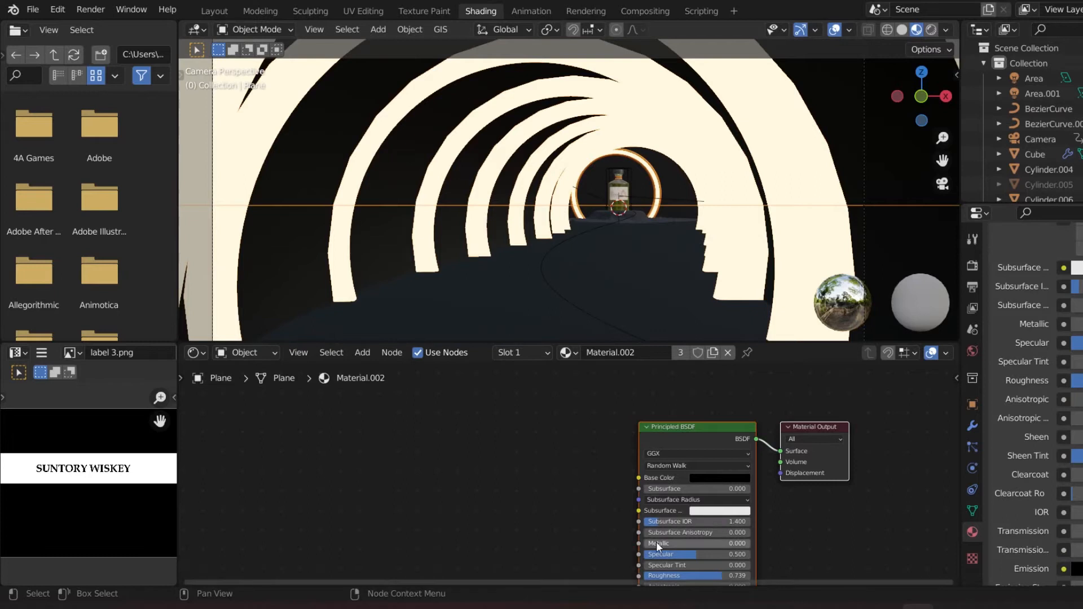
pyautogui.moveTo(656, 542); pyautogui.dragTo(733, 543)
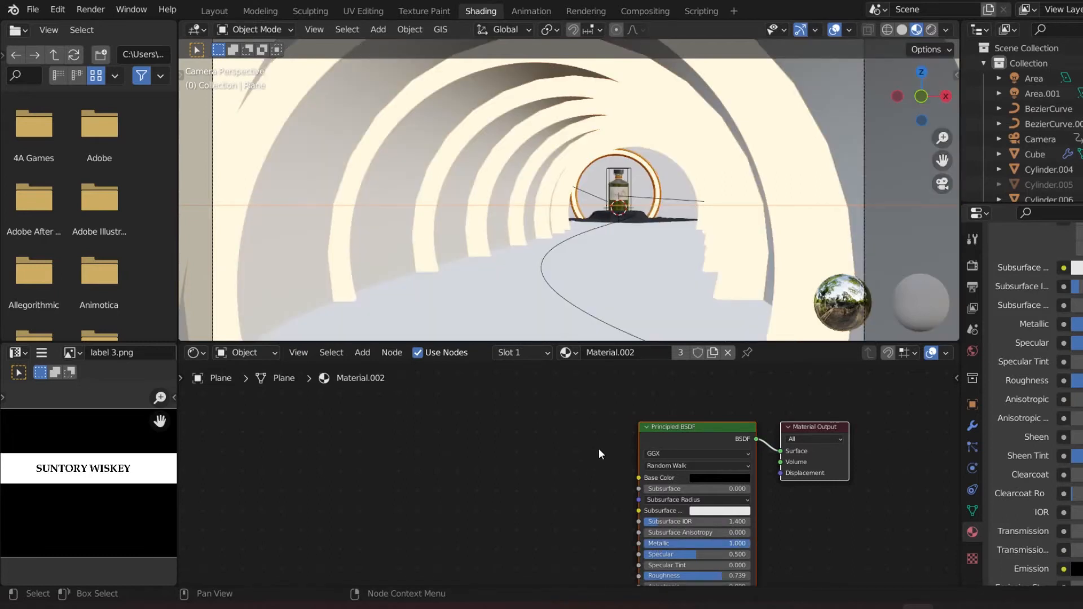
# - Add a Voronoi Texture node to Material.002 and place it well before the Principled BSDF node
pyautogui.moveTo(662, 429); pyautogui.dragTo(662, 422)
pyautogui.click(404, 435)
pyautogui.hotkey('shift', 'a')
pyautogui.click(339, 404)
pyautogui.write('n')
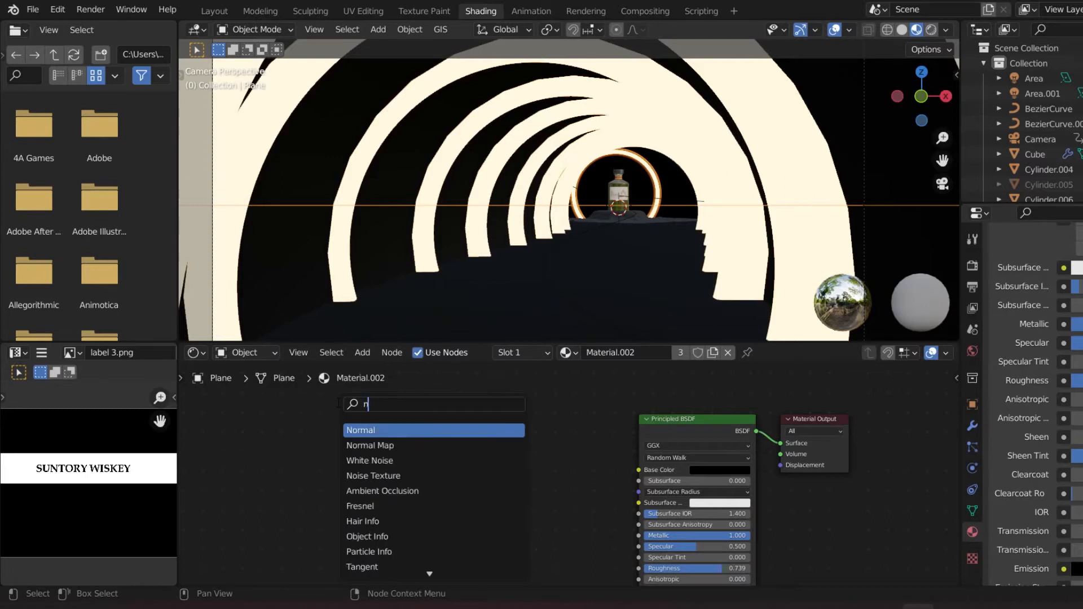
pyautogui.press('BackSpace')
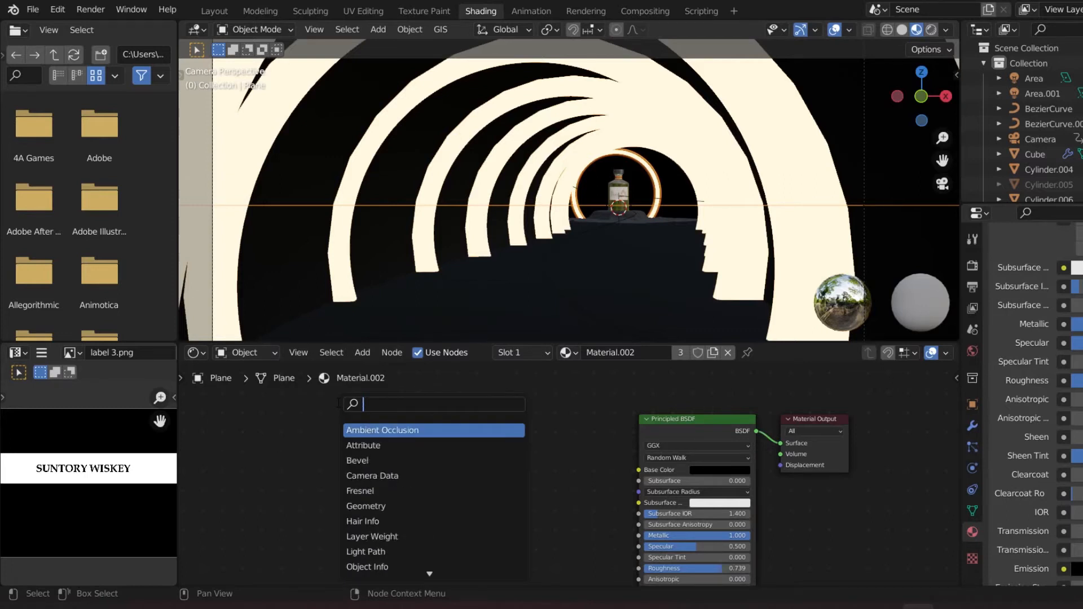
pyautogui.write('vor')
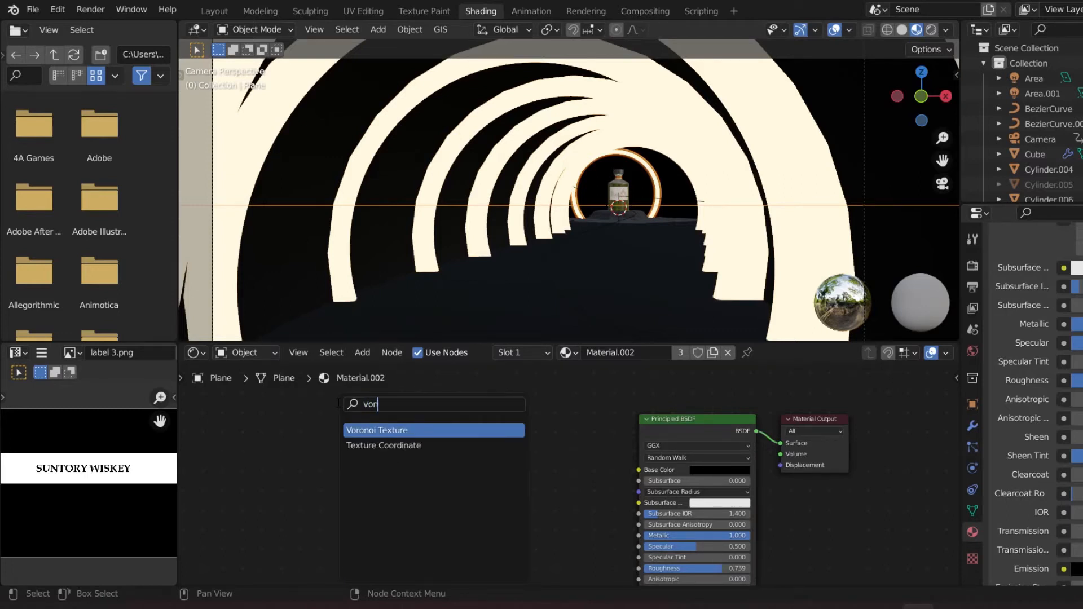
pyautogui.press('Return')
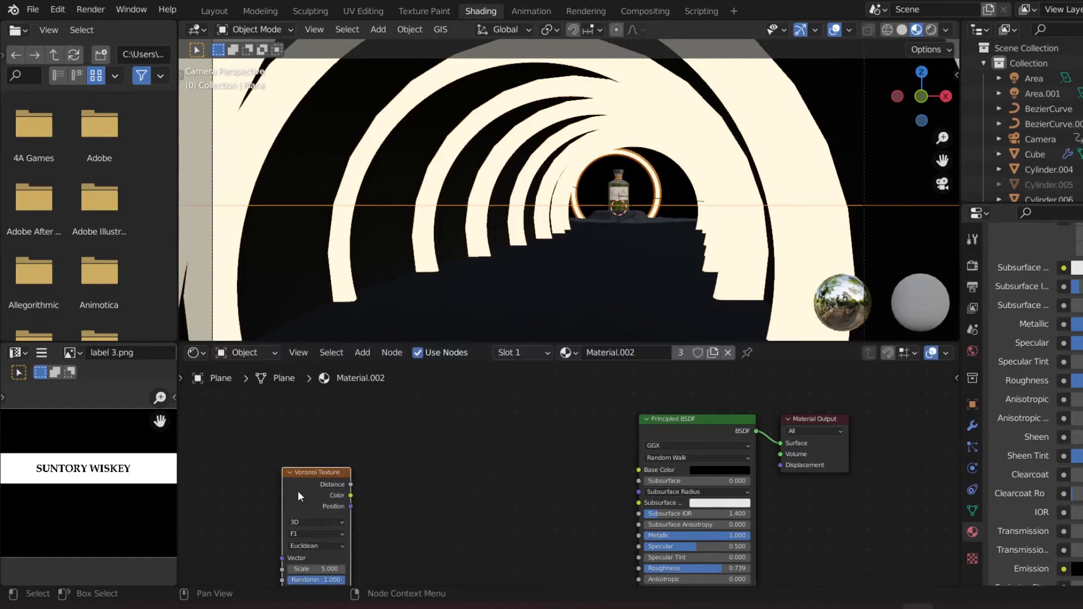
pyautogui.click(299, 438)
# - Set the Voronoi Texture's distance metric to Minkowski and move the node farther from the shader
pyautogui.click(334, 516)
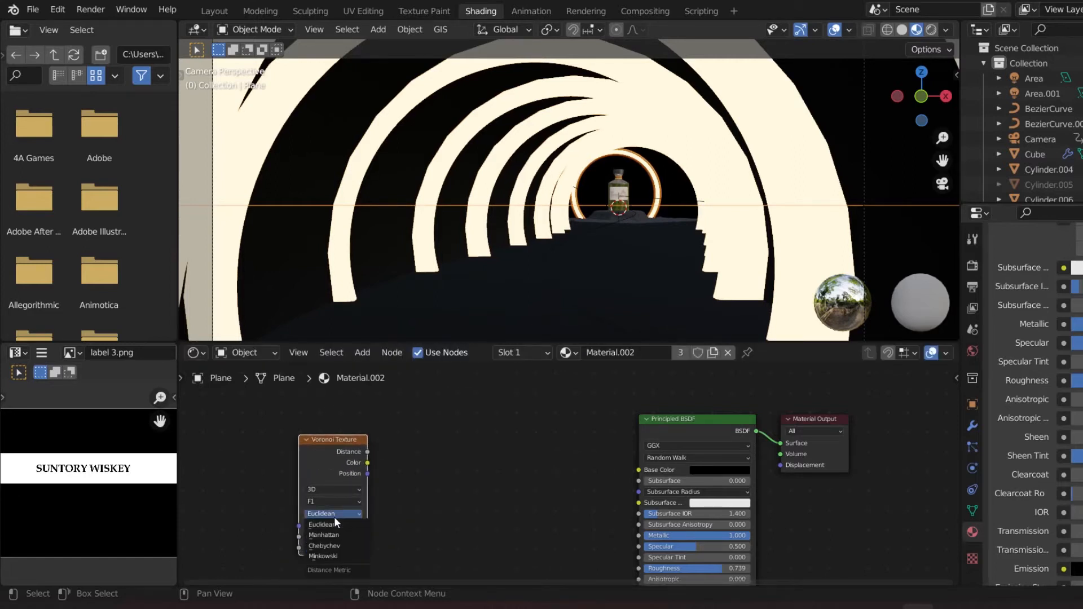
pyautogui.click(332, 555)
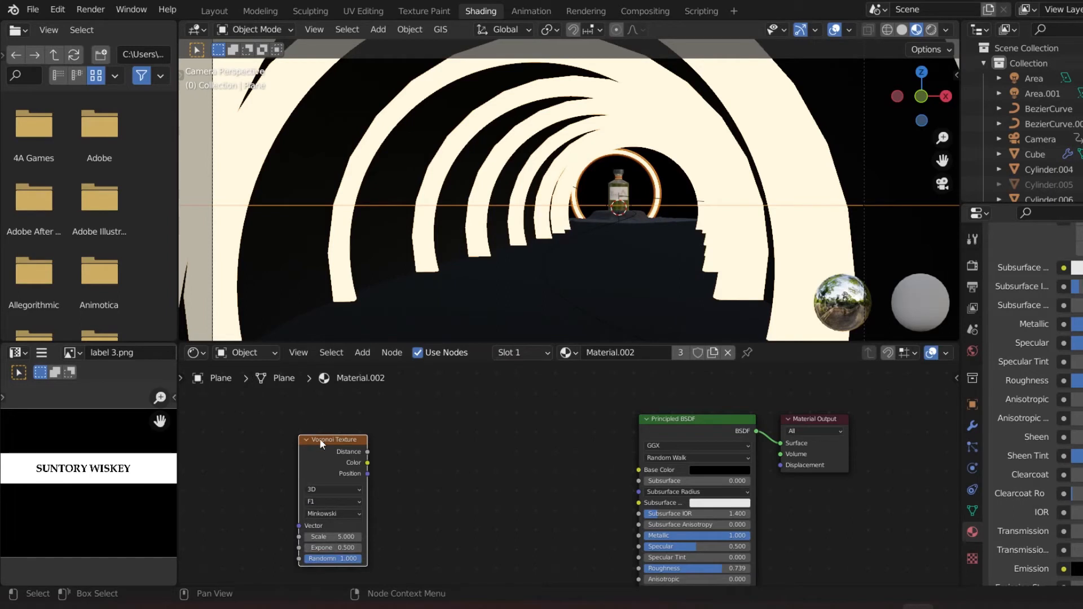
pyautogui.moveTo(955, 464); pyautogui.dragTo(945, 525)
pyautogui.moveTo(354, 392); pyautogui.dragTo(283, 469)
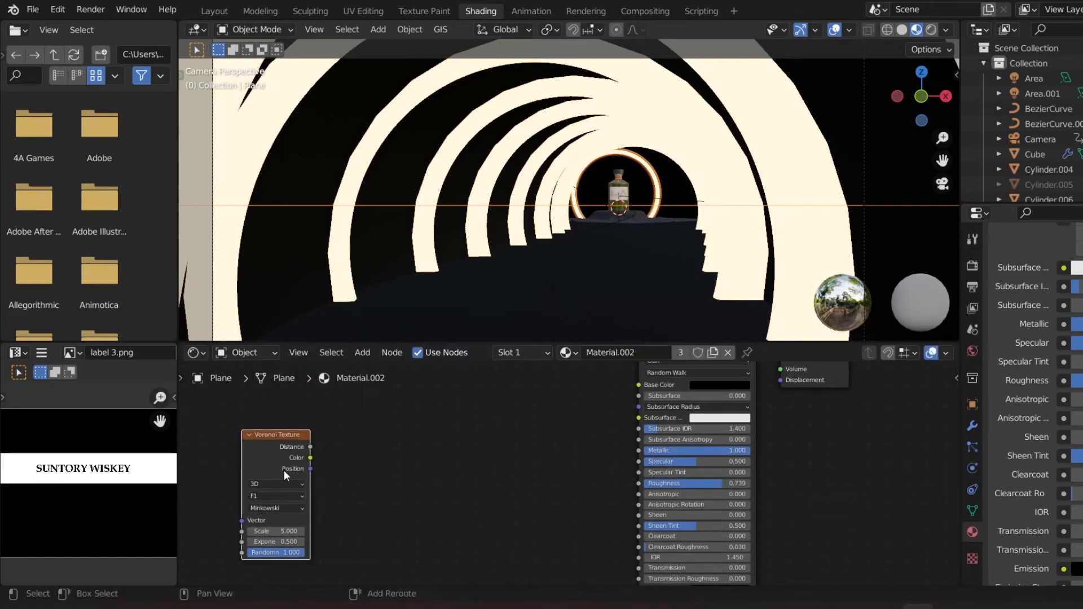
# - Add a Bump node between the Voronoi Texture and the Principled BSDF
pyautogui.hotkey('shift', 'a')
pyautogui.click(201, 410)
pyautogui.write('bum')
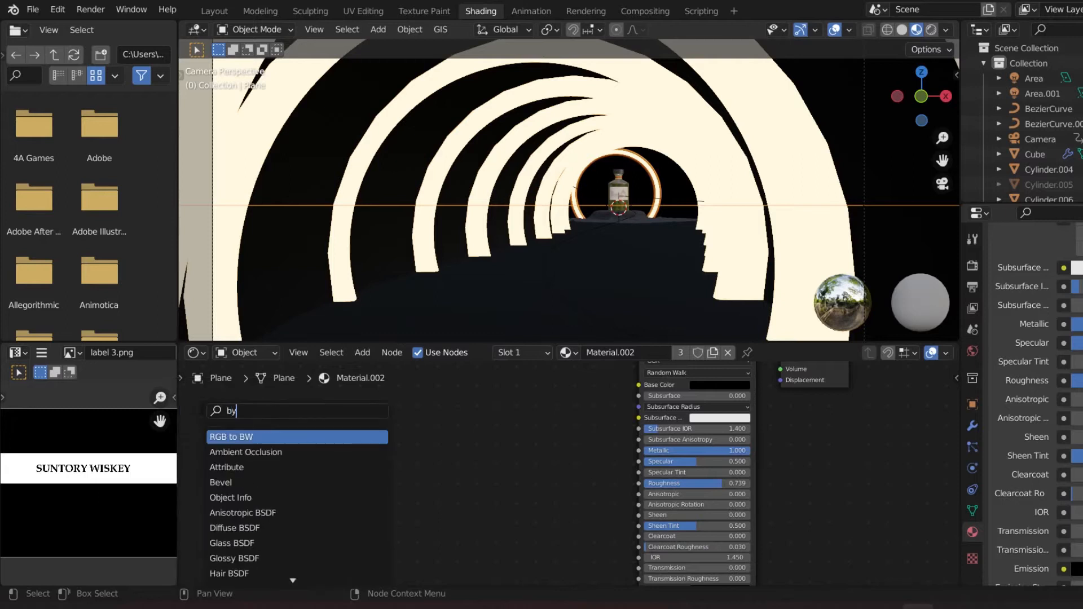
pyautogui.write('p')
pyautogui.press('Return')
pyautogui.click(365, 424)
# - Connect the Voronoi Color output to the Bump Height, and the Bump Normal output to the Principled BSDF's Normal
pyautogui.moveTo(309, 457); pyautogui.dragTo(365, 490)
pyautogui.moveTo(409, 438); pyautogui.dragTo(566, 559)
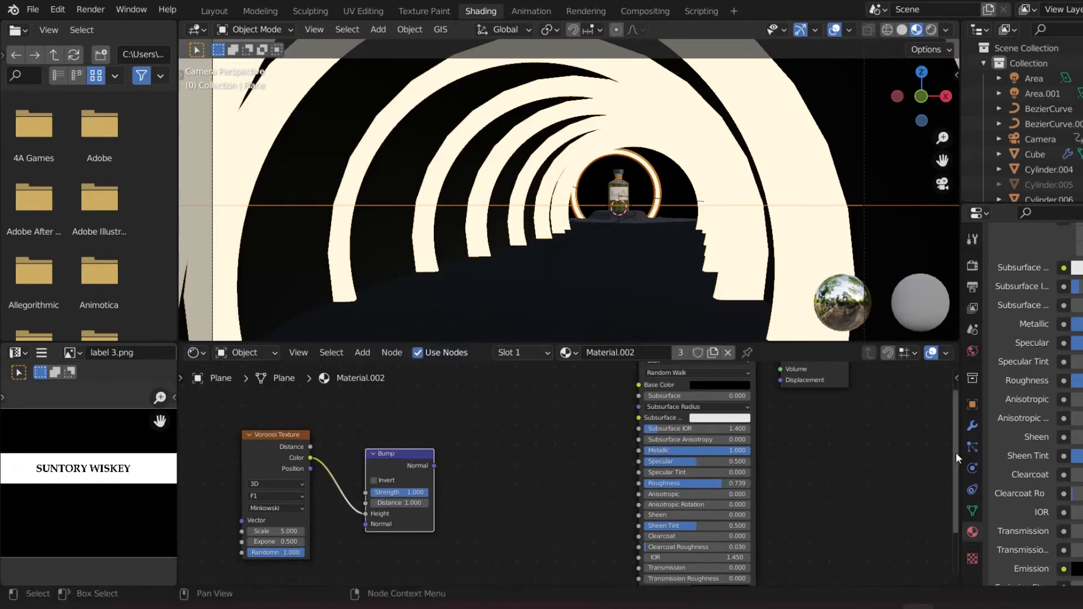
pyautogui.moveTo(956, 453); pyautogui.dragTo(951, 483)
pyautogui.moveTo(434, 424); pyautogui.dragTo(639, 449)
pyautogui.moveTo(957, 512); pyautogui.dragTo(970, 445)
# - Isolate the floor plane and lighten its base color to an HSV value of about 0.089
pyautogui.press('KP_Divide')
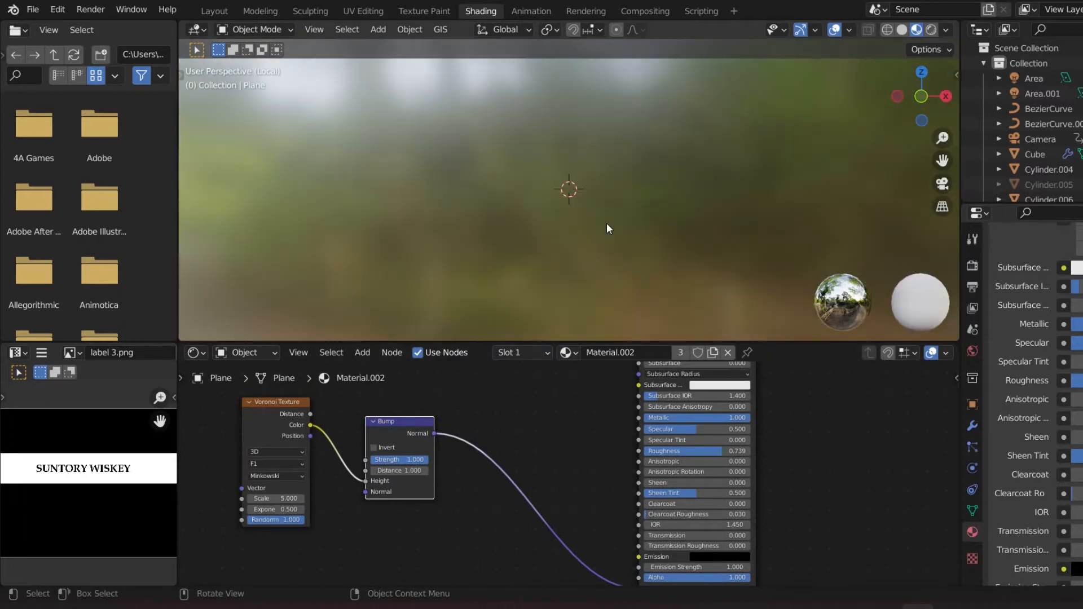
pyautogui.moveTo(899, 89); pyautogui.dragTo(899, 89)
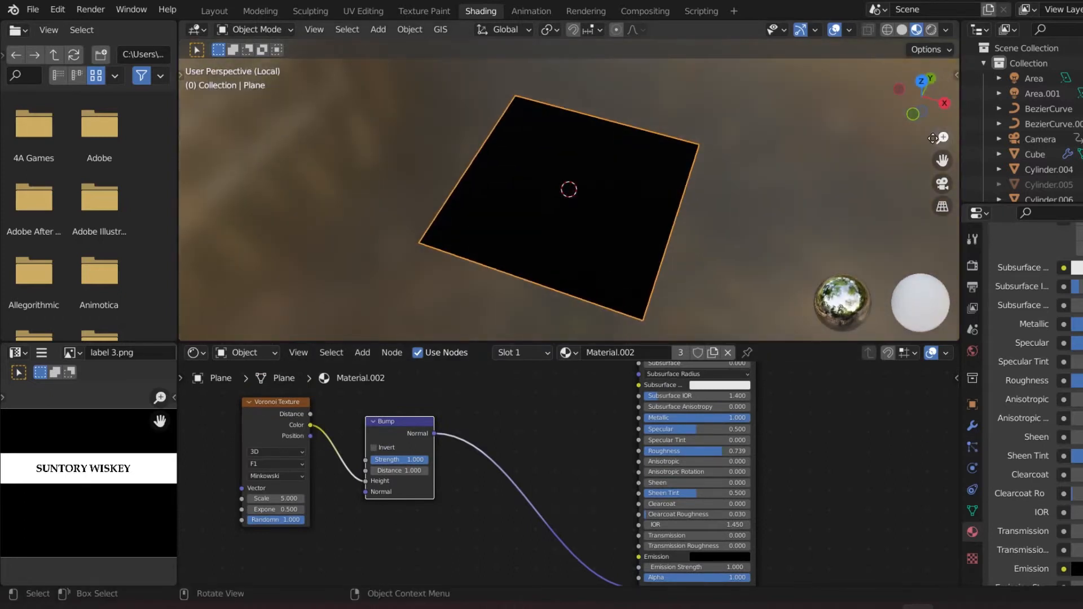
pyautogui.moveTo(942, 138); pyautogui.dragTo(940, 114)
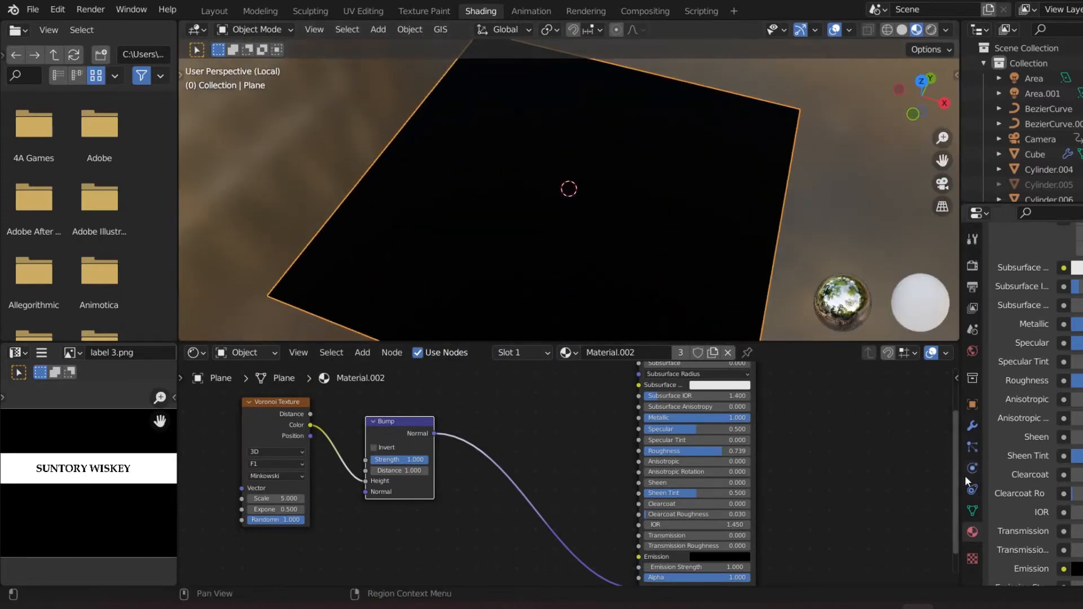
pyautogui.moveTo(954, 471); pyautogui.dragTo(952, 402)
pyautogui.click(722, 454)
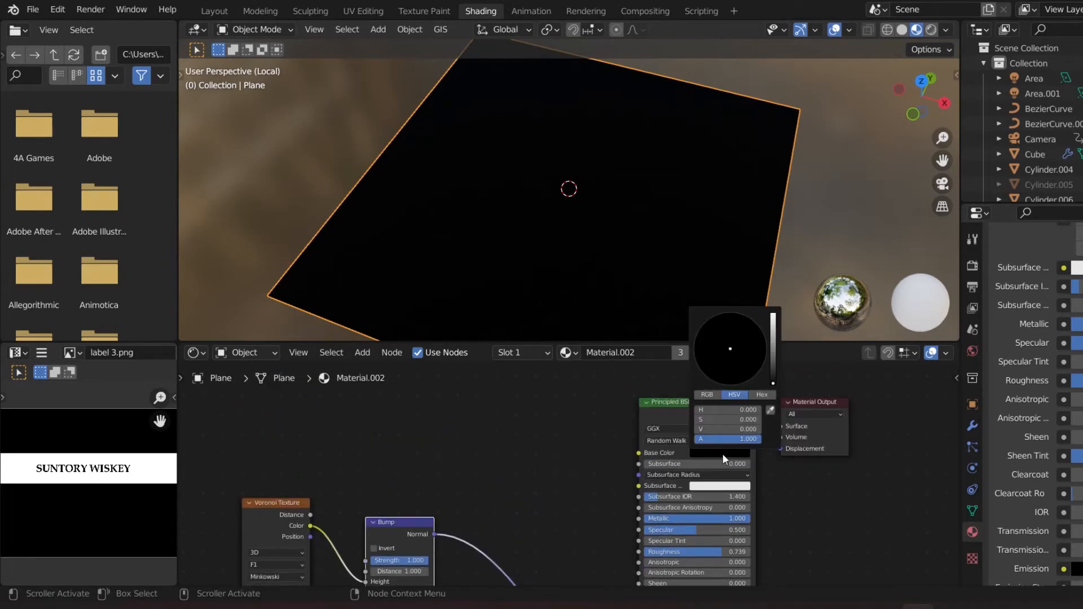
pyautogui.moveTo(770, 366); pyautogui.dragTo(773, 364)
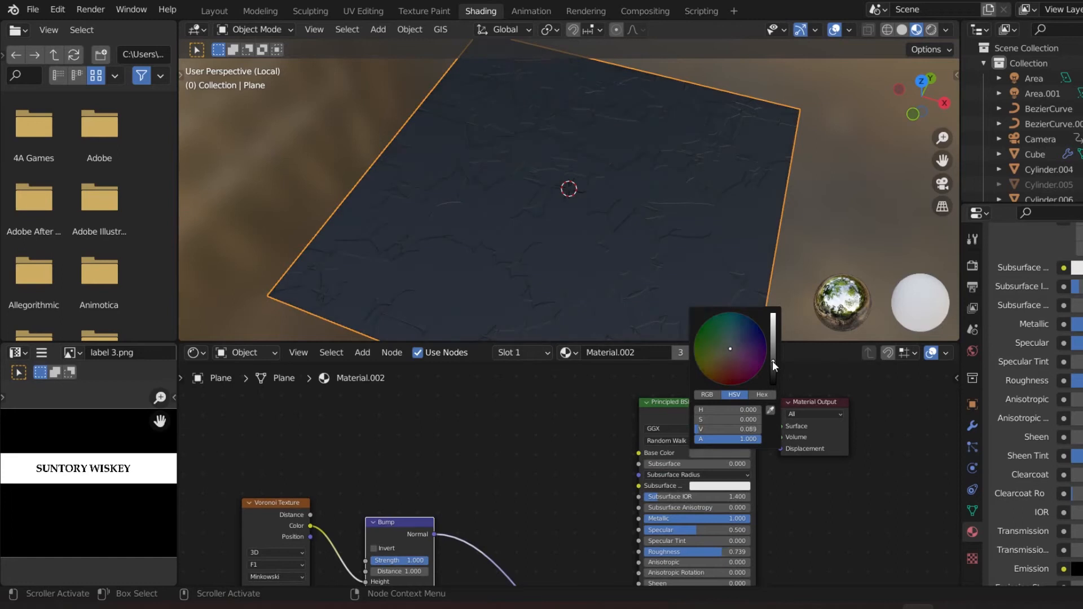
# - Change the Voronoi Texture's distance metric to Chebychev and set its scale to 15.6
pyautogui.moveTo(956, 462); pyautogui.dragTo(936, 516)
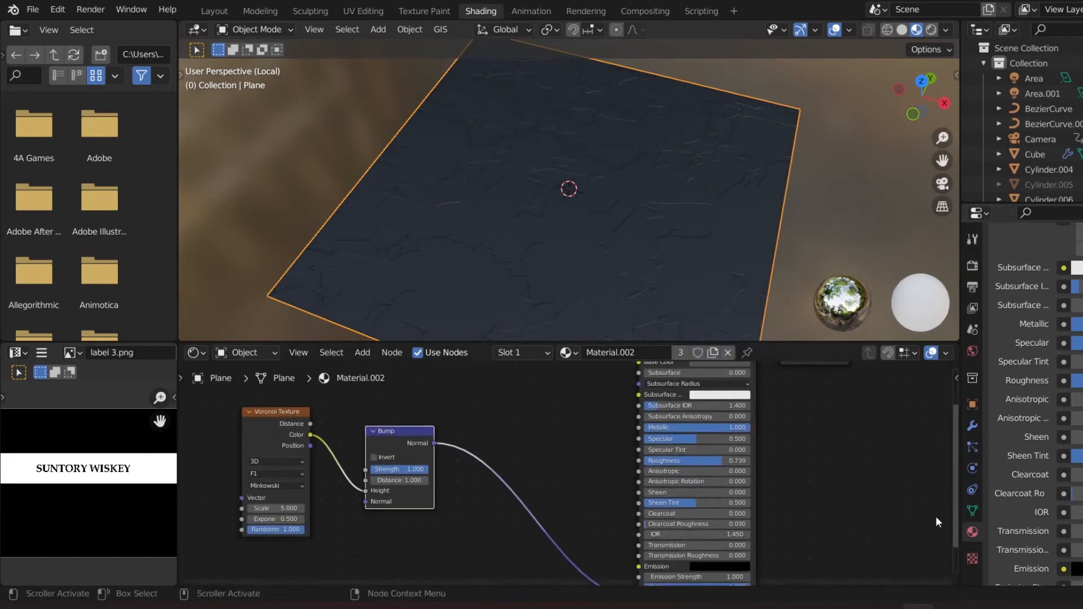
pyautogui.click(266, 482)
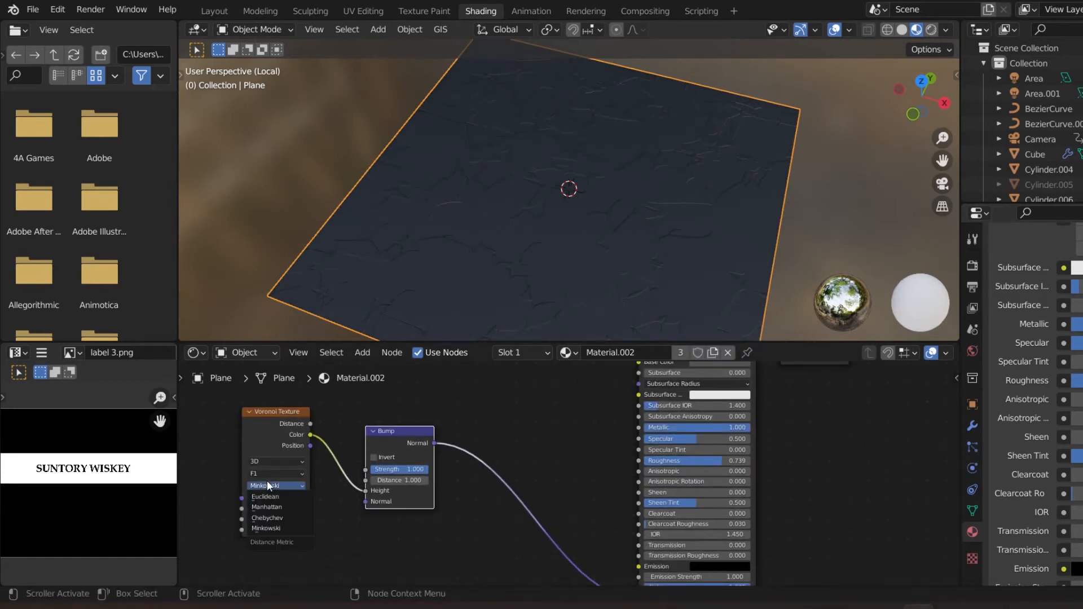
pyautogui.click(262, 518)
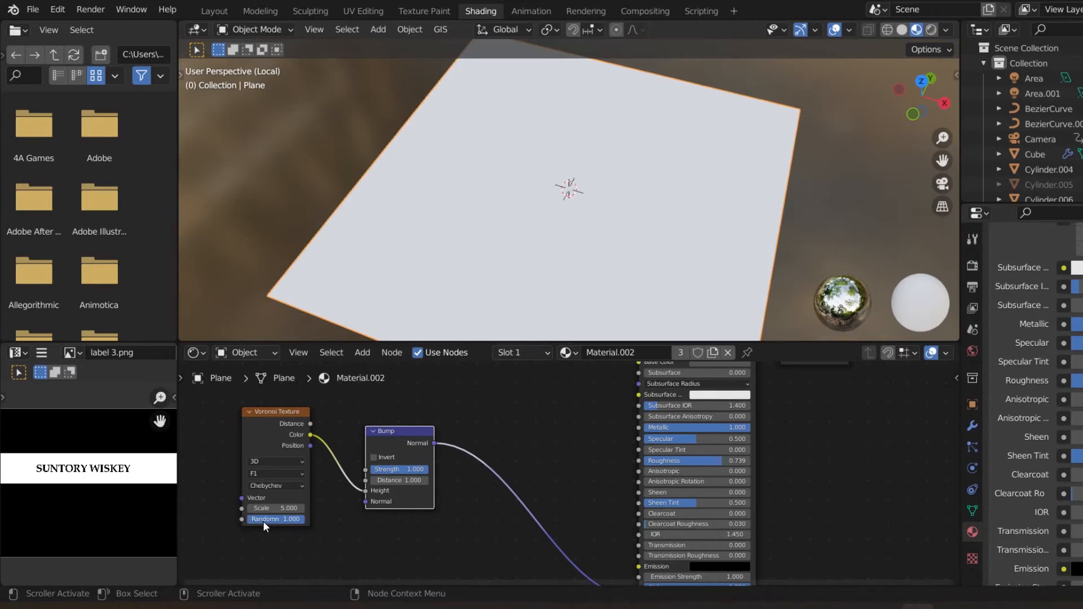
pyautogui.moveTo(265, 508); pyautogui.dragTo(316, 508)
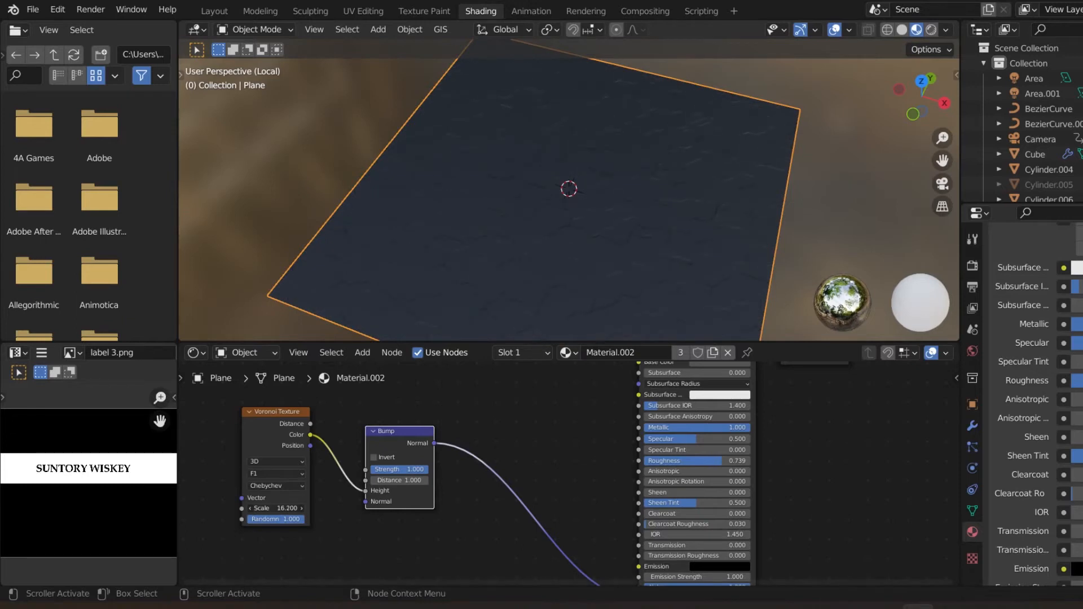
pyautogui.moveTo(282, 508); pyautogui.dragTo(277, 508)
# - Restore the full scene in camera view with rendered shading and select a glowing ring in the tube
pyautogui.press('KP_0')
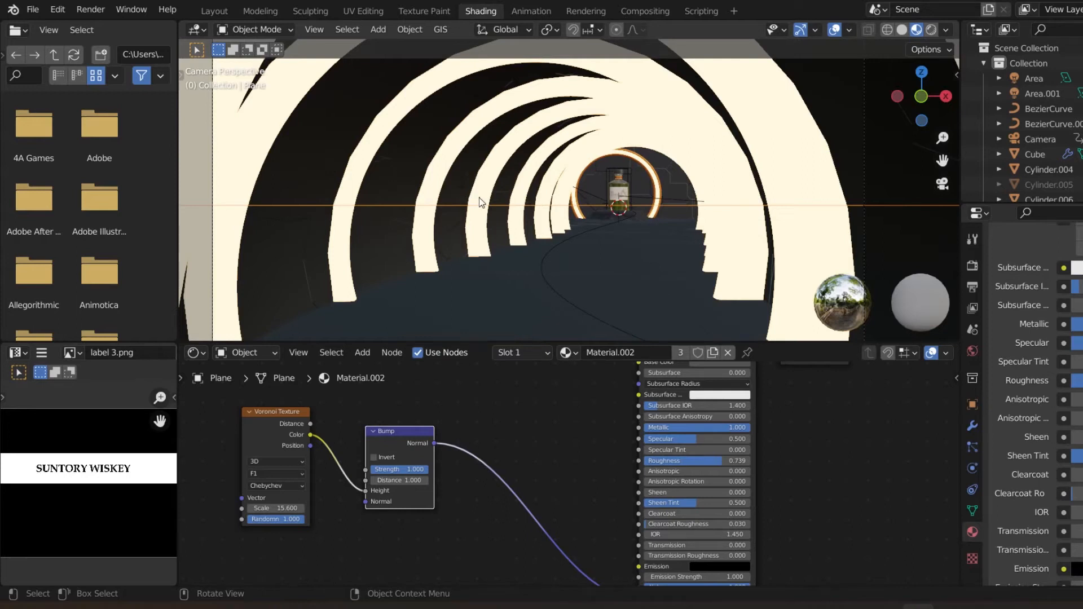
pyautogui.click(932, 29)
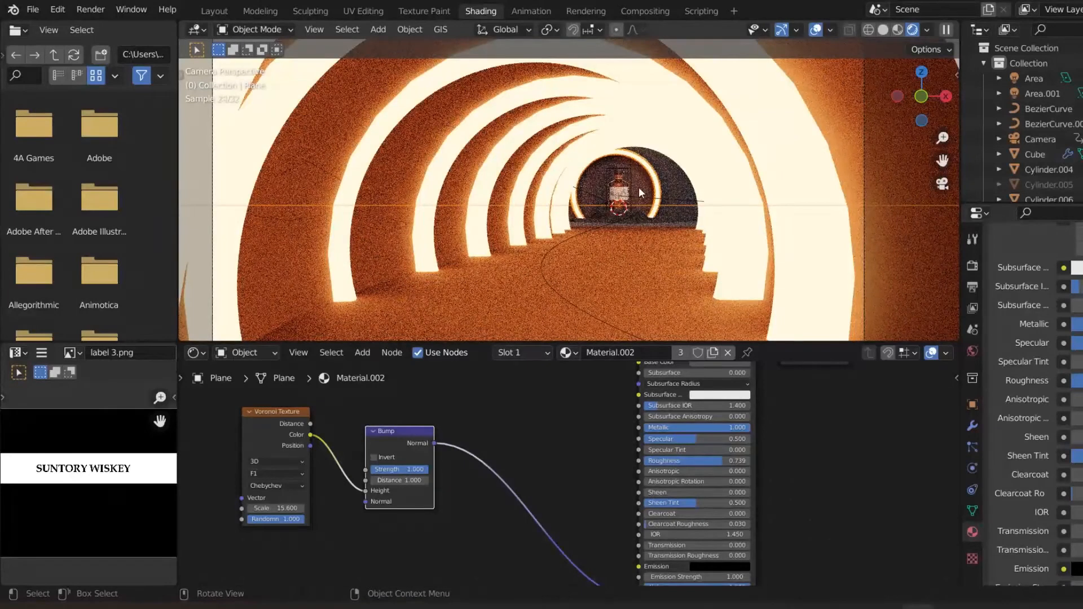
pyautogui.click(728, 268)
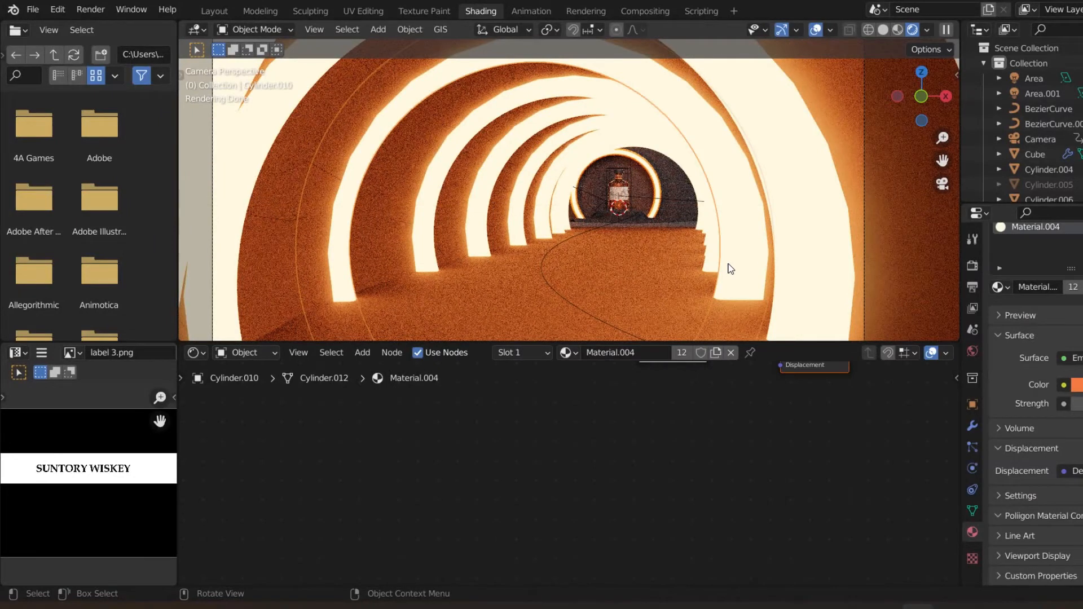
# - Give the glowing ring behind the bottle its own single-user copy of Material.004
pyautogui.moveTo(908, 108); pyautogui.dragTo(925, 174)
pyautogui.moveTo(945, 136); pyautogui.dragTo(943, 73)
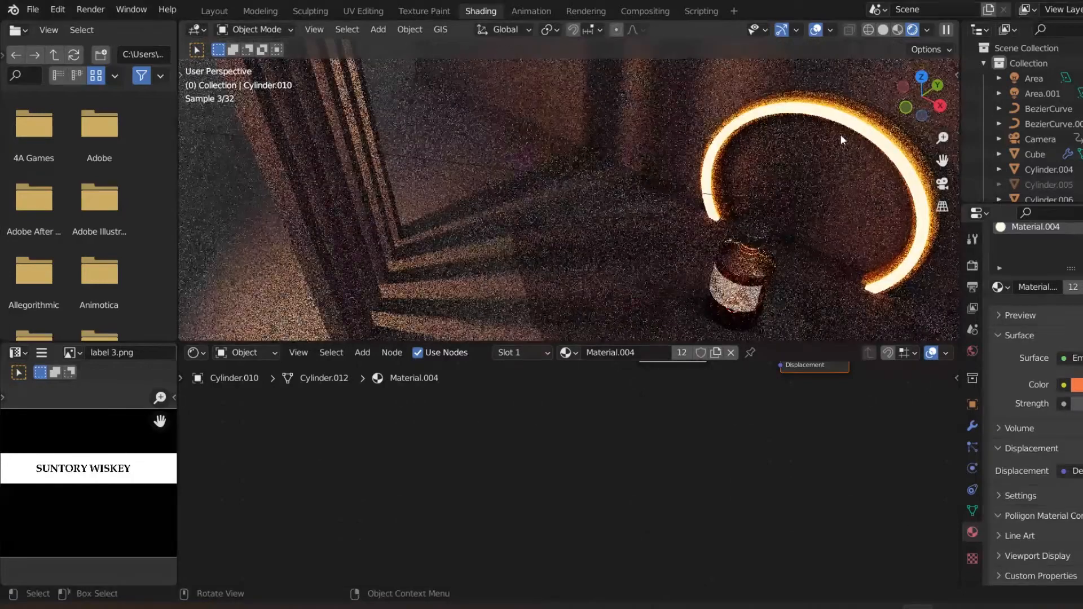
pyautogui.click(718, 134)
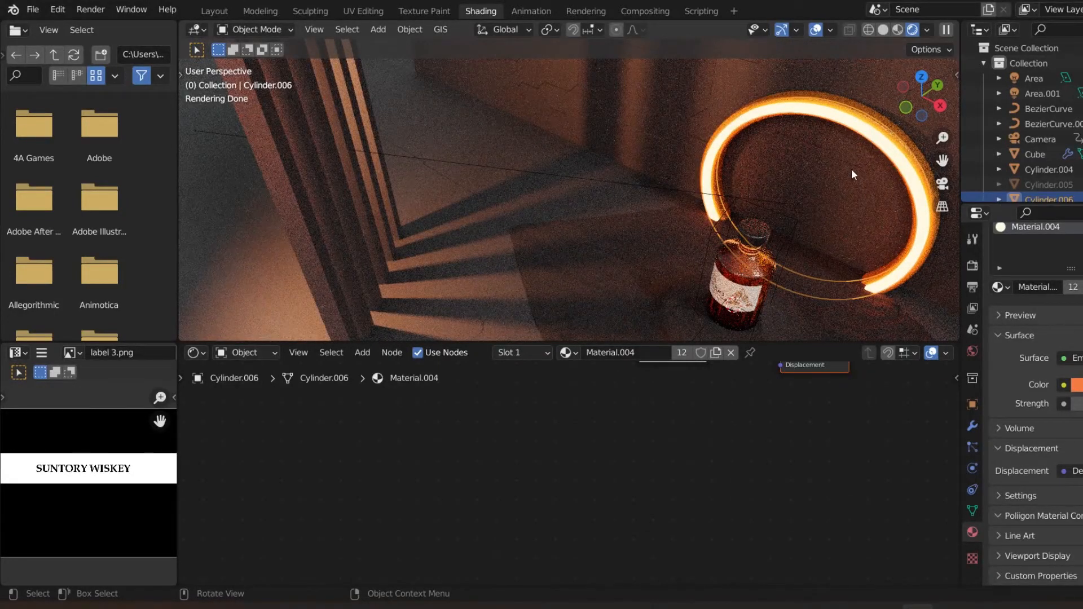
pyautogui.moveTo(942, 138)
pyautogui.mouseDown()
pyautogui.moveTo(942, 214)
pyautogui.moveTo(942, 147)
pyautogui.mouseUp()
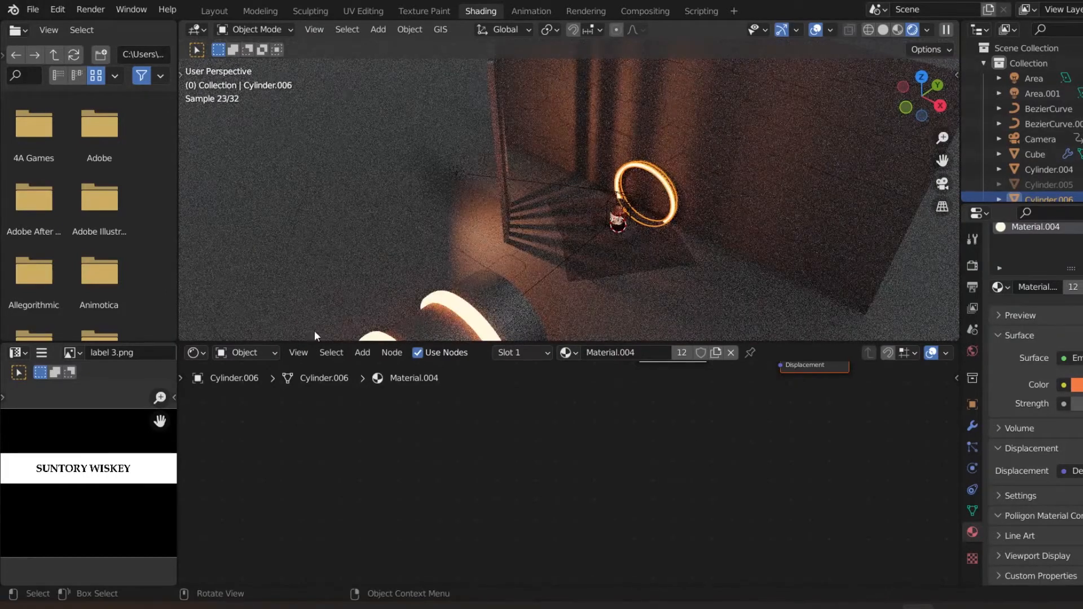
pyautogui.click(449, 302)
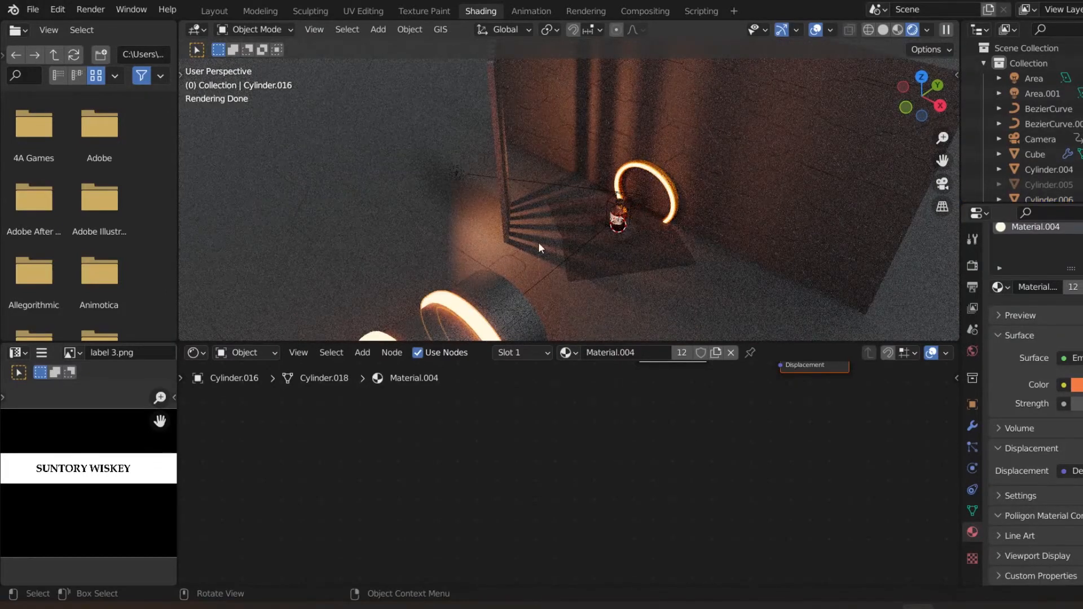
pyautogui.click(618, 189)
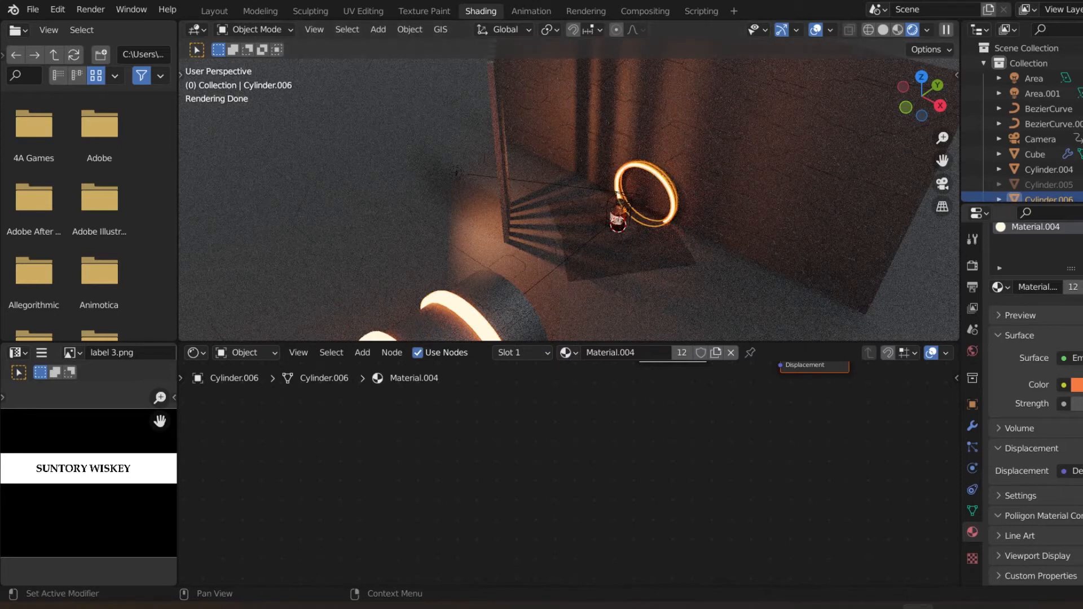
pyautogui.click(682, 352)
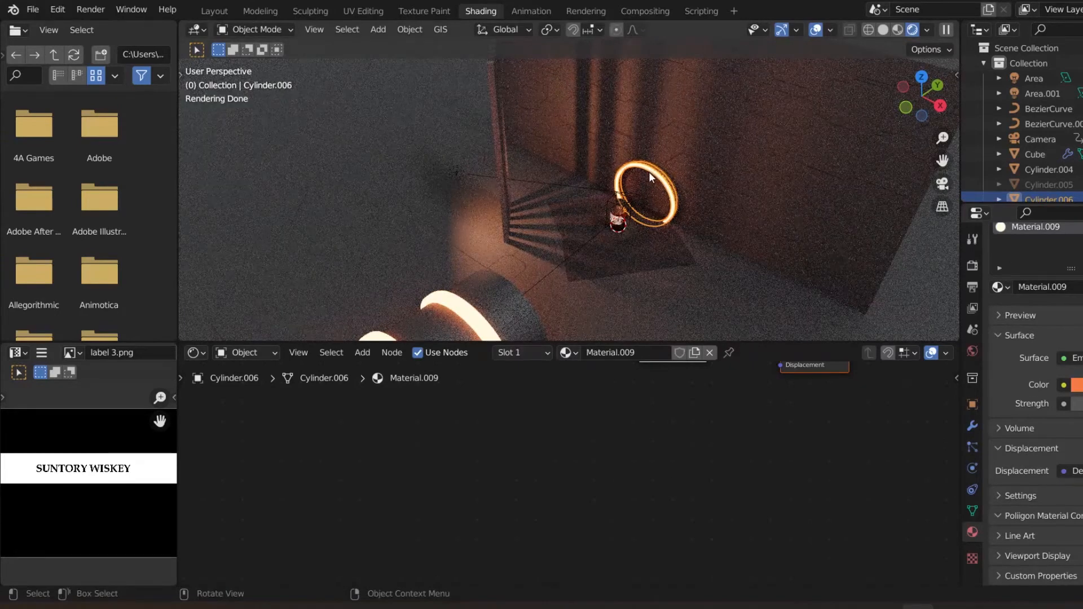
# - Compare the materials of the tube's end ring and the ring behind the bottle, leaving the tube ring selected
pyautogui.click(476, 318)
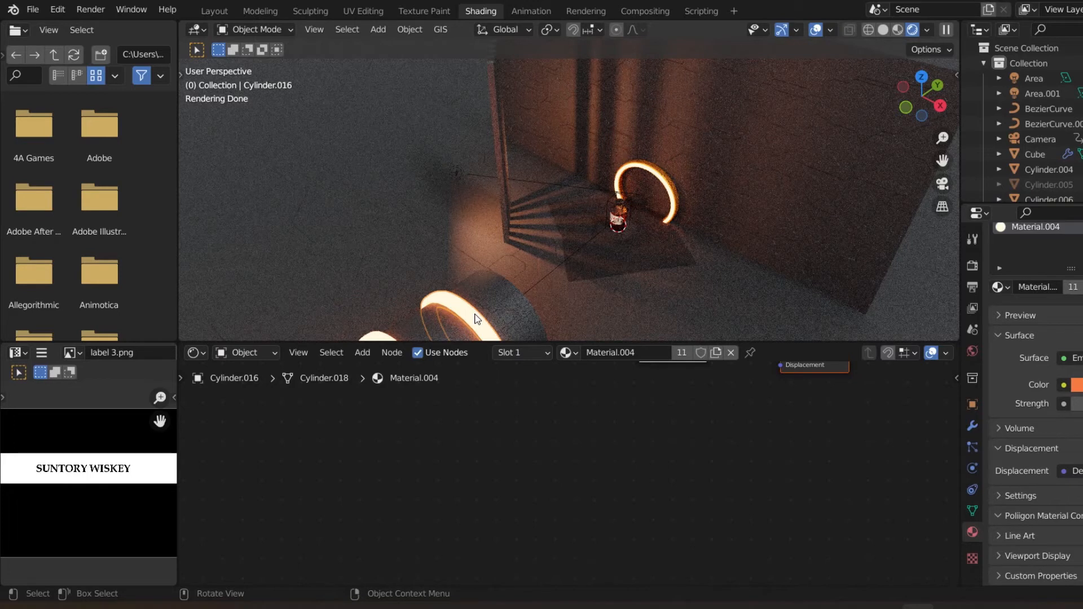
pyautogui.click(665, 188)
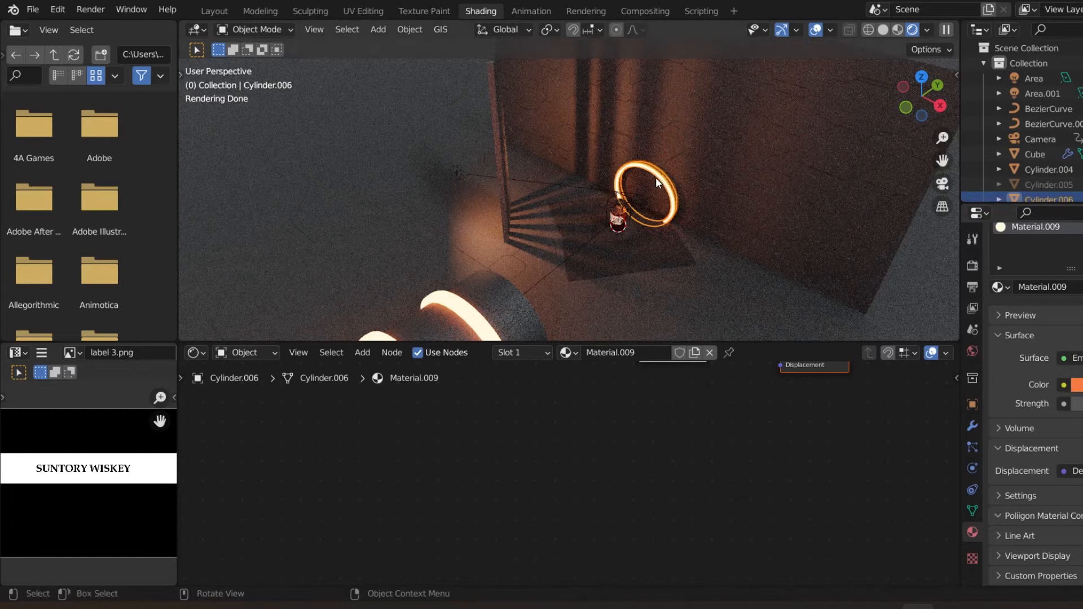
pyautogui.click(465, 317)
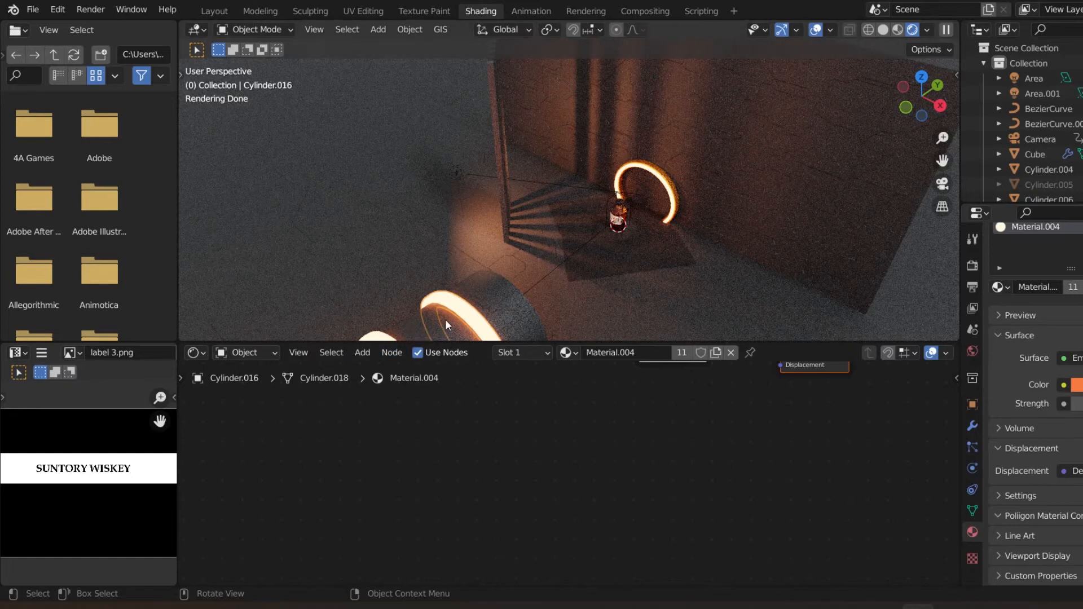
# - Set the emission strength of the tube rings' Material.004 to 5, judging the glow through the camera view
pyautogui.click(670, 212)
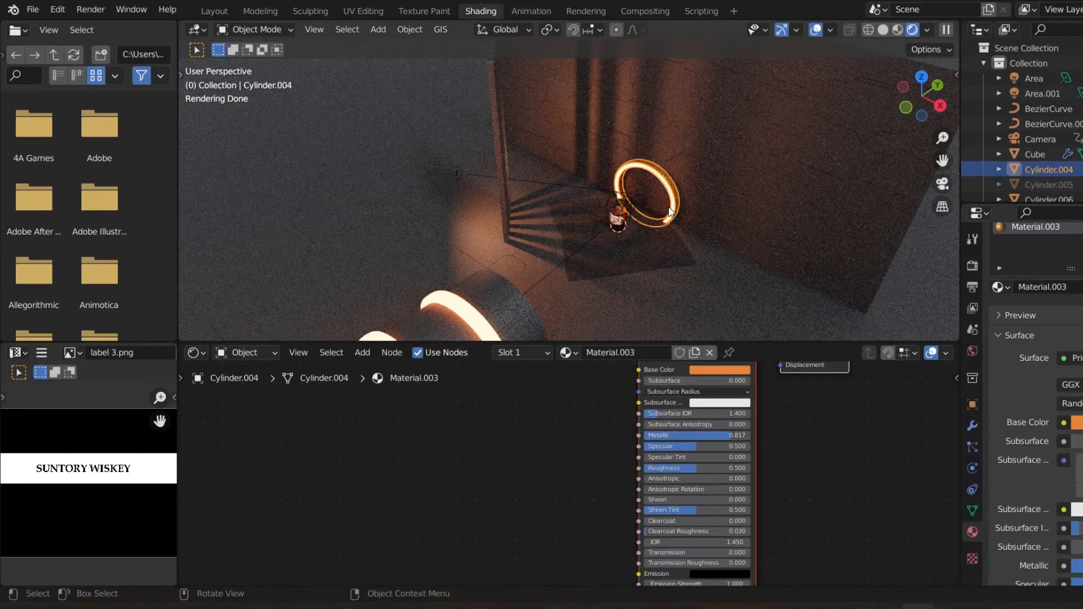
pyautogui.click(477, 311)
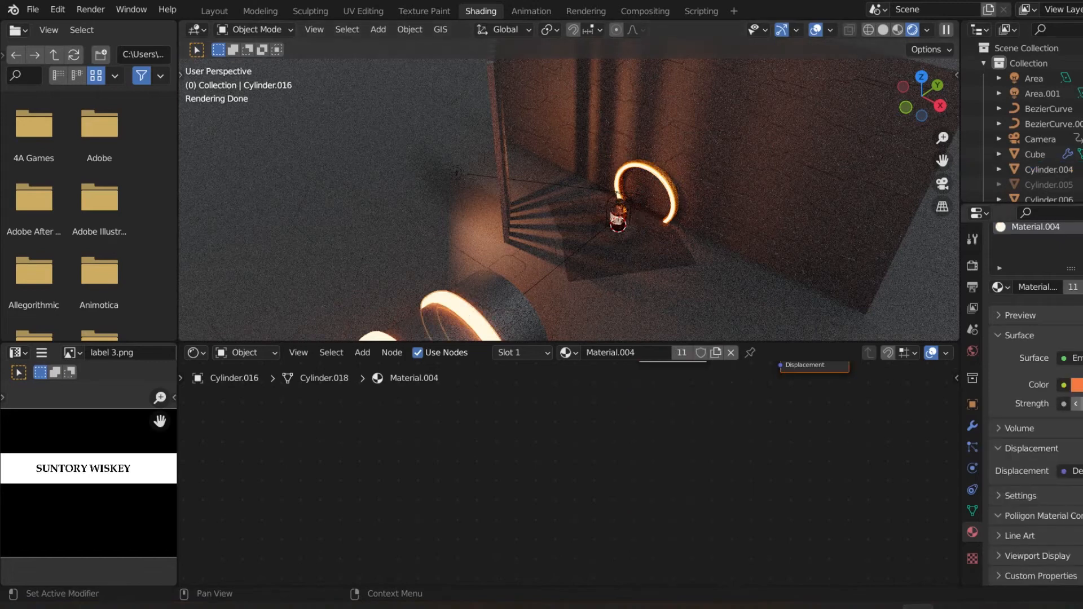
pyautogui.press('KP_0')
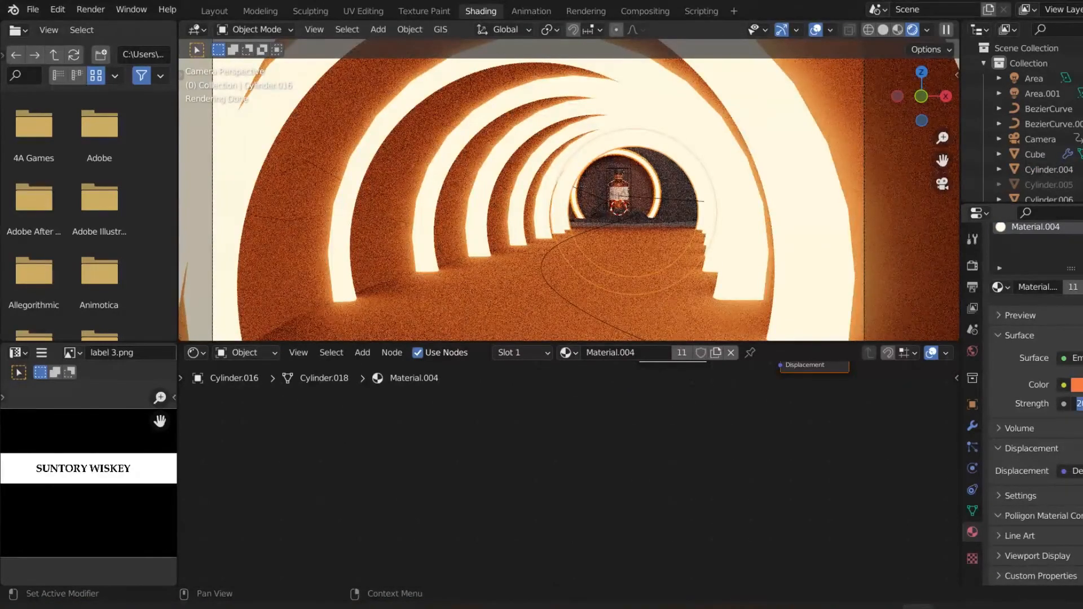
pyautogui.write('5')
pyautogui.press('Return')
pyautogui.click(1080, 404)
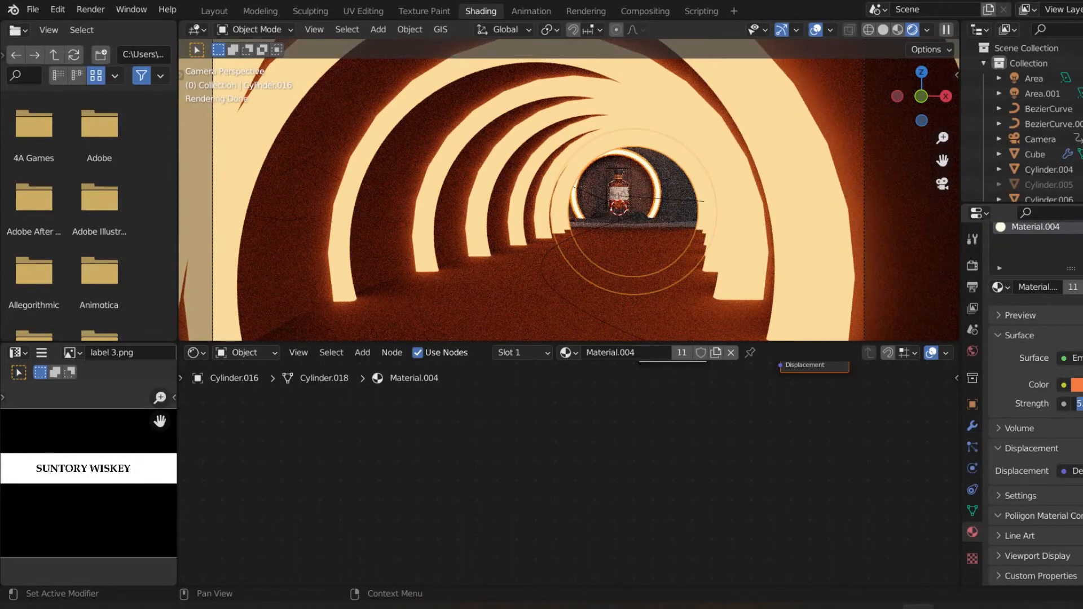
pyautogui.write('1')
pyautogui.press('Return')
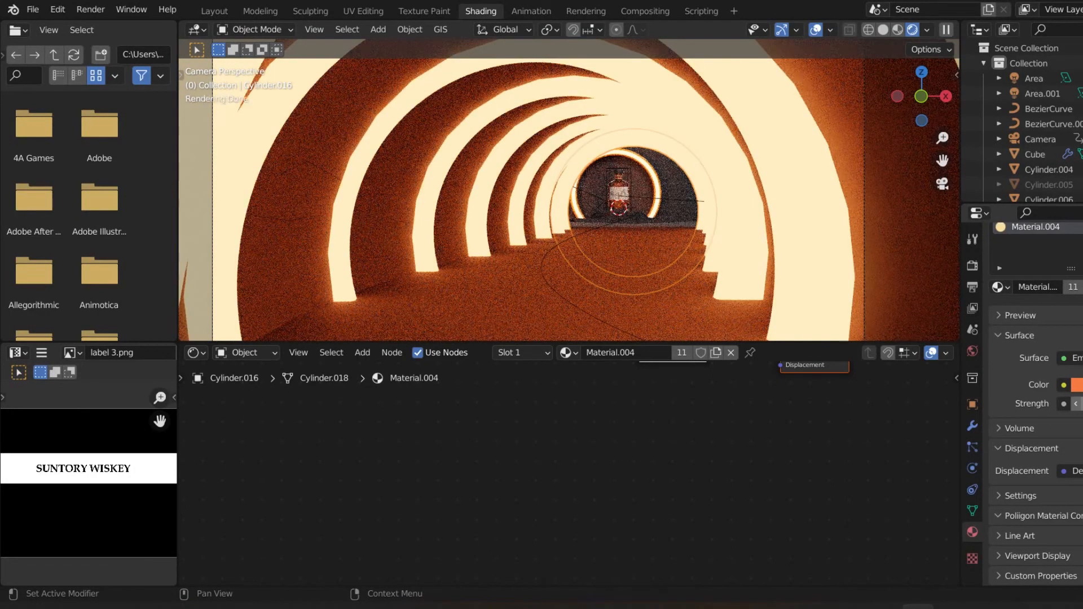
pyautogui.click(1080, 404)
pyautogui.write('5')
pyautogui.press('Return')
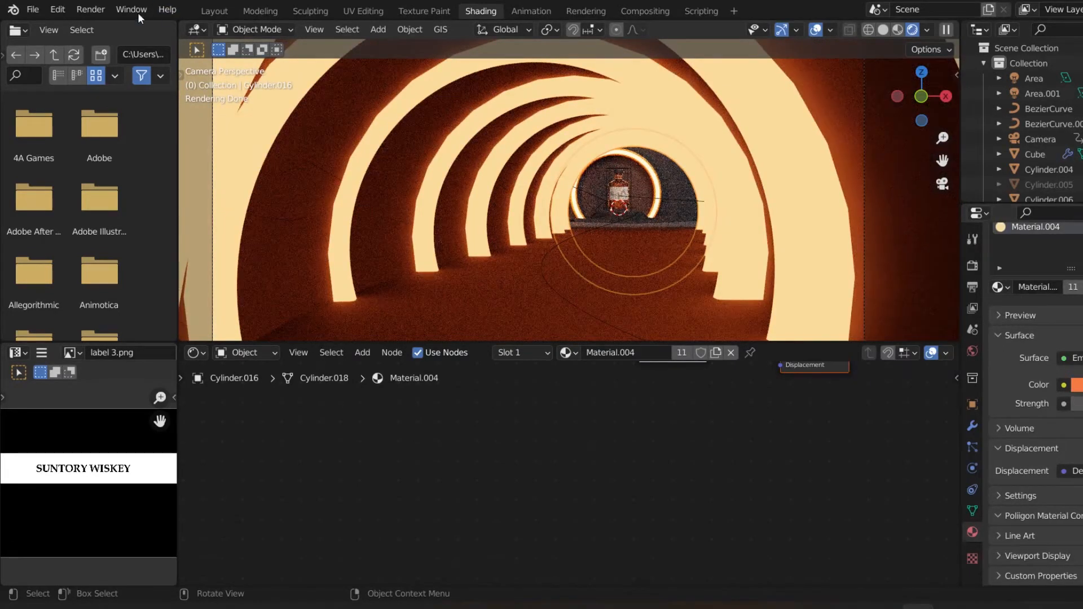
# - Render the current frame to check the ring lighting and close the render result
pyautogui.click(91, 9)
pyautogui.click(96, 27)
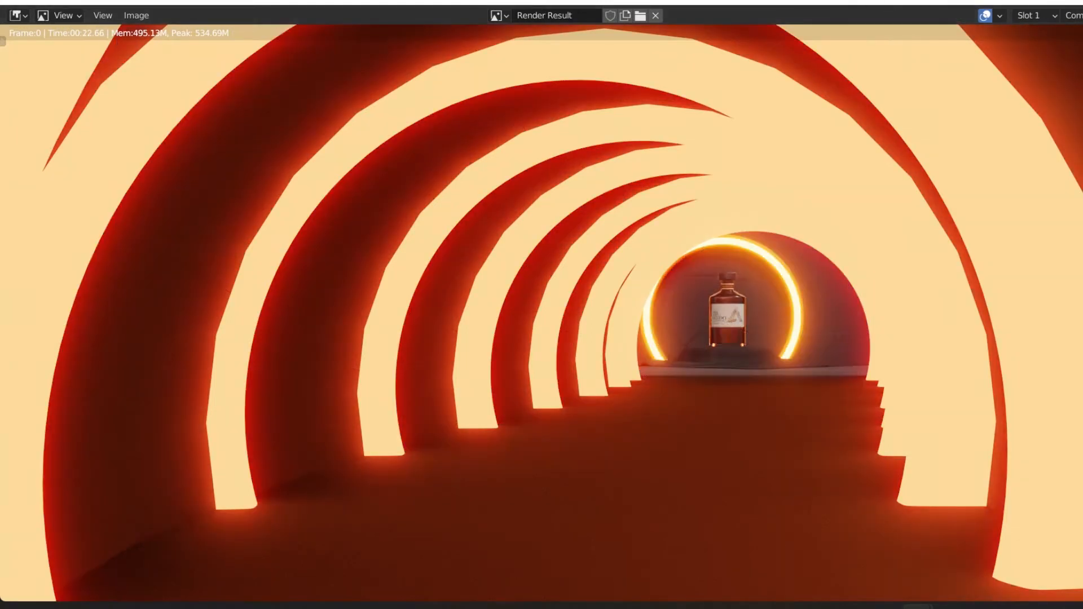
pyautogui.press('Escape')
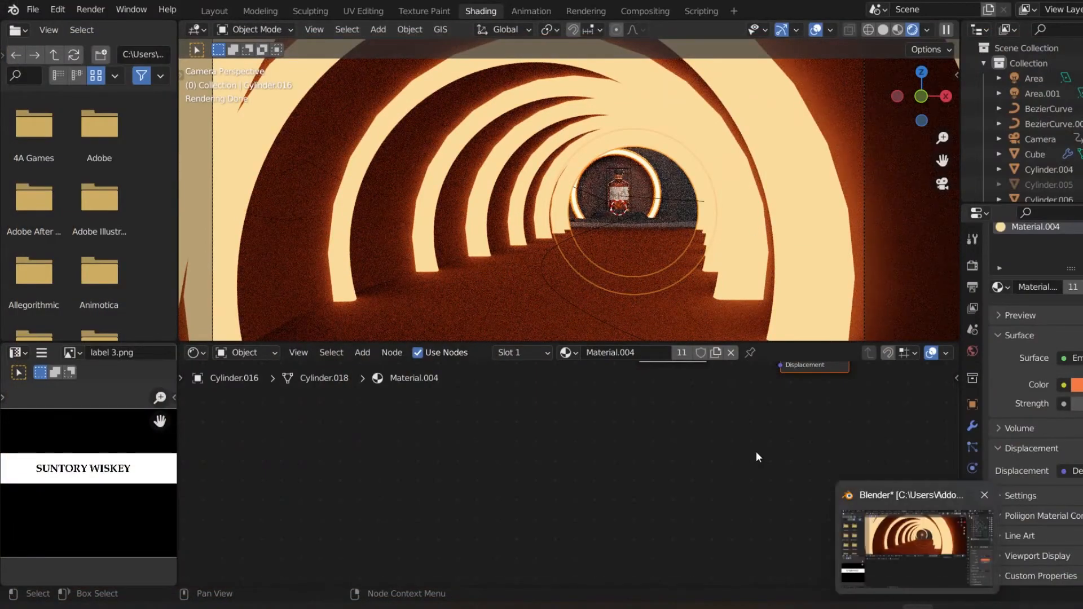
# - Delete the unconnected Principled BSDF node from the tube rings' Material.004
pyautogui.moveTo(954, 545); pyautogui.dragTo(952, 524)
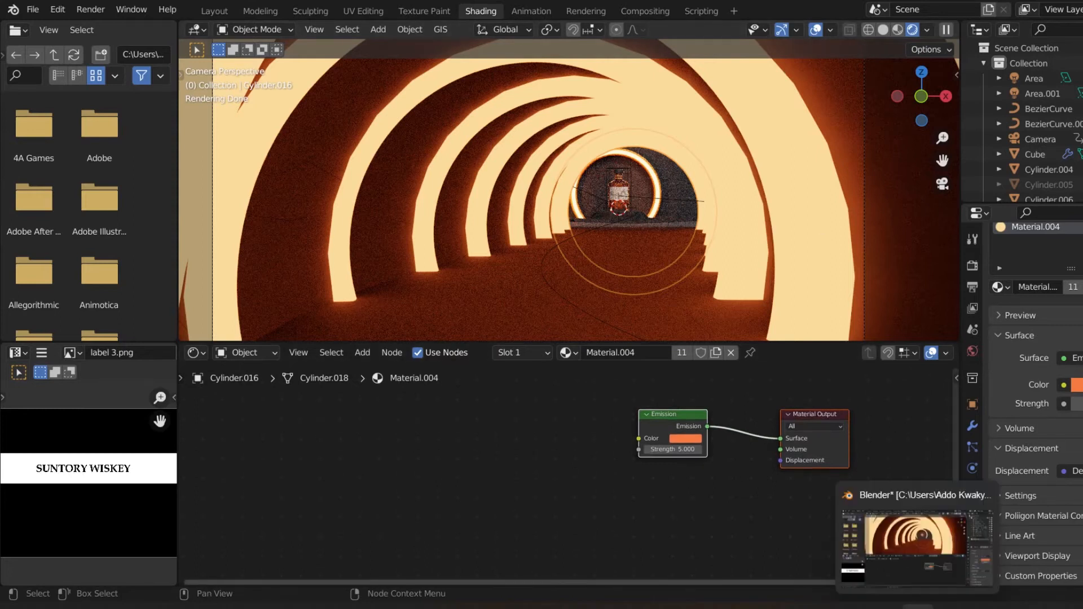
pyautogui.click(917, 608)
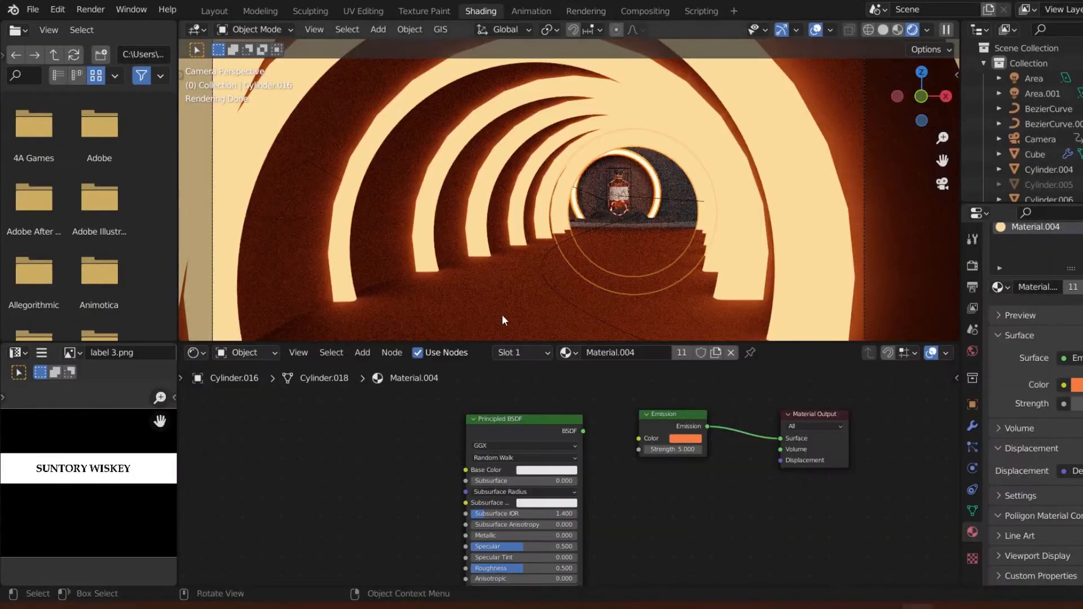
pyautogui.click(537, 430)
pyautogui.press('x')
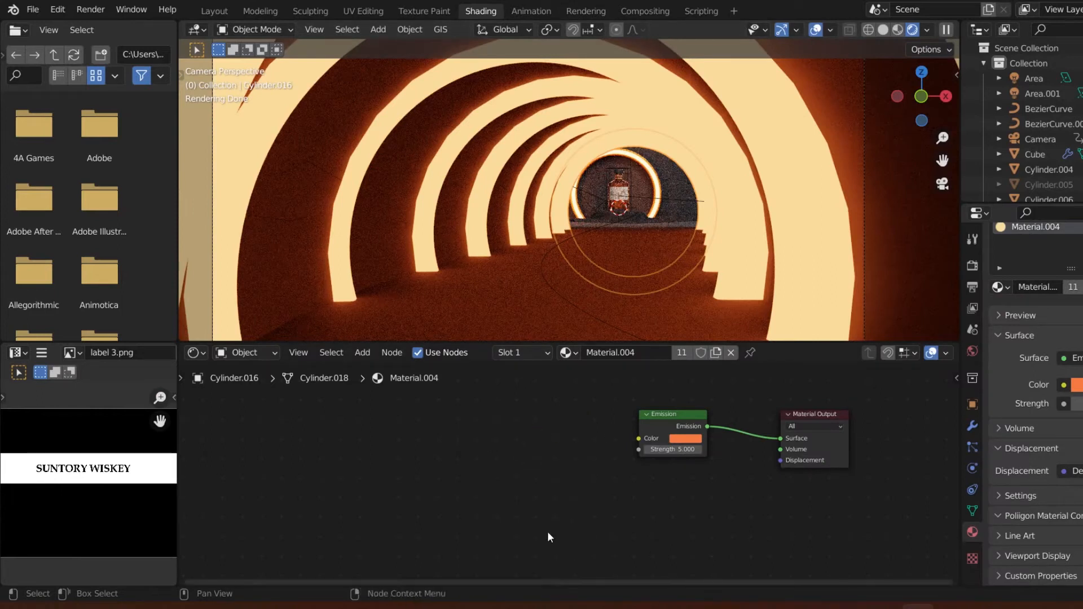
# - Disconnect the Emission node from the Material Output surface and move it aside to free space
pyautogui.moveTo(537, 581); pyautogui.dragTo(605, 580)
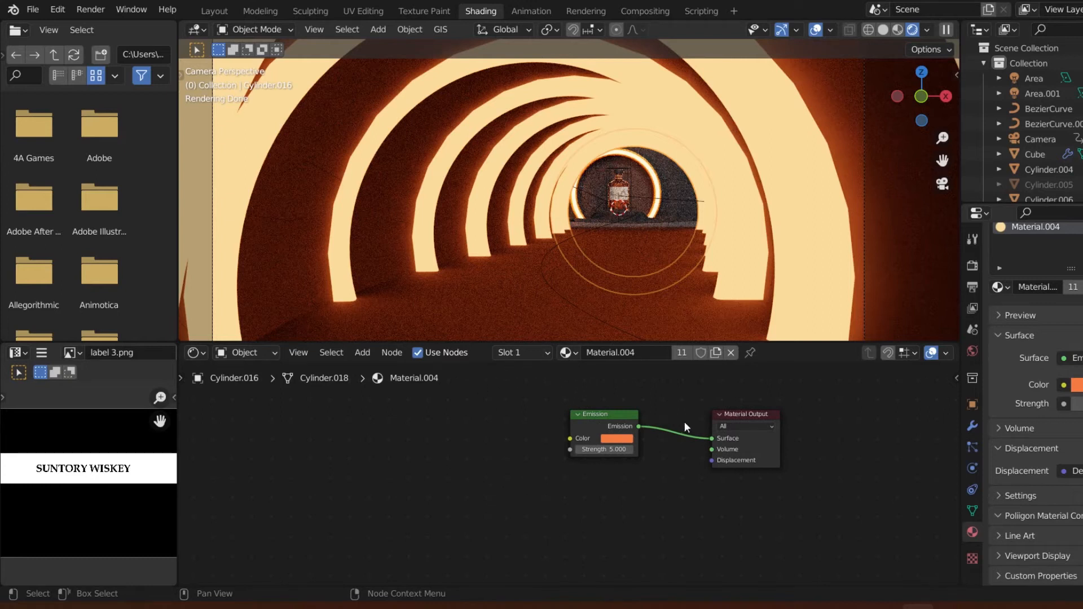
pyautogui.moveTo(713, 439); pyautogui.dragTo(703, 438)
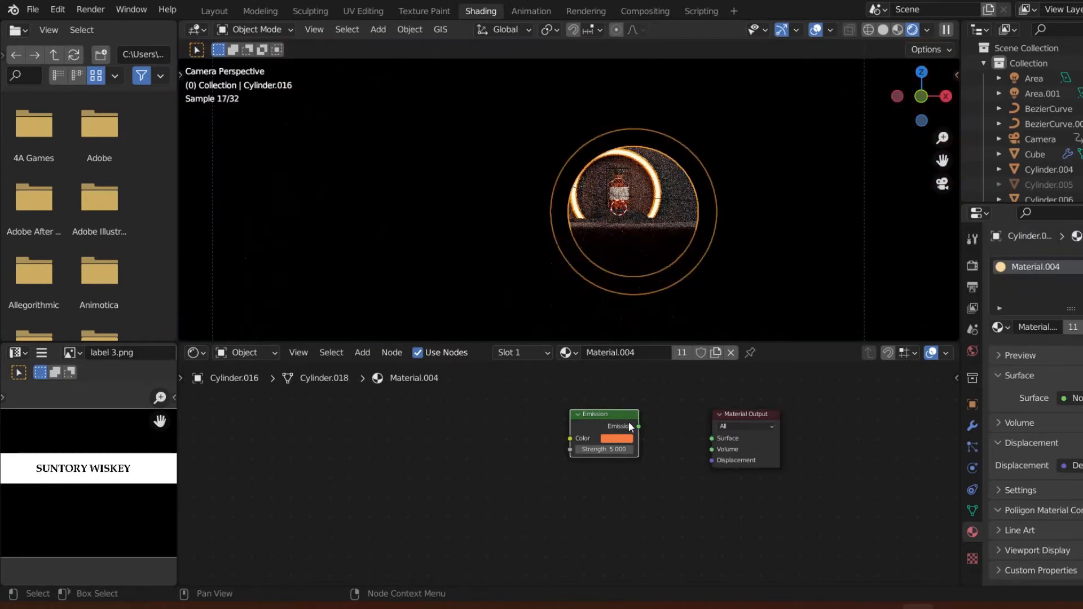
pyautogui.moveTo(629, 421); pyautogui.dragTo(456, 422)
# - Add a Principled BSDF node between the Emission and Material Output nodes
pyautogui.hotkey('shift', 'a')
pyautogui.click(558, 412)
pyautogui.write('prin')
pyautogui.press('Return')
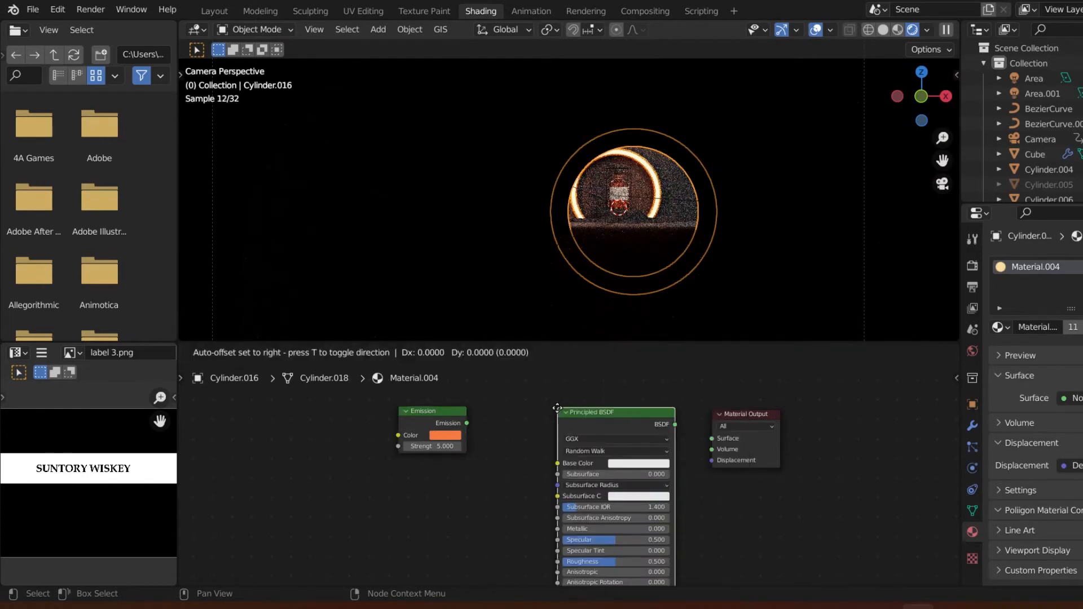
pyautogui.click(559, 413)
# - Add a Layer Weight node below the Emission node
pyautogui.hotkey('shift', 'a')
pyautogui.click(237, 407)
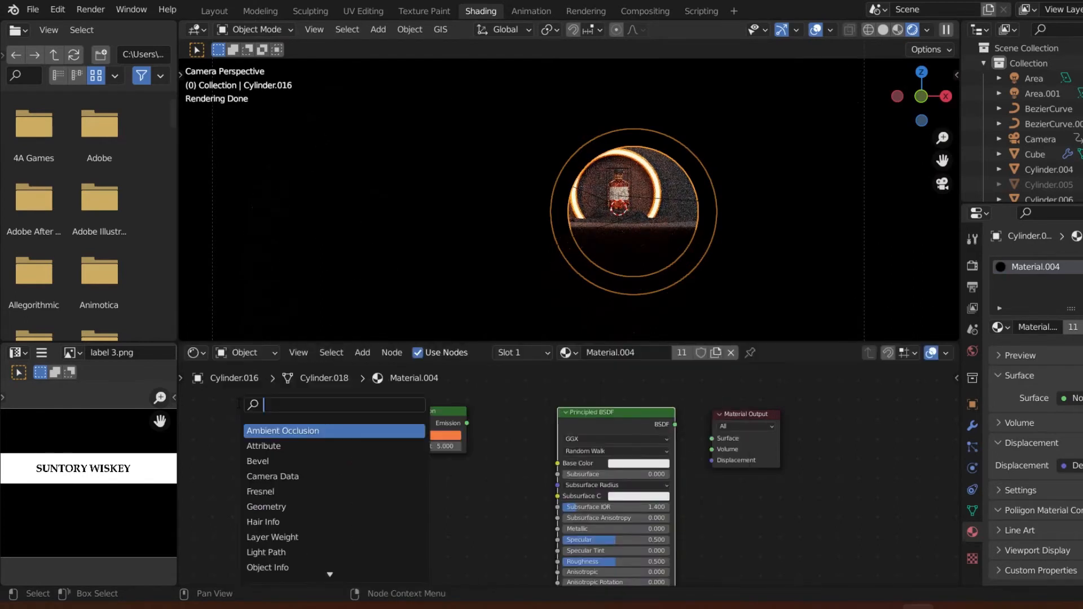
pyautogui.write('lay')
pyautogui.press('Return')
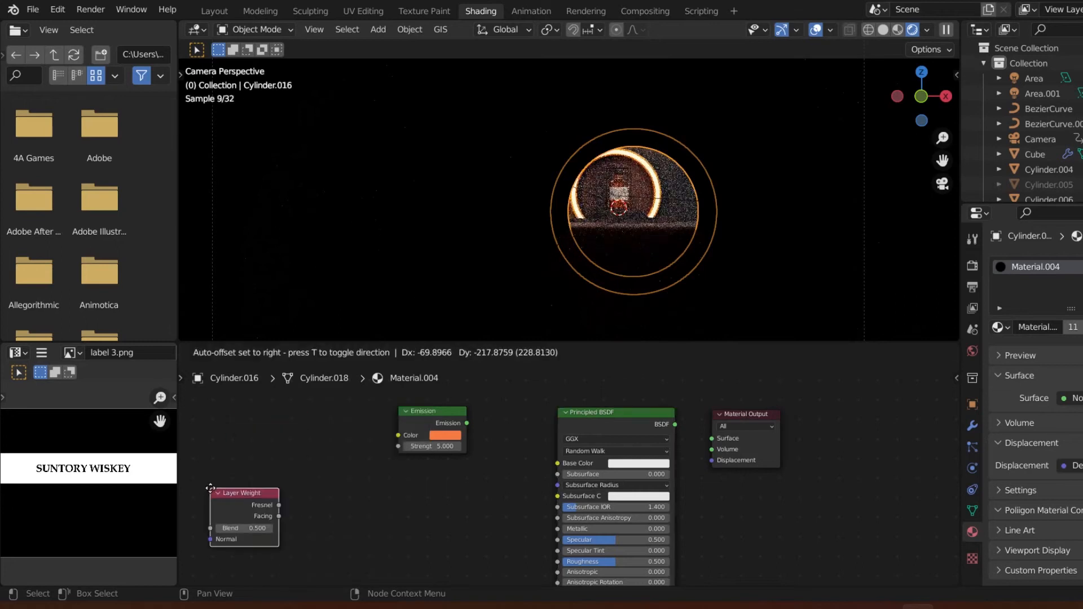
pyautogui.click(210, 489)
# - Add a ColorRamp node and arrange it with the Layer Weight node beside the Principled BSDF's emission input
pyautogui.hotkey('shift', 'a')
pyautogui.click(268, 414)
pyautogui.write('co')
pyautogui.press('Return')
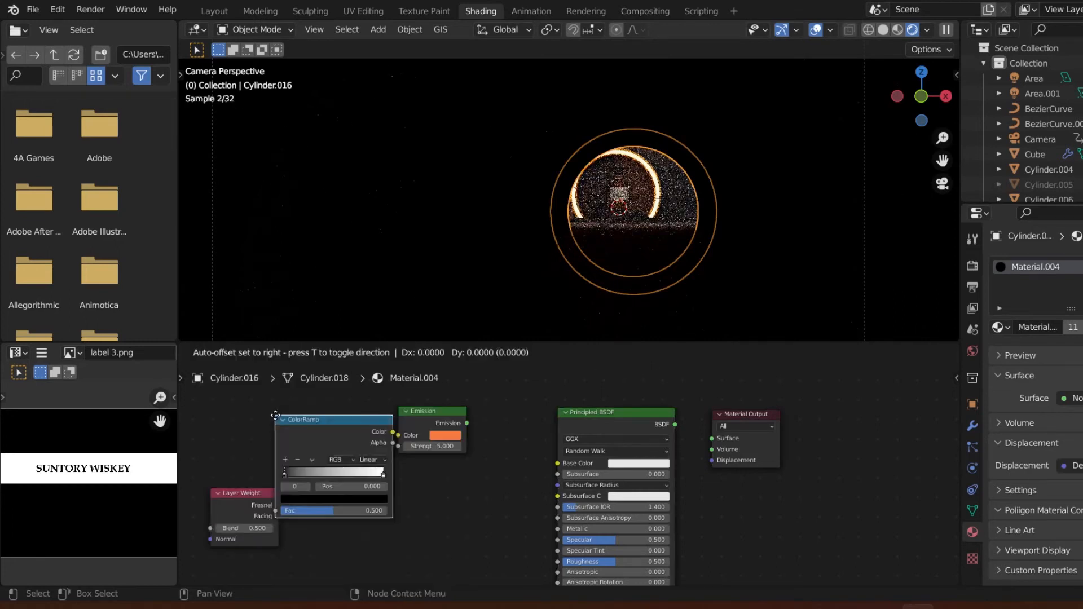
pyautogui.click(321, 494)
pyautogui.moveTo(219, 466); pyautogui.dragTo(363, 542)
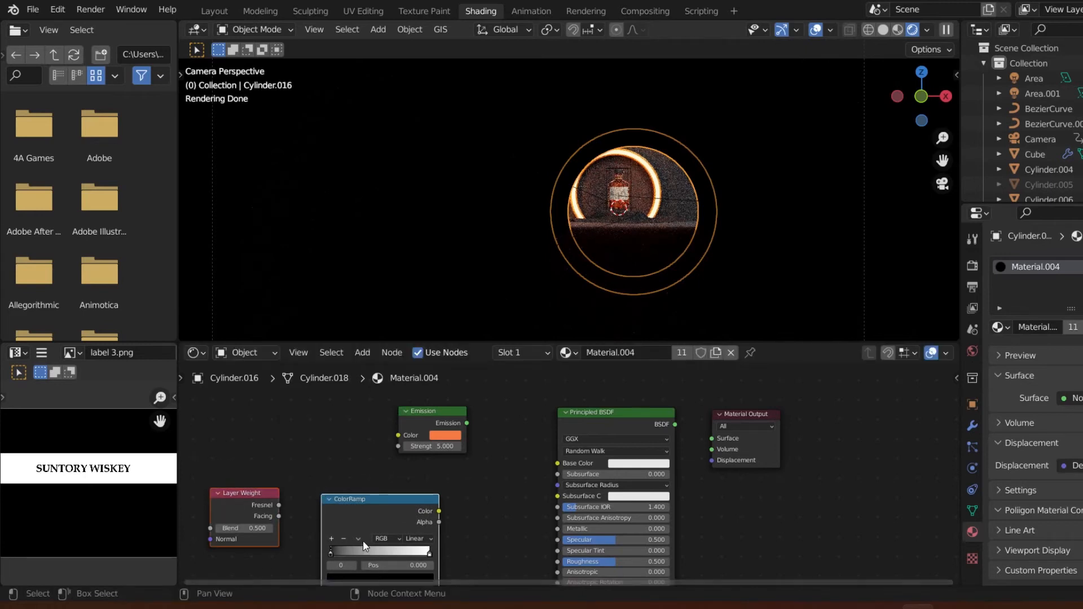
pyautogui.press('g')
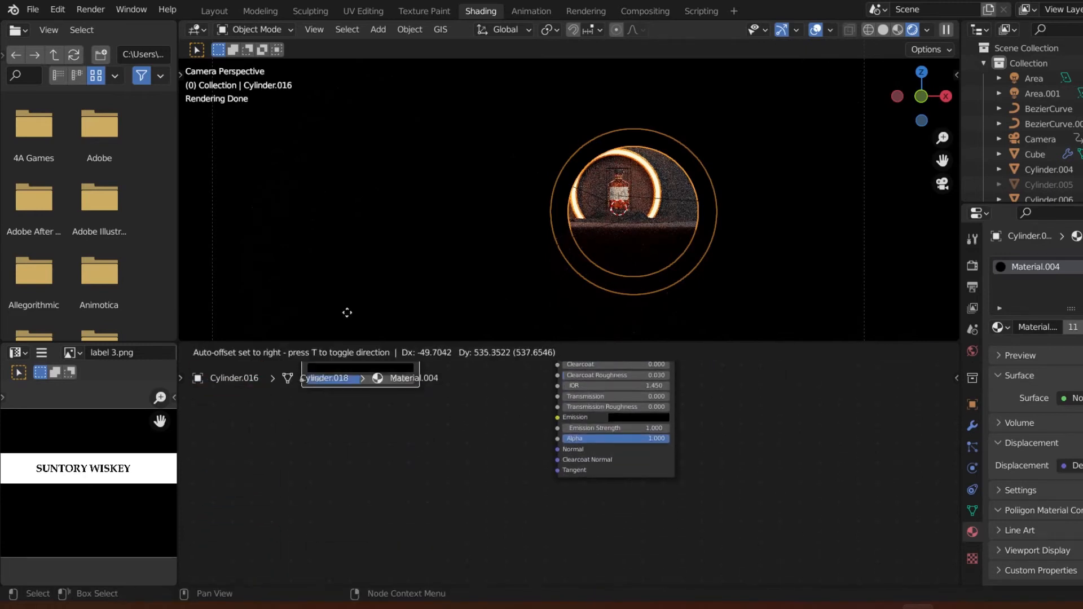
pyautogui.click(370, 475)
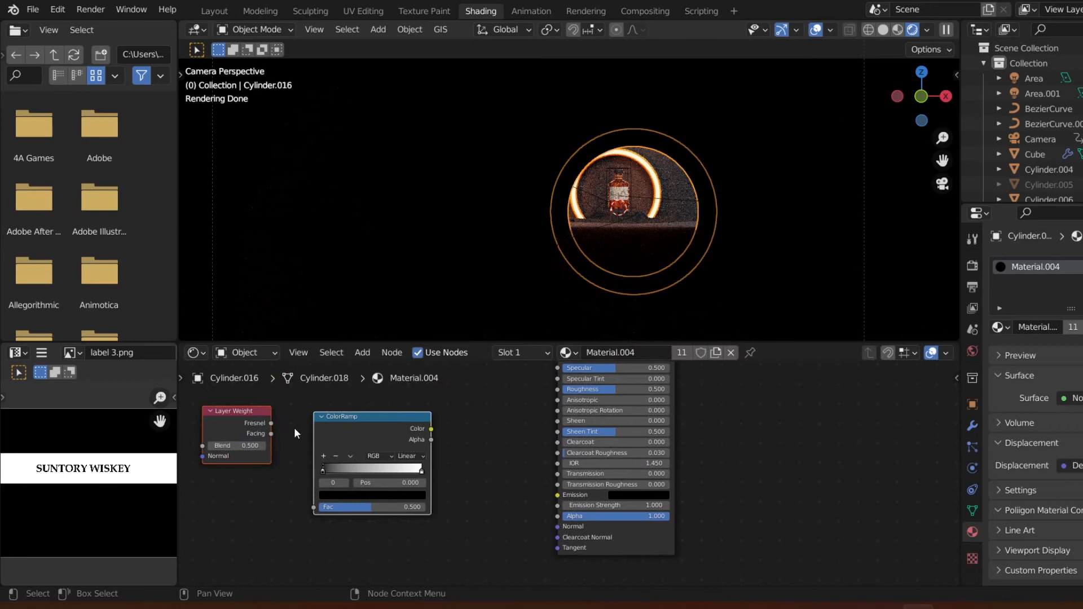
pyautogui.moveTo(262, 437); pyautogui.dragTo(252, 437)
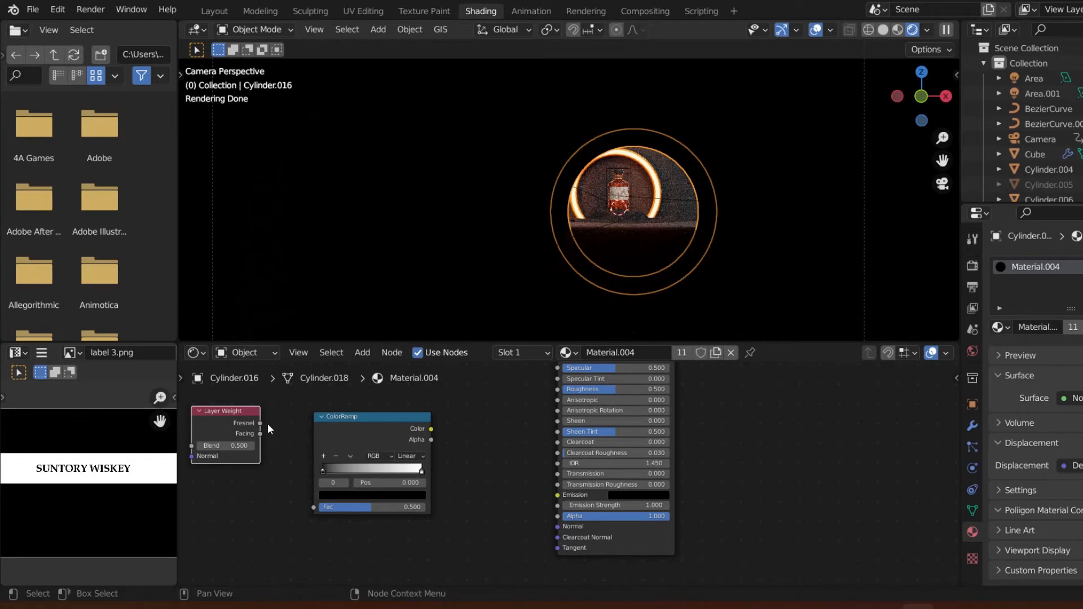
pyautogui.moveTo(230, 420); pyautogui.dragTo(218, 428)
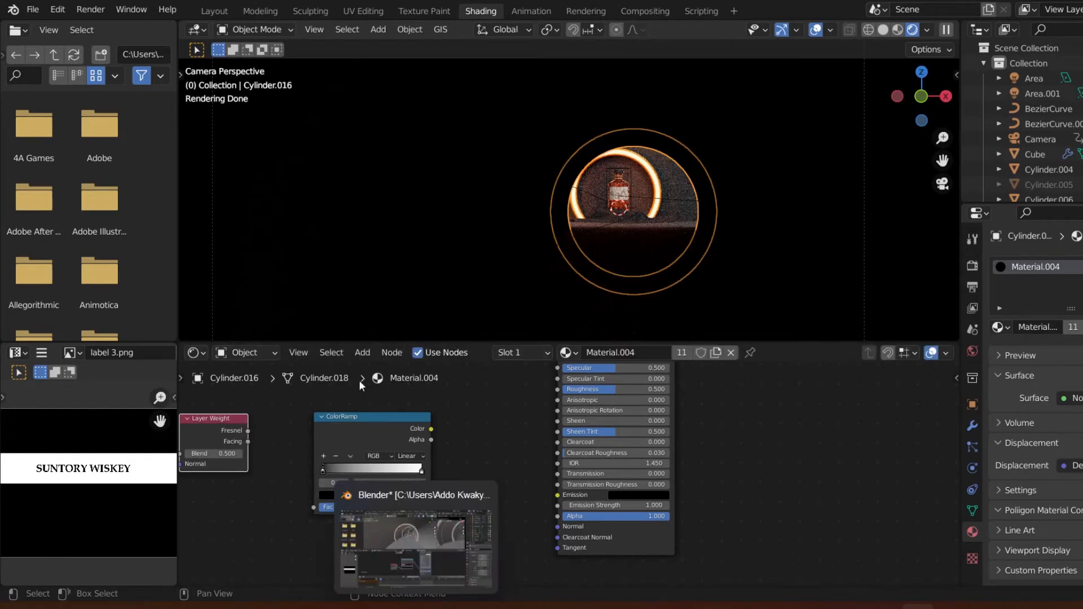
# - Flip the ColorRamp and move its black stop to position 0.348
pyautogui.click(349, 455)
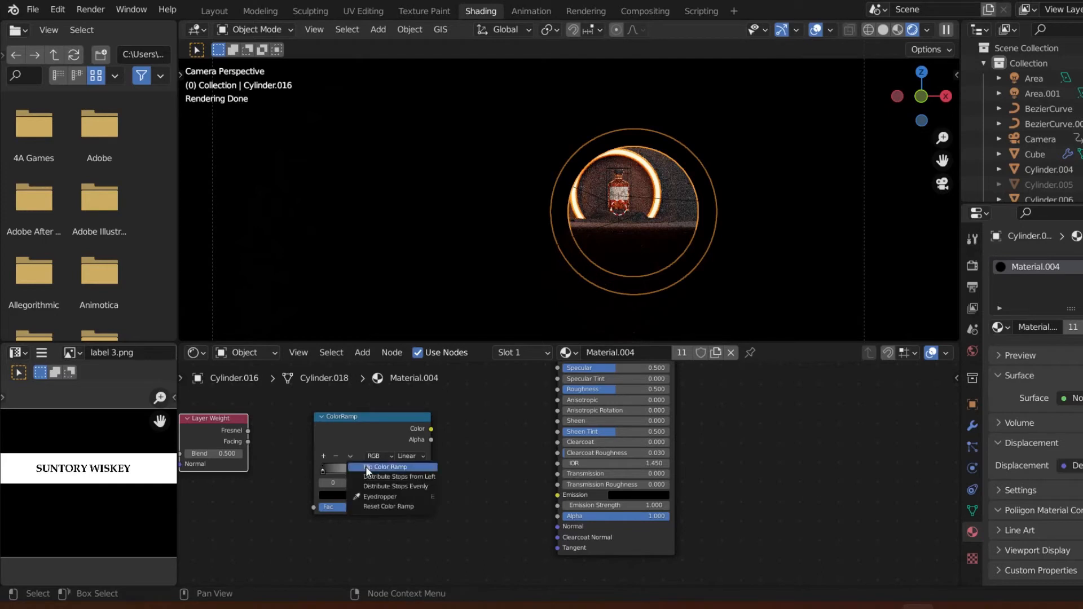
pyautogui.click(368, 467)
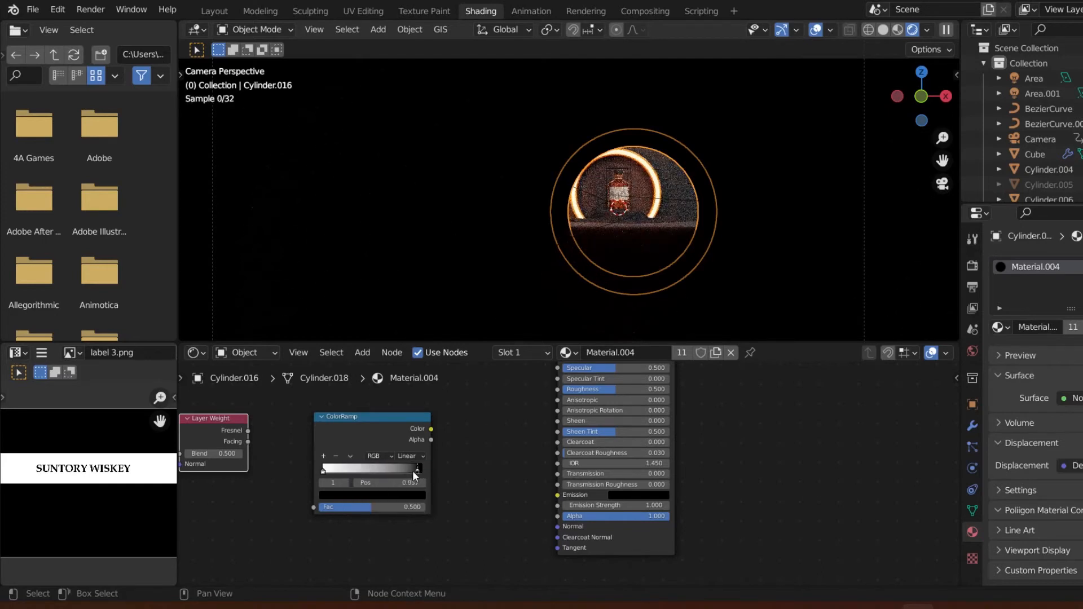
pyautogui.click(361, 472)
pyautogui.moveTo(361, 472); pyautogui.dragTo(351, 473)
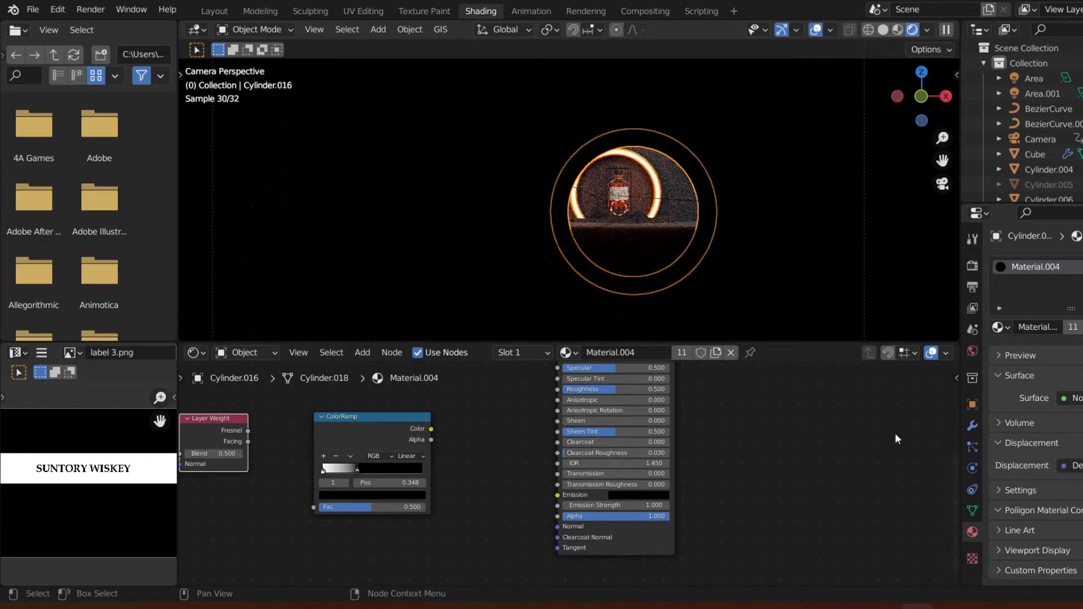
# - Move the Emission node near the ColorRamp and copy its orange color onto the ramp's white stop
pyautogui.moveTo(957, 469); pyautogui.dragTo(959, 320)
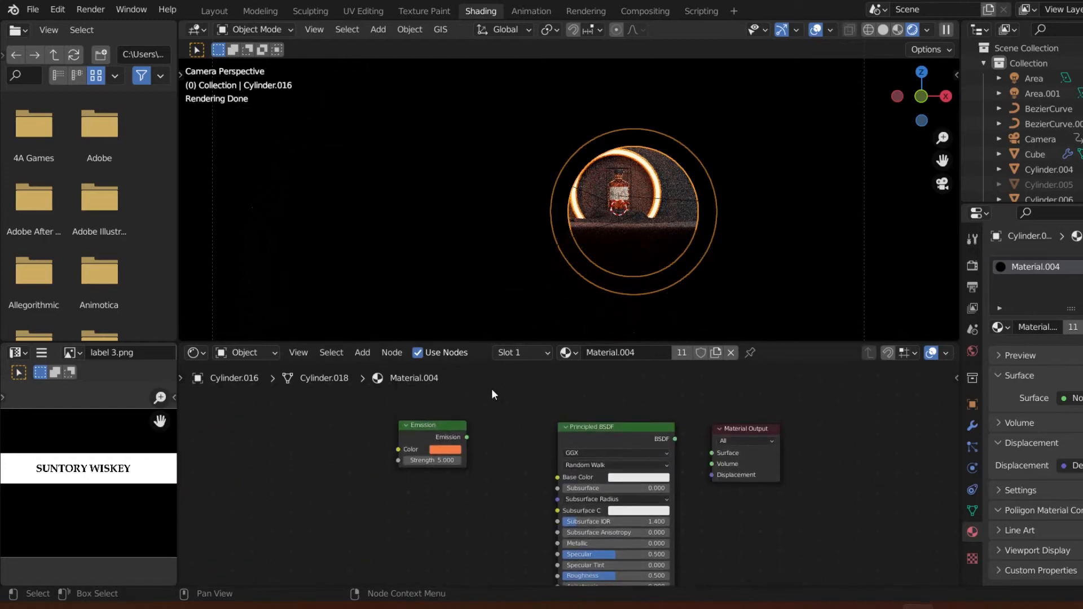
pyautogui.moveTo(444, 420); pyautogui.dragTo(304, 507)
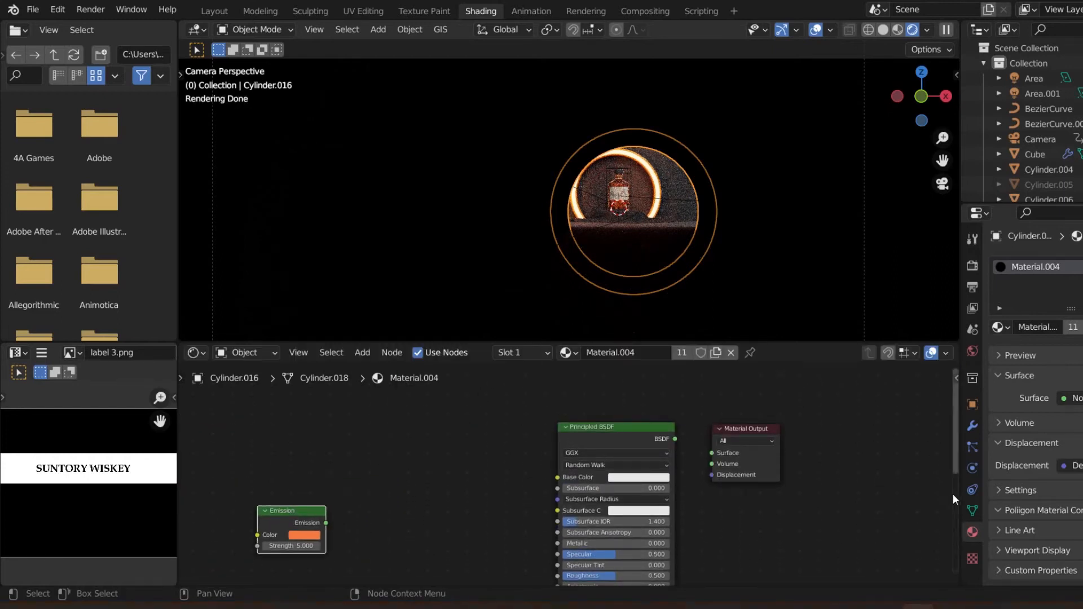
pyautogui.moveTo(955, 430); pyautogui.dragTo(946, 488)
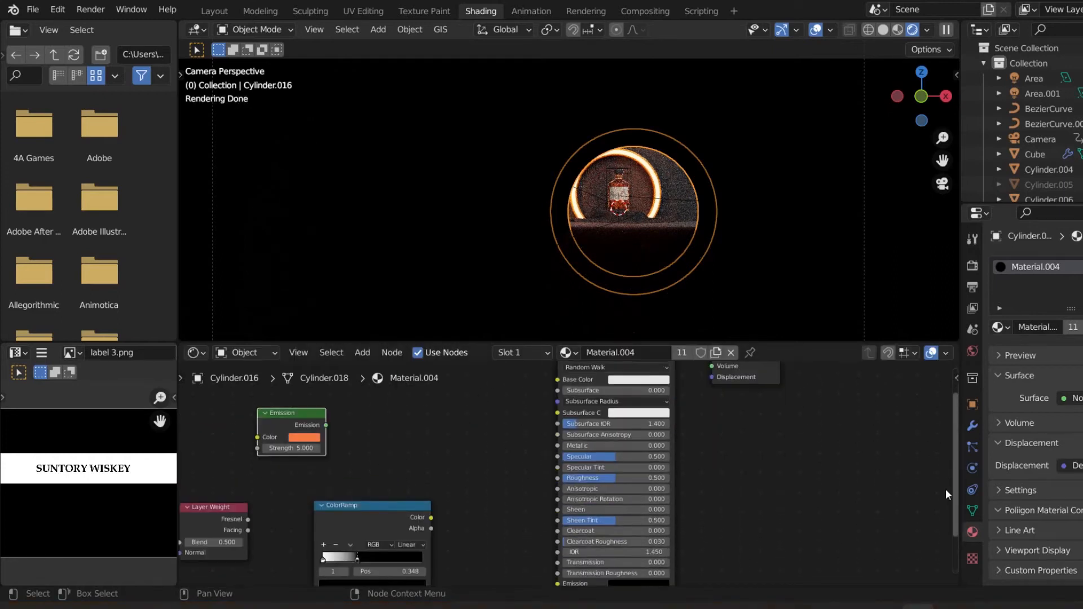
pyautogui.click(296, 431)
pyautogui.click(323, 551)
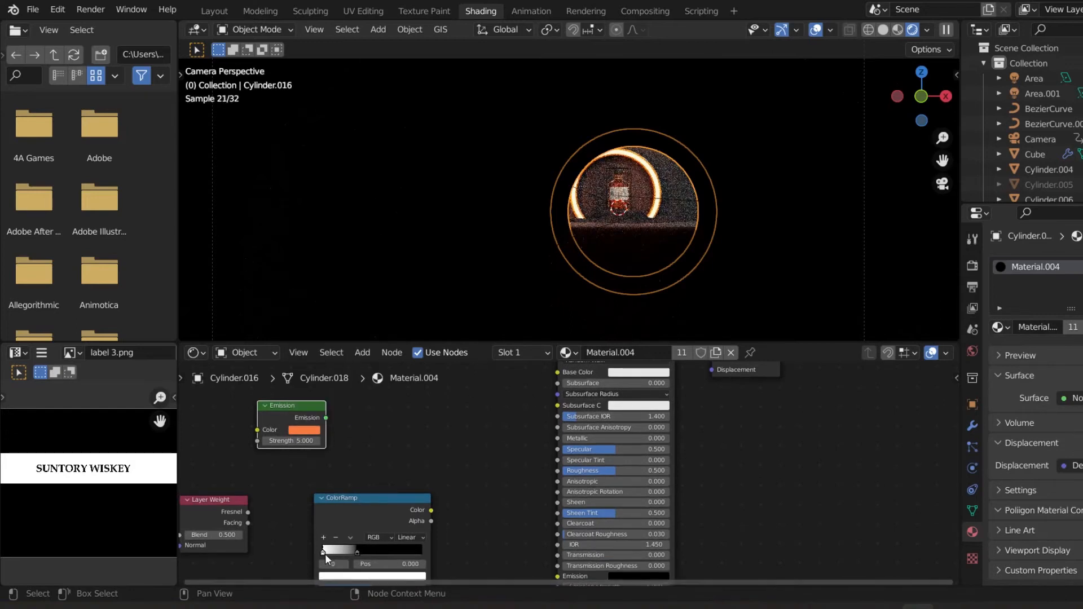
pyautogui.moveTo(303, 428); pyautogui.dragTo(348, 574)
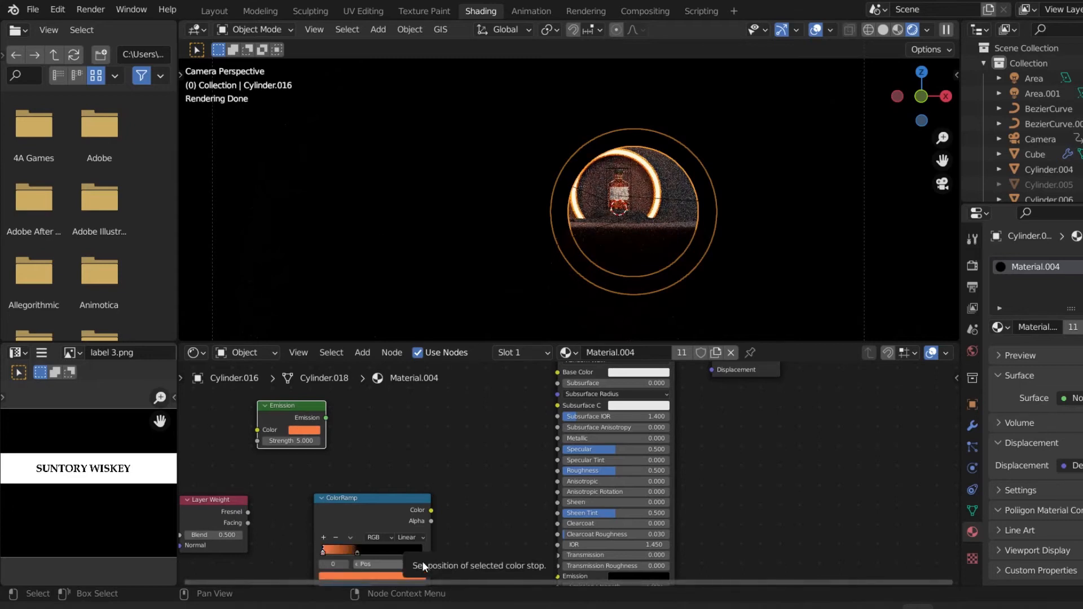
# - Link the ColorRamp's Color to the Principled BSDF's Emission and the Layer Weight's Facing output to the ramp's Fac
pyautogui.click(246, 514)
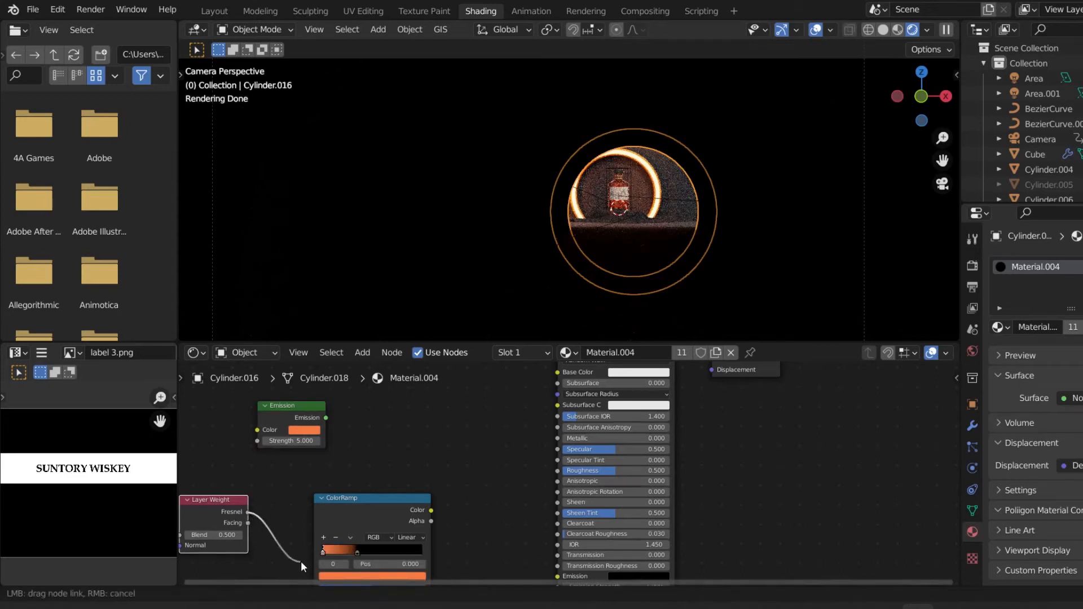
pyautogui.moveTo(954, 508); pyautogui.dragTo(947, 546)
pyautogui.moveTo(428, 451); pyautogui.dragTo(554, 517)
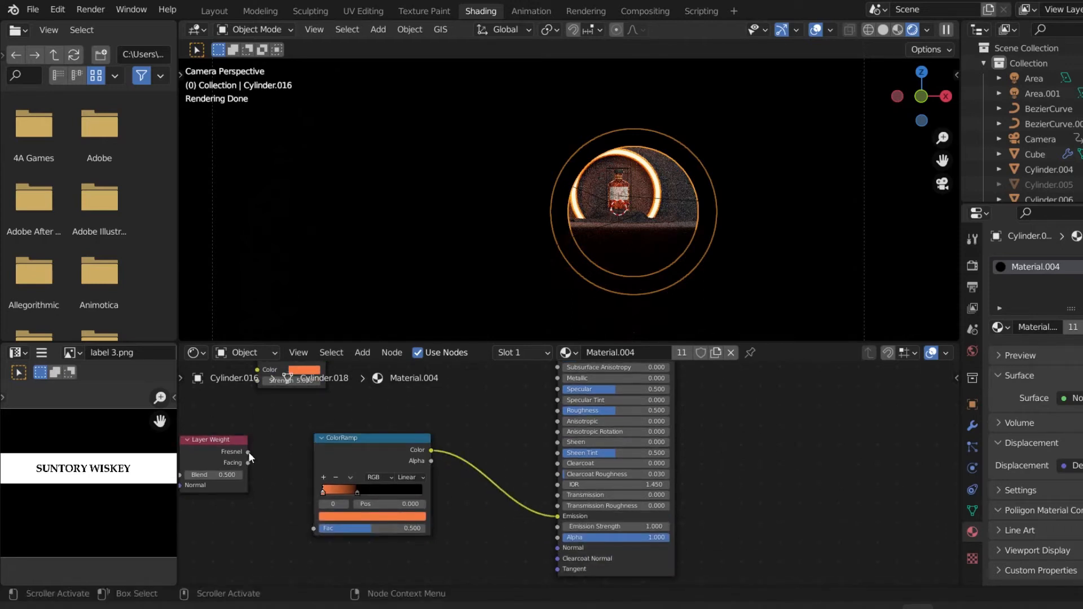
pyautogui.moveTo(248, 453); pyautogui.dragTo(318, 531)
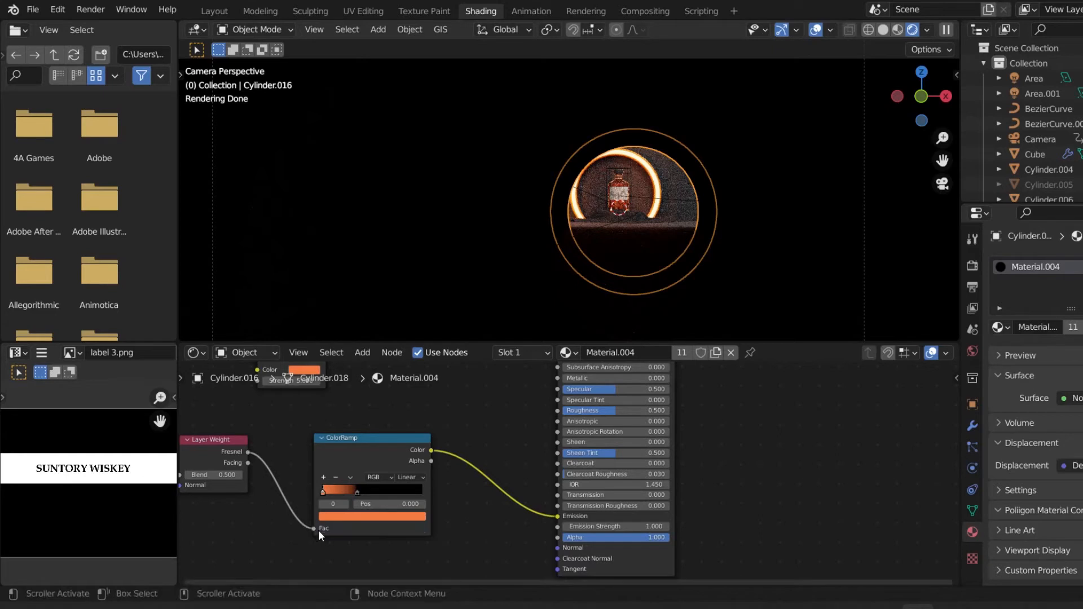
pyautogui.moveTo(243, 463); pyautogui.dragTo(313, 528)
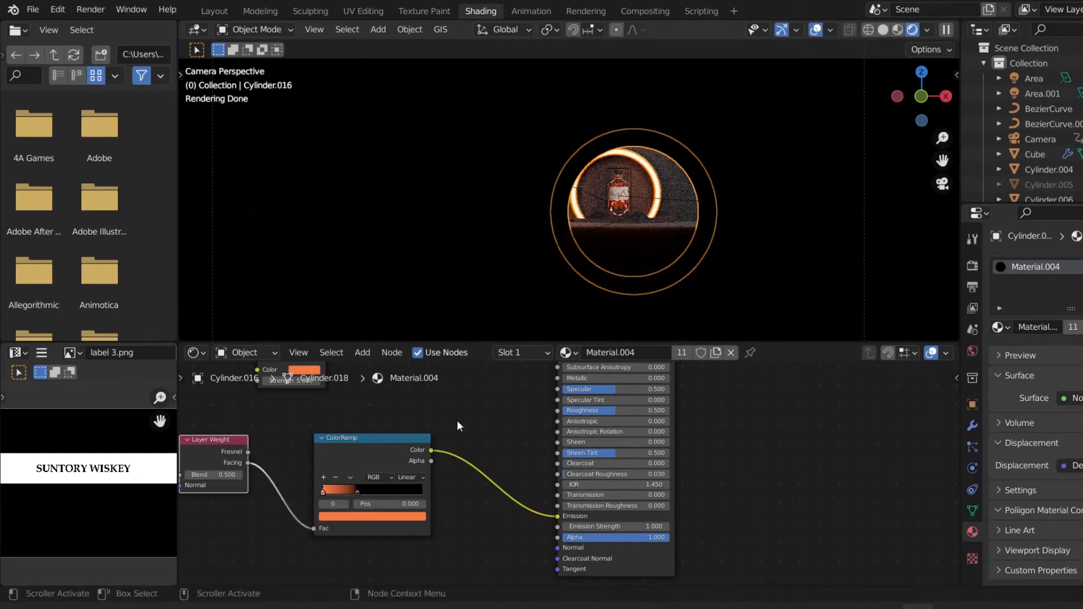
pyautogui.moveTo(925, 90); pyautogui.dragTo(921, 89)
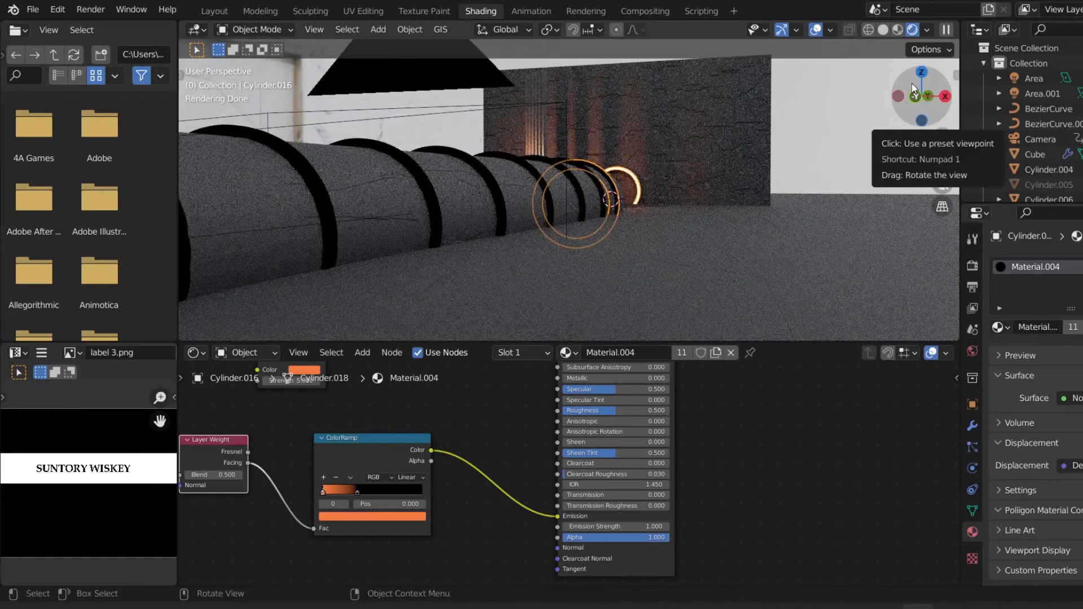
pyautogui.click(916, 96)
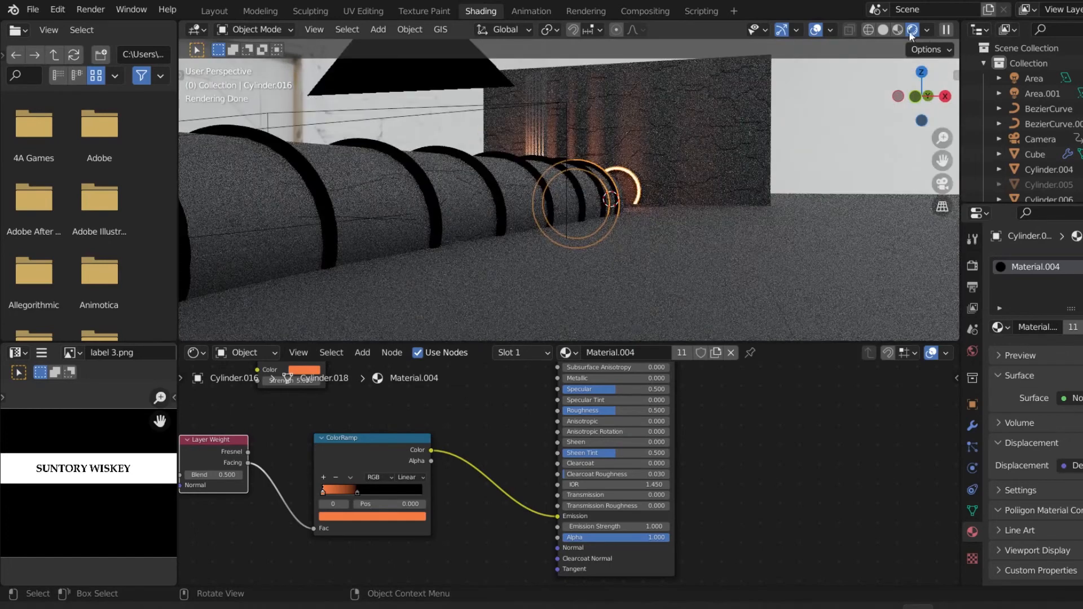
pyautogui.click(898, 29)
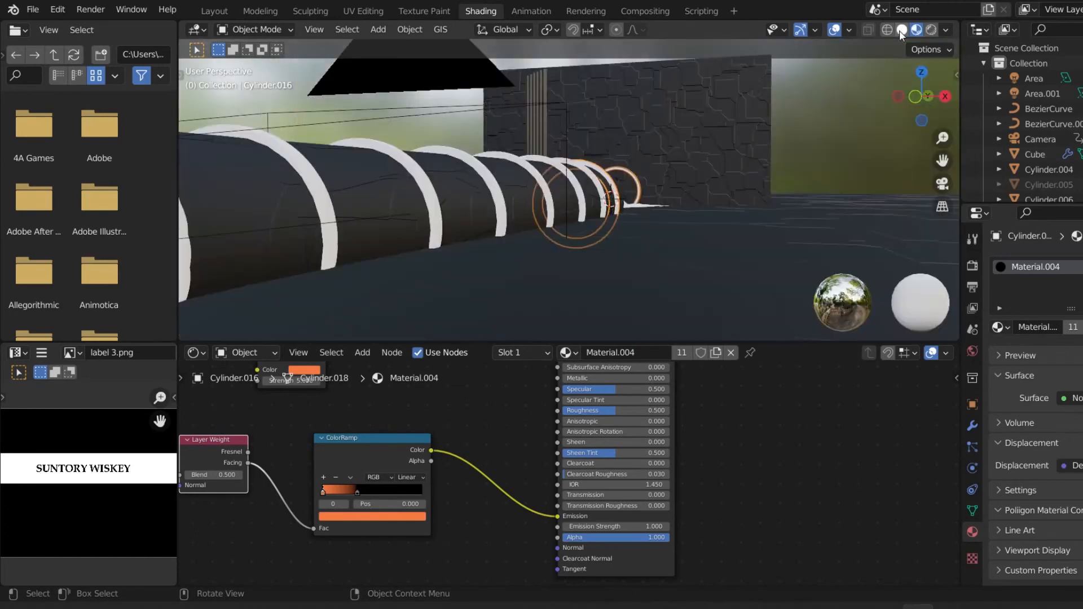
pyautogui.click(930, 31)
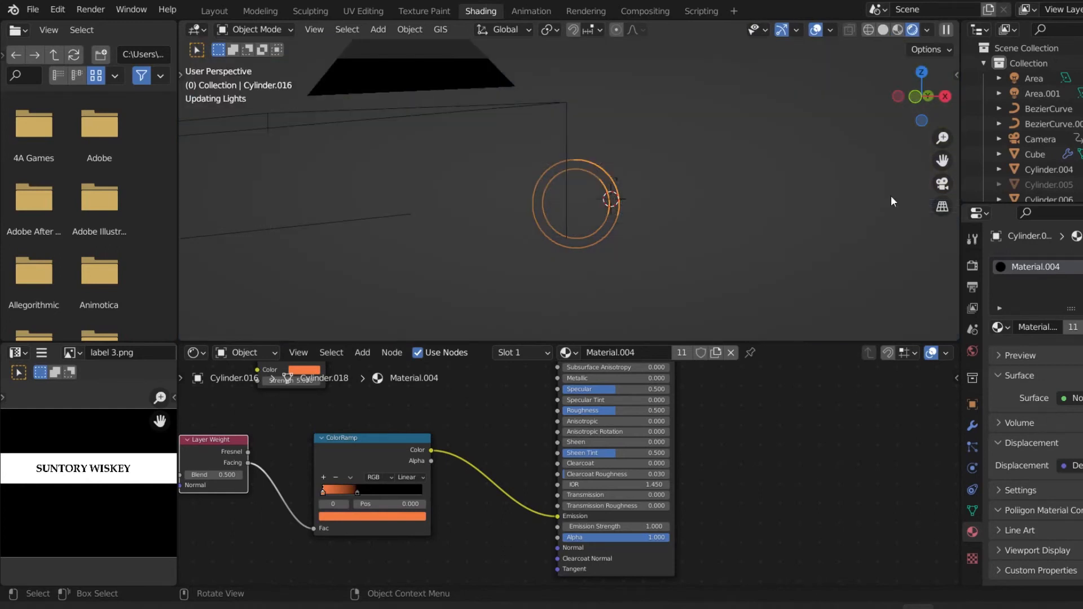
pyautogui.hotkey('alt', 'Tab')
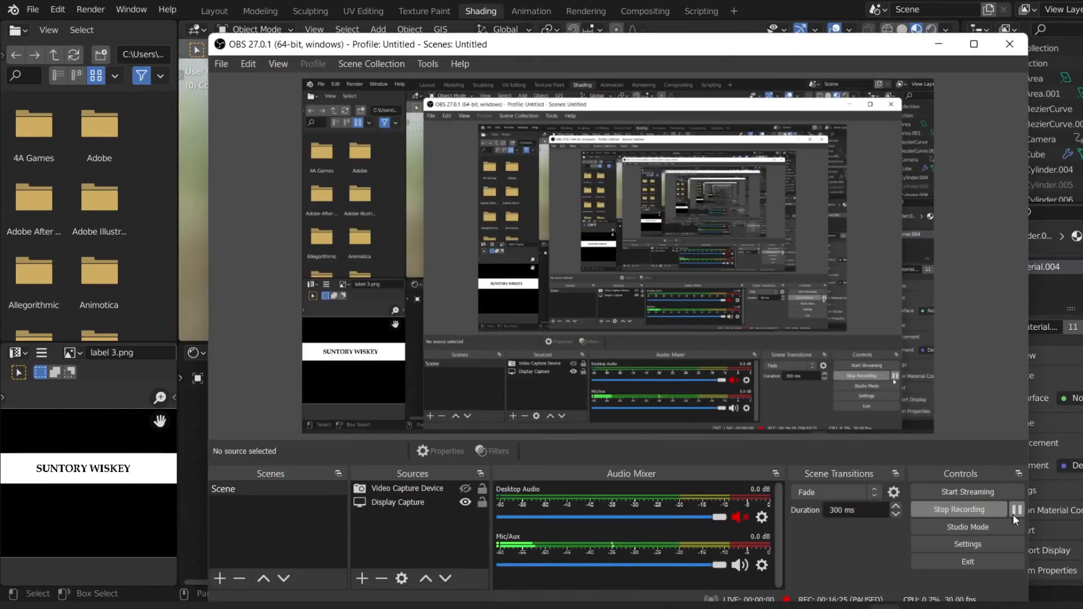
pyautogui.click(1013, 513)
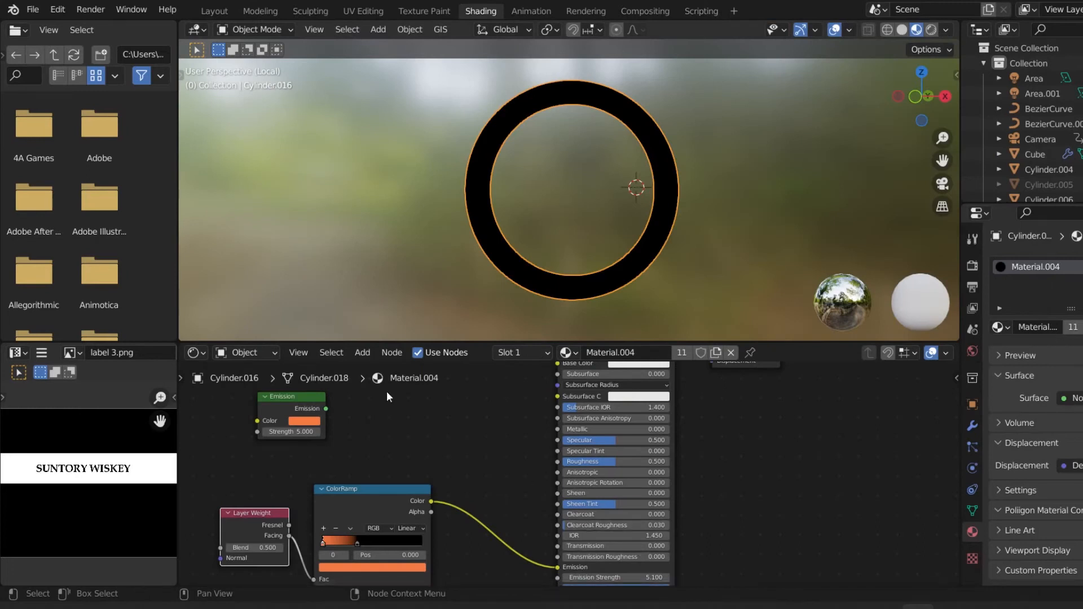
# - Link the Principled BSDF output to the Material Output's Surface and leave the ring's isolated local view
pyautogui.moveTo(955, 533); pyautogui.dragTo(954, 435)
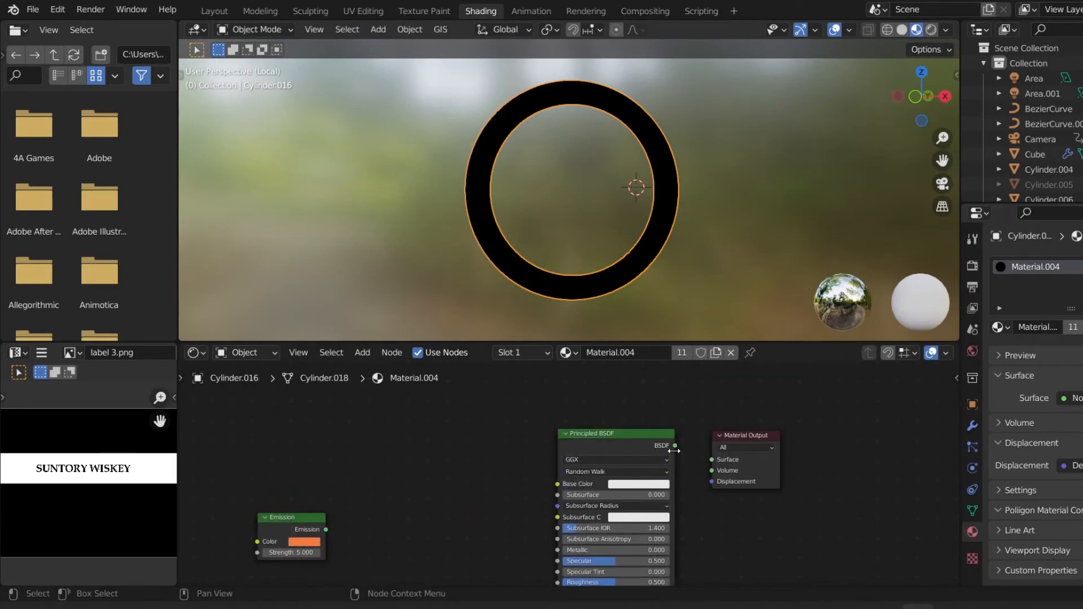
pyautogui.moveTo(675, 445); pyautogui.dragTo(713, 460)
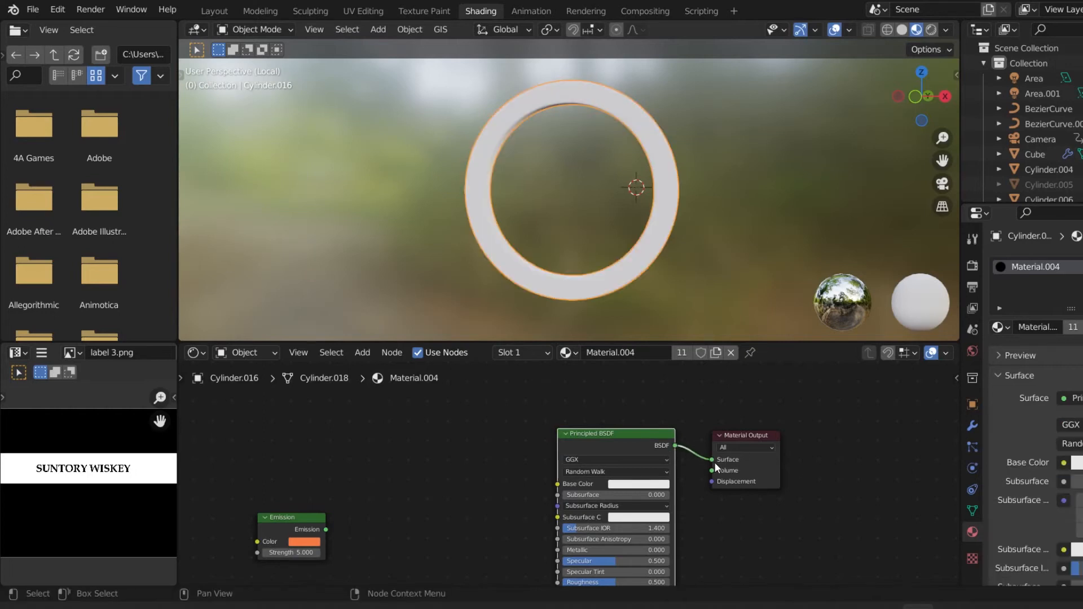
pyautogui.moveTo(898, 114)
pyautogui.mouseDown()
pyautogui.moveTo(863, 118)
pyautogui.moveTo(898, 113)
pyautogui.mouseUp()
pyautogui.press('KP_Divide')
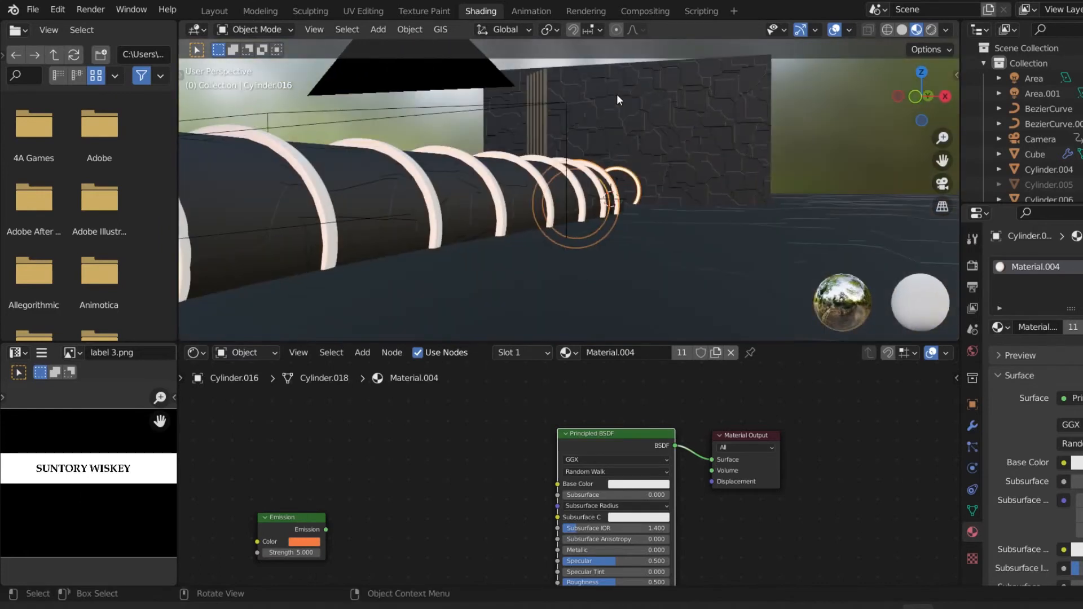
# - Show the ring-lit tube through the camera in rendered viewport shading
pyautogui.press('KP_0')
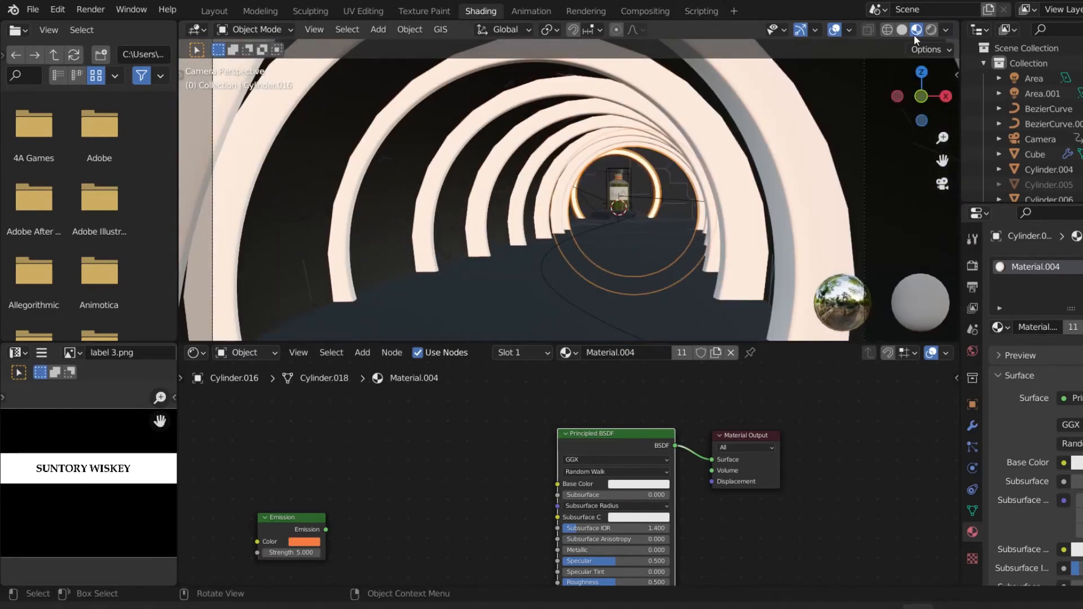
pyautogui.click(931, 32)
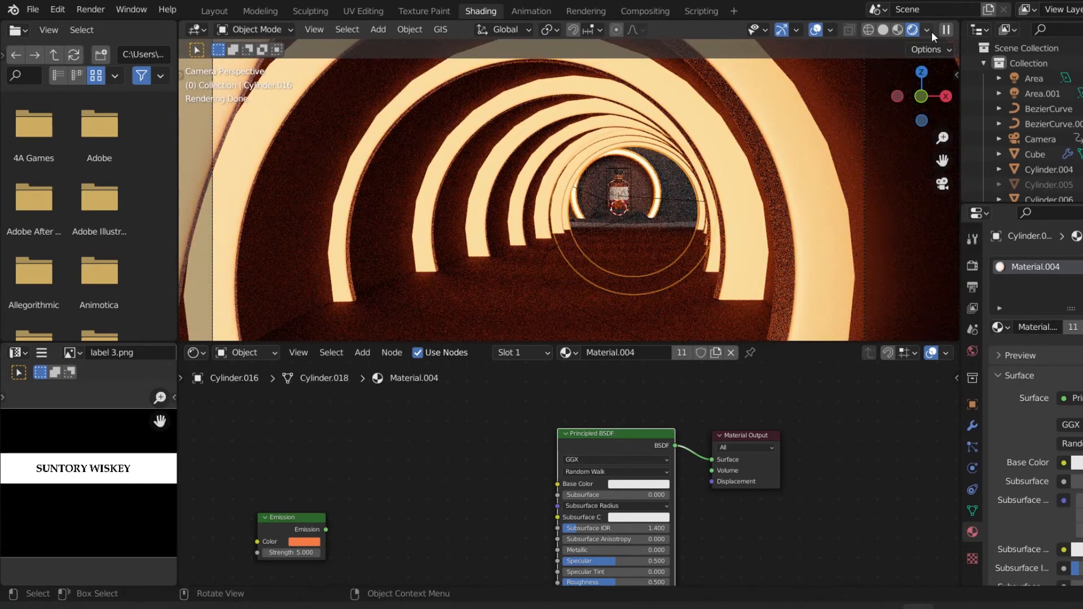
pyautogui.click(931, 32)
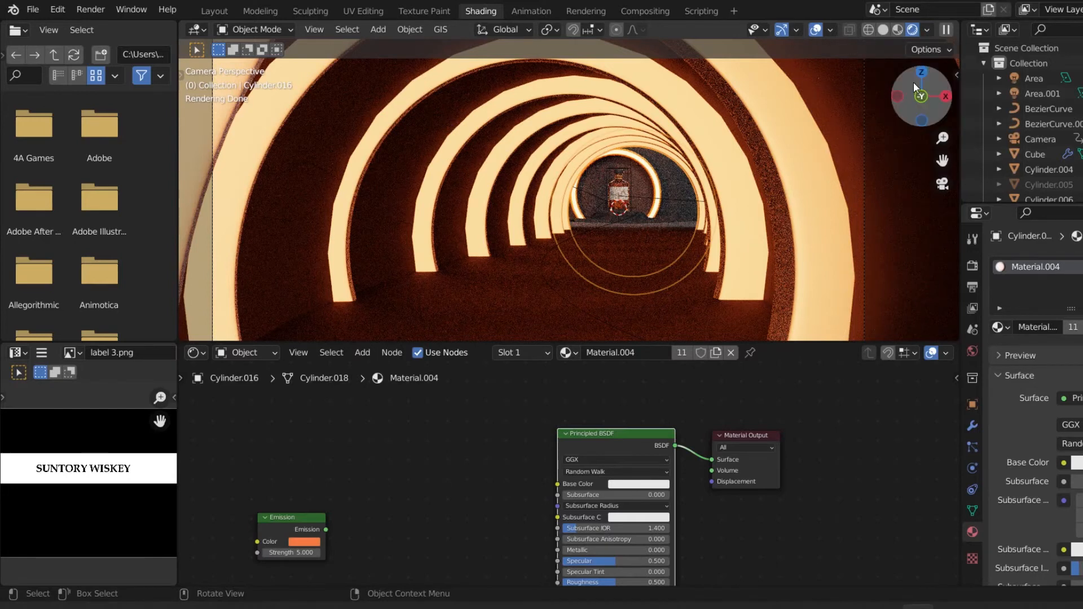
pyautogui.moveTo(912, 81); pyautogui.dragTo(913, 83)
pyautogui.press('KP_0')
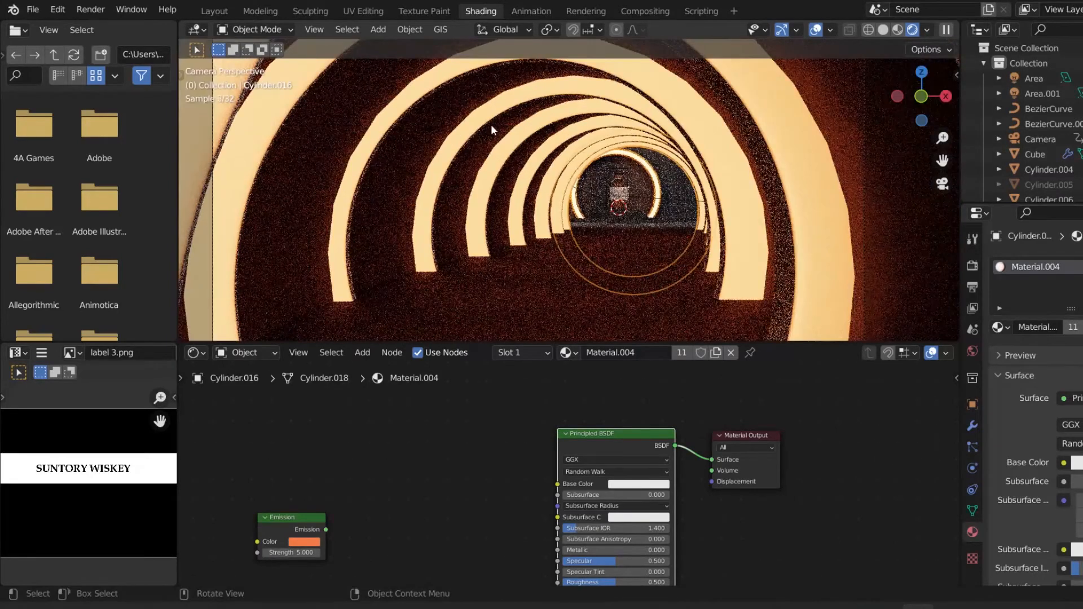
# - Select the curved tube and darken the Base Color of its Principled BSDF to near black
pyautogui.click(391, 269)
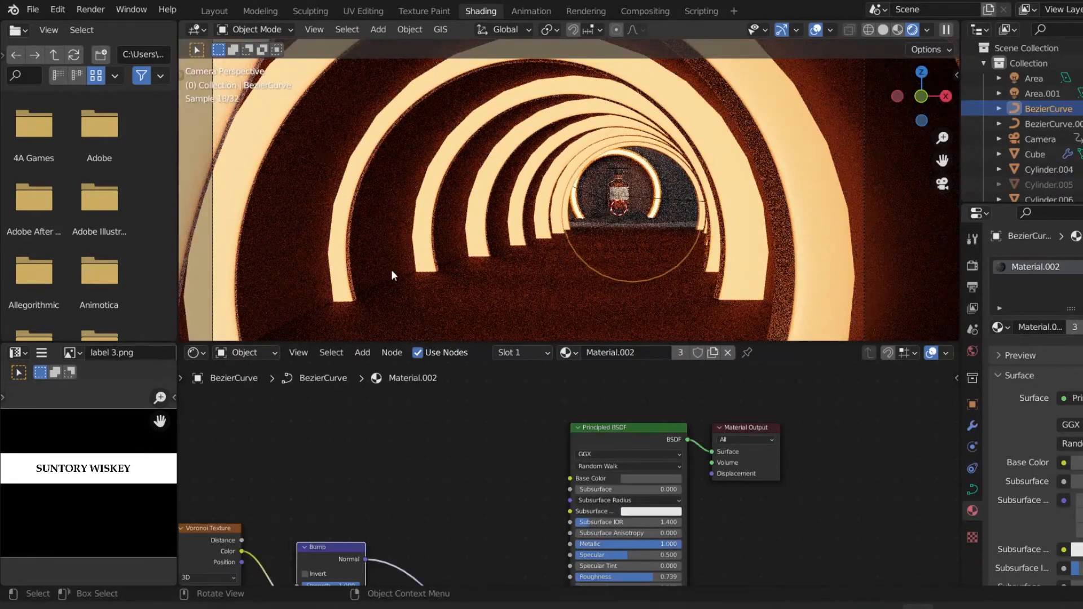
pyautogui.click(656, 479)
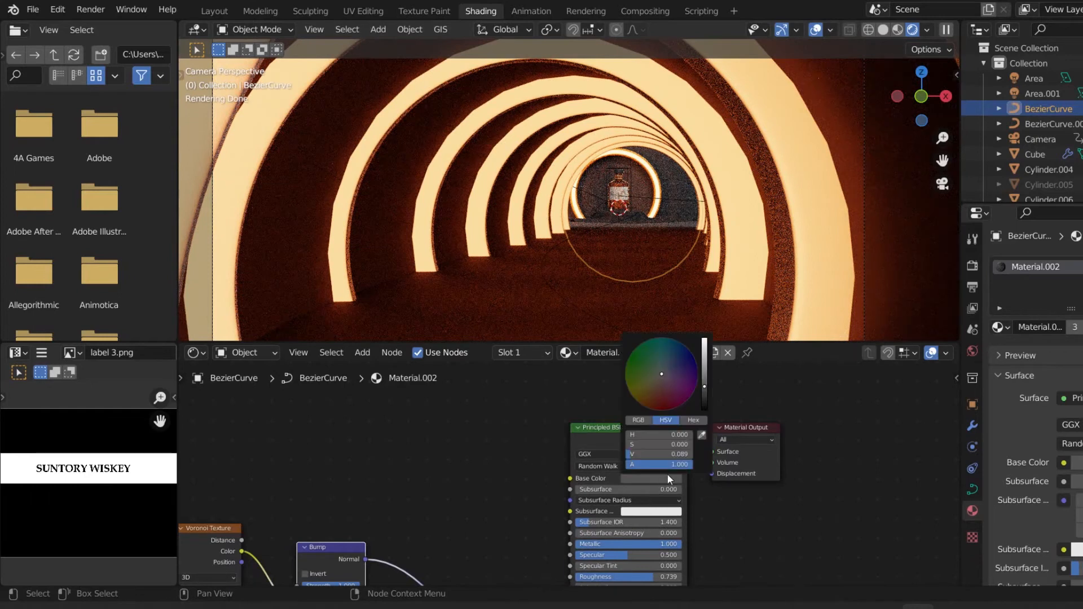
pyautogui.click(701, 398)
pyautogui.moveTo(701, 398); pyautogui.dragTo(702, 403)
# - Set the tube material's Metallic to 0.611 and Roughness to 0.575, keeping the scene framed through the camera
pyautogui.moveTo(657, 544)
pyautogui.mouseDown()
pyautogui.moveTo(635, 544)
pyautogui.moveTo(654, 545)
pyautogui.mouseUp()
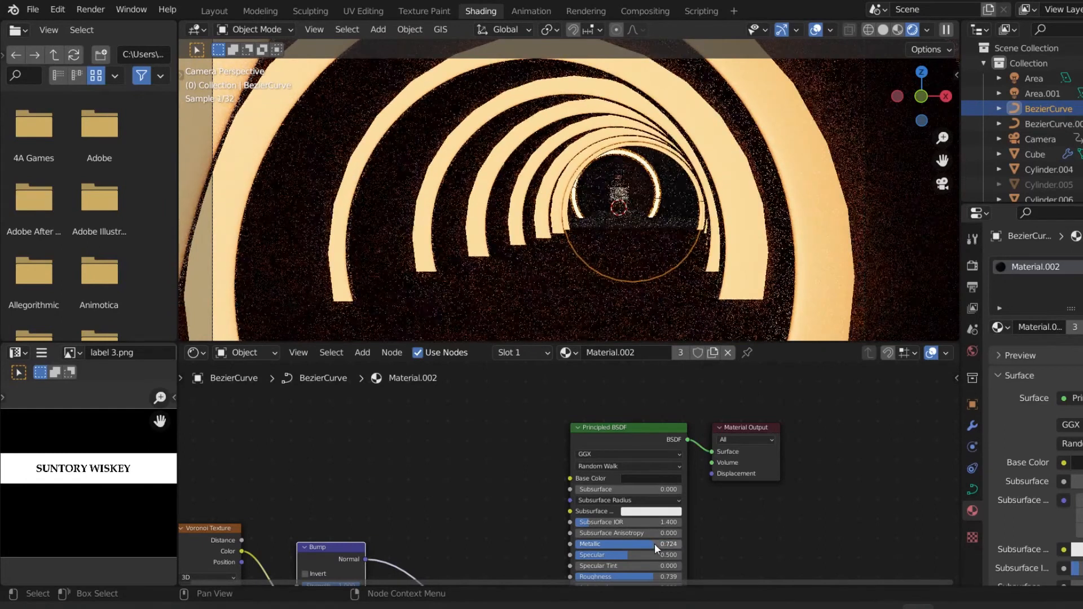
pyautogui.moveTo(619, 574); pyautogui.dragTo(677, 575)
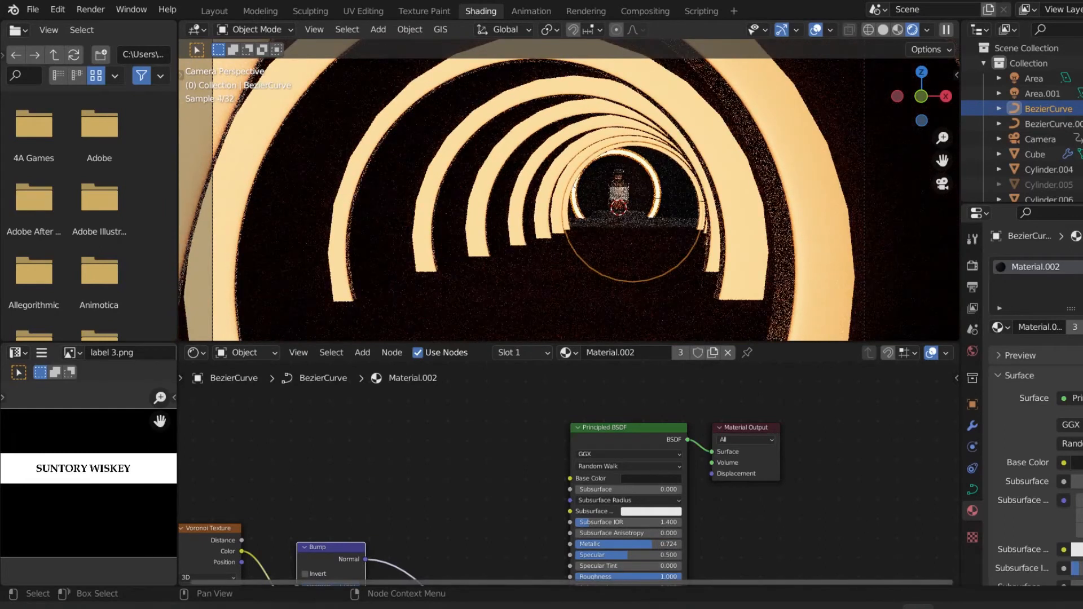
pyautogui.moveTo(677, 575); pyautogui.dragTo(635, 576)
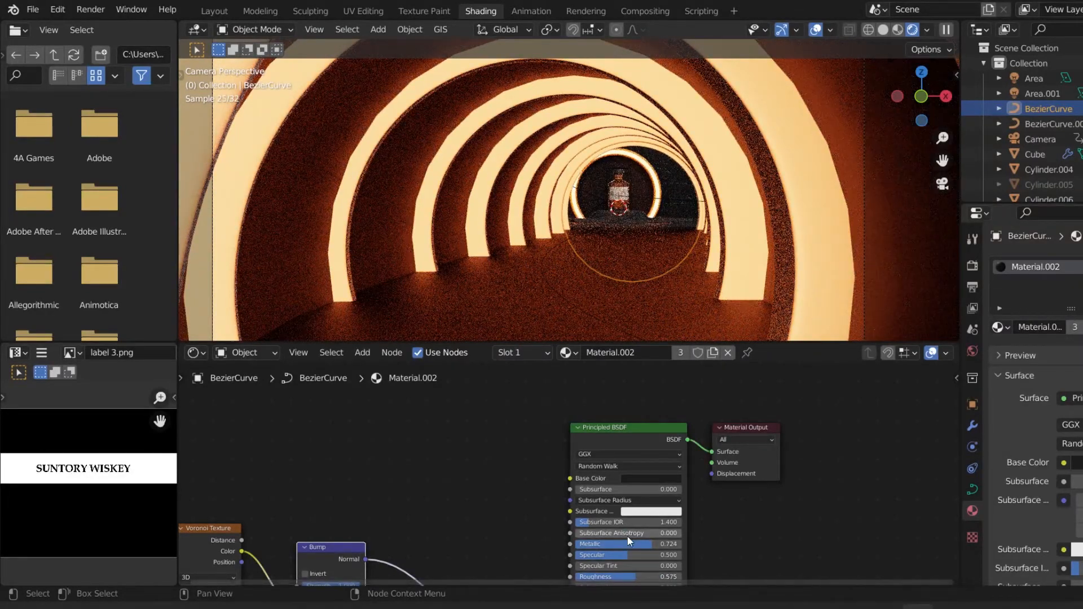
pyautogui.press('g')
pyautogui.moveTo(648, 548); pyautogui.dragTo(588, 539)
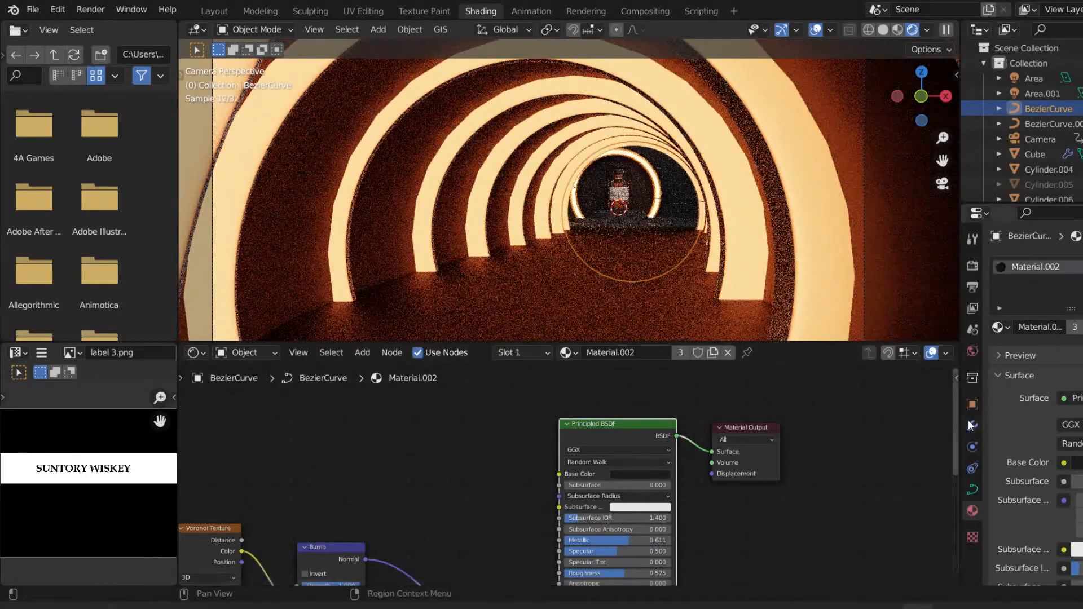
pyautogui.moveTo(957, 420); pyautogui.dragTo(951, 459)
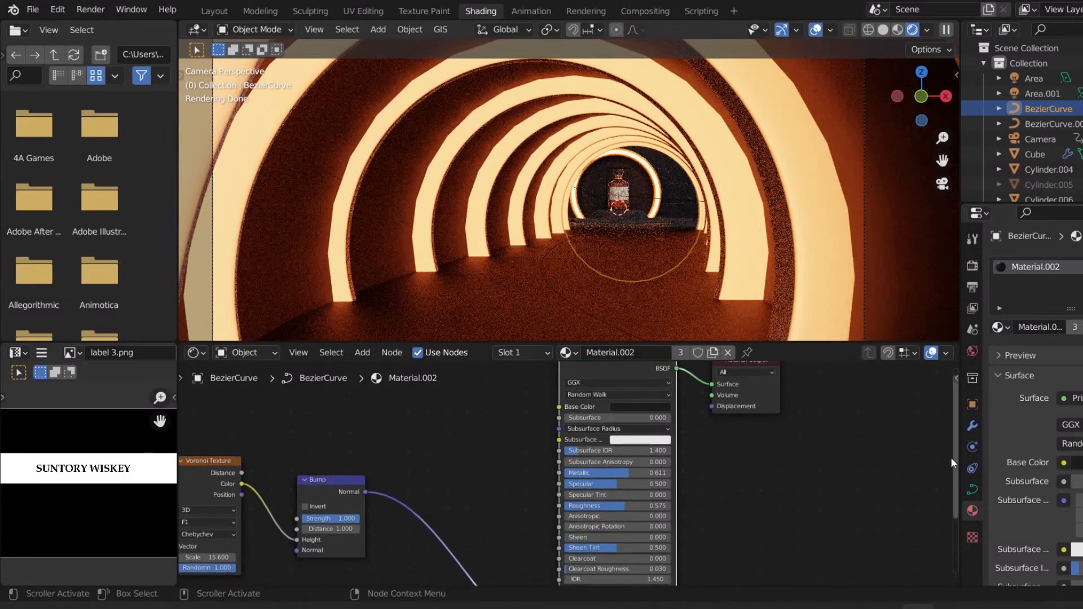
pyautogui.moveTo(622, 209); pyautogui.dragTo(615, 206, button='middle')
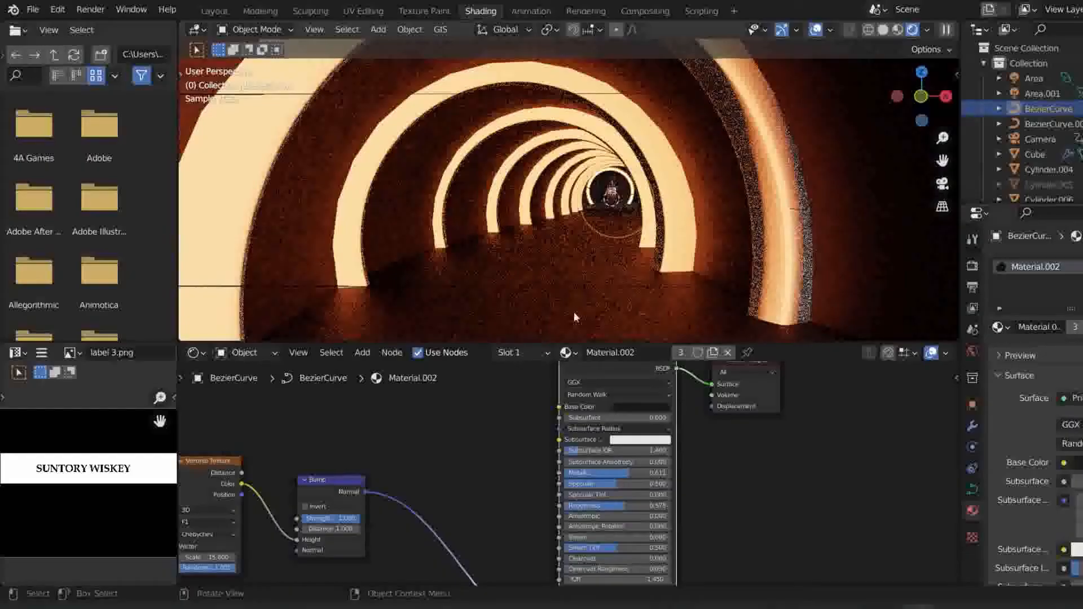
pyautogui.press('KP_0')
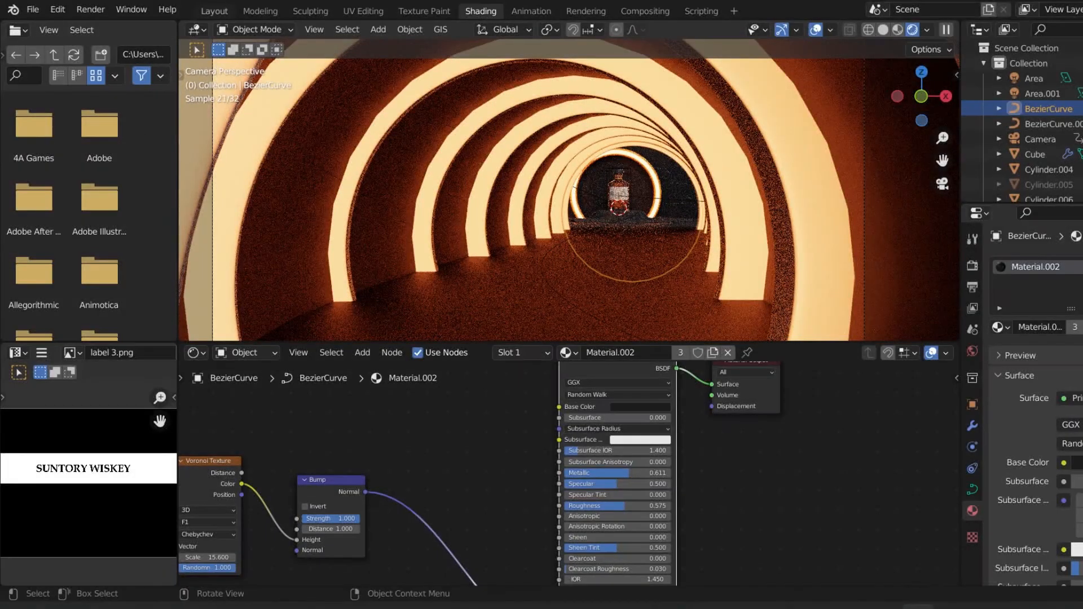
# - Play the camera animation in the Layout workspace, rewind to frame 1 and return to the Shading workspace
pyautogui.click(214, 11)
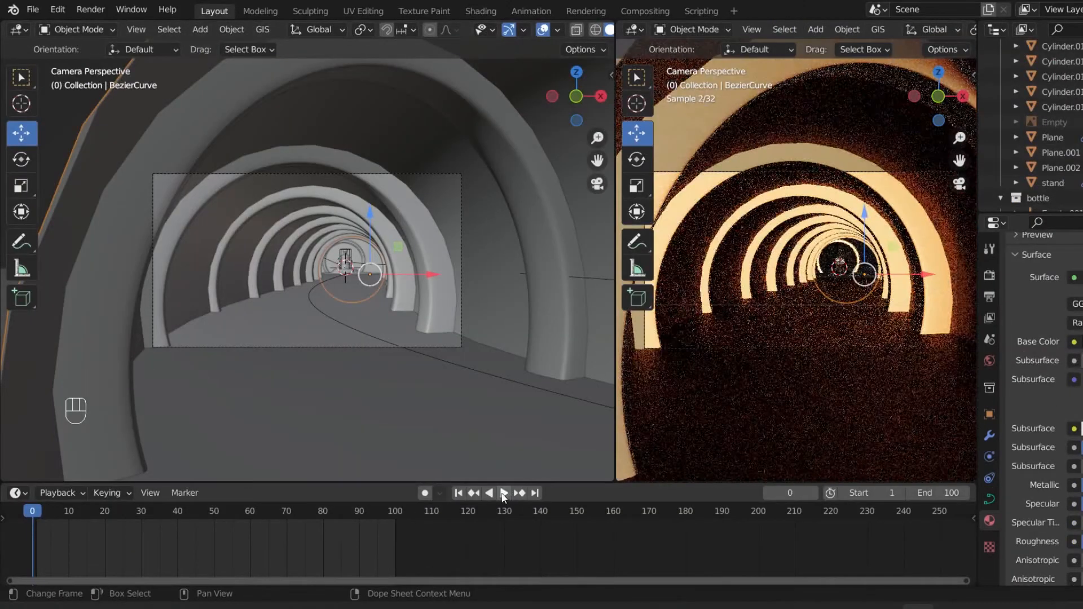
pyautogui.click(497, 493)
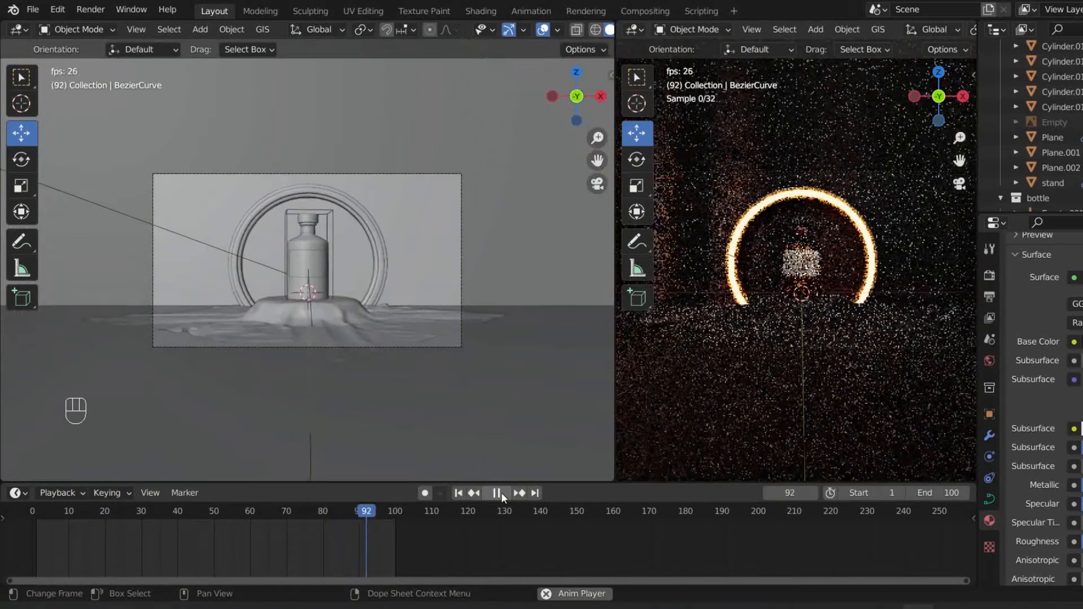
pyautogui.click(501, 492)
pyautogui.click(457, 494)
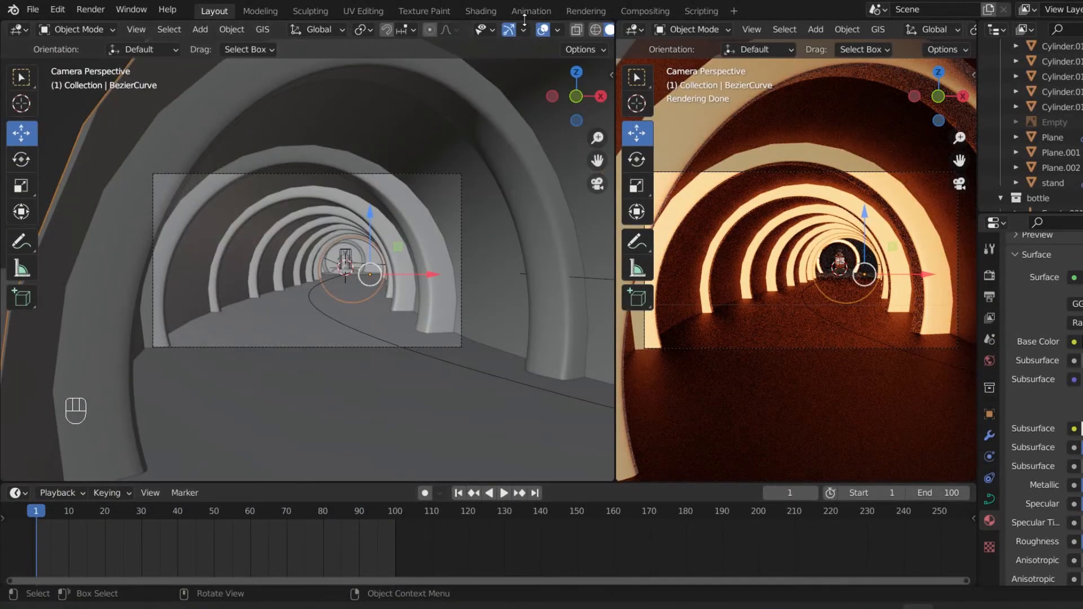
pyautogui.click(480, 12)
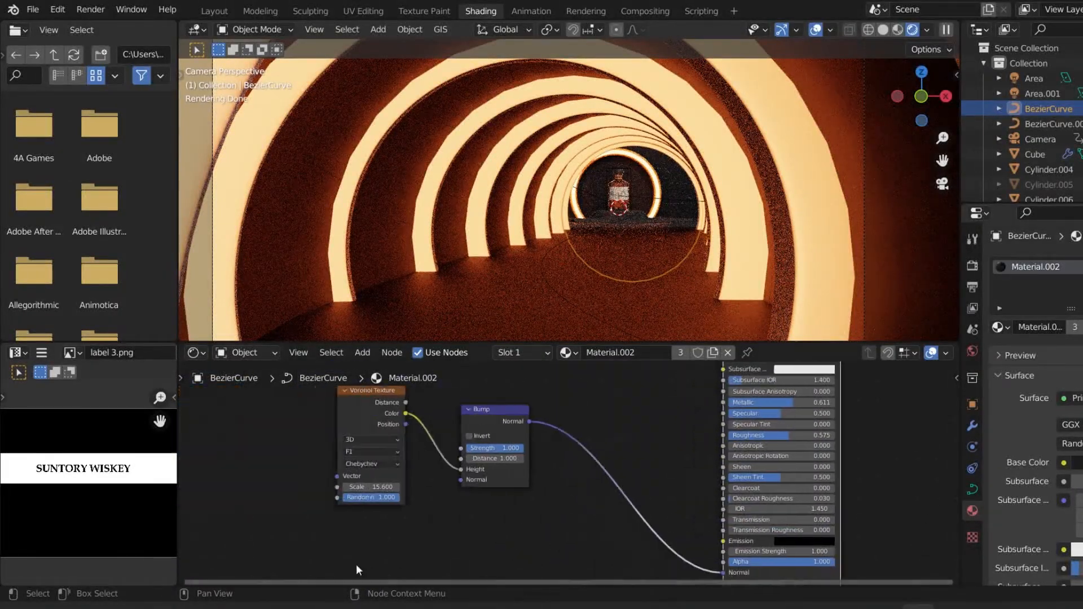
# - Select a tube ring and shift the color of its ColorRamp's orange stop toward yellow
pyautogui.click(737, 237)
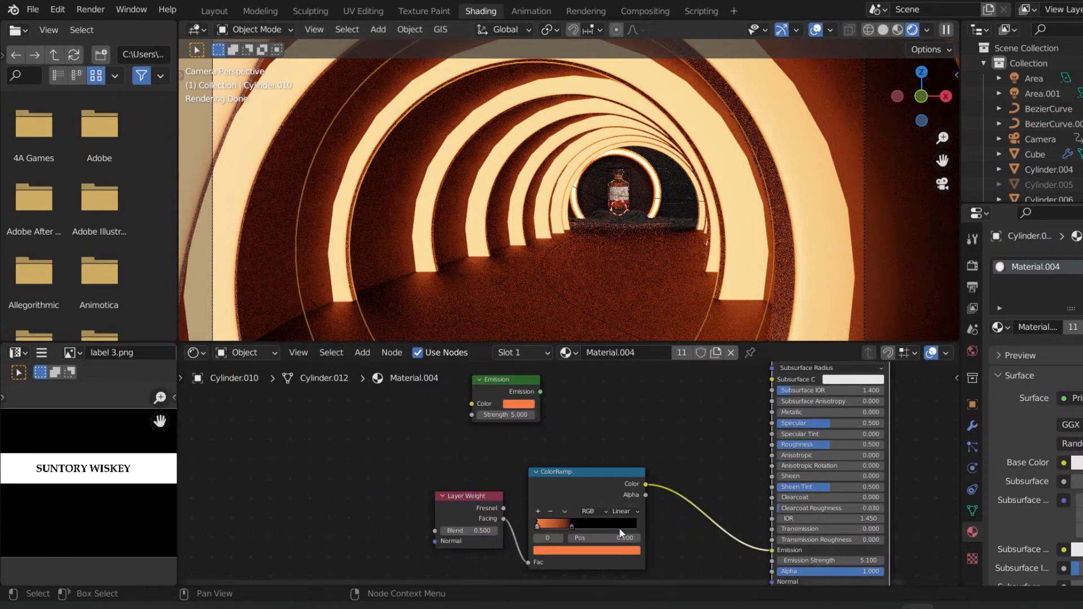
pyautogui.click(616, 549)
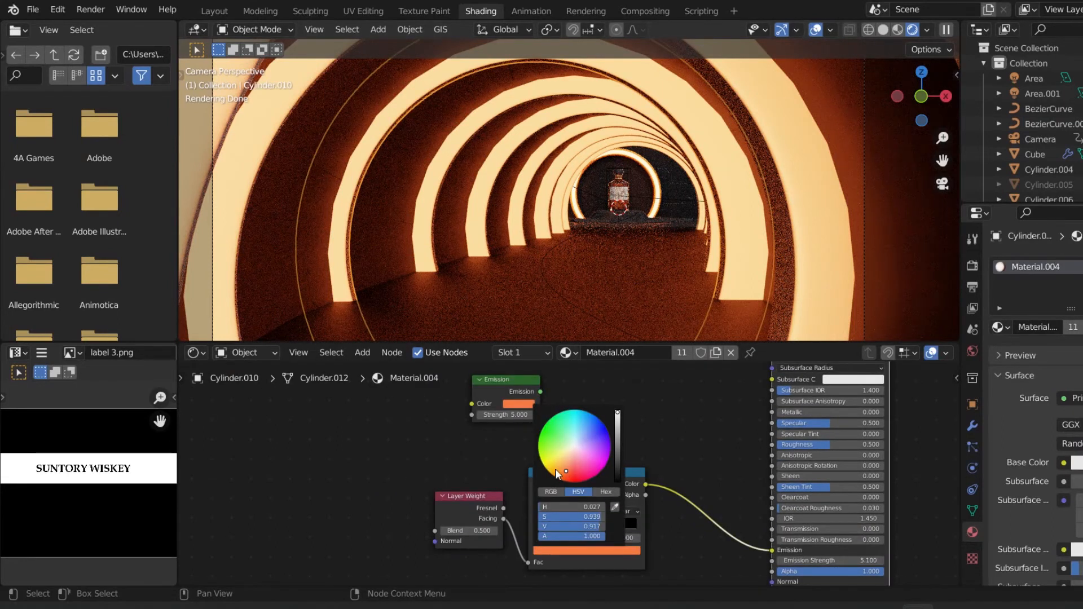
pyautogui.moveTo(560, 468); pyautogui.dragTo(564, 466)
pyautogui.click(593, 224)
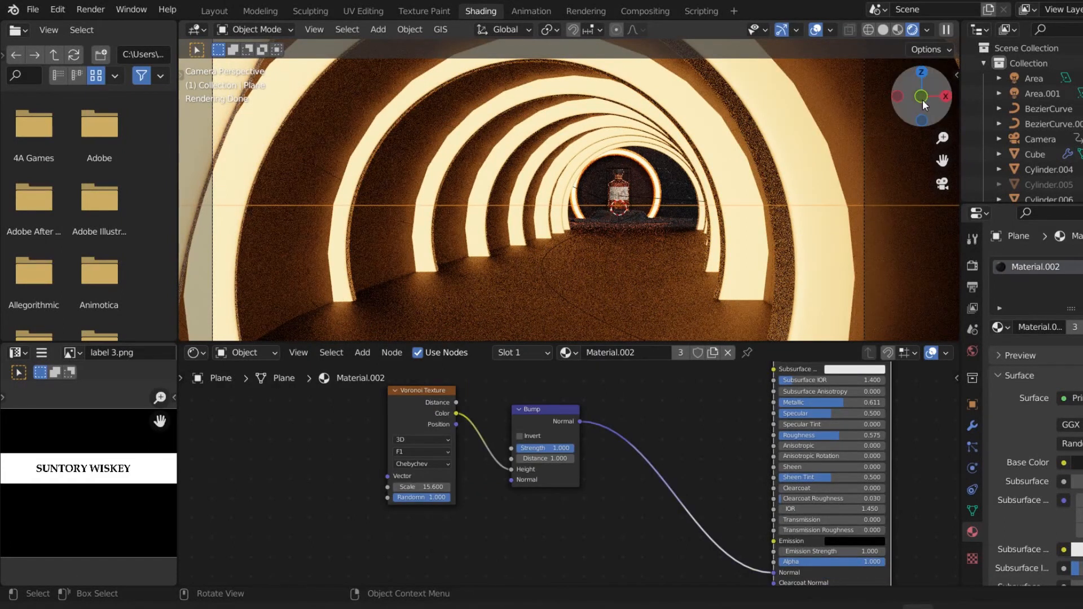
# - Isolate the curved tube in local view and convert it from a curve to a mesh
pyautogui.moveTo(922, 99); pyautogui.dragTo(818, 158)
pyautogui.click(729, 248)
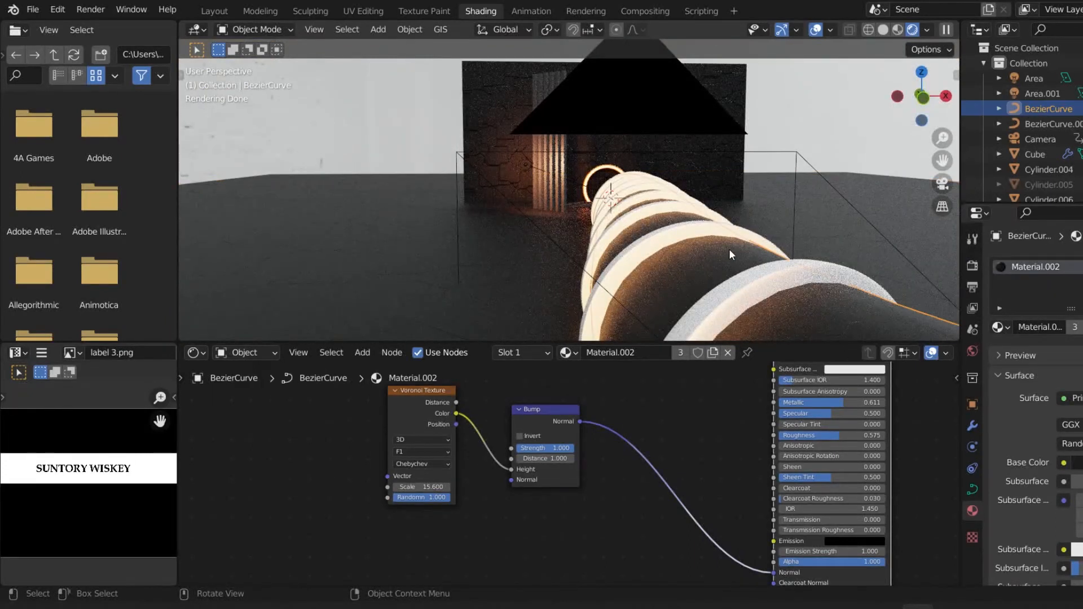
pyautogui.moveTo(942, 138); pyautogui.dragTo(942, 254)
pyautogui.press('KP_Divide')
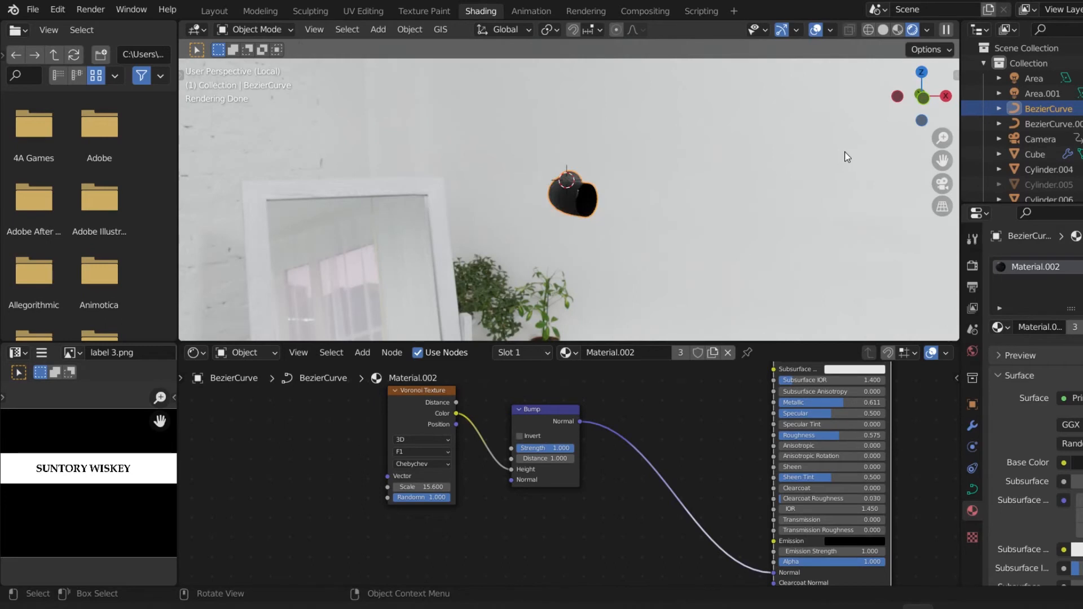
pyautogui.moveTo(918, 126); pyautogui.dragTo(740, 173)
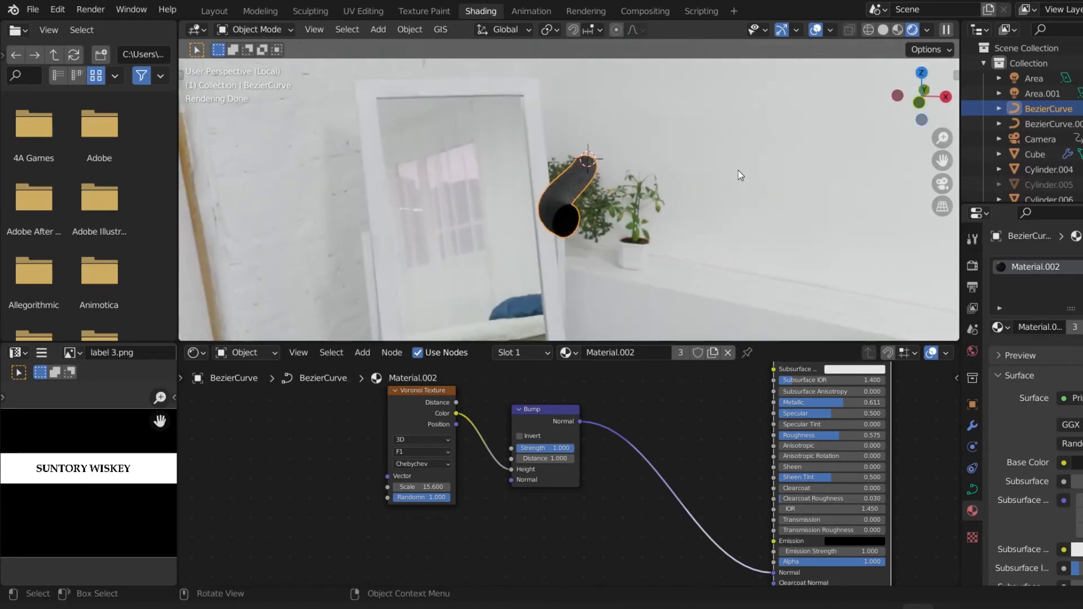
pyautogui.press('F3')
pyautogui.write('conver')
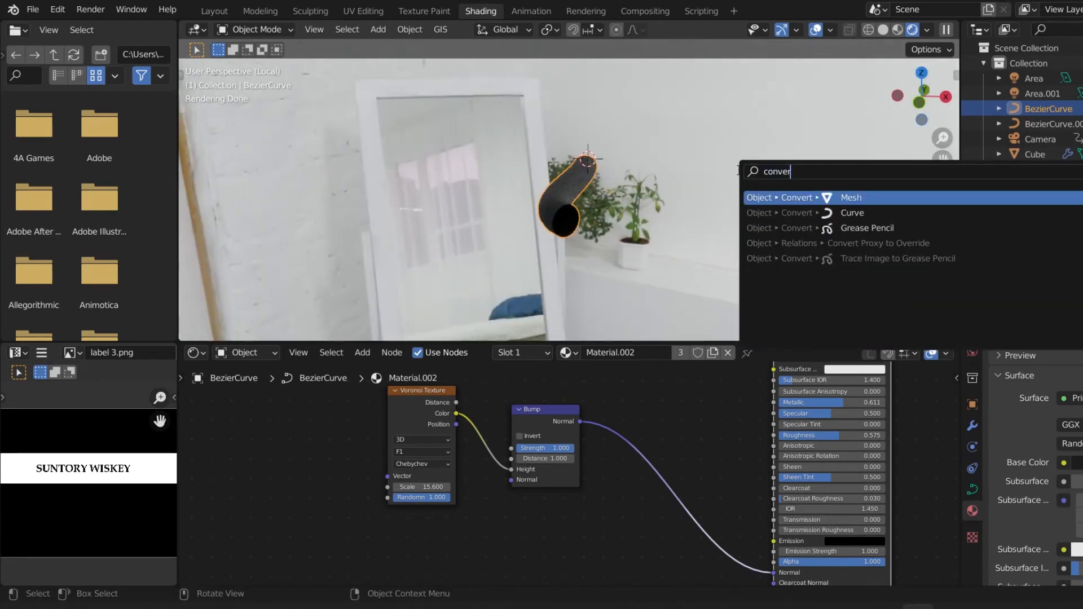
pyautogui.press('Return')
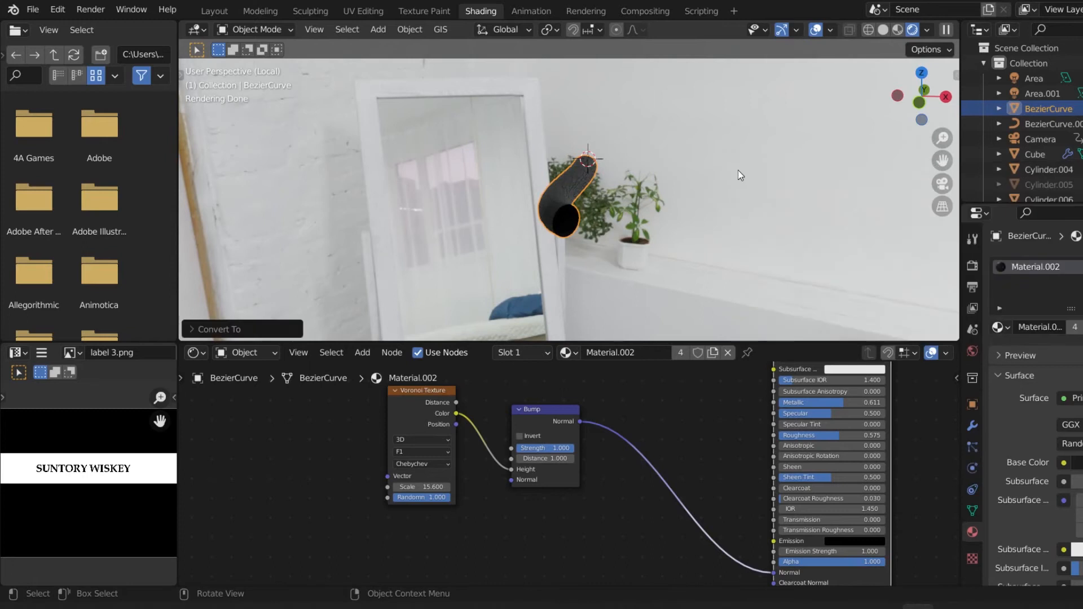
# - Add a Subdivision Surface modifier to the converted tube mesh
pyautogui.click(972, 425)
pyautogui.click(1032, 263)
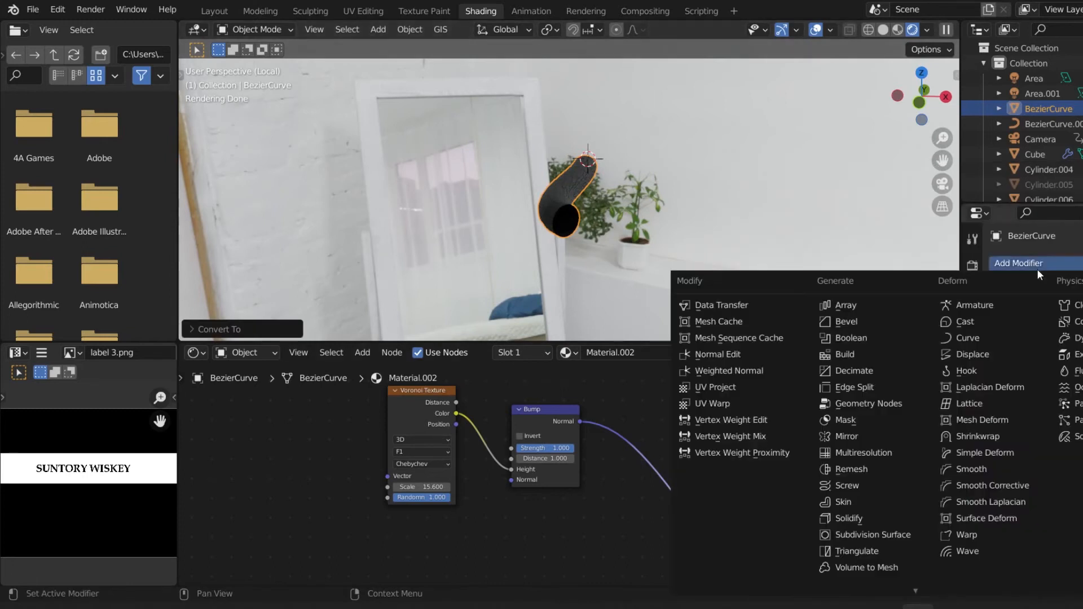
pyautogui.click(865, 534)
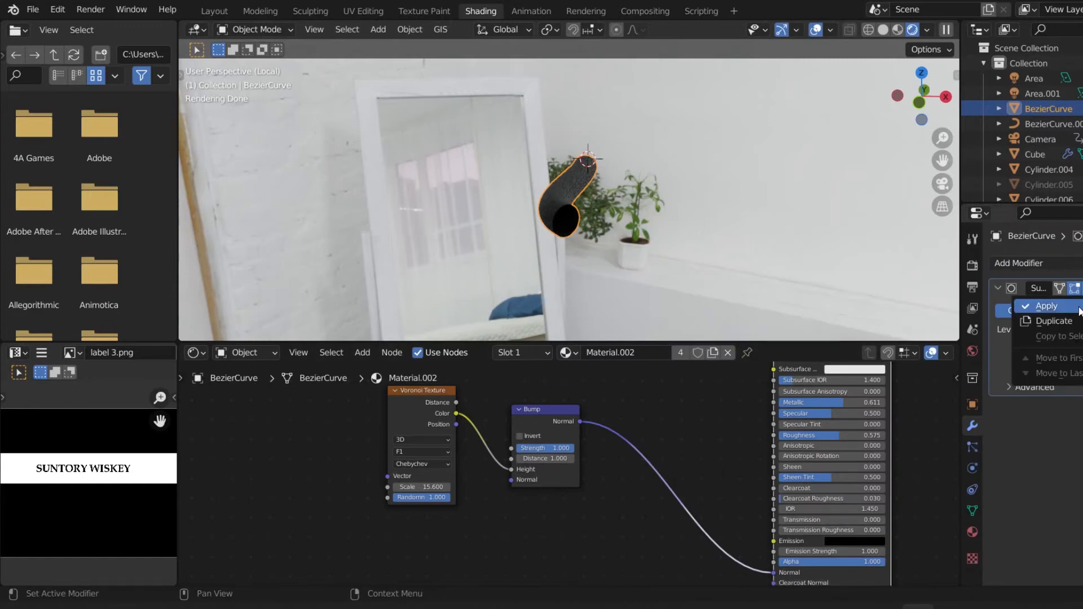
# - Return to the camera view and leave local view to show the whole tunnel scene
pyautogui.press('KP_0')
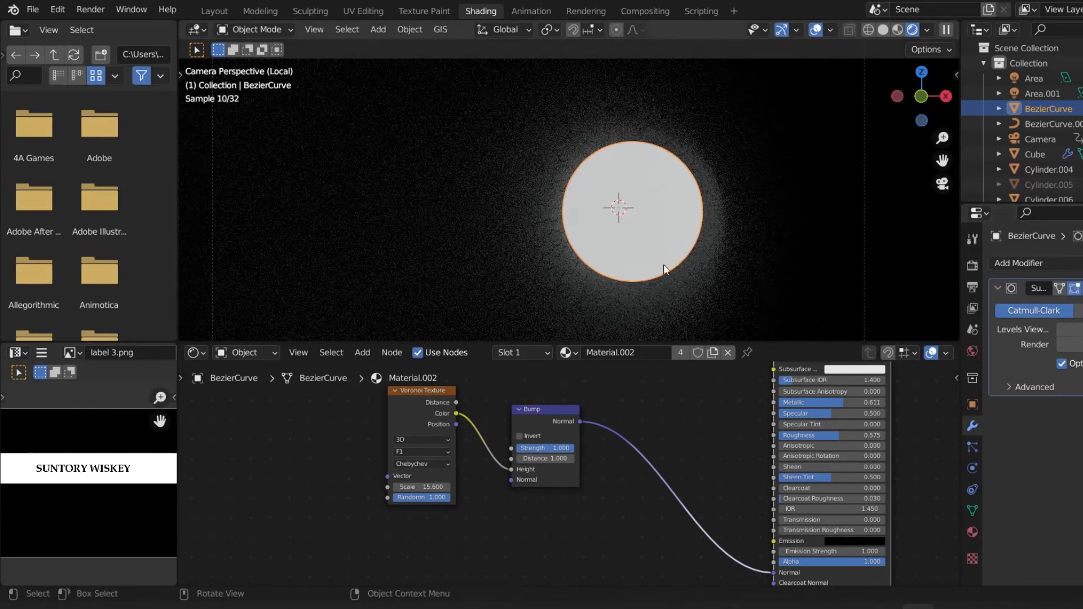
pyautogui.press('KP_0')
pyautogui.press('KP_0')
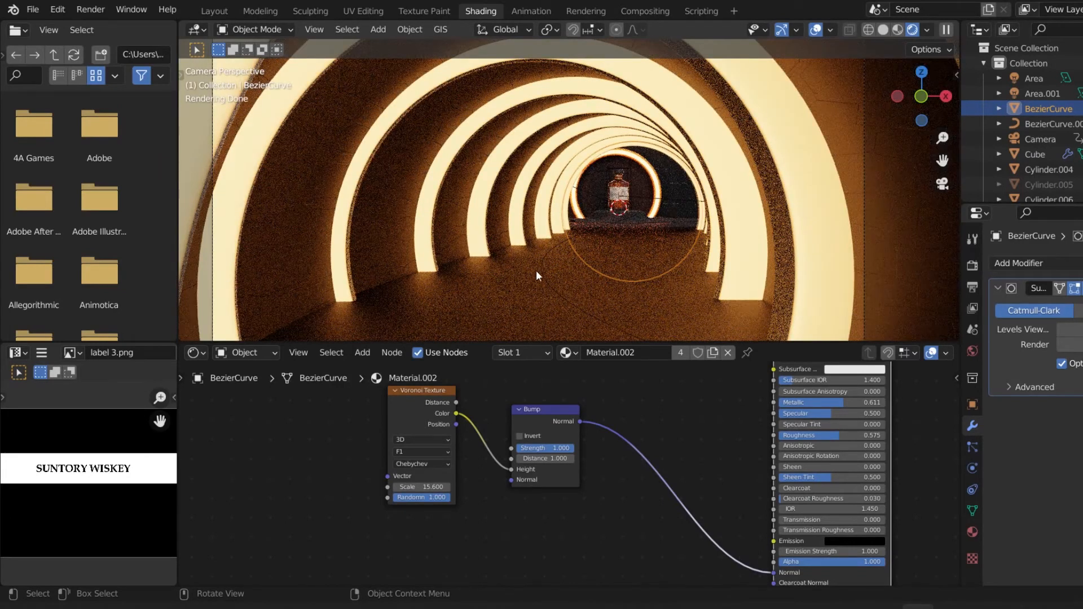
# - Select the floor plane and move its material's Voronoi Texture node farther away from the Bump node
pyautogui.click(465, 290)
pyautogui.moveTo(414, 422); pyautogui.dragTo(372, 414)
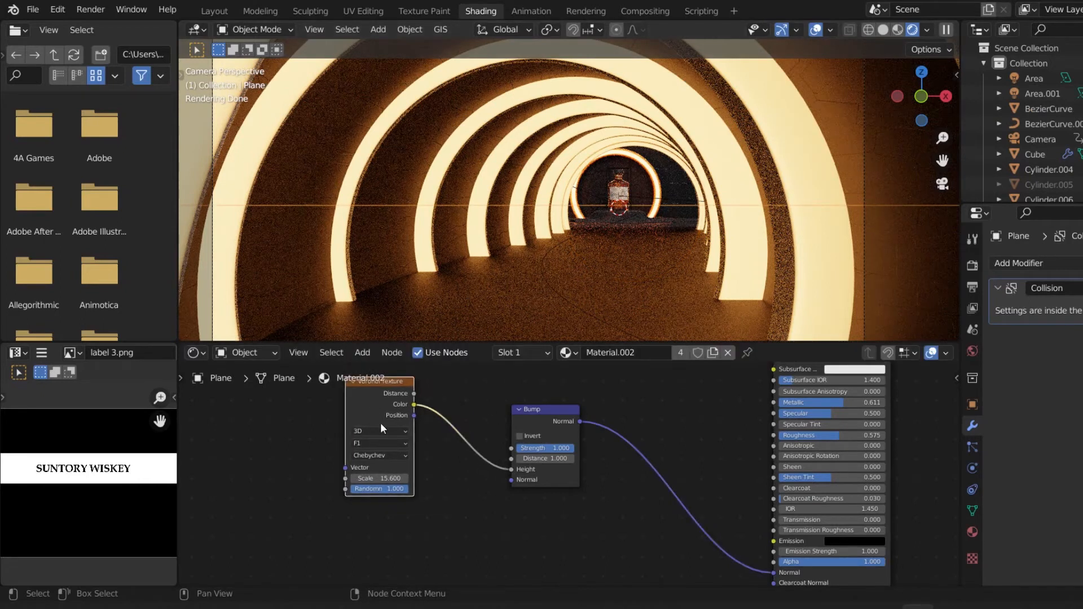
pyautogui.hotkey('shift', 'd')
pyautogui.rightClick(458, 449)
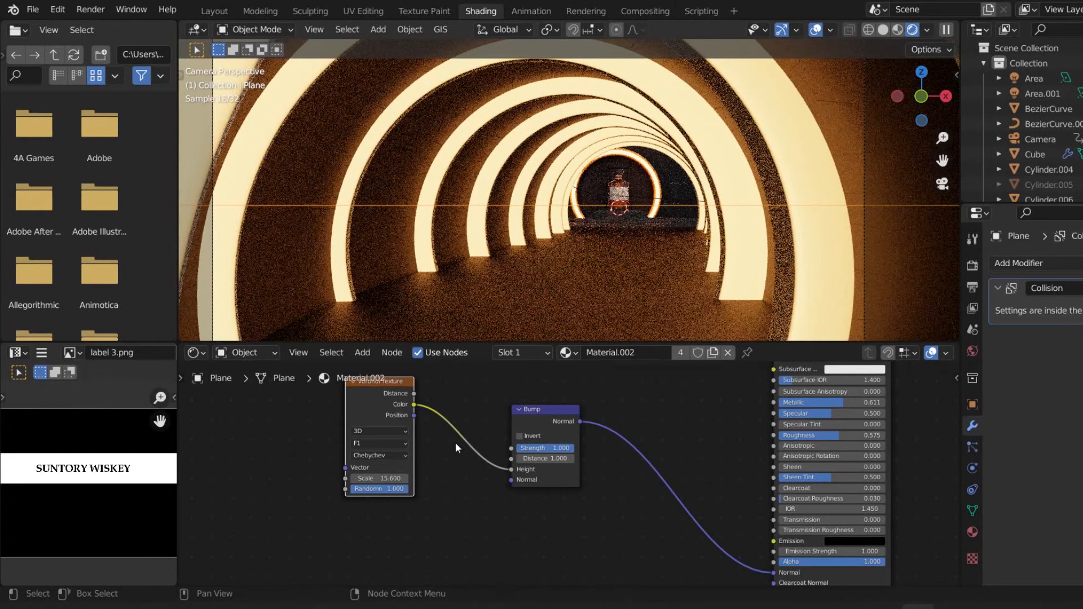
pyautogui.hotkey('shift', 'd')
pyautogui.click(258, 443)
pyautogui.press('x')
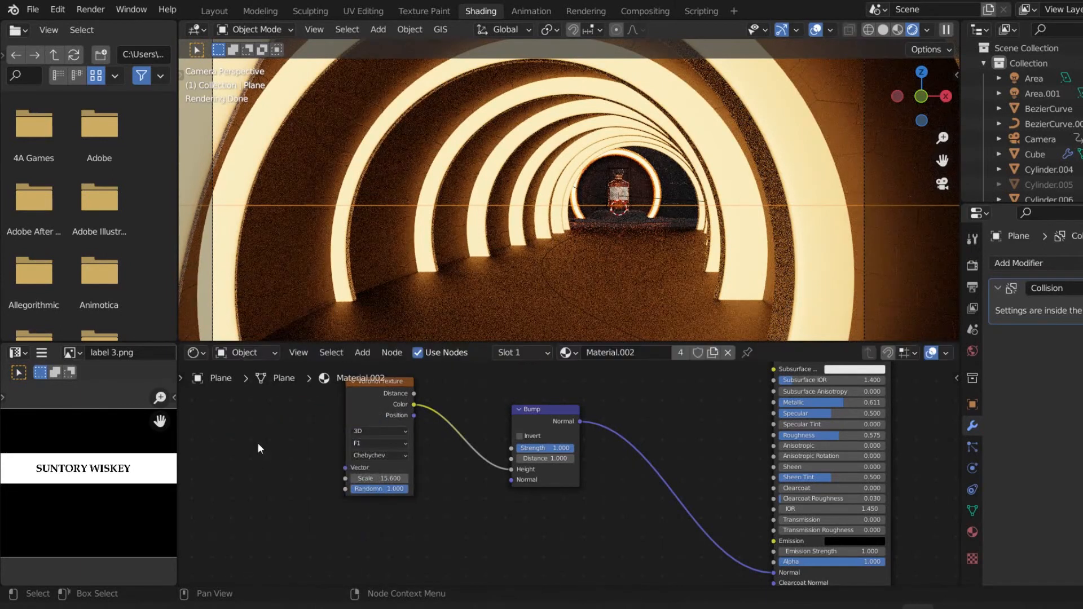
pyautogui.click(561, 432)
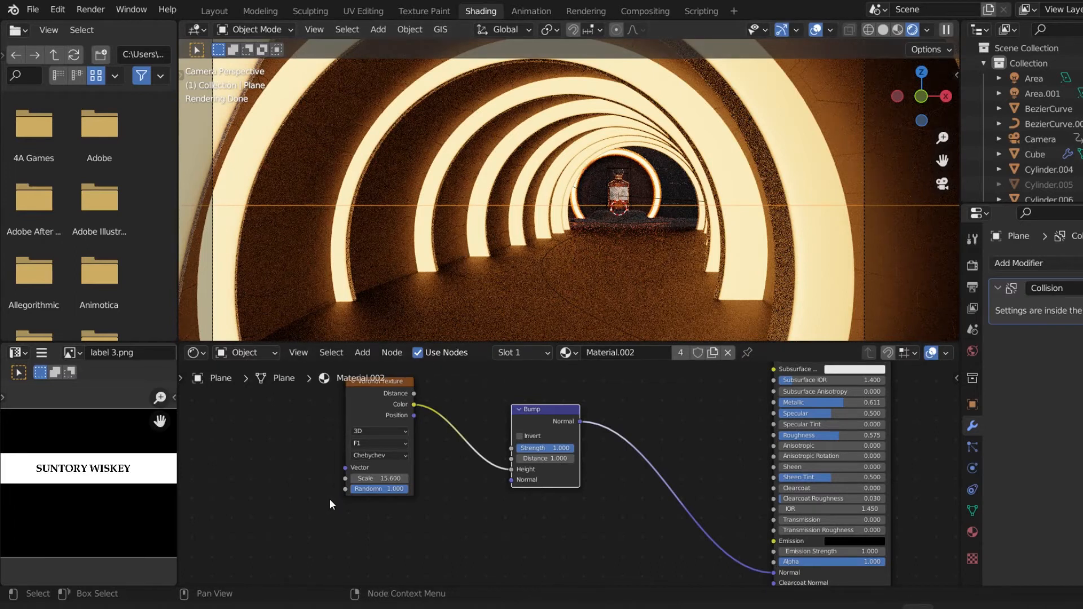
# - Play the camera animation in the Layout workspace and stop it at frame 78
pyautogui.click(214, 11)
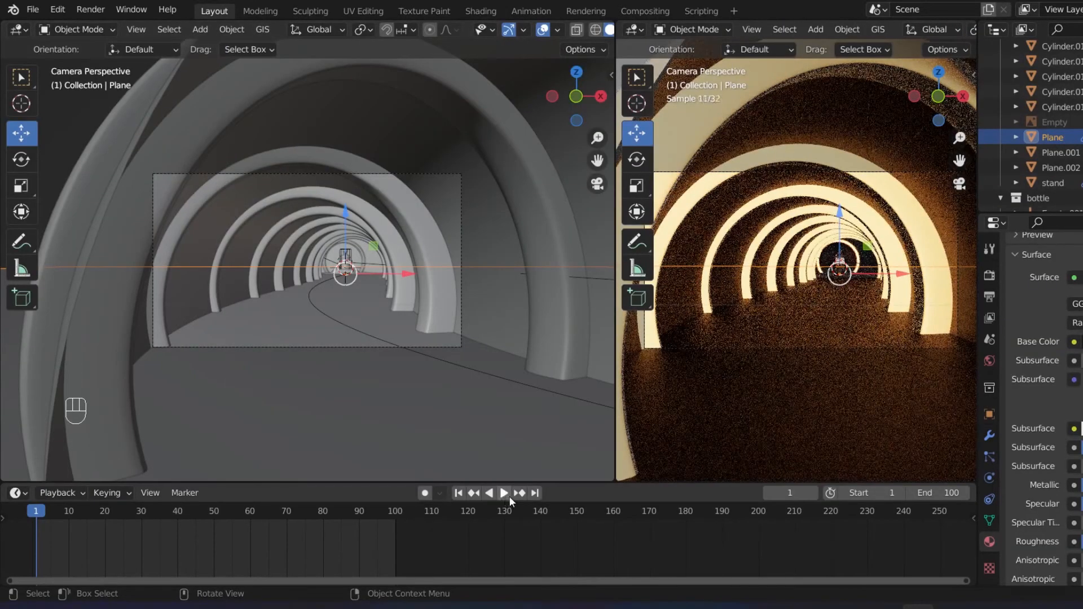
pyautogui.click(508, 494)
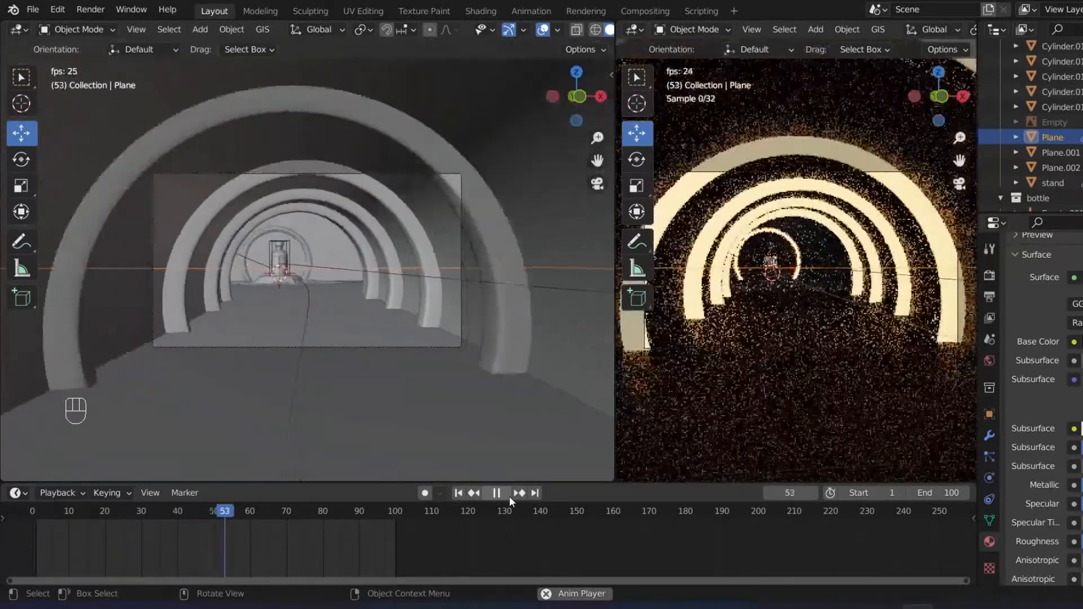
pyautogui.click(509, 496)
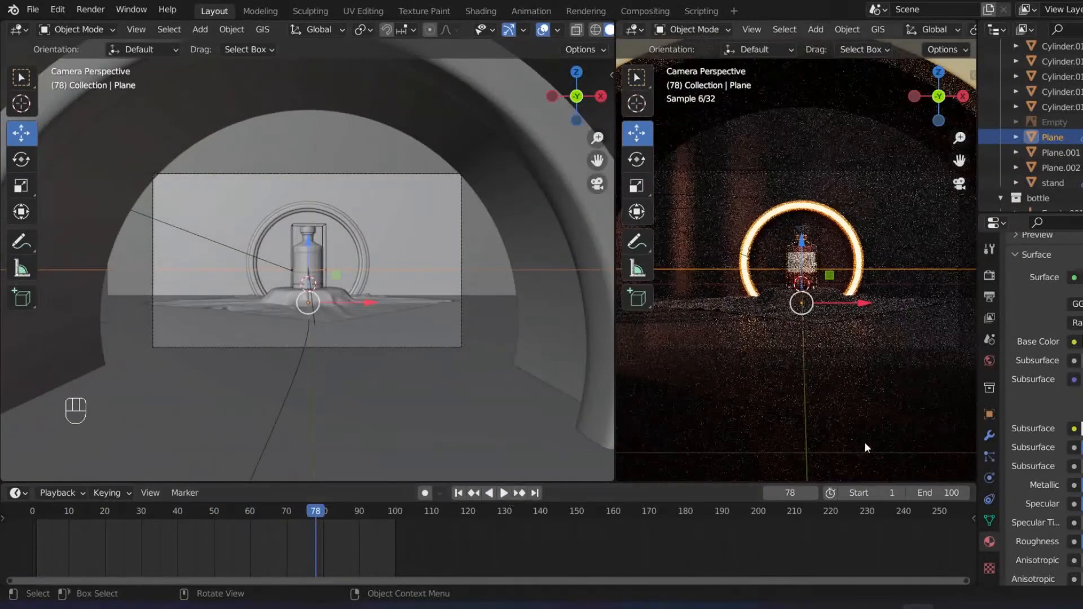
# - Enable Motion Blur in the scene's render settings
pyautogui.click(989, 295)
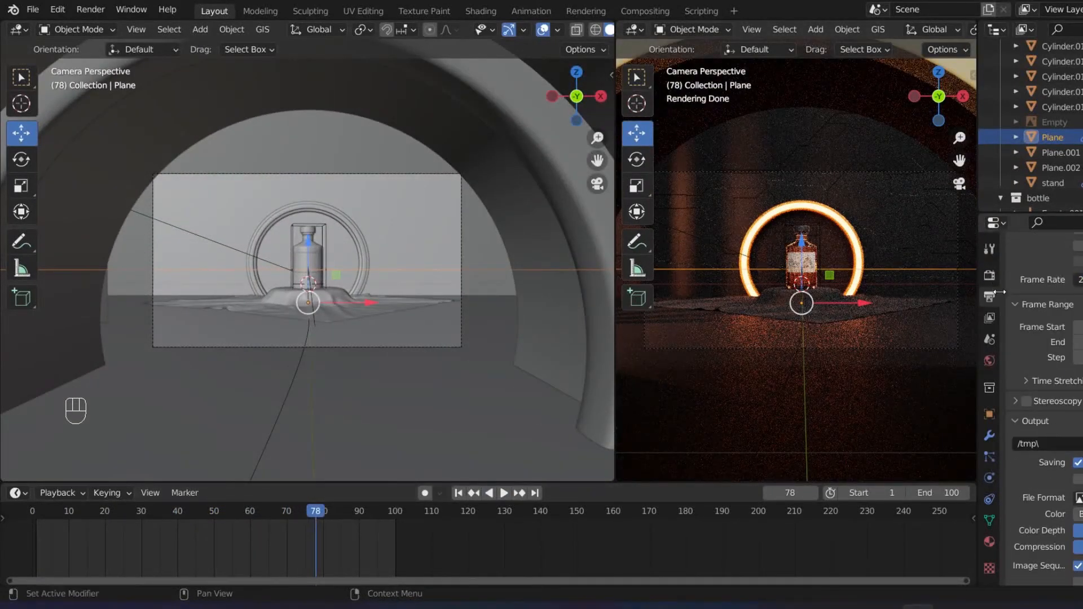
pyautogui.click(990, 275)
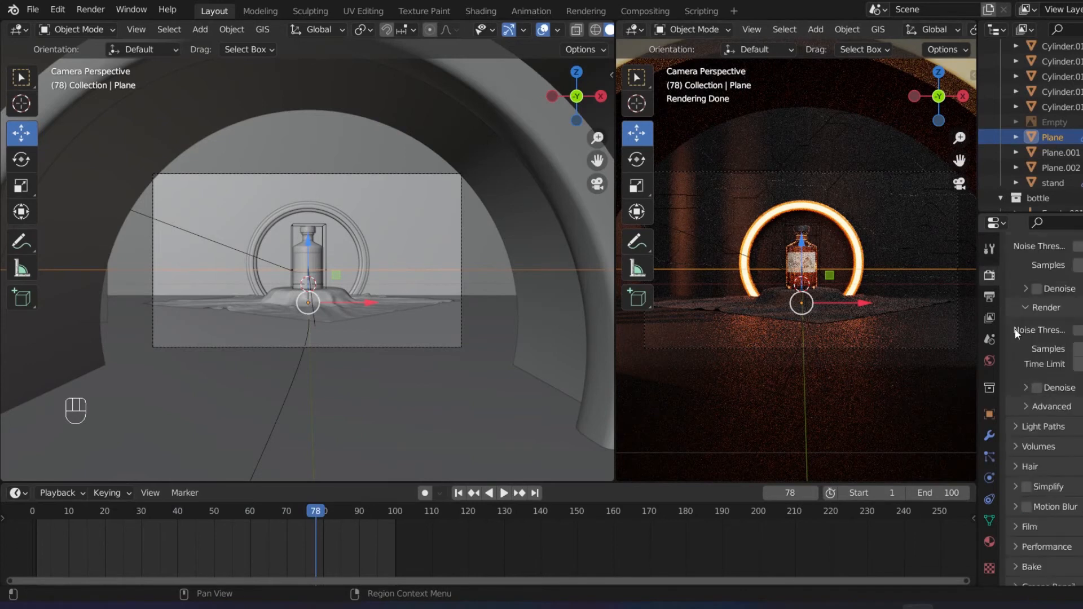
pyautogui.scroll(-5, 1043, 367)
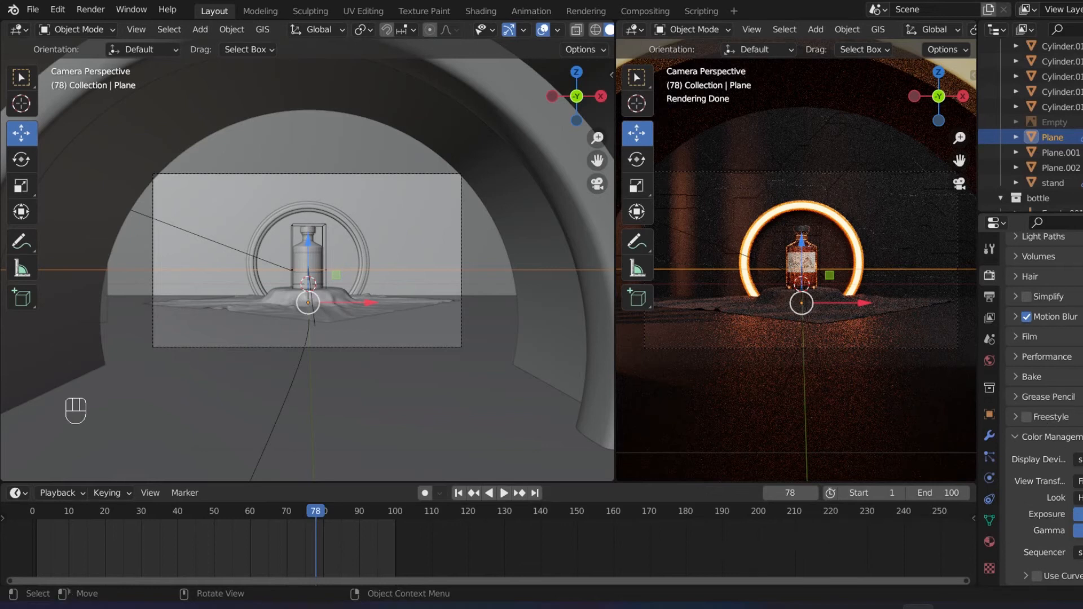
# - Review the Denoise and Glare nodes in the Compositing workspace and return to the Layout workspace
pyautogui.click(660, 10)
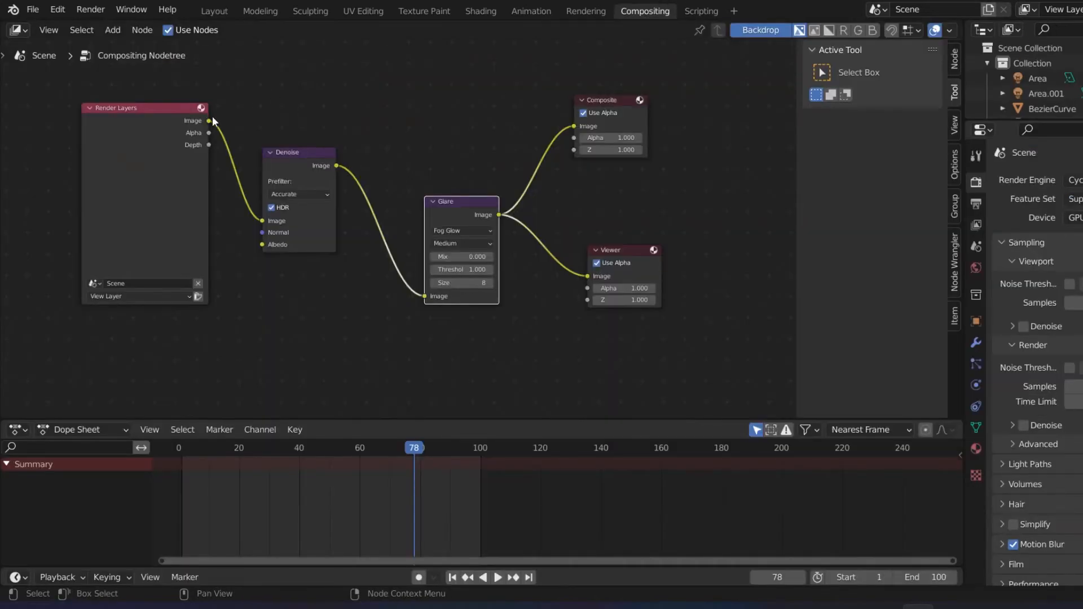
pyautogui.click(278, 161)
pyautogui.click(451, 216)
pyautogui.click(213, 15)
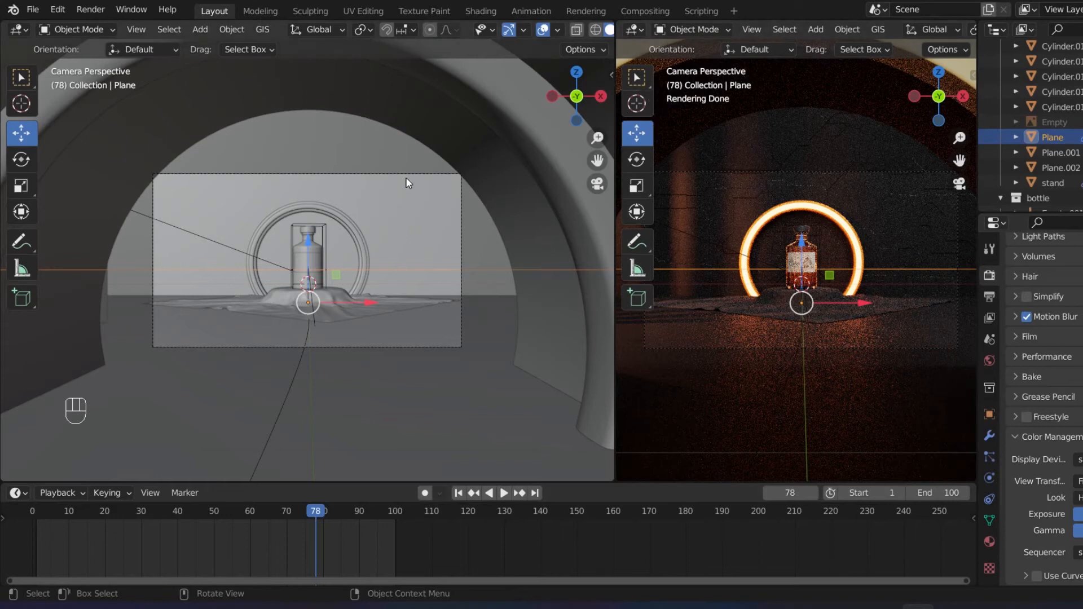
# - Select the backdrop plane behind the bottle and make its shared Material.002 a single-user copy
pyautogui.click(357, 191)
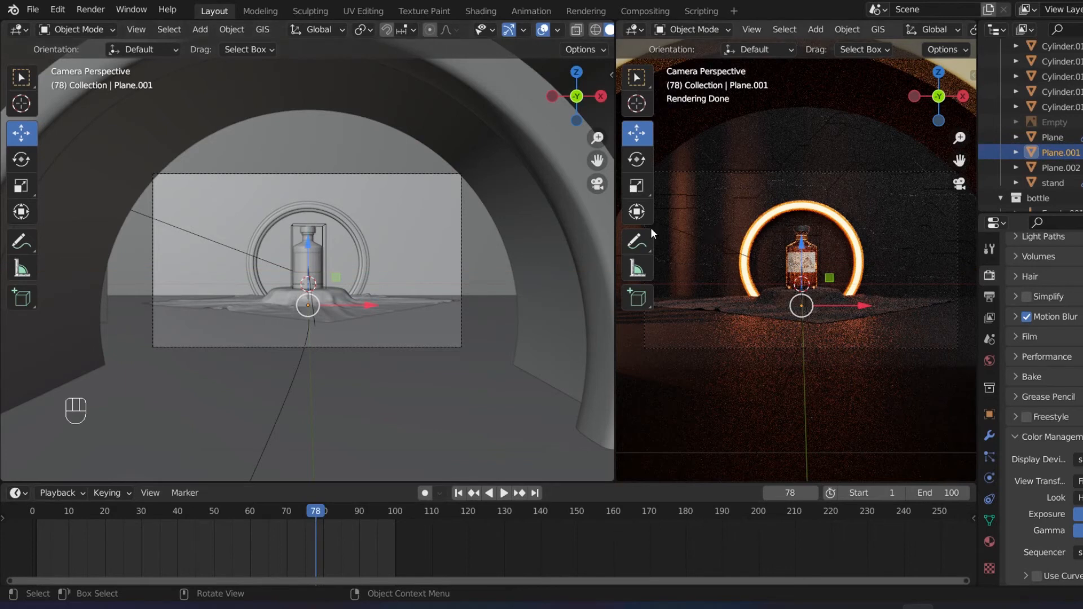
pyautogui.click(989, 541)
pyautogui.scroll(10, 1043, 395)
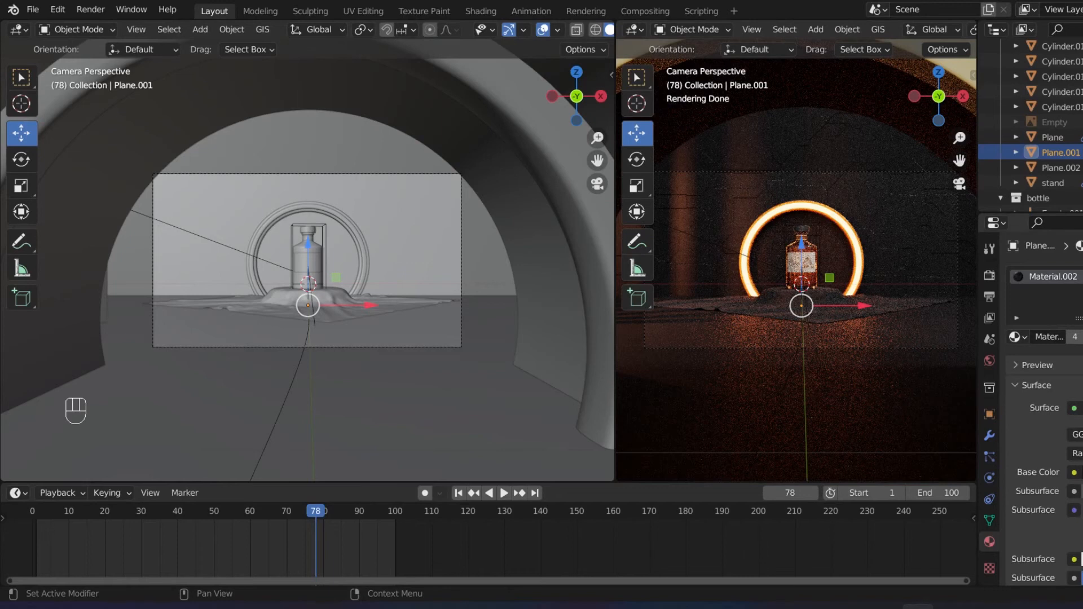
pyautogui.click(1074, 337)
pyautogui.scroll(-1, 1071, 339)
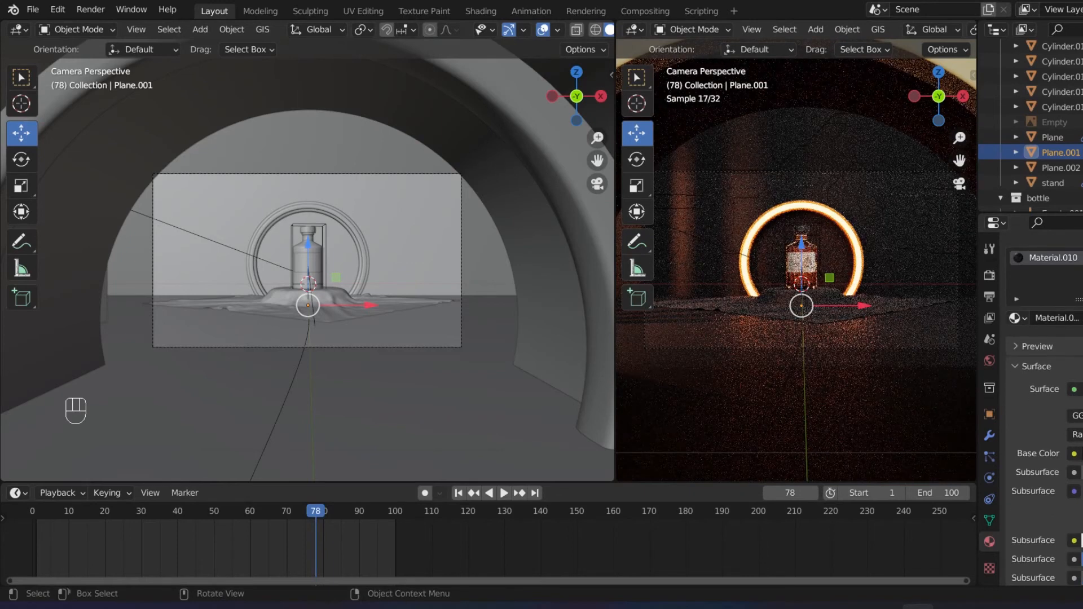
# - Try disconnecting the Bump node from the backdrop shader's Normal input, reconnect it and return to the Layout workspace
pyautogui.click(480, 8)
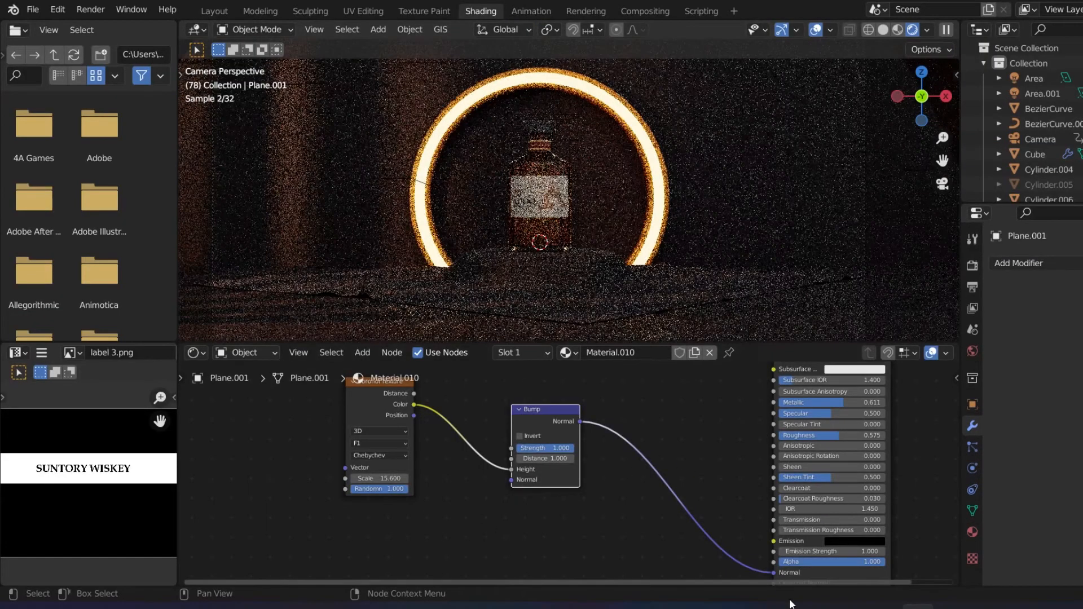
pyautogui.moveTo(773, 572); pyautogui.dragTo(711, 567)
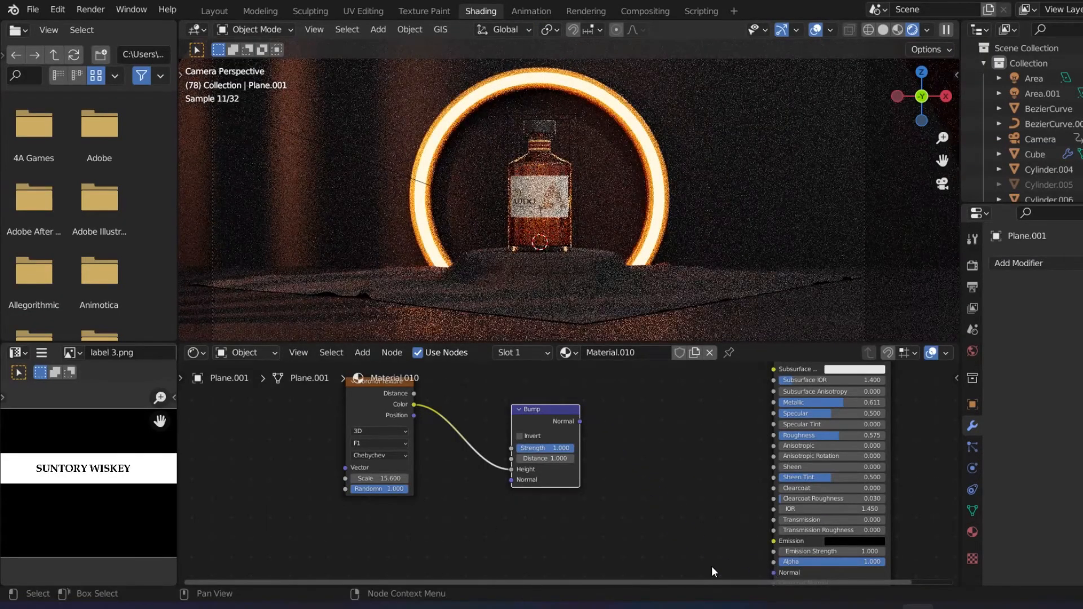
pyautogui.moveTo(581, 424); pyautogui.dragTo(778, 534)
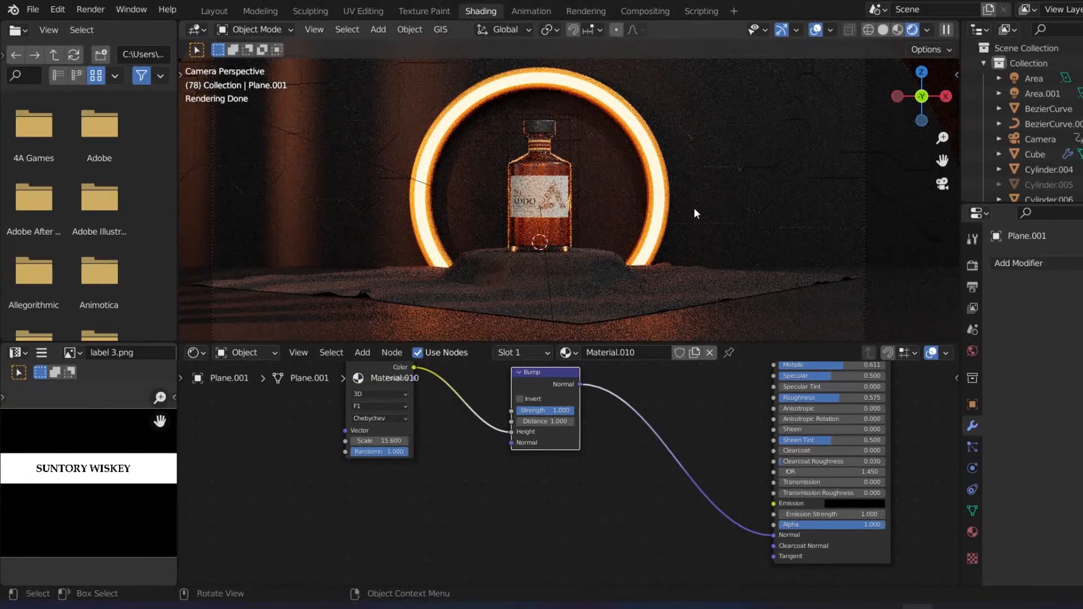
pyautogui.click(220, 11)
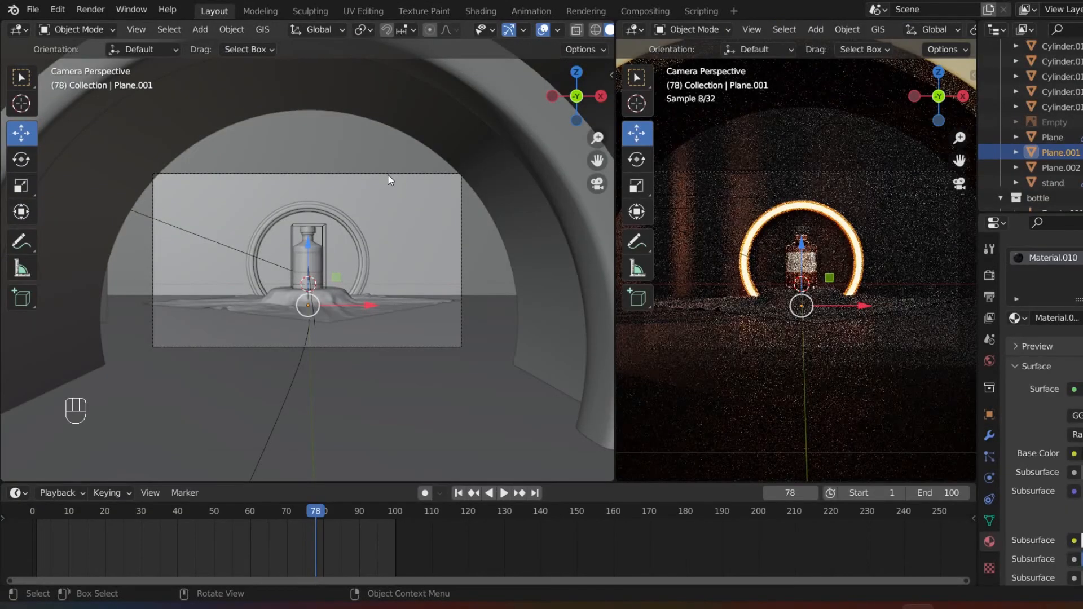
# - Select the camera, split the timeline area in two and change the lower area to a Graph Editor
pyautogui.click(370, 175)
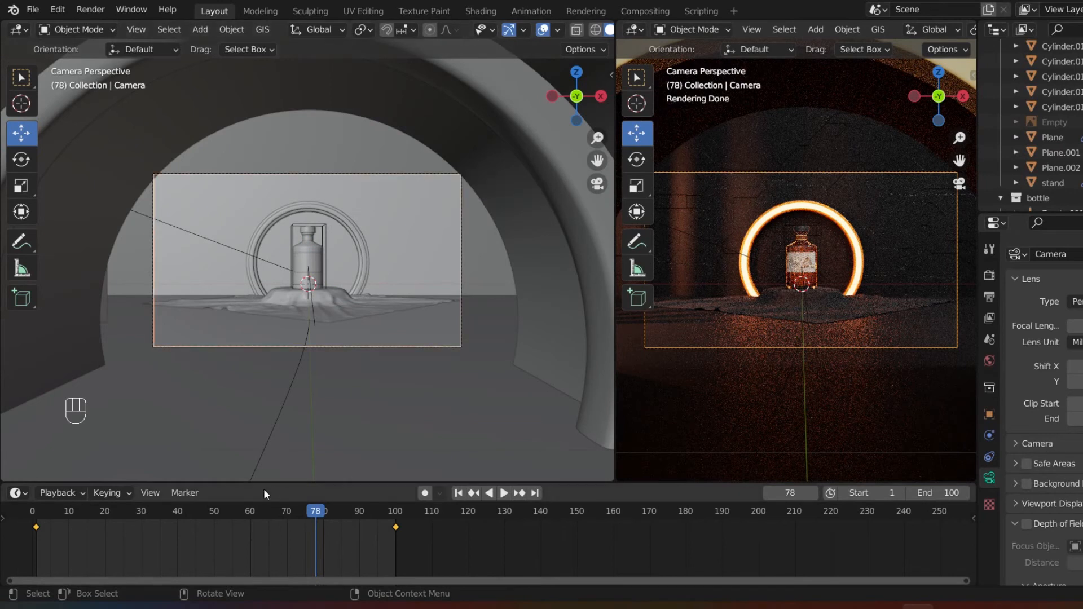
pyautogui.press('super')
pyautogui.press('super')
pyautogui.moveTo(7, 483); pyautogui.dragTo(8, 395)
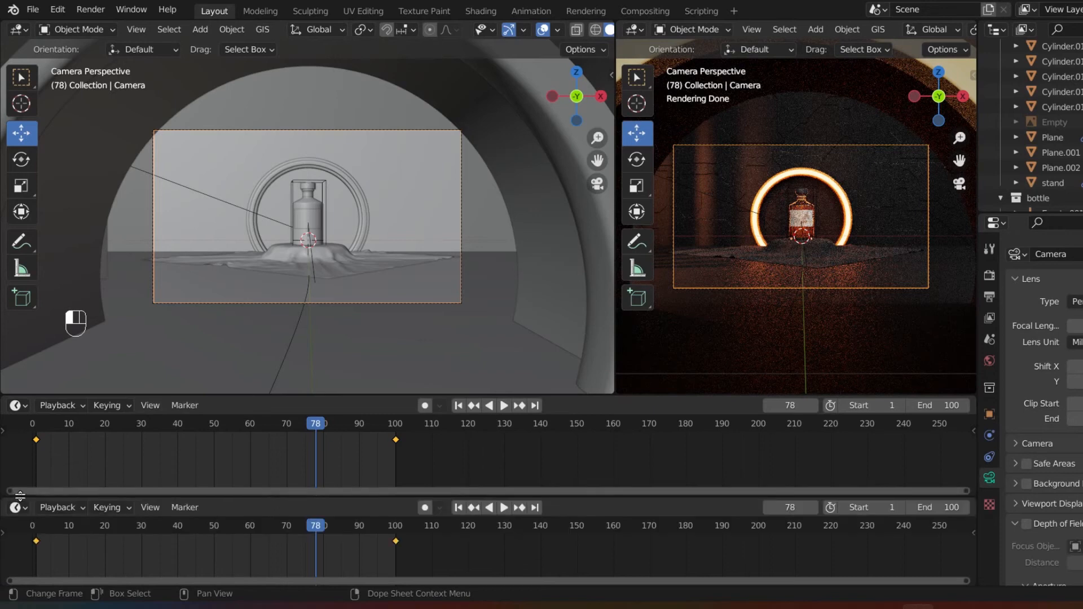
pyautogui.click(6, 490)
pyautogui.click(17, 497)
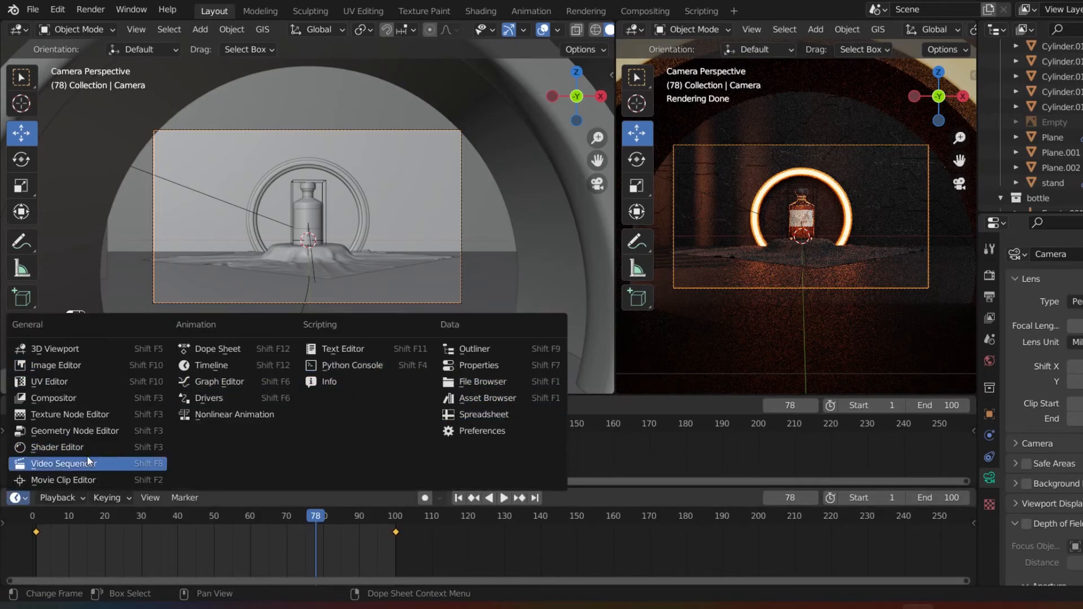
pyautogui.click(204, 384)
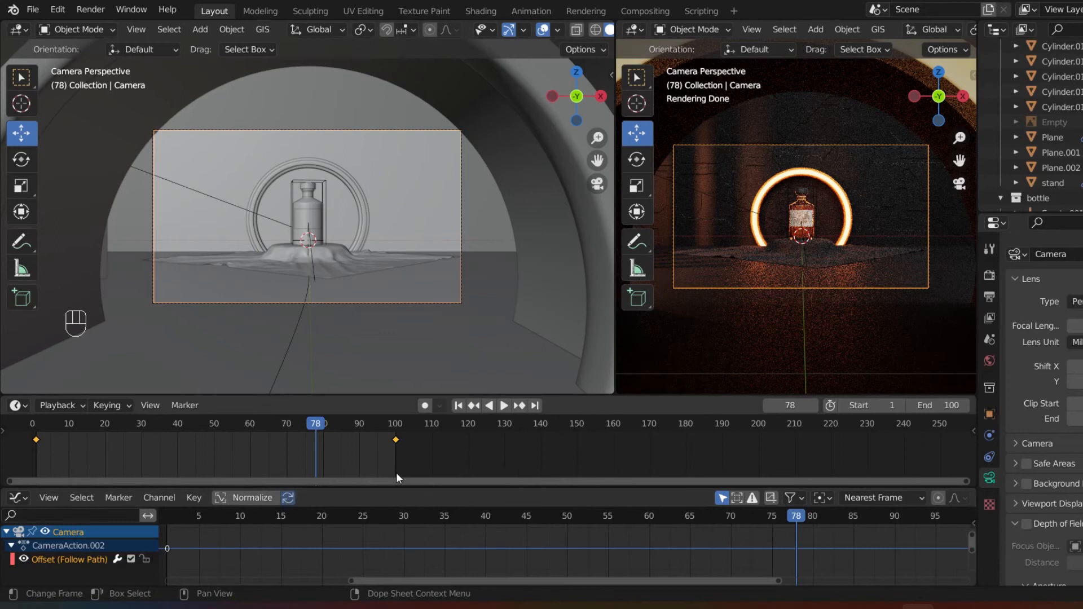
# - Enlarge the Graph Editor area and bring the camera's Offset (Follow Path) curve into view
pyautogui.press('KP_Subtract')
pyautogui.press('KP_Subtract')
pyautogui.press('KP_Subtract')
pyautogui.press('KP_Subtract')
pyautogui.press('KP_Subtract')
pyautogui.press('KP_Subtract')
pyautogui.press('KP_Subtract')
pyautogui.press('KP_Subtract')
pyautogui.press('KP_Subtract')
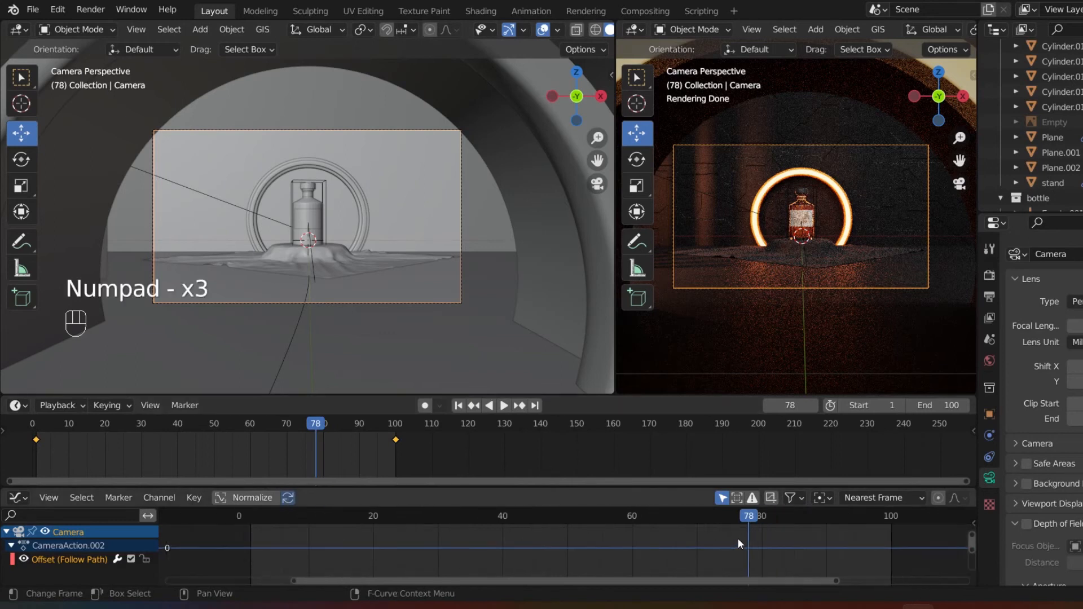
pyautogui.press('KP_Subtract')
pyautogui.press('KP_Subtract')
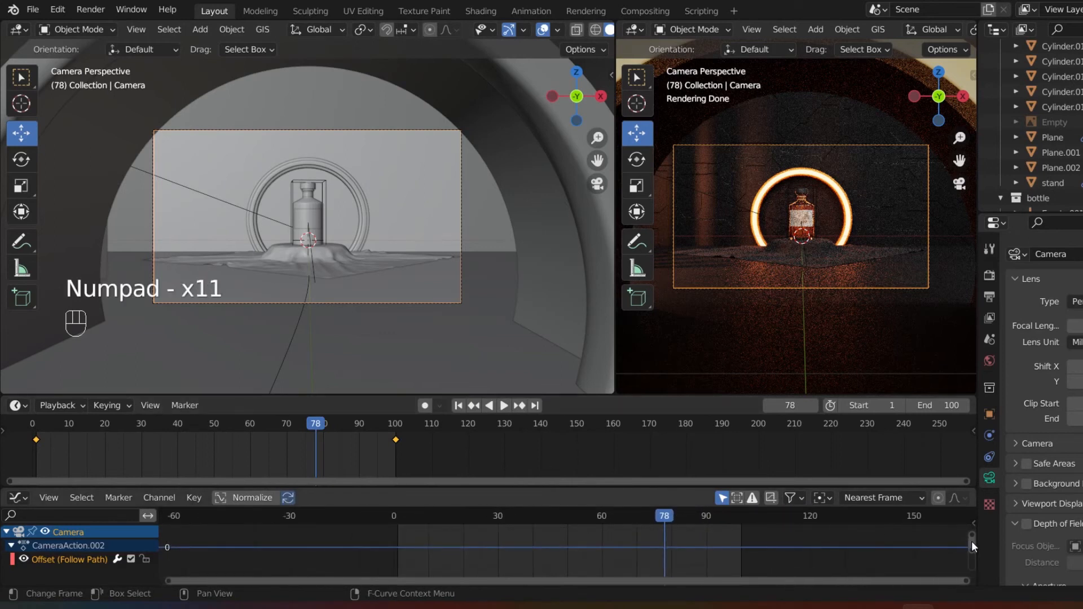
pyautogui.moveTo(973, 548); pyautogui.dragTo(970, 589)
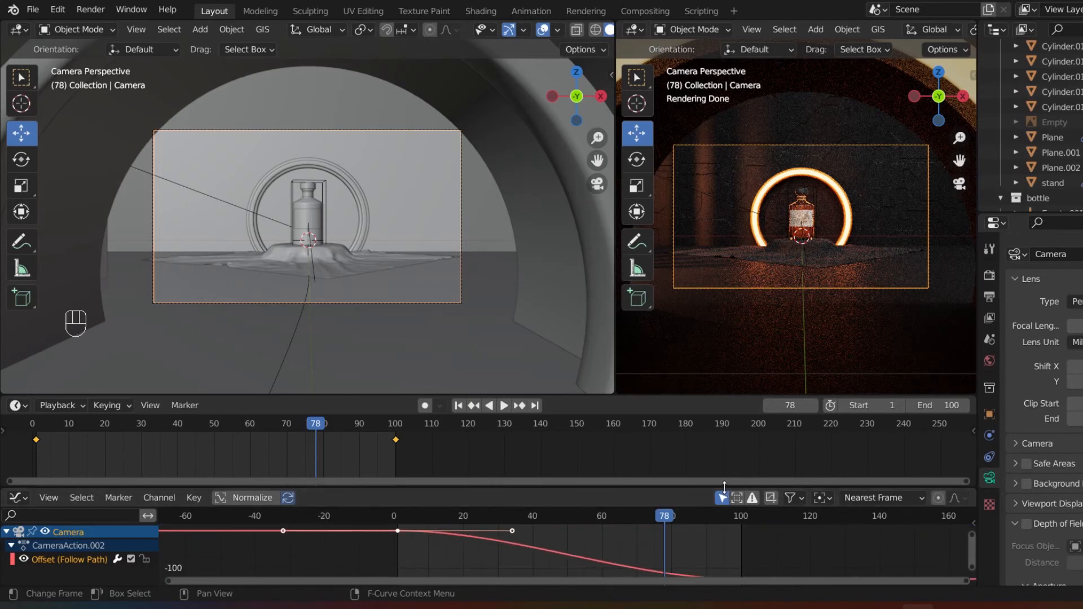
pyautogui.moveTo(725, 486); pyautogui.dragTo(677, 448)
pyautogui.moveTo(585, 394); pyautogui.dragTo(590, 330)
pyautogui.moveTo(604, 442); pyautogui.dragTo(603, 411)
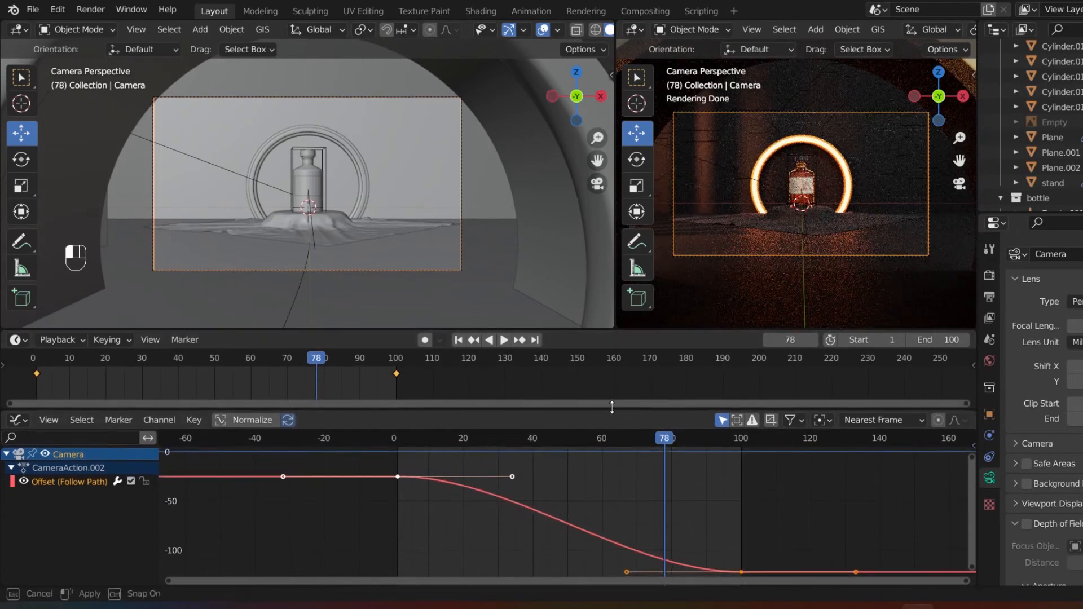
# - Select all keyframes of the camera's Offset (Follow Path) curve and set their interpolation mode to Bezier
pyautogui.press('KP_Subtract')
pyautogui.press('KP_Subtract')
pyautogui.press('KP_Subtract')
pyautogui.press('KP_Subtract')
pyautogui.press('KP_Subtract')
pyautogui.press('KP_Subtract')
pyautogui.press('KP_Subtract')
pyautogui.press('KP_Subtract')
pyautogui.press('KP_Subtract')
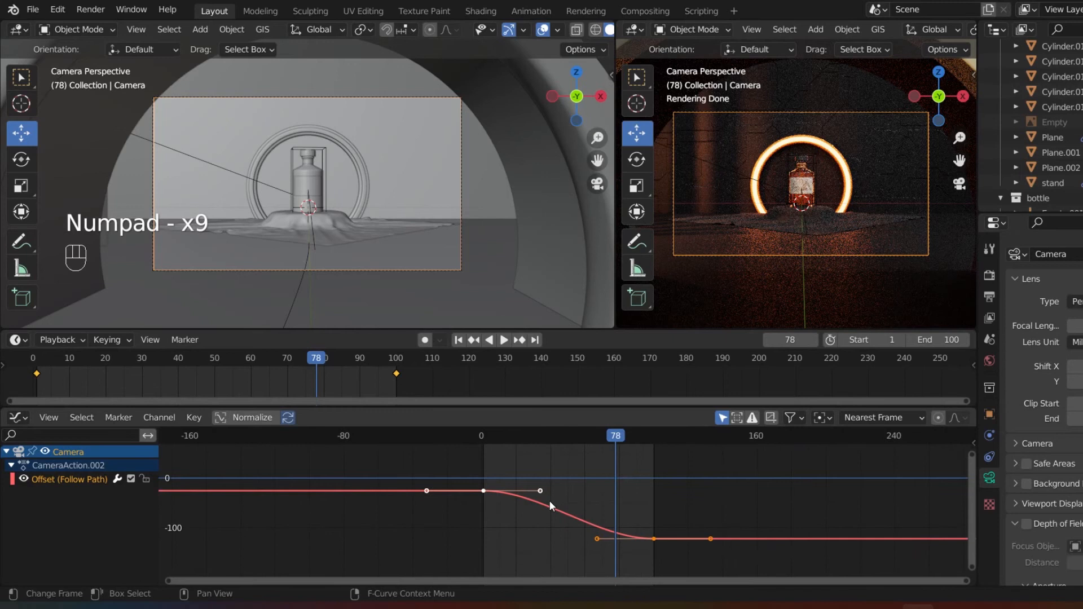
pyautogui.click(442, 475)
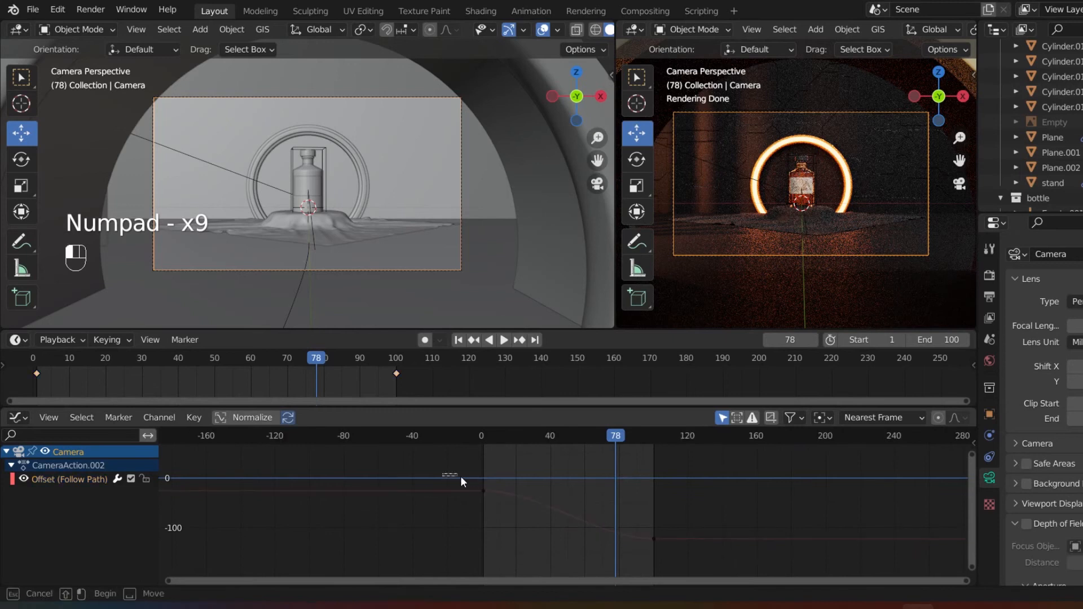
pyautogui.moveTo(464, 474); pyautogui.dragTo(683, 563)
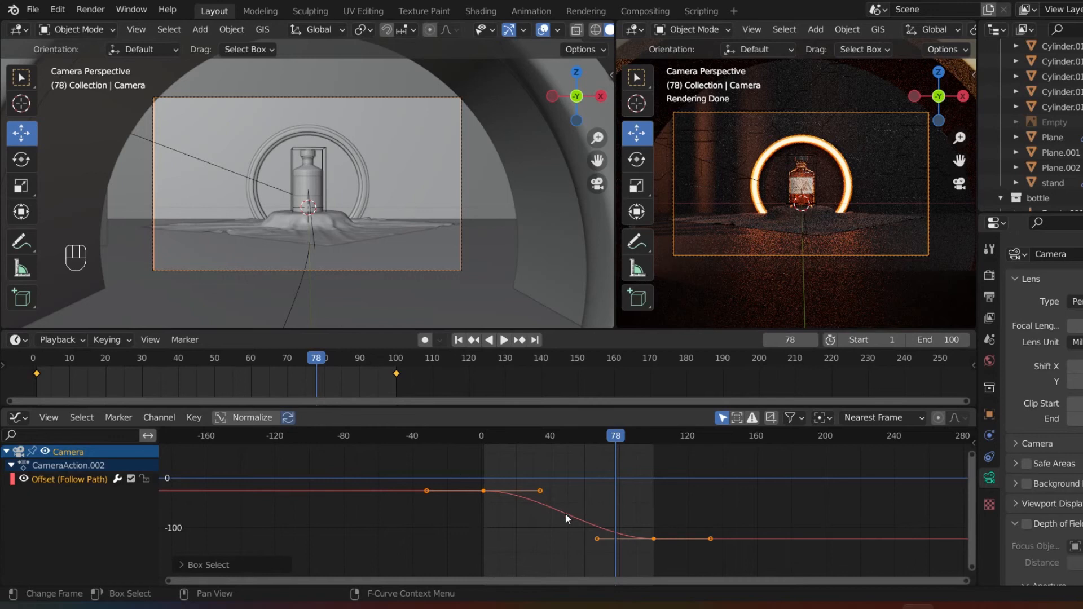
pyautogui.click(194, 418)
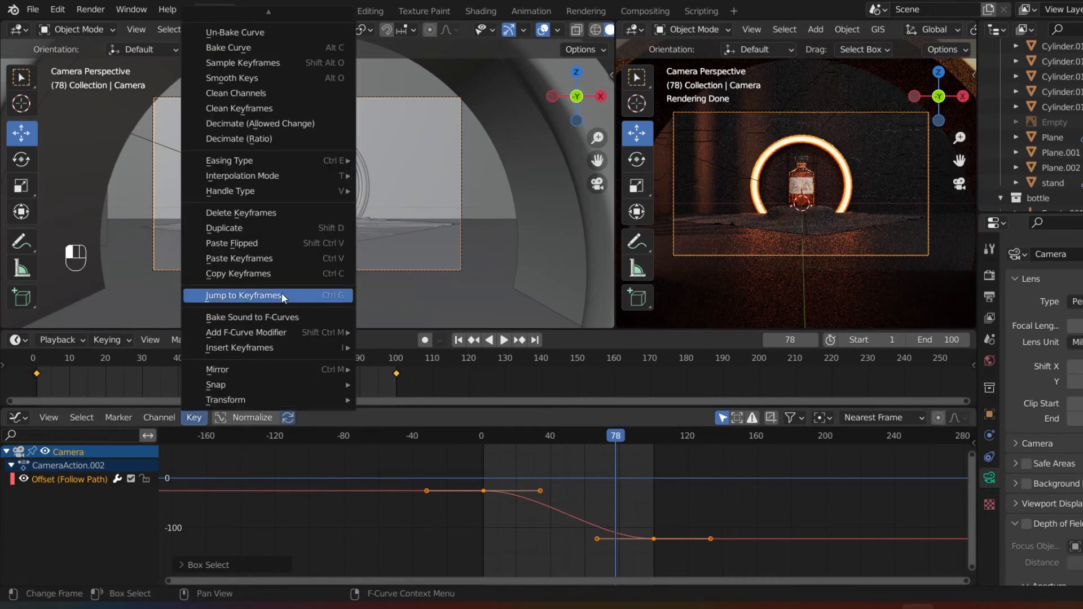
pyautogui.moveTo(296, 177)
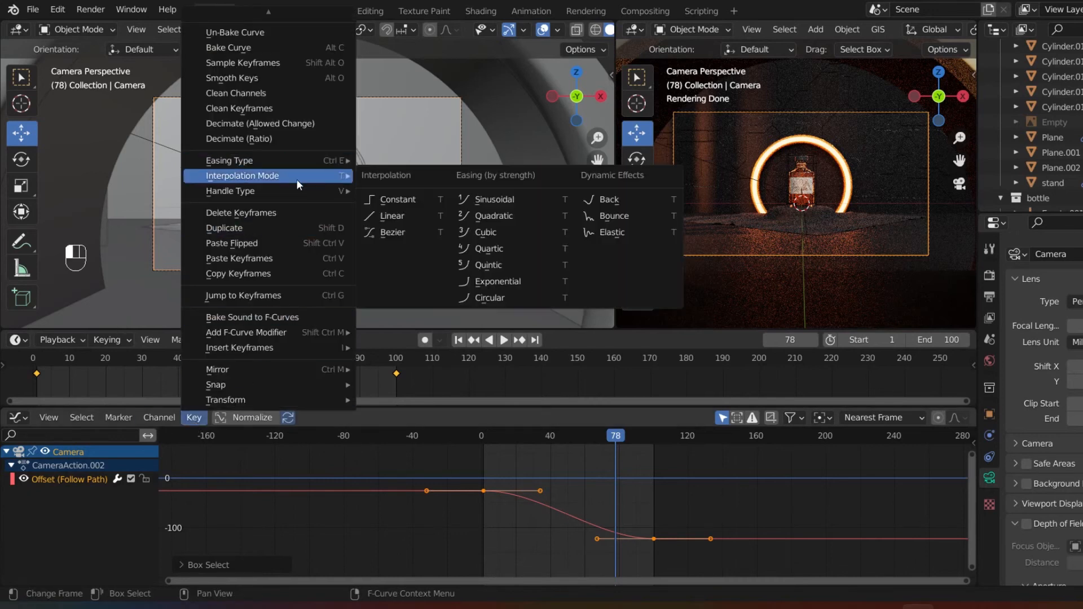
pyautogui.click(377, 232)
# - Try Linear interpolation on the selected Offset (Follow Path) keyframes and return them to Bezier
pyautogui.click(205, 418)
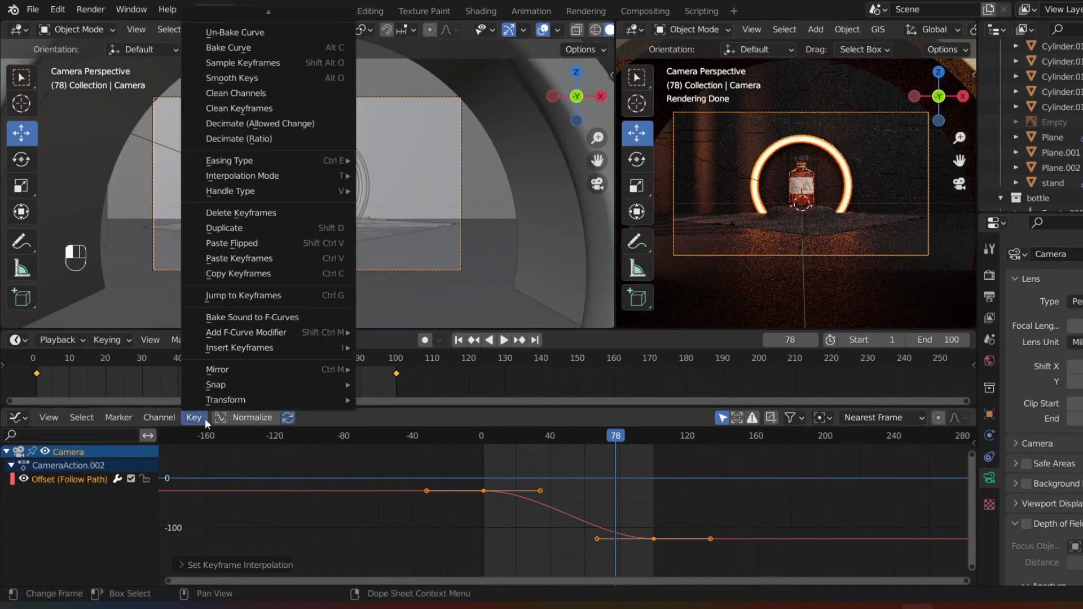
pyautogui.click(193, 418)
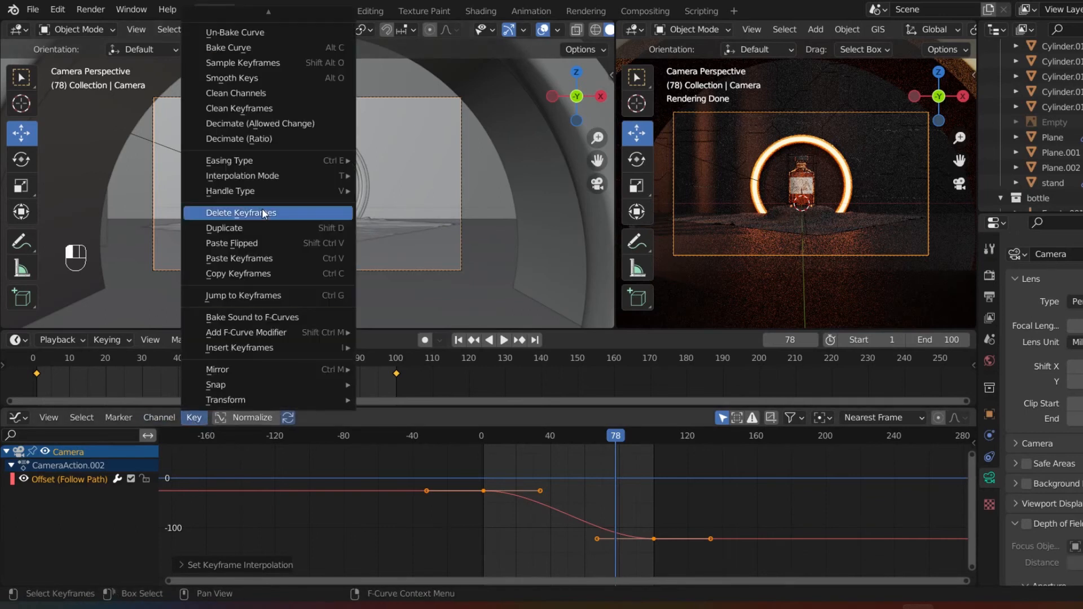
pyautogui.moveTo(286, 179)
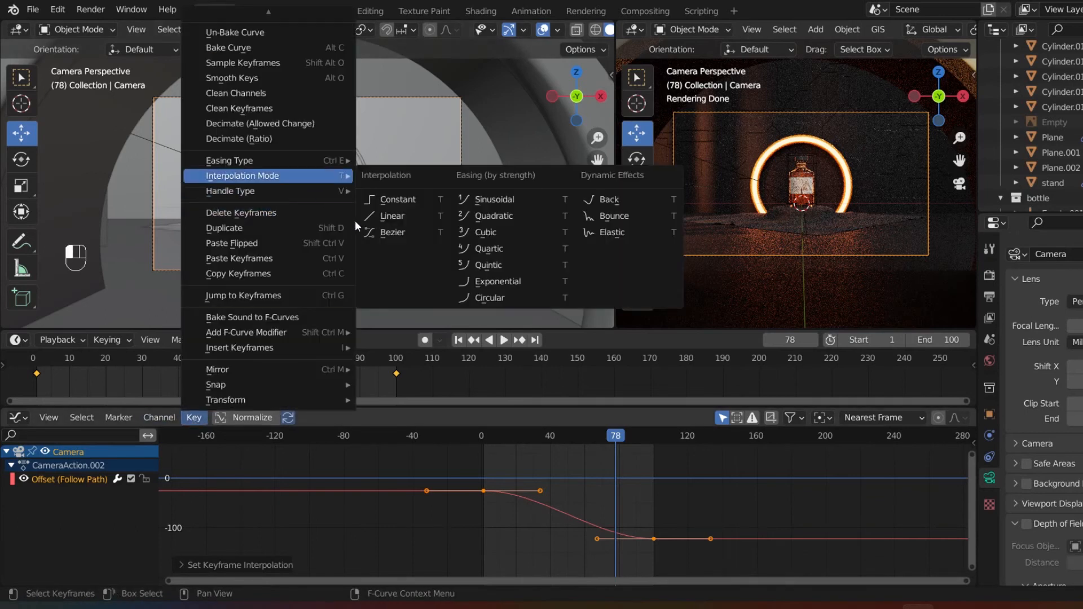
pyautogui.click(395, 221)
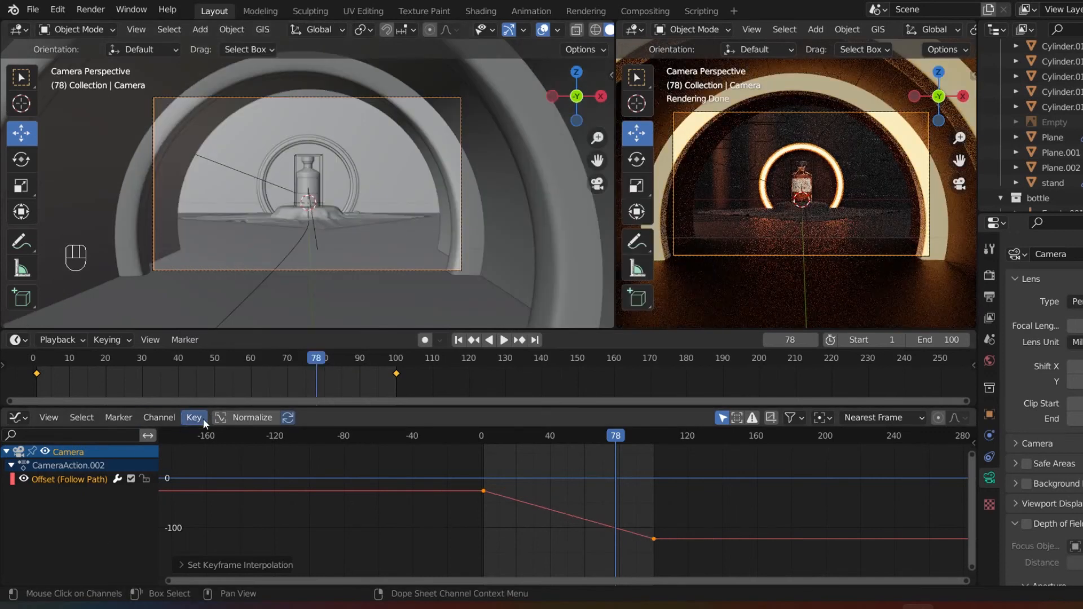
pyautogui.click(195, 418)
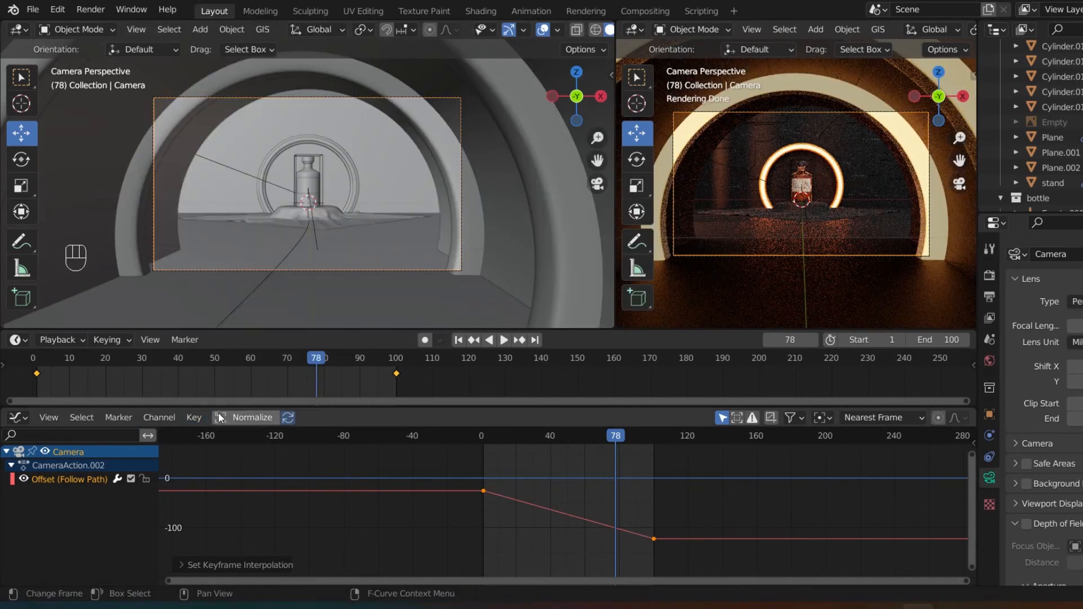
pyautogui.click(197, 418)
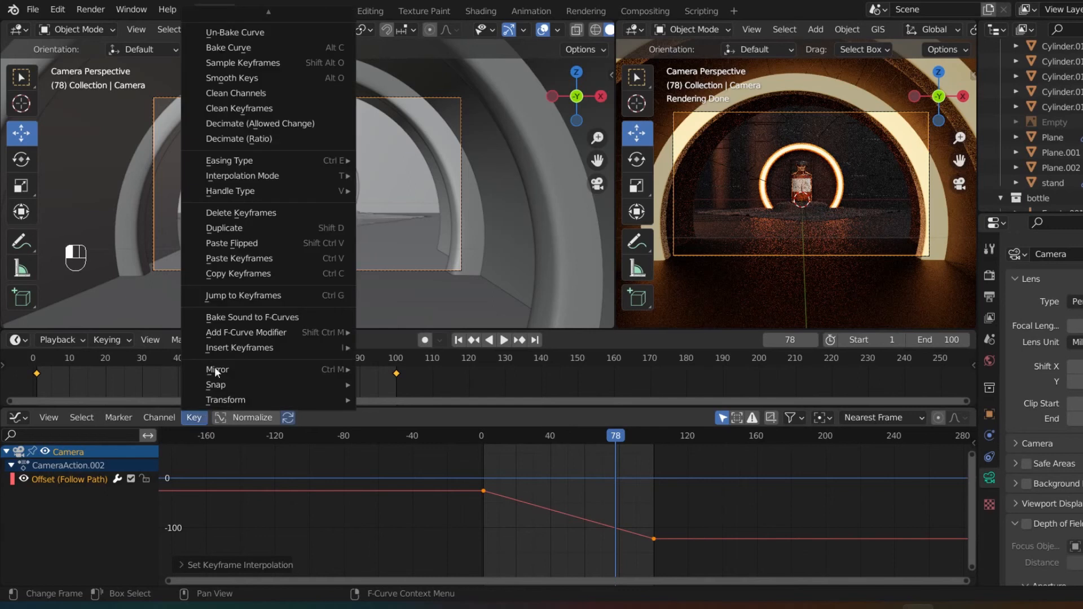
pyautogui.moveTo(246, 178)
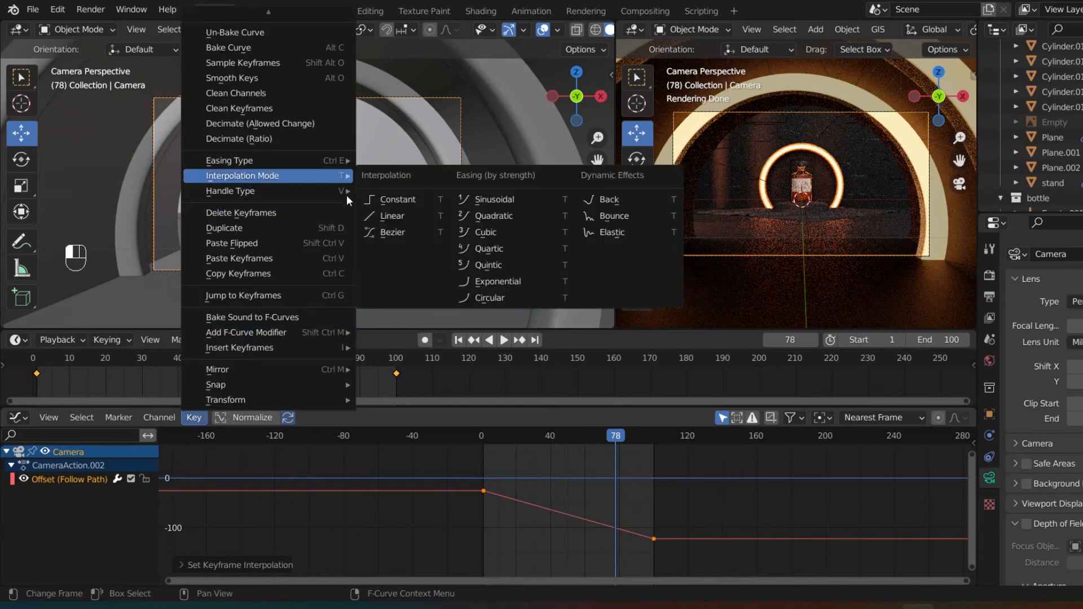
pyautogui.click(394, 232)
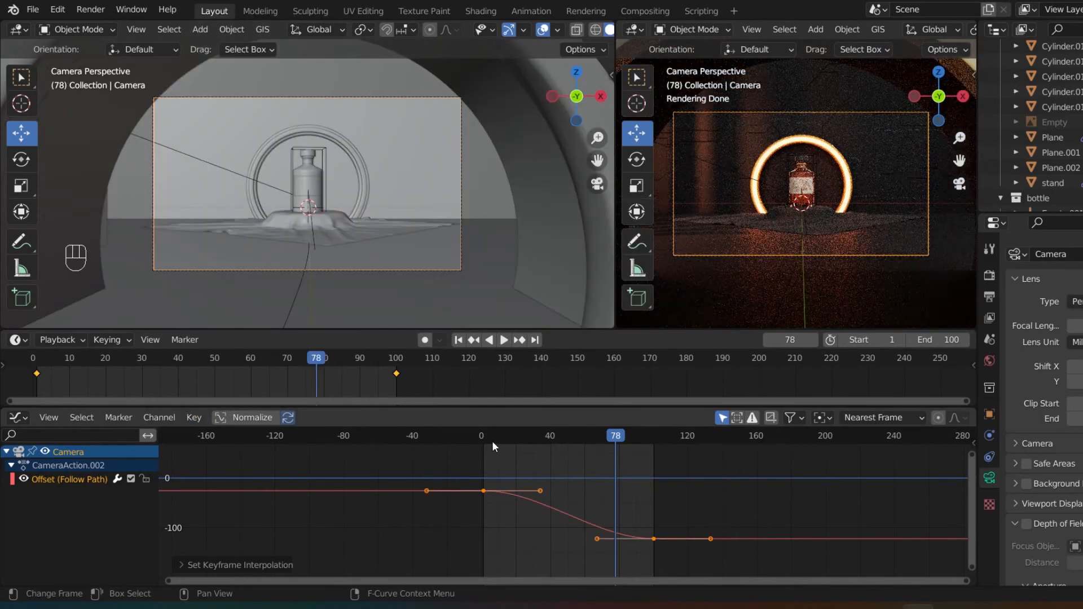
# - Play the camera animation and scrub to frame 72 to examine how the camera eases towards the bottle
pyautogui.hotkey('shift', 'Left')
pyautogui.press('space')
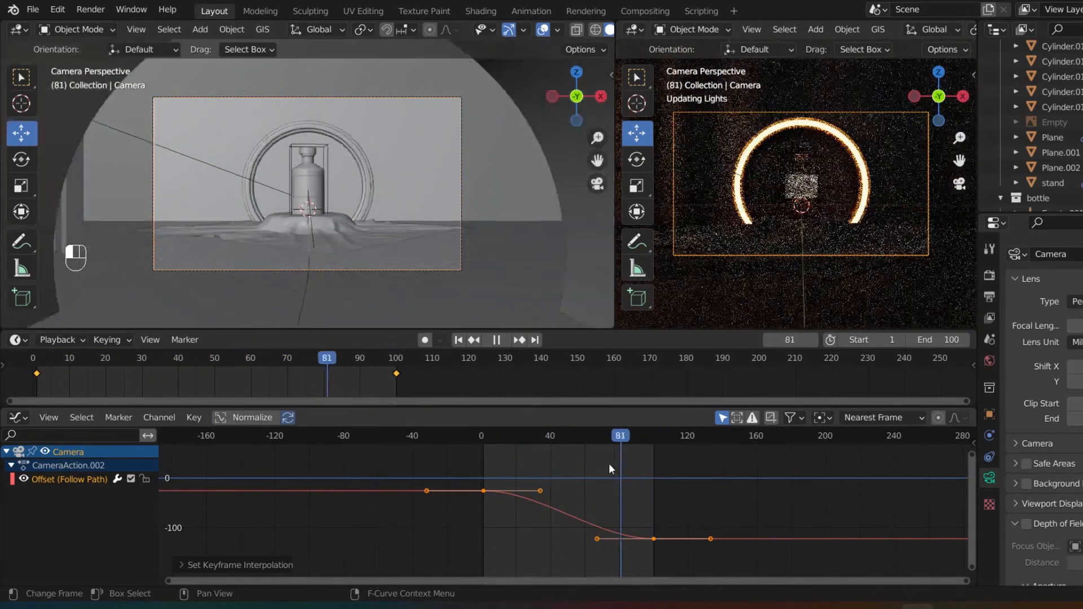
pyautogui.press('space')
pyautogui.click(529, 455)
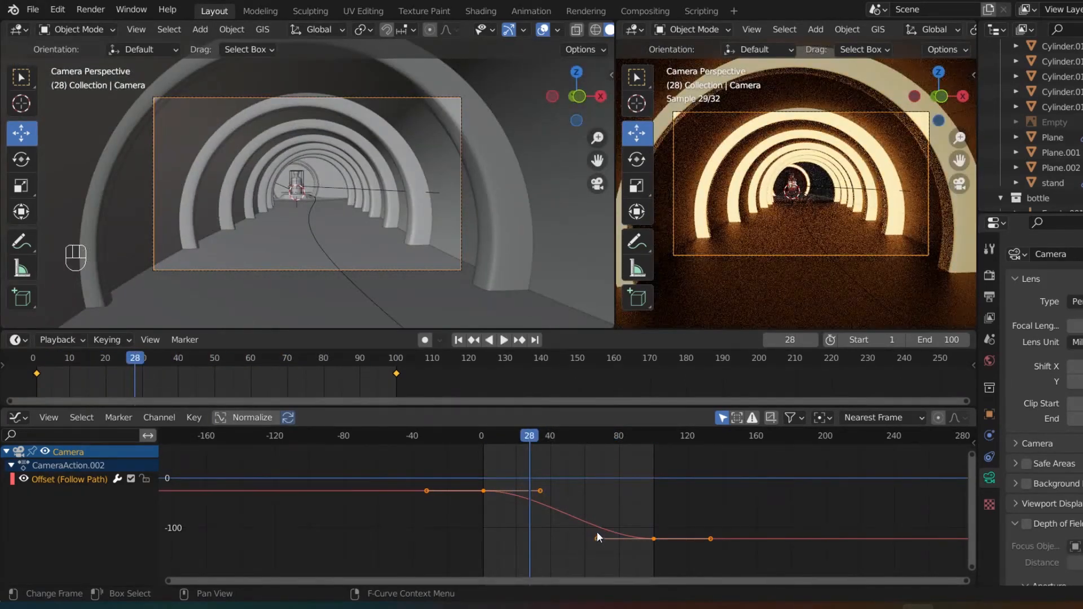
pyautogui.press('space')
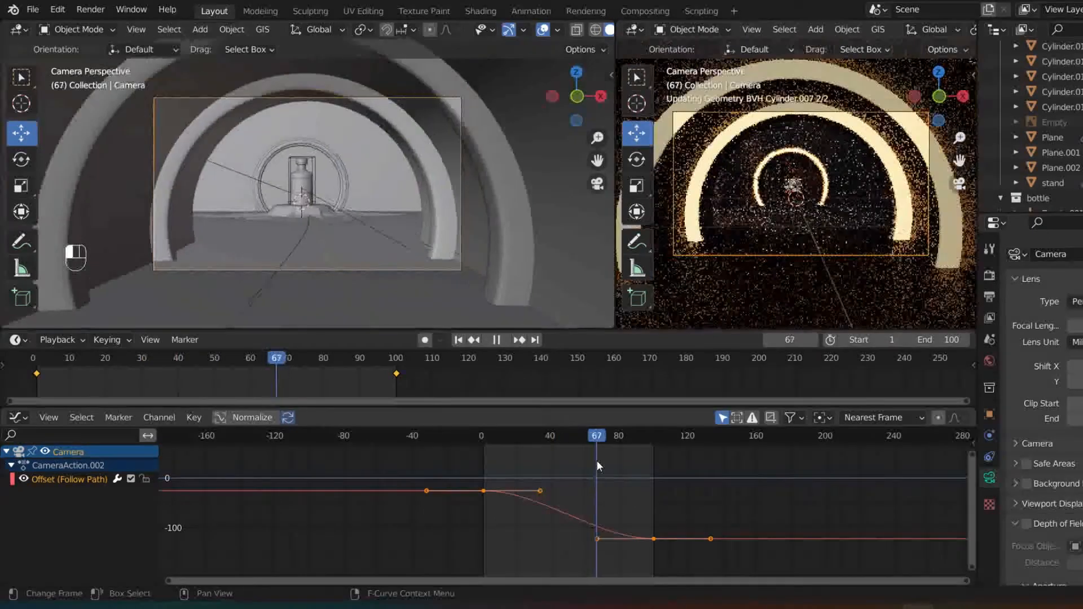
pyautogui.press('space')
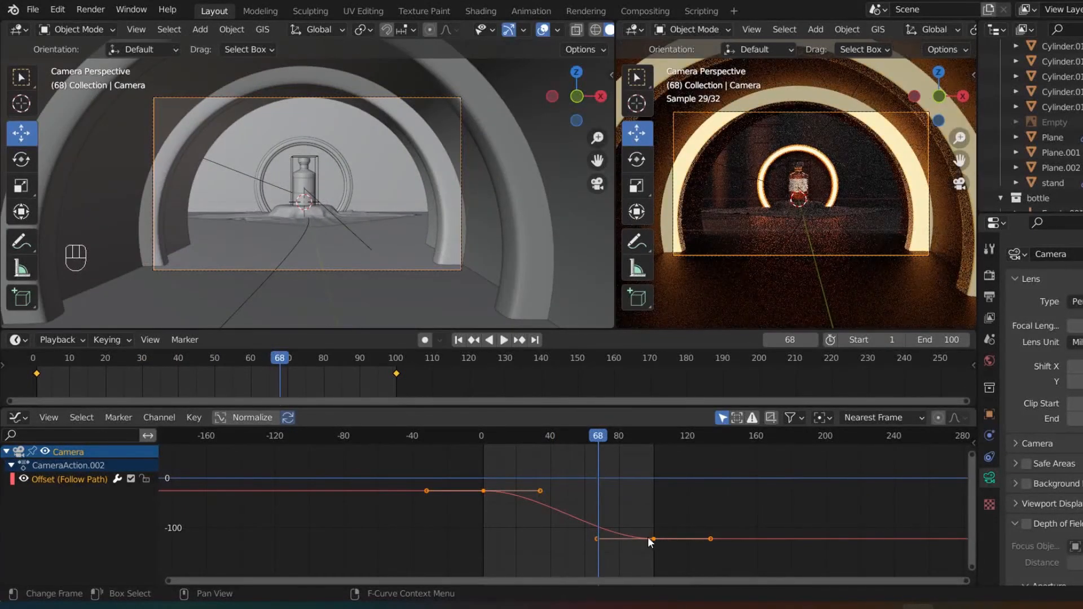
pyautogui.moveTo(598, 439); pyautogui.dragTo(604, 439)
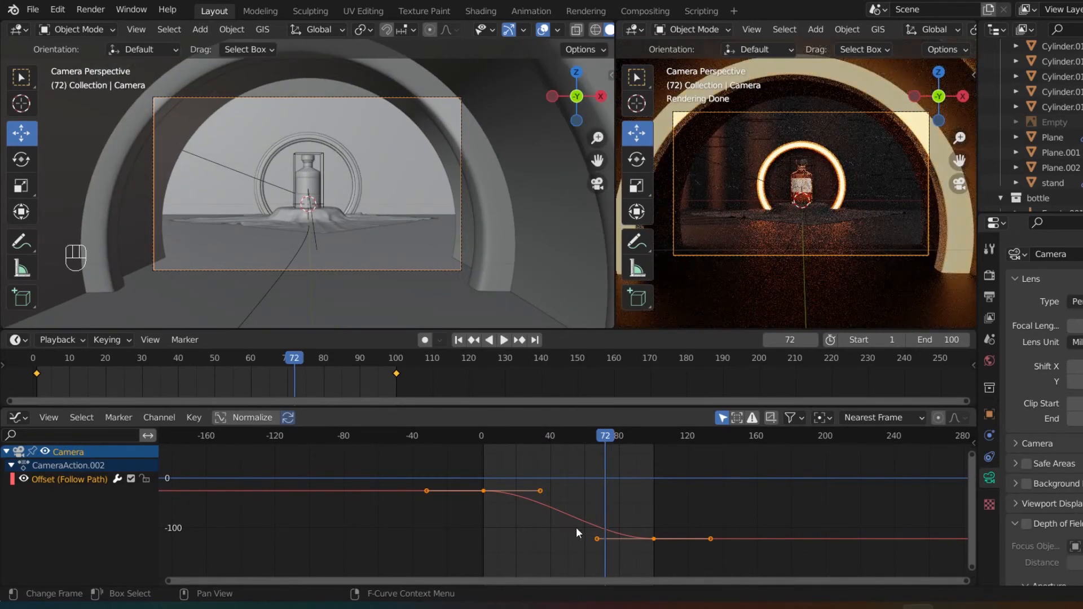
# - Duplicate the curve's last keyframe and place the copy at frame 79, with a value slightly above the end level
pyautogui.moveTo(630, 520); pyautogui.dragTo(668, 547)
pyautogui.hotkey('shift', 'd')
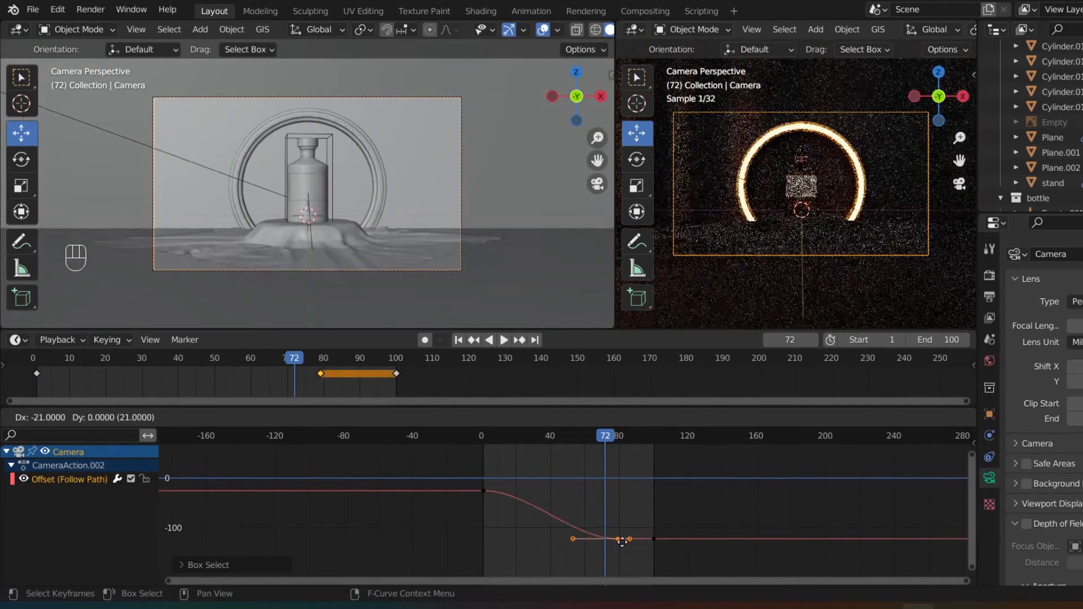
pyautogui.click(623, 540)
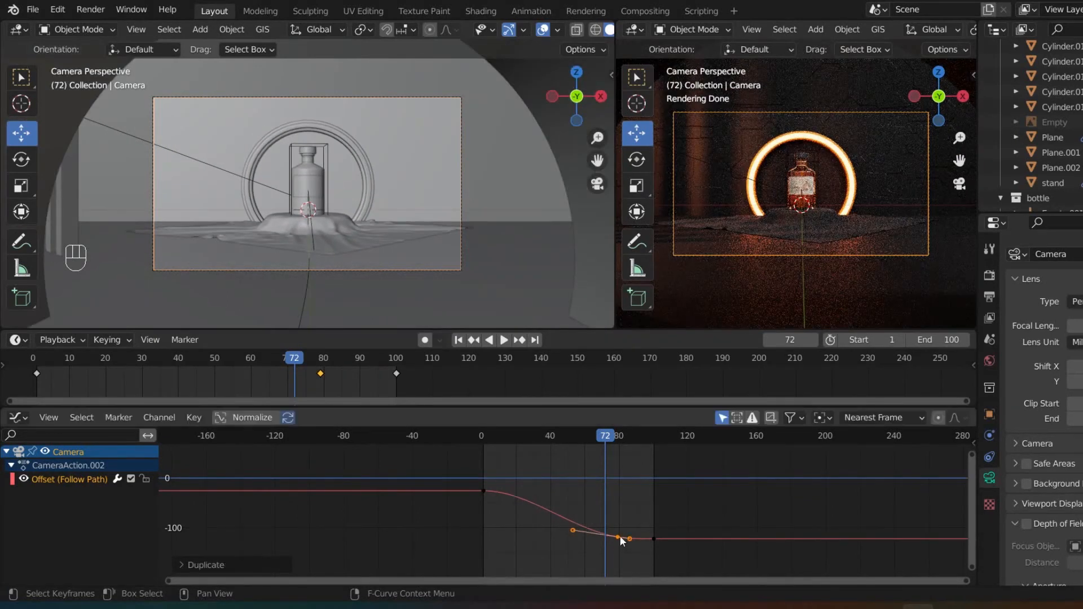
# - Play the animation from the beginning to check the camera's slowdown and scrub to frame 77
pyautogui.click(604, 445)
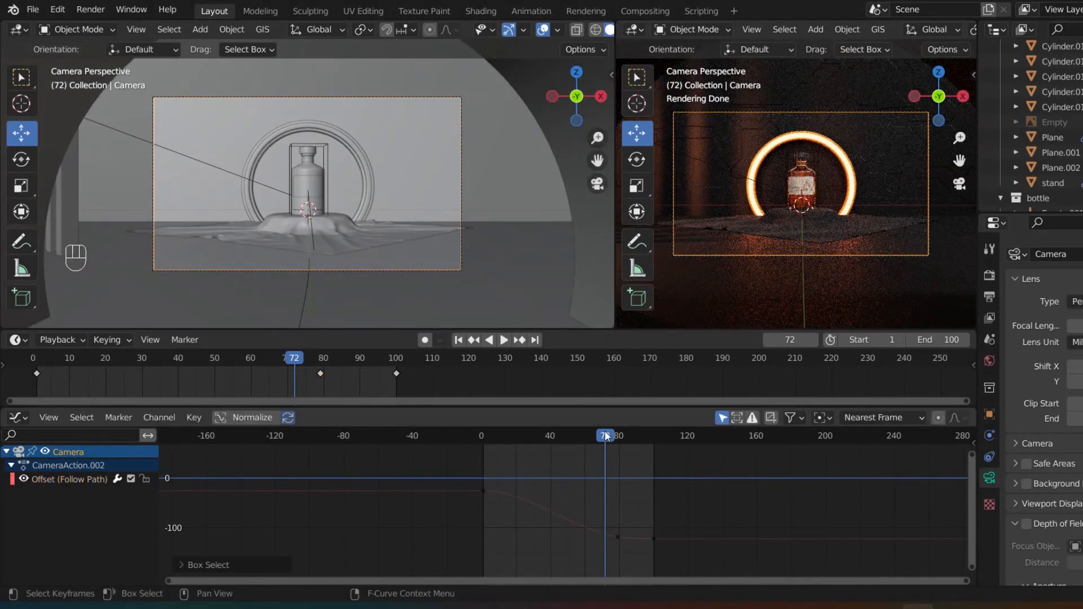
pyautogui.hotkey('shift', 'ctrl', 'space')
pyautogui.press('space')
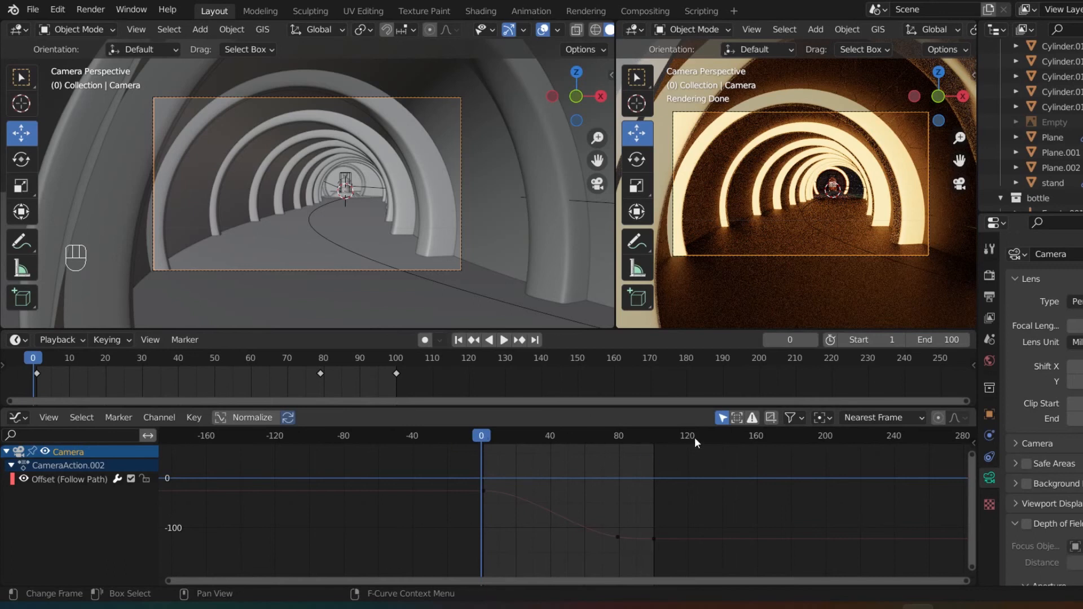
pyautogui.click(502, 339)
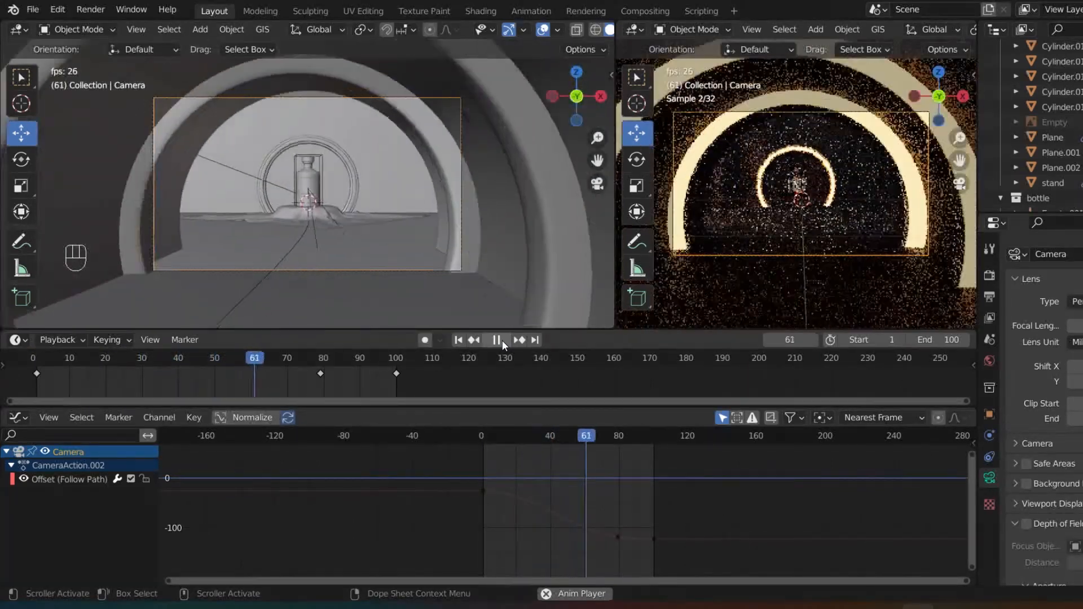
pyautogui.click(502, 340)
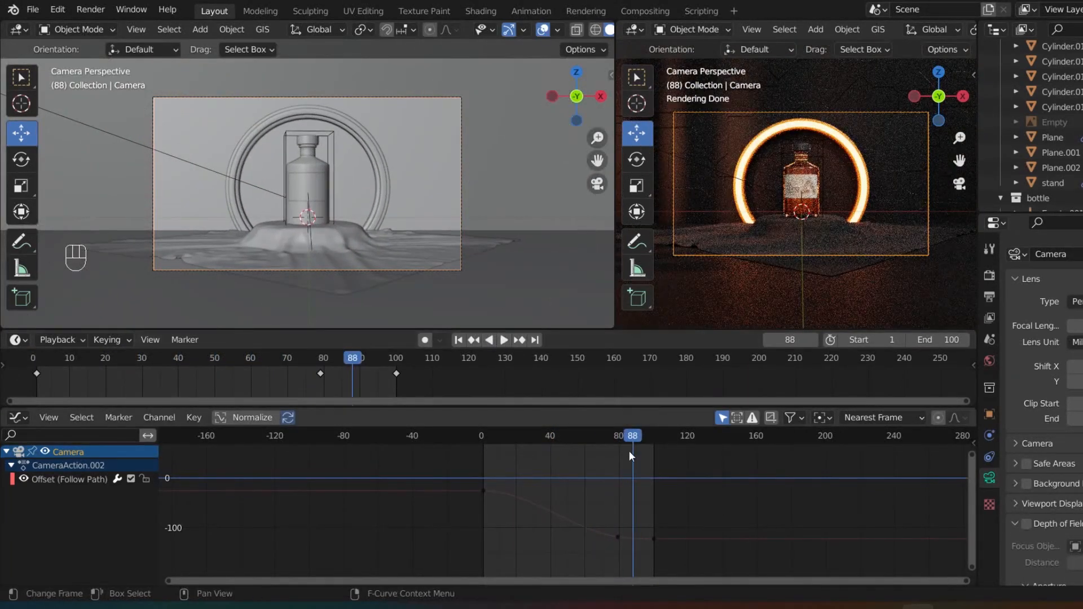
pyautogui.moveTo(629, 439); pyautogui.dragTo(614, 439)
# - Try moving the last two keyframes of the camera's offset curve and undo the move
pyautogui.moveTo(563, 501); pyautogui.dragTo(680, 571)
pyautogui.press('g')
pyautogui.click(578, 527)
pyautogui.hotkey('ctrl', 'z')
# - Select the curve's middle keyframe, shorten its incoming handle and move the keyframe to frame 78
pyautogui.click(615, 525)
pyautogui.moveTo(615, 533); pyautogui.dragTo(645, 553)
pyautogui.moveTo(572, 531); pyautogui.dragTo(592, 532)
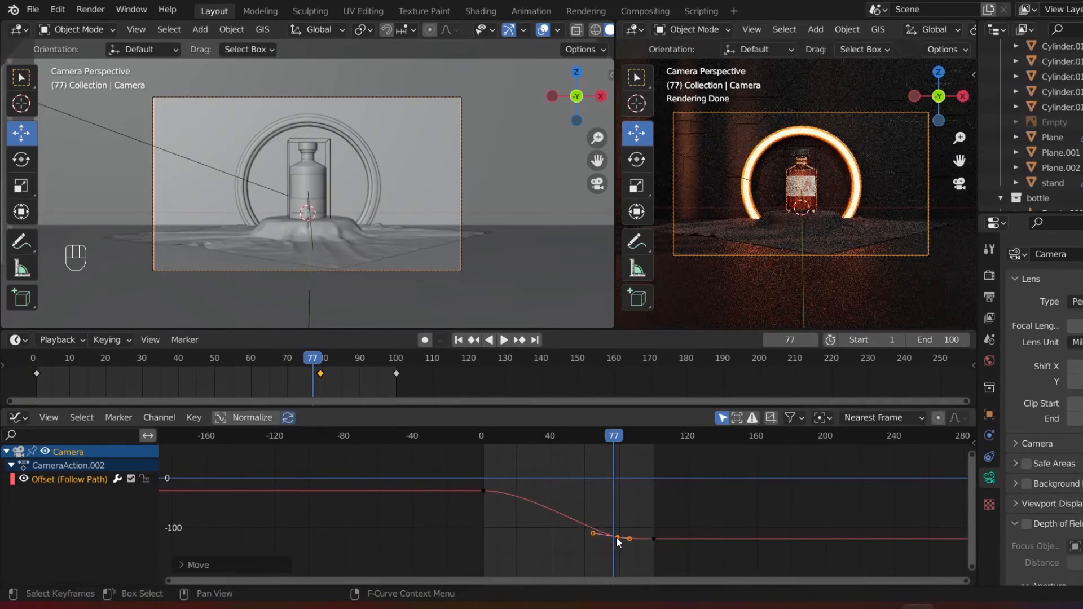
pyautogui.moveTo(617, 540); pyautogui.dragTo(615, 537)
# - Scrub back through the tunnel, replay the camera move with the adjusted curve and return to frame 1
pyautogui.moveTo(614, 439); pyautogui.dragTo(524, 437)
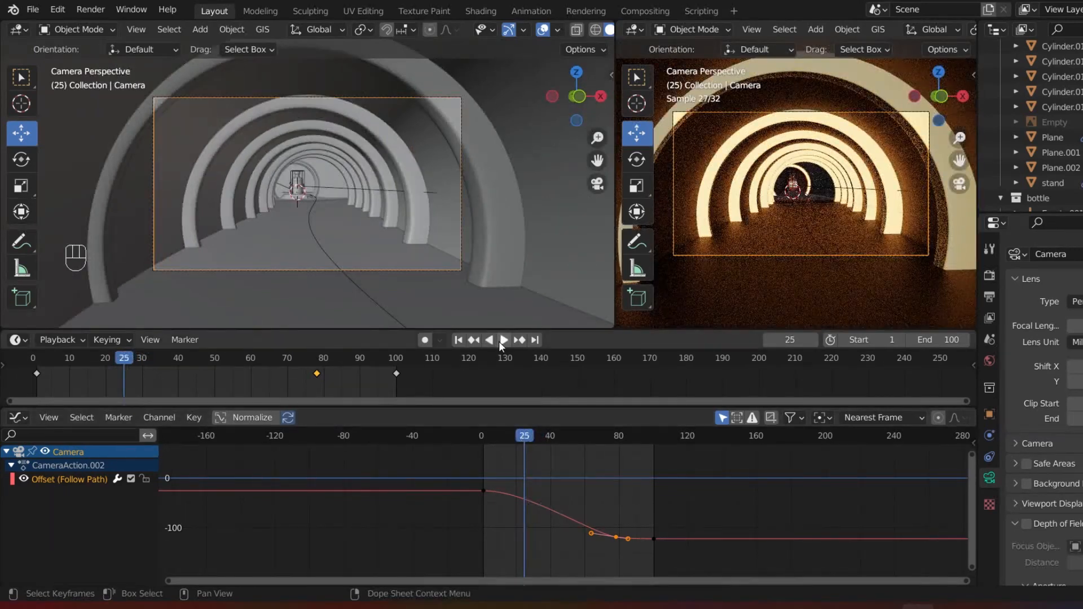
pyautogui.click(500, 340)
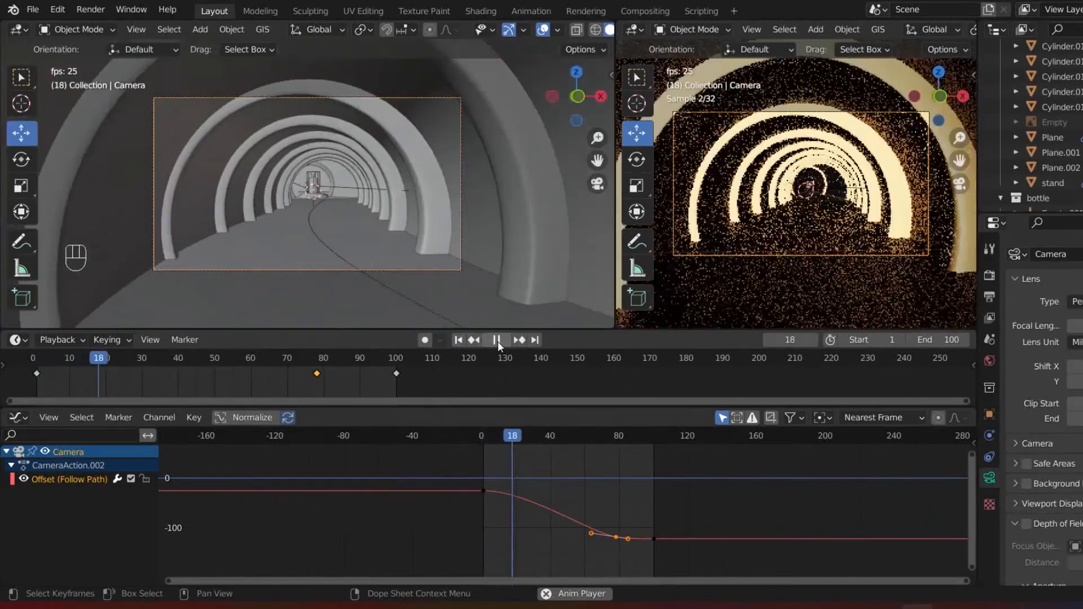
pyautogui.click(498, 340)
pyautogui.click(459, 340)
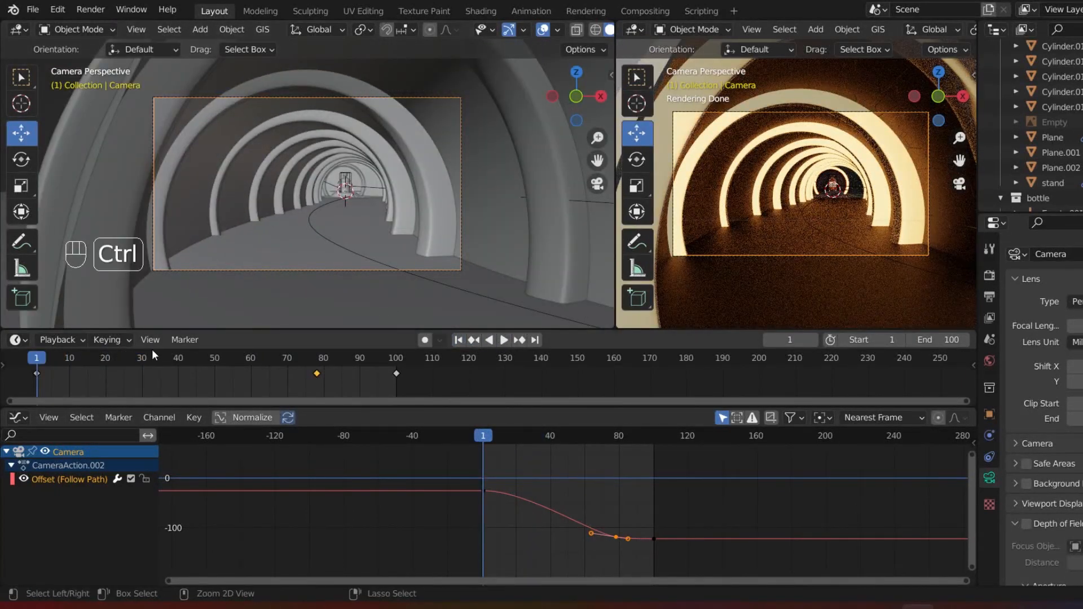
# - In the scene's output settings, change the render file format to the AVI Raw movie format
pyautogui.click(989, 275)
pyautogui.click(987, 298)
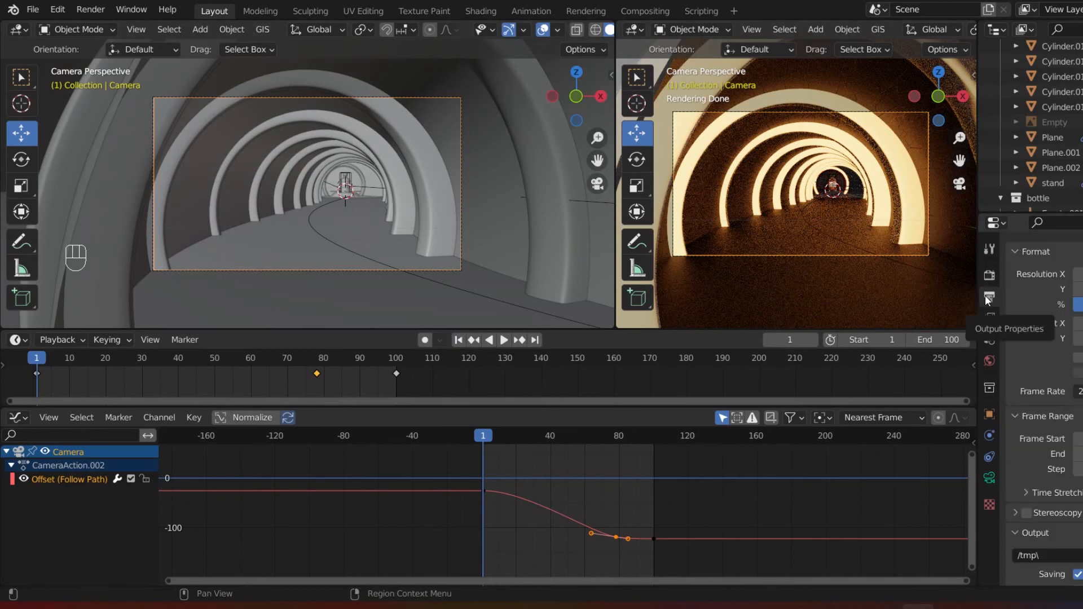
pyautogui.scroll(1, 1043, 395)
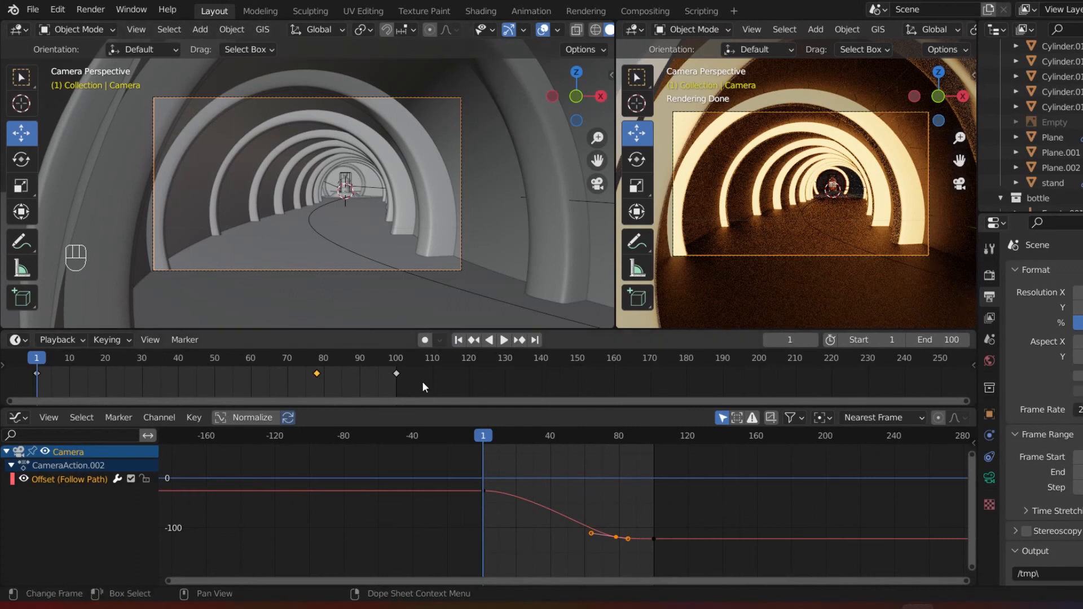
pyautogui.scroll(-10, 1038, 350)
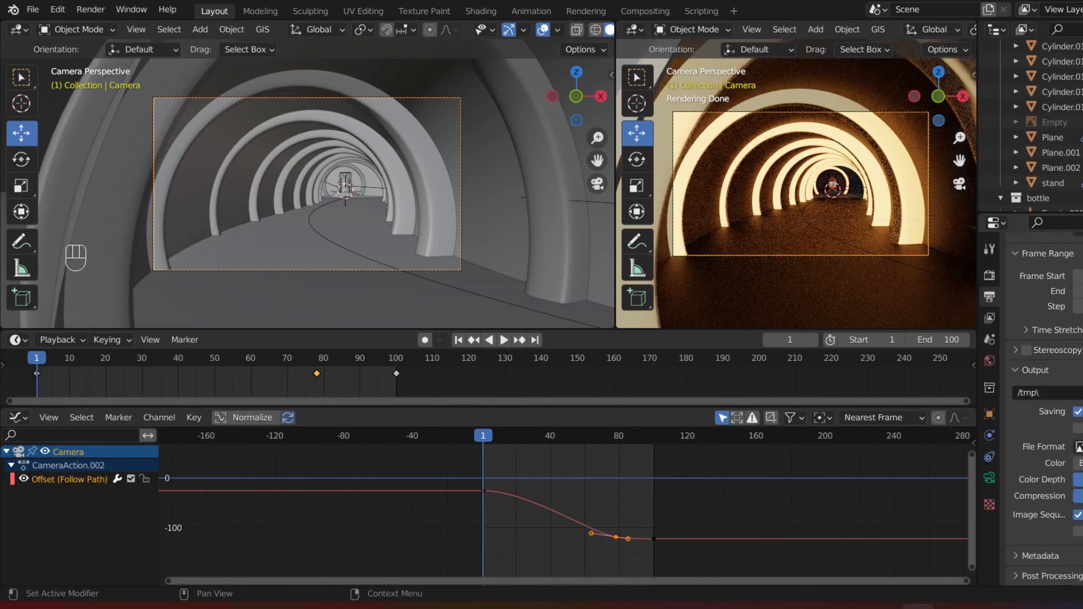
pyautogui.click(1077, 447)
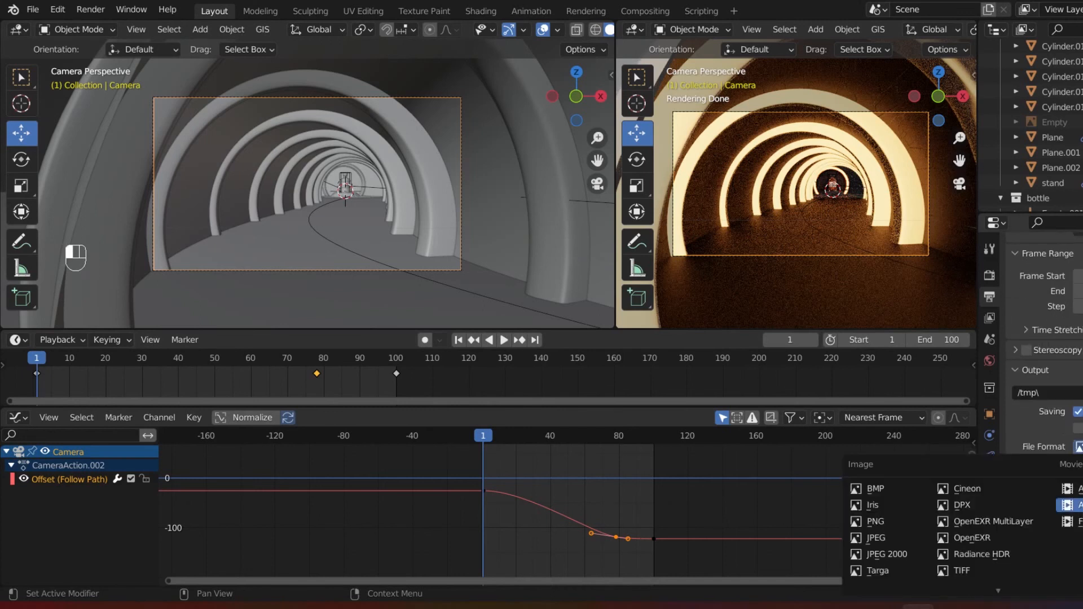
pyautogui.click(1072, 506)
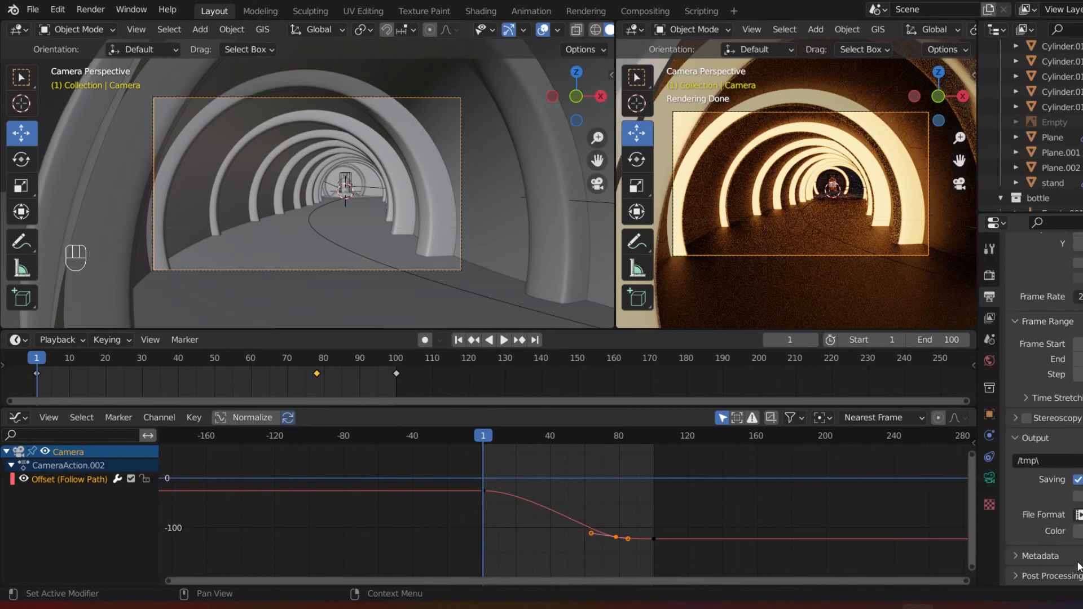
# - Set the render output path to the TUTORIAL folder with the file name "bottle tutorial anim"
pyautogui.click(1082, 461)
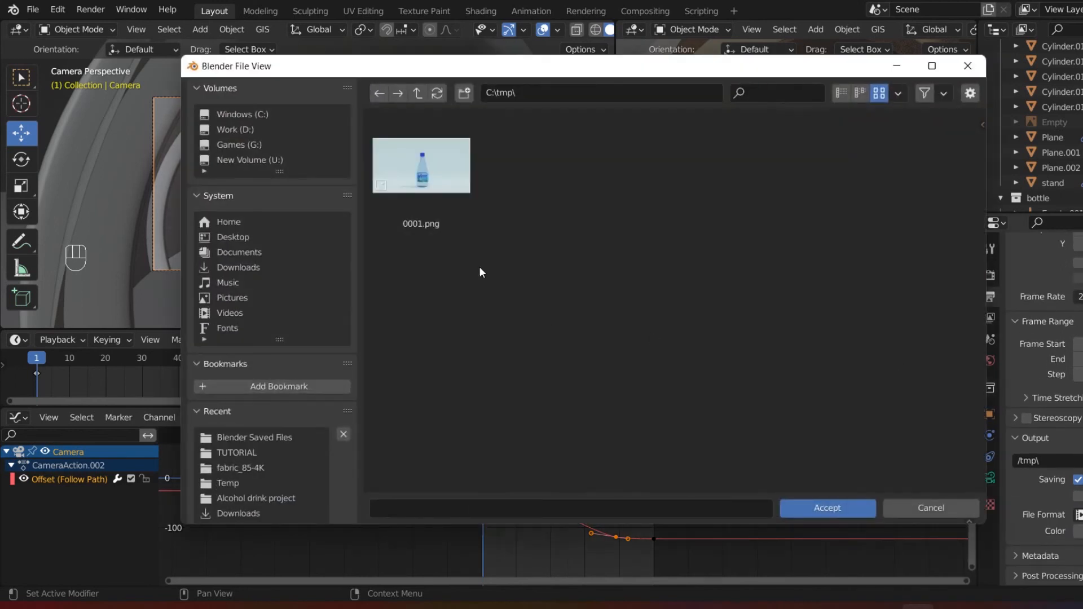
pyautogui.click(233, 453)
pyautogui.click(395, 506)
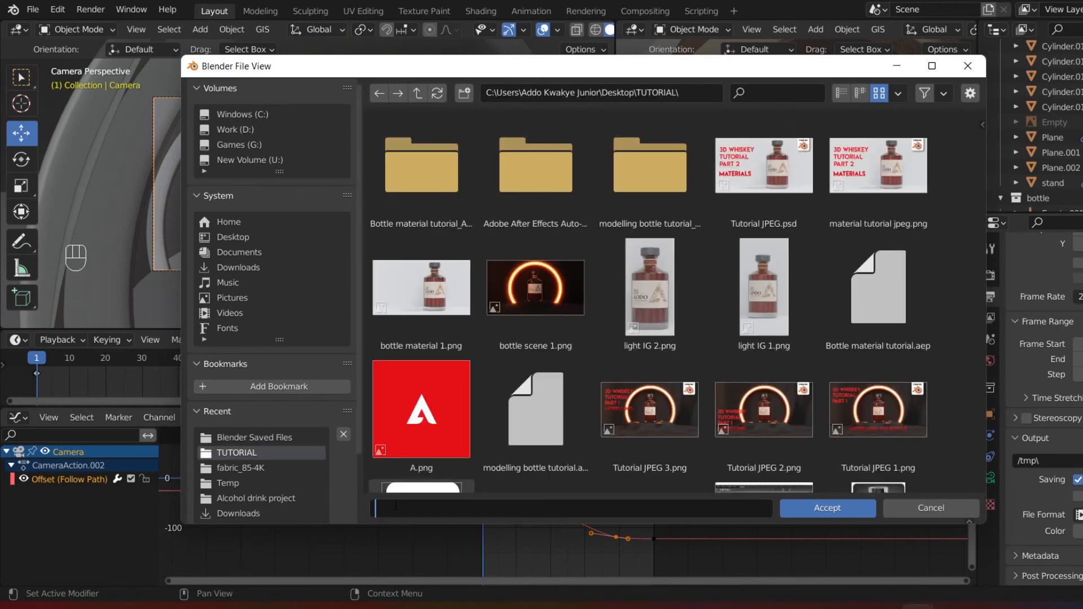
pyautogui.write('bottle tutorial anim')
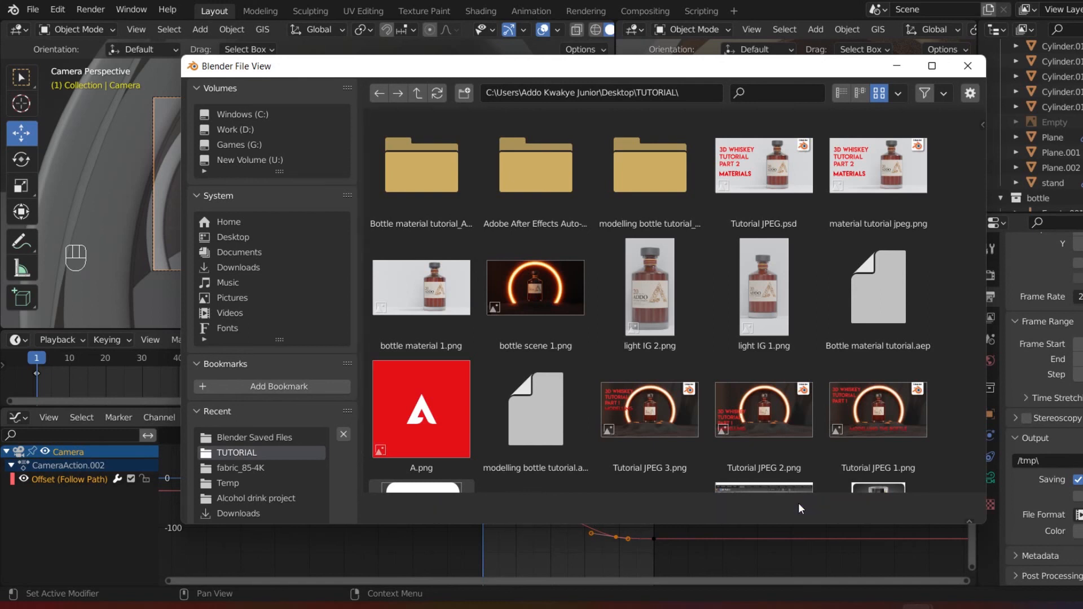
pyautogui.click(798, 503)
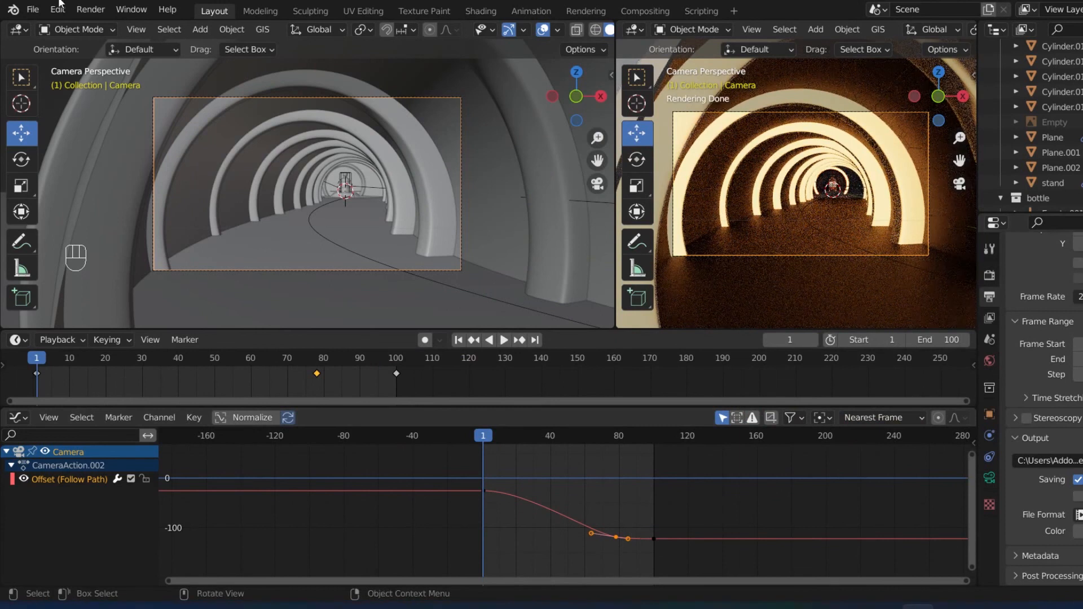
# - Start rendering the full camera animation from the scene
pyautogui.click(90, 10)
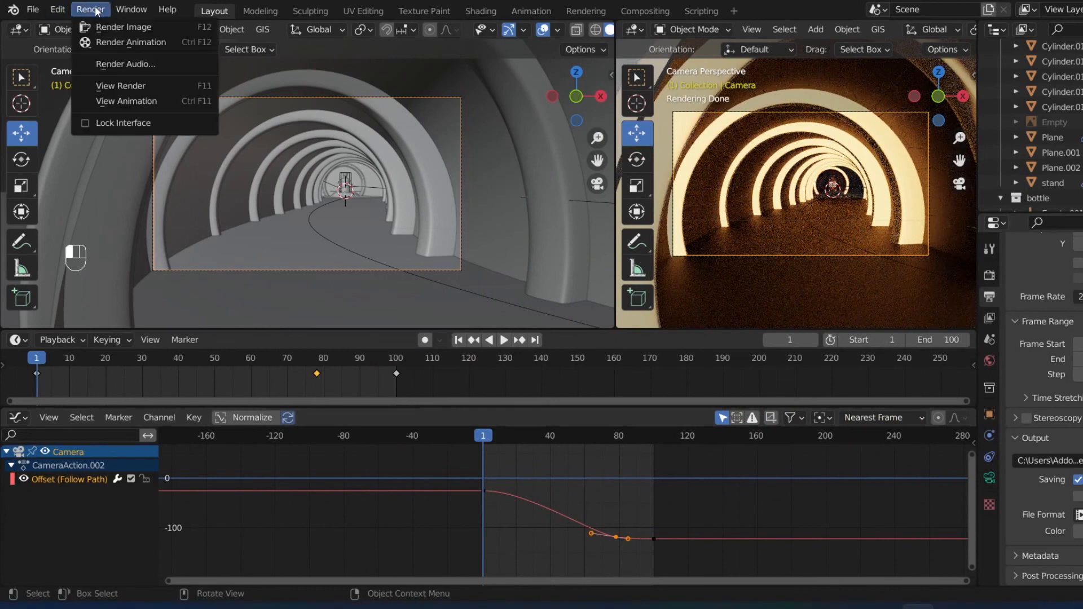
pyautogui.click(98, 41)
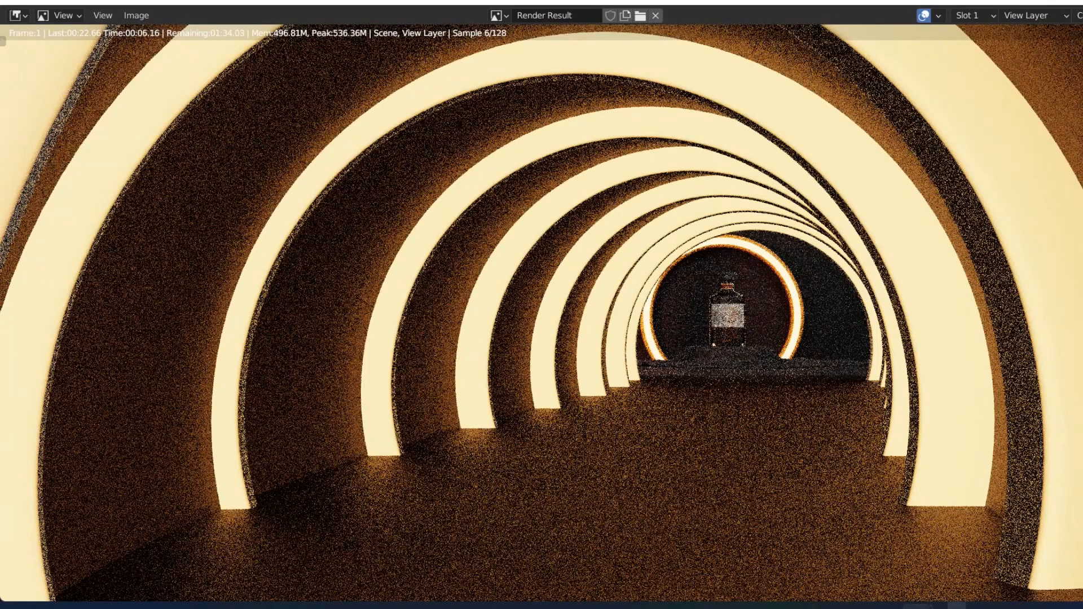
pyautogui.click(925, 606)
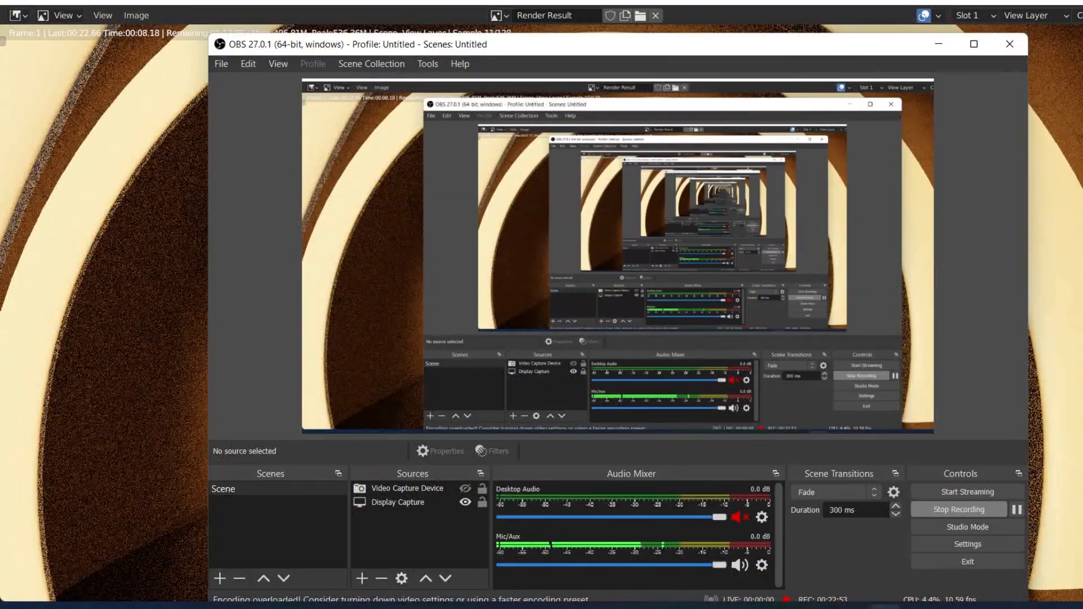
pyautogui.click(925, 607)
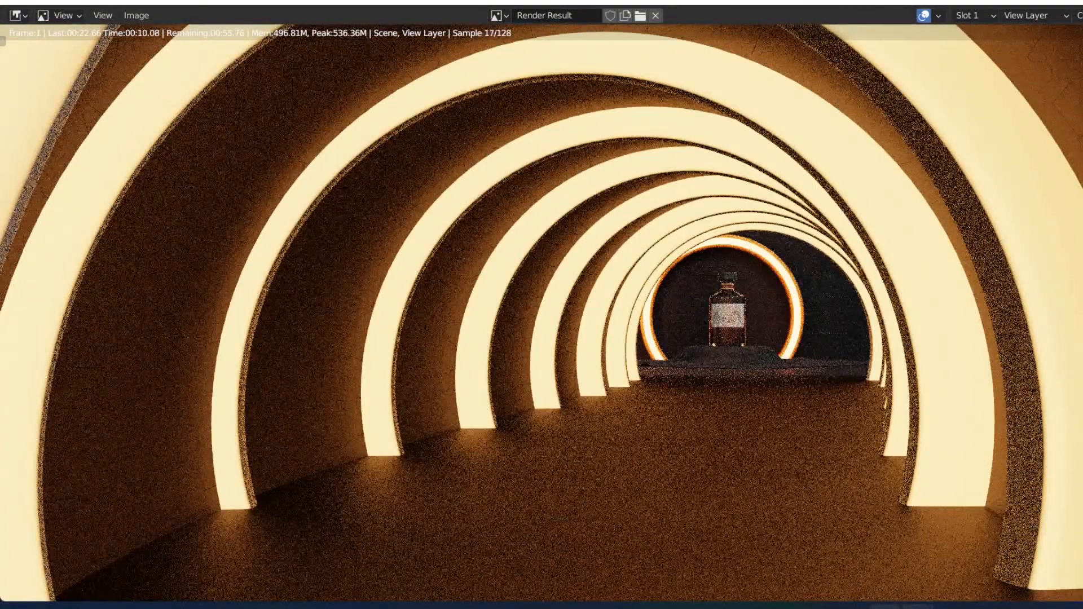